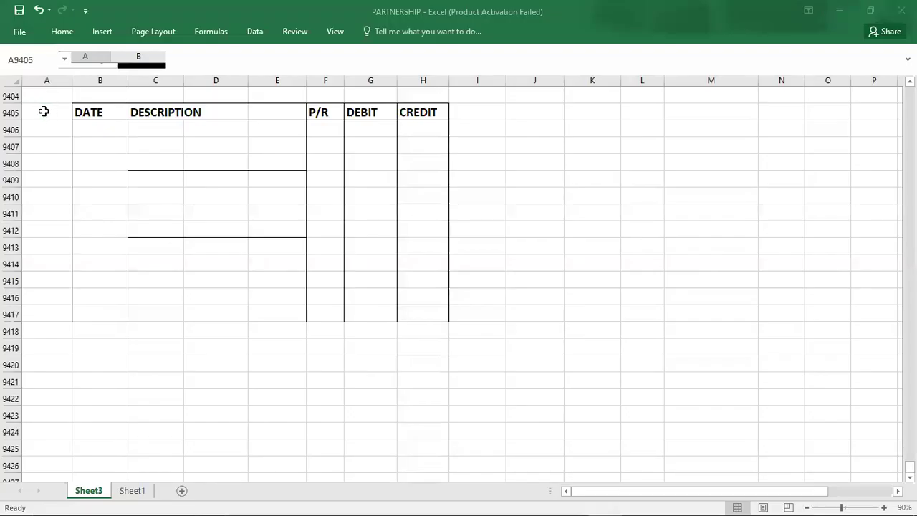
# - Label the blank journal as Q.10 in cell A9405, beside the DATE header
pyautogui.write('q.10')
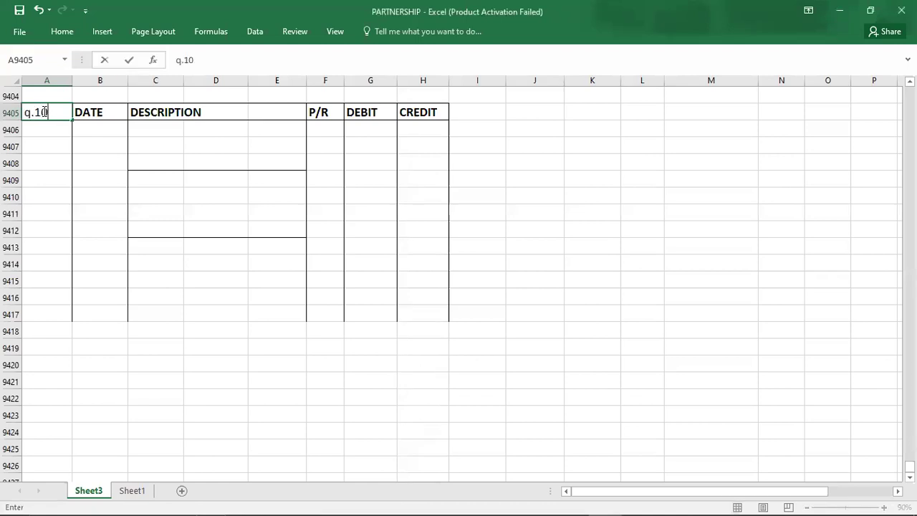
pyautogui.press('BackSpace')
pyautogui.press('BackSpace')
pyautogui.press('BackSpace')
pyautogui.press('BackSpace')
pyautogui.write('Q.10')
pyautogui.press('Return')
# - Consult Q.10 in the Partnership 2023 PDF and enter CASH in C9406 and R CAPITAL in D9407 of the journal
pyautogui.hotkey('alt', 'Tab')
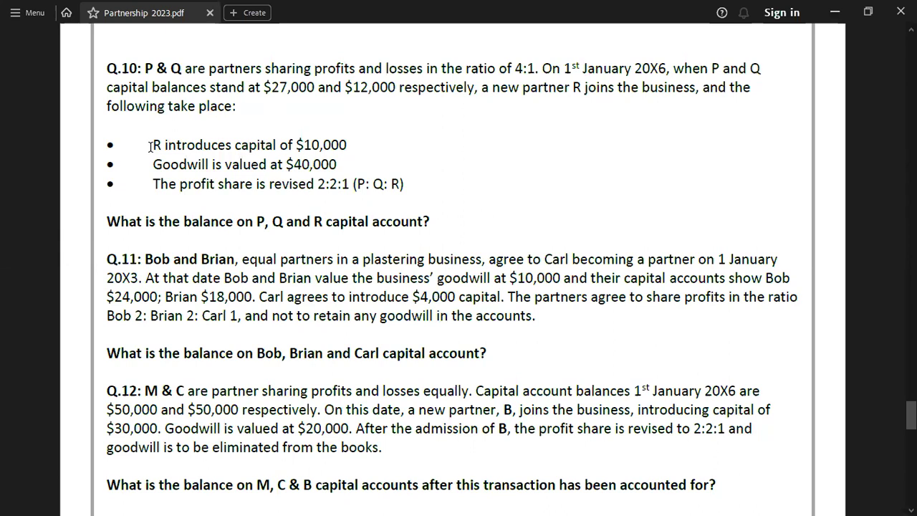
pyautogui.hotkey('alt', 'Tab')
pyautogui.press('Right')
pyautogui.press('Right')
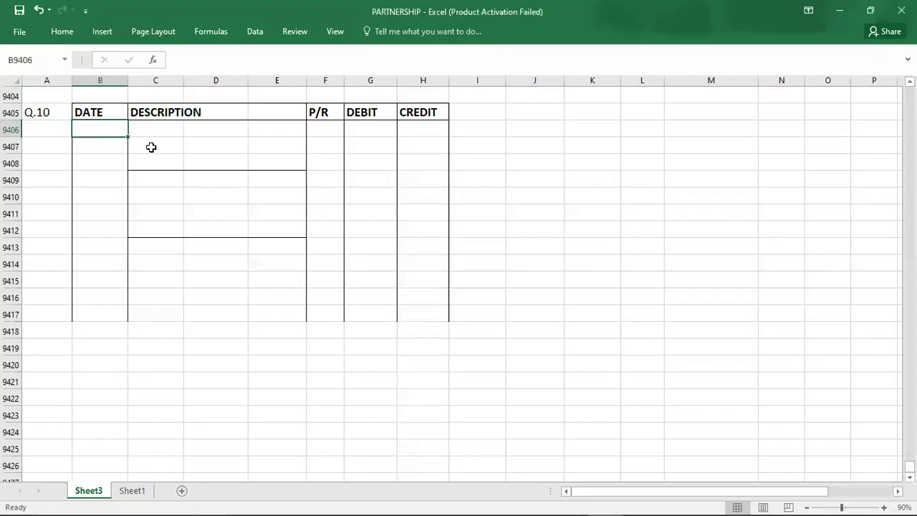
pyautogui.write('CASH')
pyautogui.press('Return')
pyautogui.press('Right')
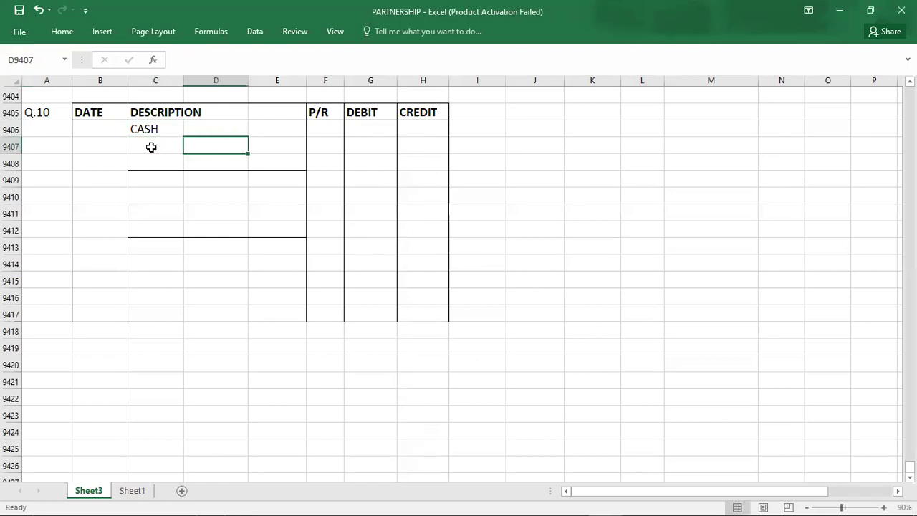
pyautogui.write('R CAPITAL')
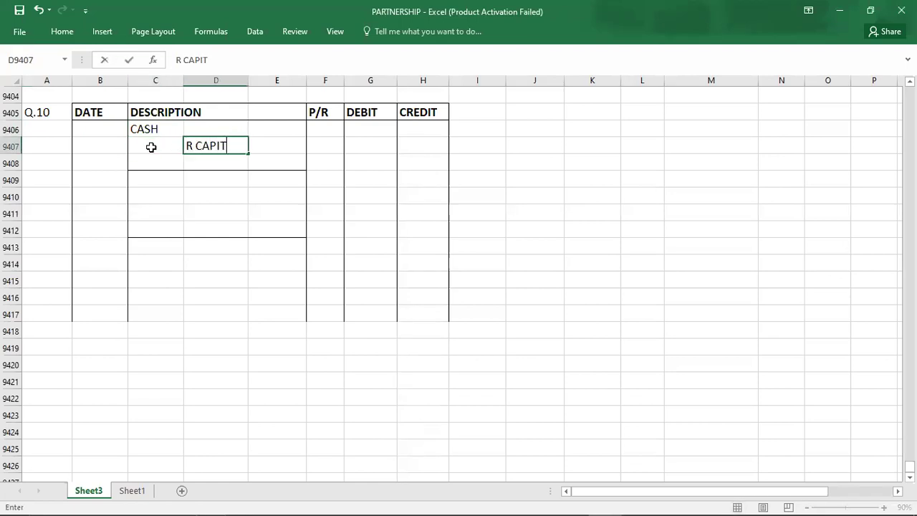
# - Record a 10000 debit for CASH and a 10000 credit for R CAPITAL
pyautogui.press('Right')
pyautogui.press('Right')
pyautogui.press('Right')
pyautogui.press('Up')
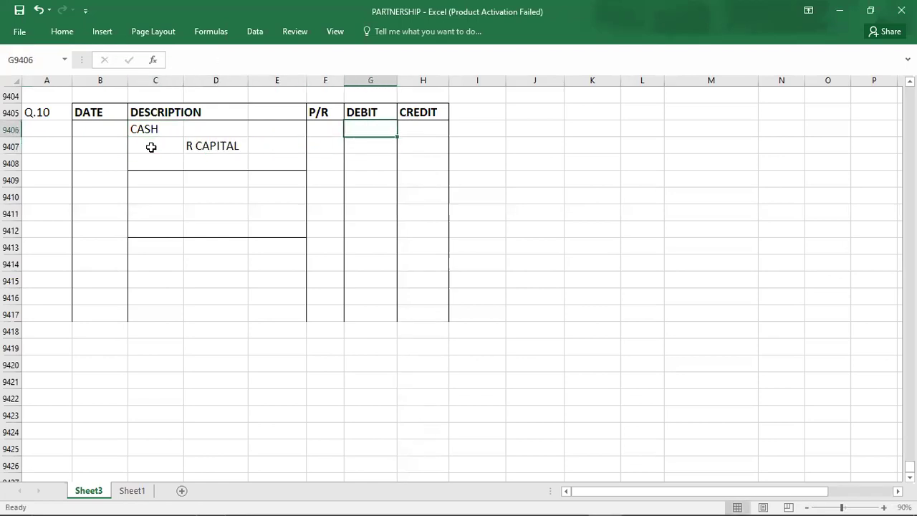
pyautogui.write('10000')
pyautogui.press('Return')
pyautogui.press('Right')
pyautogui.write('1')
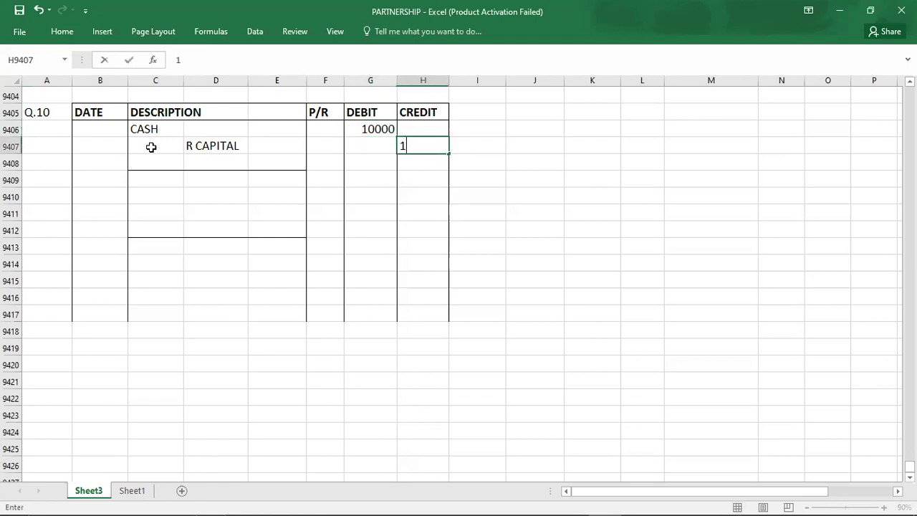
pyautogui.write('0000')
pyautogui.press('Return')
pyautogui.press('Left')
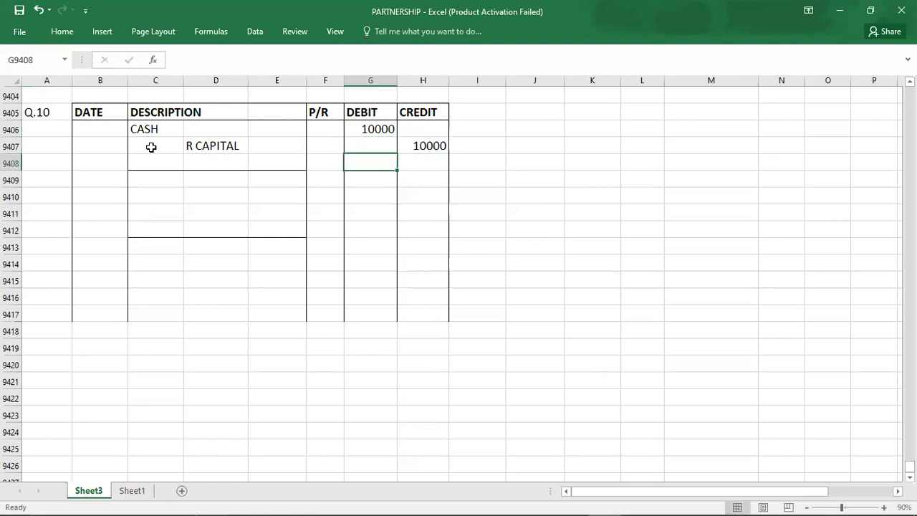
# - Check the goodwill details in the PDF question and enter GOODWILL as the next journal account in C9409
pyautogui.hotkey('alt', 'Tab')
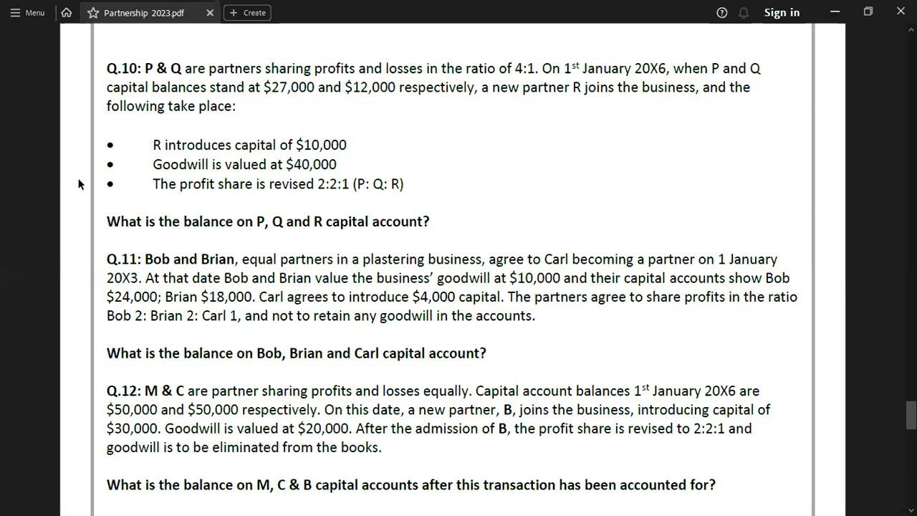
pyautogui.hotkey('alt', 'Tab')
pyautogui.press('Left')
pyautogui.click(132, 169)
pyautogui.click(131, 174)
pyautogui.write('GOODWILL')
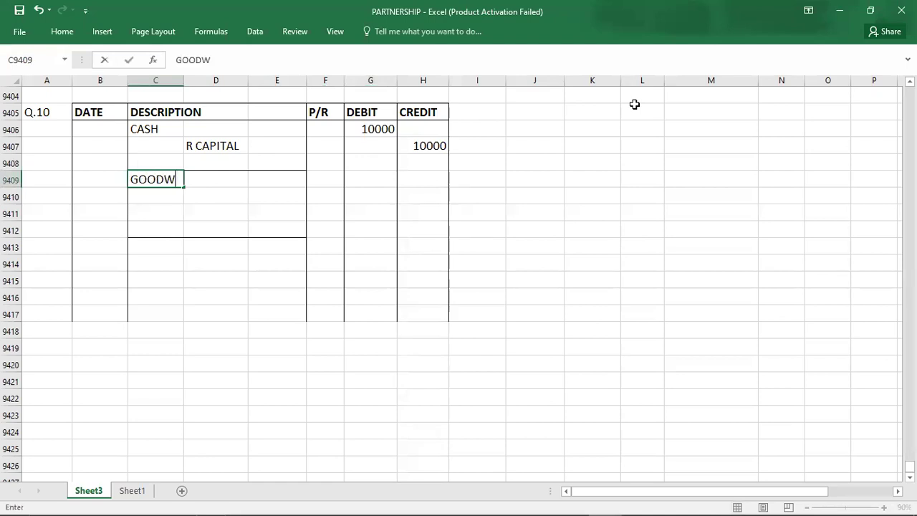
# - Record a 40000 debit for GOODWILL in G9409
pyautogui.press('Right')
pyautogui.press('Right')
pyautogui.press('Right')
pyautogui.press('Right')
pyautogui.press('Right')
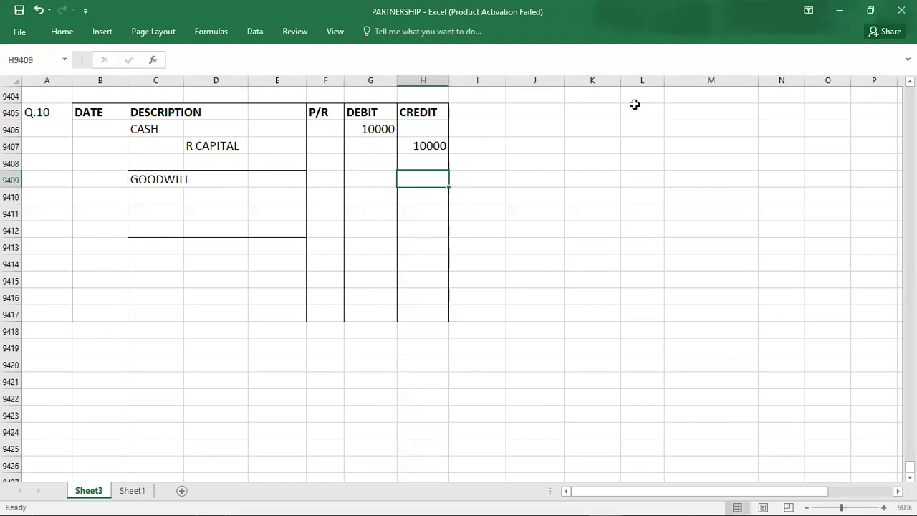
pyautogui.press('Left')
pyautogui.write('40000')
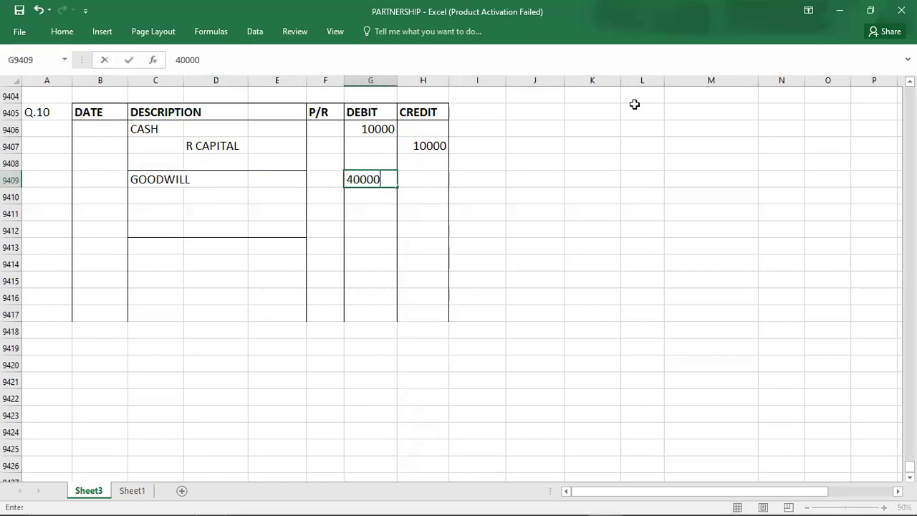
pyautogui.press('Return')
# - Consult the PDF question and enter P CAPITAL and Q CAPITAL in D9410 and D9411, beneath GOODWILL
pyautogui.press('Left')
pyautogui.press('Left')
pyautogui.press('Left')
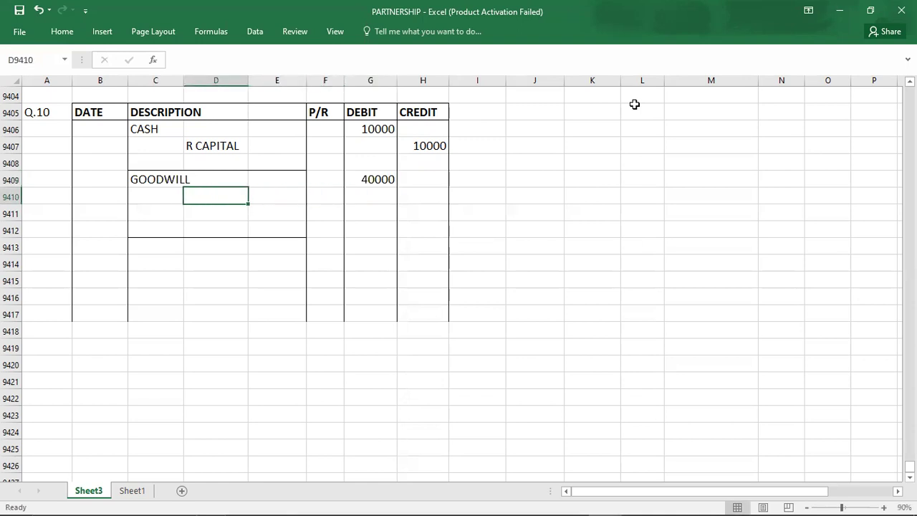
pyautogui.hotkey('alt', 'Tab')
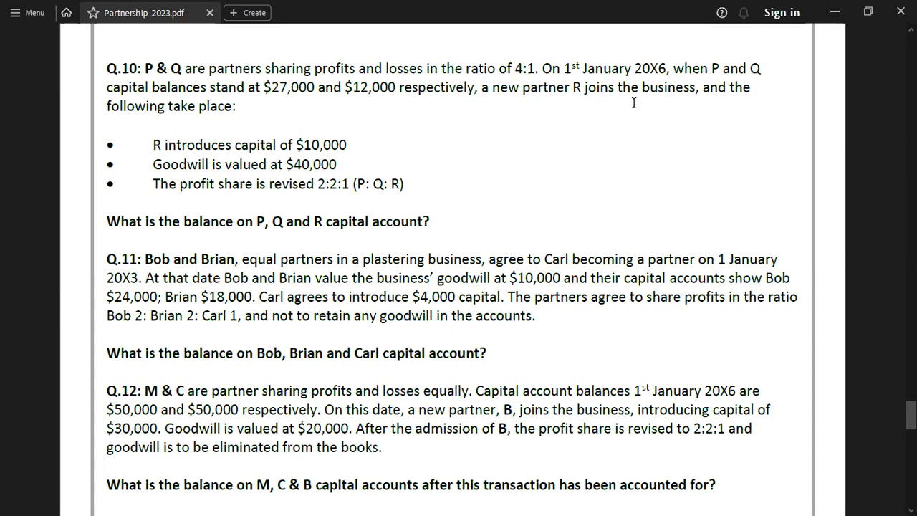
pyautogui.hotkey('alt', 'Tab')
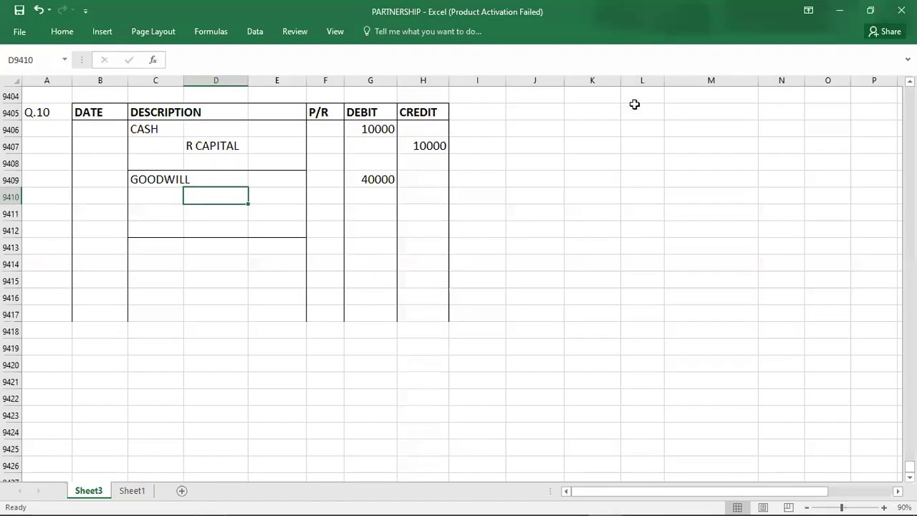
pyautogui.write('P CAPITAL')
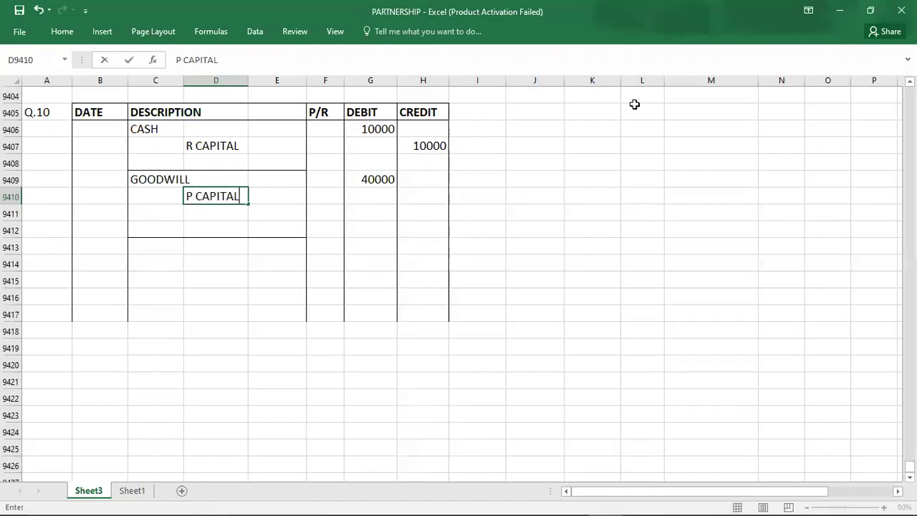
pyautogui.press('Return')
pyautogui.write('Q')
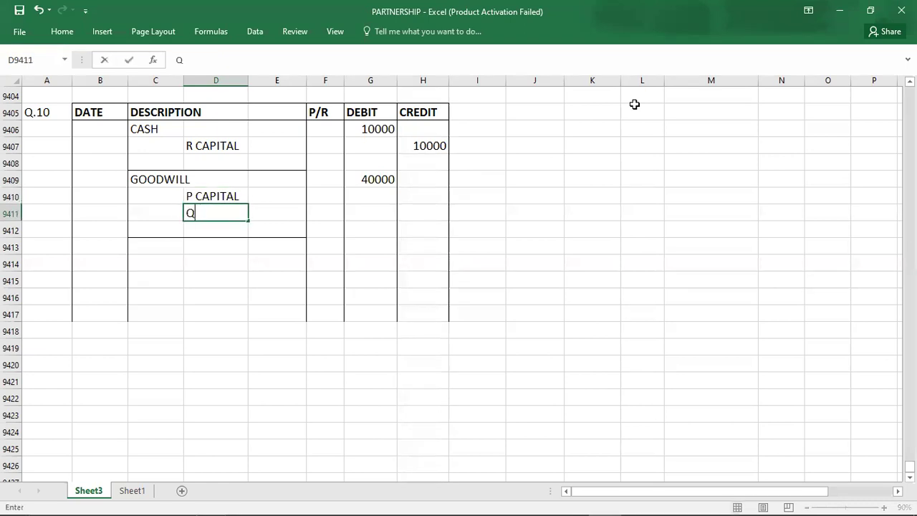
pyautogui.write(' CAPITAL')
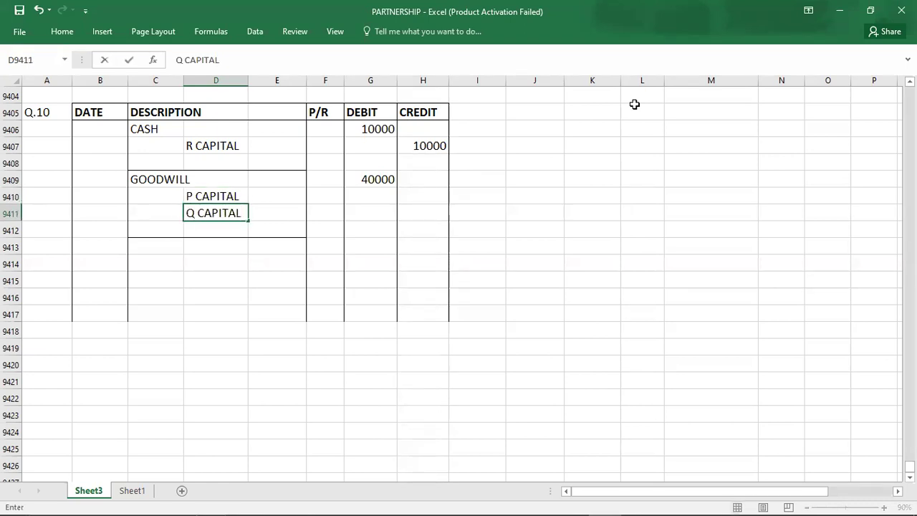
# - Split the goodwill by the old 4:1 ratio from the PDF, crediting P CAPITAL 32000 and Q CAPITAL 8000
pyautogui.press('Up')
pyautogui.press('Right')
pyautogui.press('Right')
pyautogui.press('Right')
pyautogui.press('Right')
pyautogui.hotkey('alt', 'Tab')
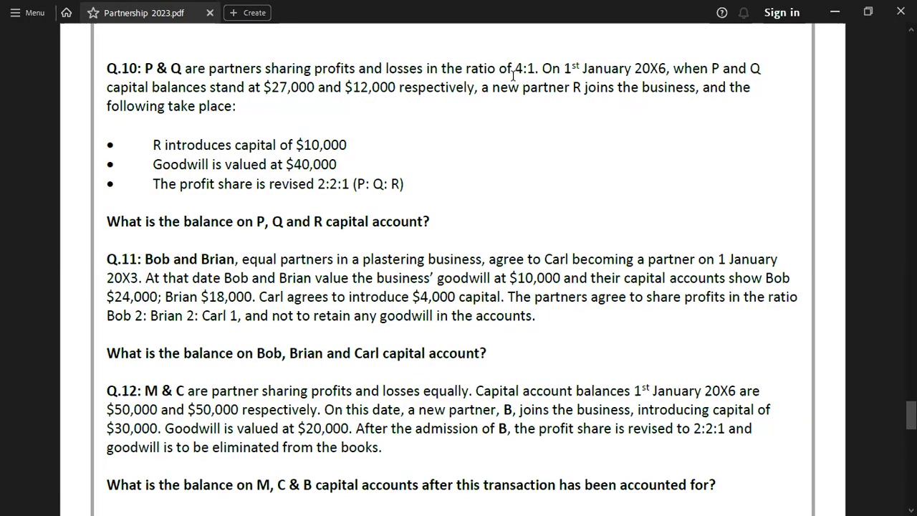
pyautogui.hotkey('alt', 'Tab')
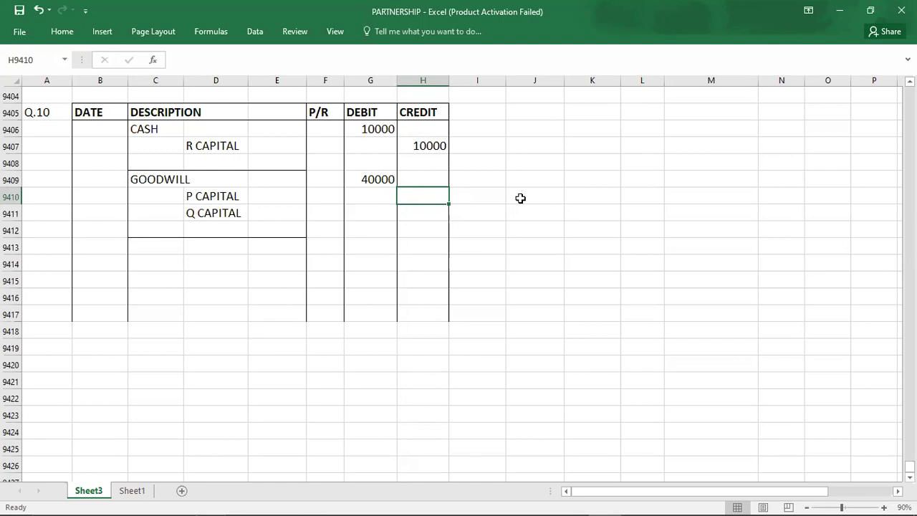
pyautogui.hotkey('alt', 'Tab')
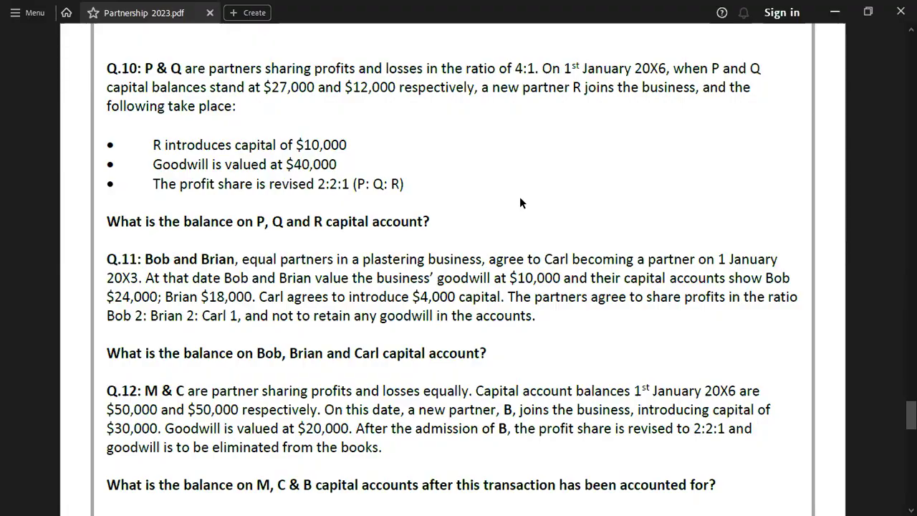
pyautogui.hotkey('alt', 'Tab')
pyautogui.write('32000')
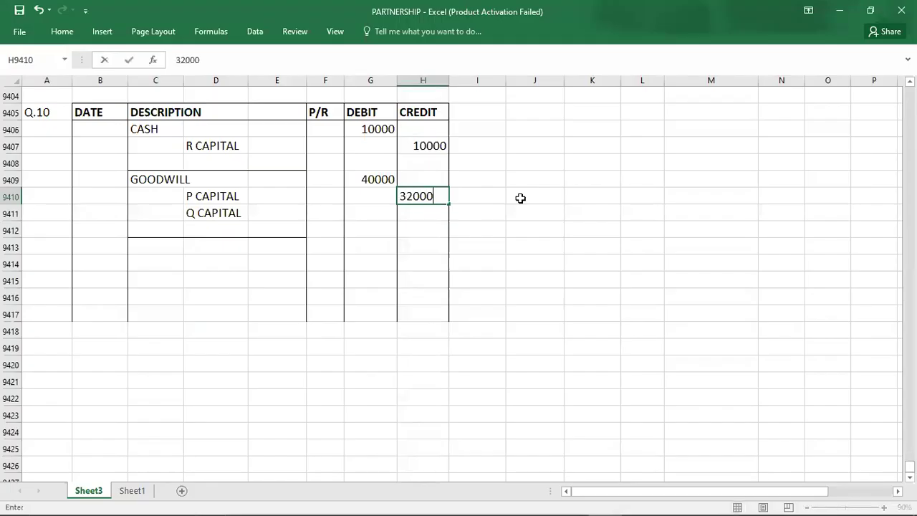
pyautogui.press('Return')
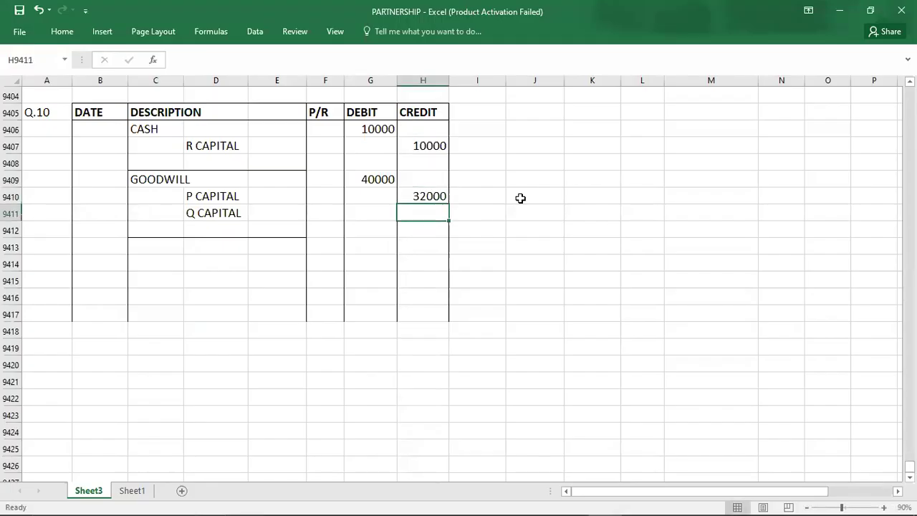
pyautogui.write('8000')
pyautogui.press('Return')
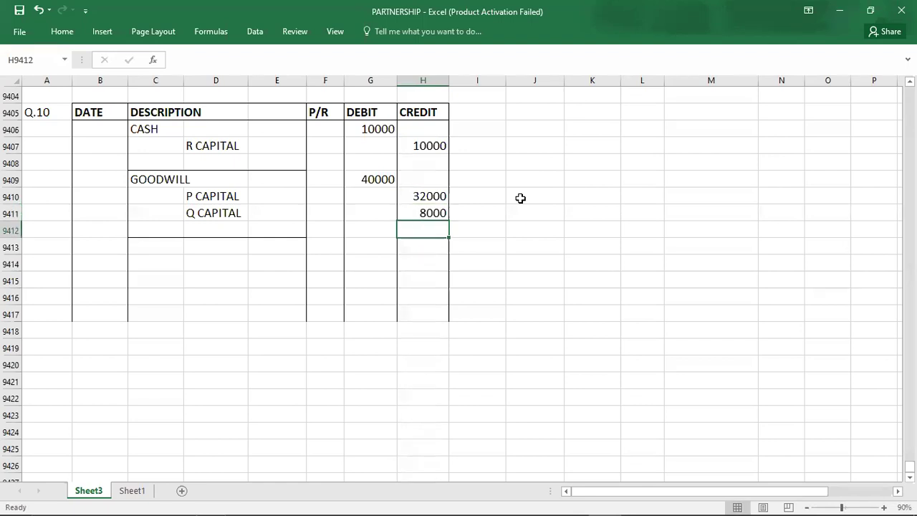
# - Review Q.10 in the Partnership 2023 PDF for the required capital accounts and the opening capital balances of P and Q
pyautogui.press('Down')
pyautogui.press('Left')
pyautogui.press('Left')
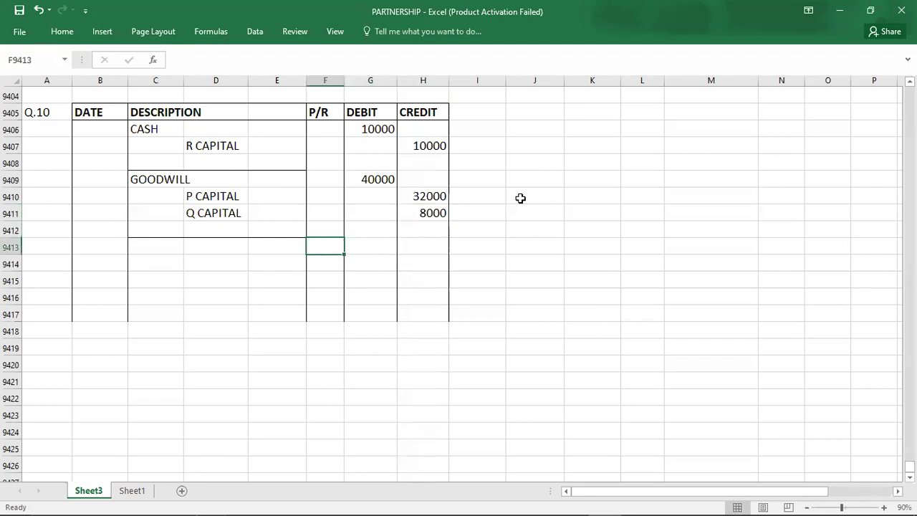
pyautogui.press('Left')
pyautogui.press('Left')
pyautogui.press('Left')
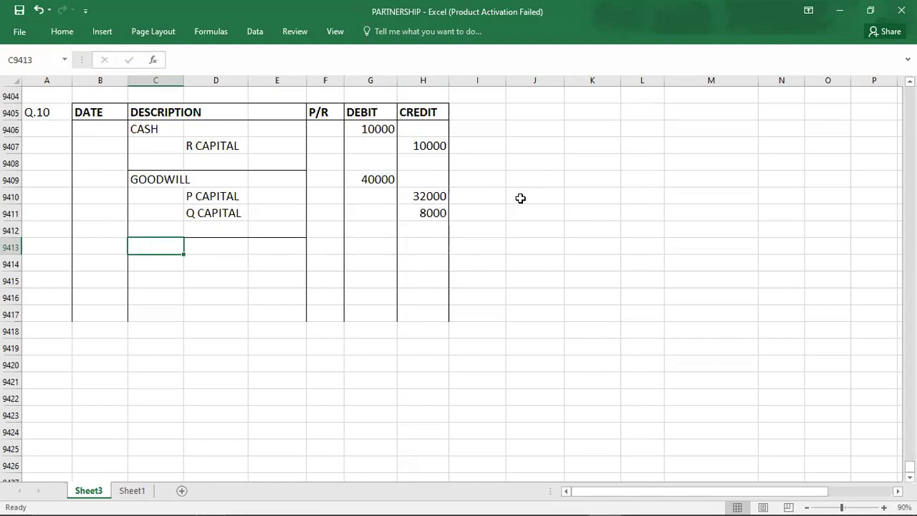
pyautogui.hotkey('alt', 'Tab')
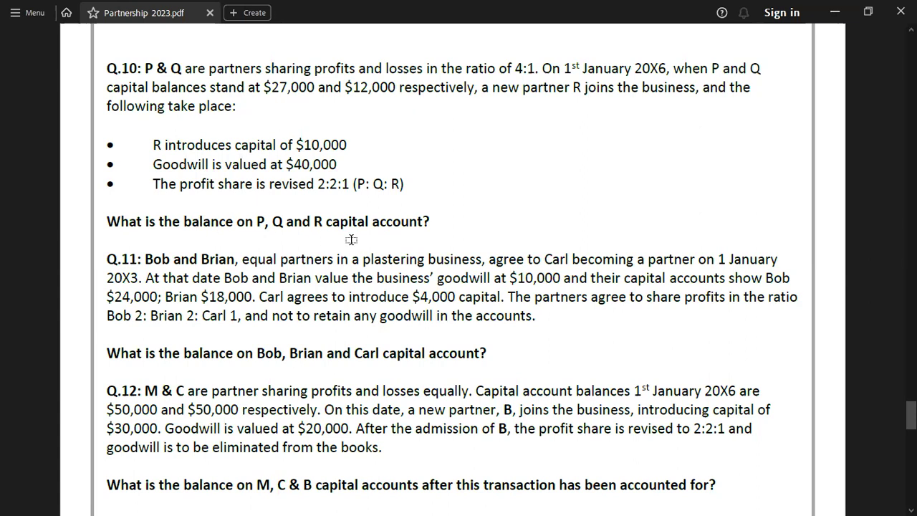
pyautogui.hotkey('alt', 'Tab')
pyautogui.hotkey('alt', 'Tab')
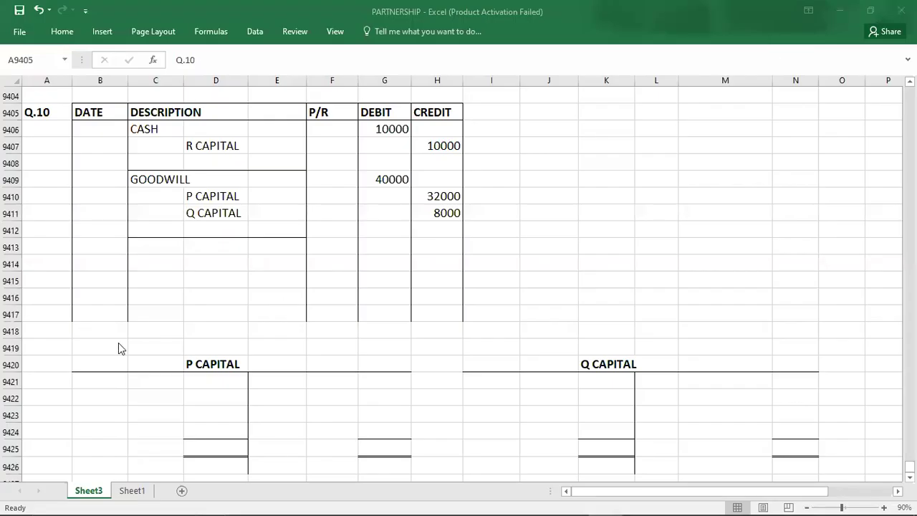
pyautogui.hotkey('alt', 'Tab')
pyautogui.hotkey('alt', 'Tab')
pyautogui.press('Tab')
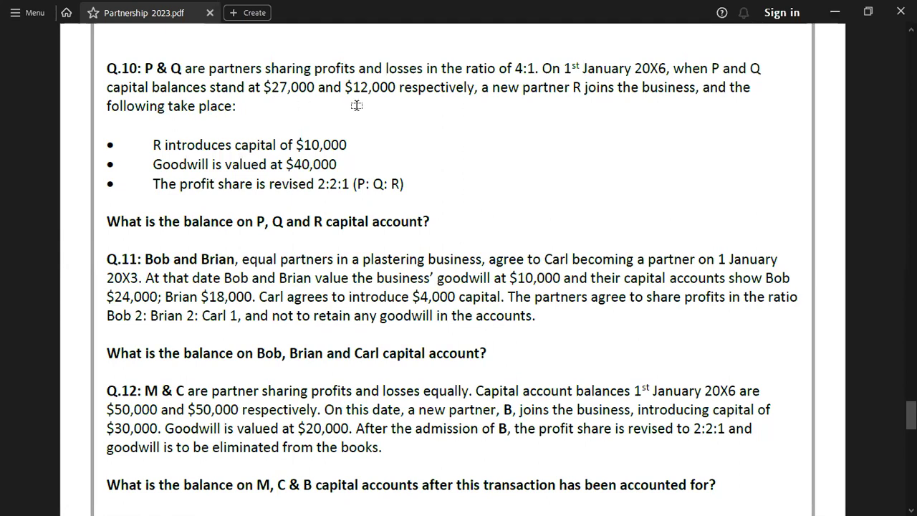
# - Enter the opening balance in the P CAPITAL account's credit side as B/D in F9421 and 27,000 in G9421
pyautogui.hotkey('alt', 'Tab')
pyautogui.press('Down')
pyautogui.press('Down')
pyautogui.press('Down')
pyautogui.press('Down')
pyautogui.press('Down')
pyautogui.press('Down')
pyautogui.press('Down')
pyautogui.press('Down')
pyautogui.press('Down')
pyautogui.press('Down')
pyautogui.press('Down')
pyautogui.press('Down')
pyautogui.press('Down')
pyautogui.press('Down')
pyautogui.press('Down')
pyautogui.press('Down')
pyautogui.press('Down')
pyautogui.press('Down')
pyautogui.press('Down')
pyautogui.press('Down')
pyautogui.press('Down')
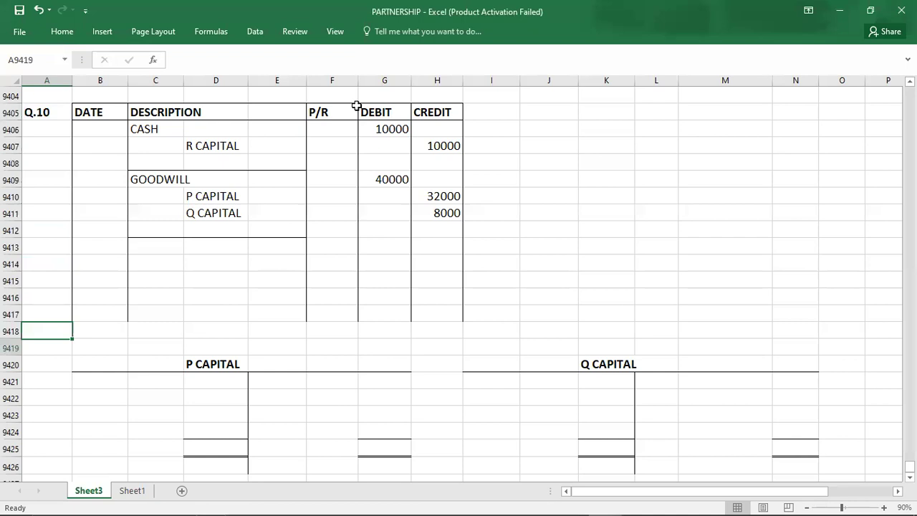
pyautogui.press('Down')
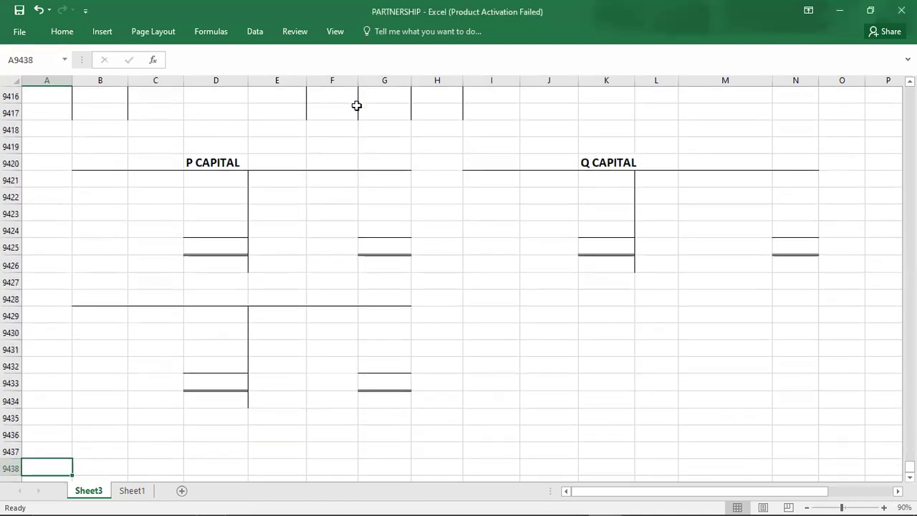
pyautogui.click(322, 185)
pyautogui.write('B/D')
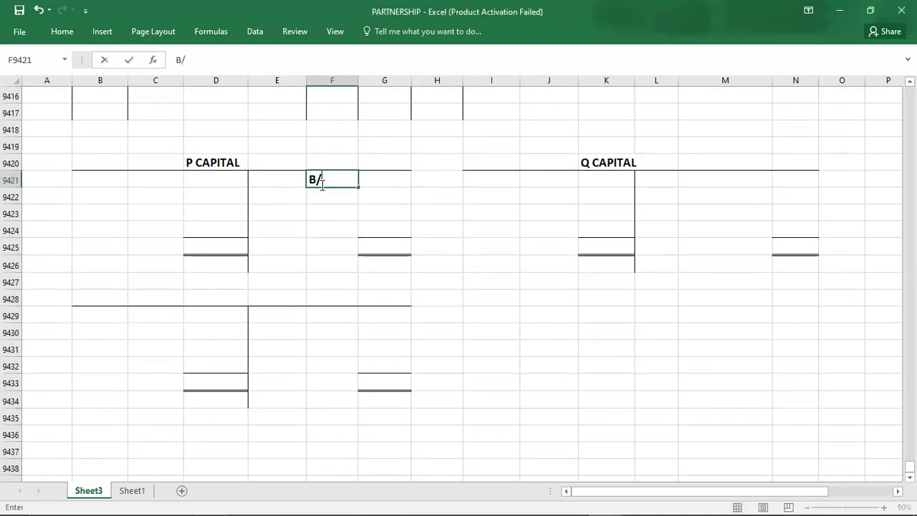
pyautogui.press('Tab')
pyautogui.write('27,0')
pyautogui.write('000')
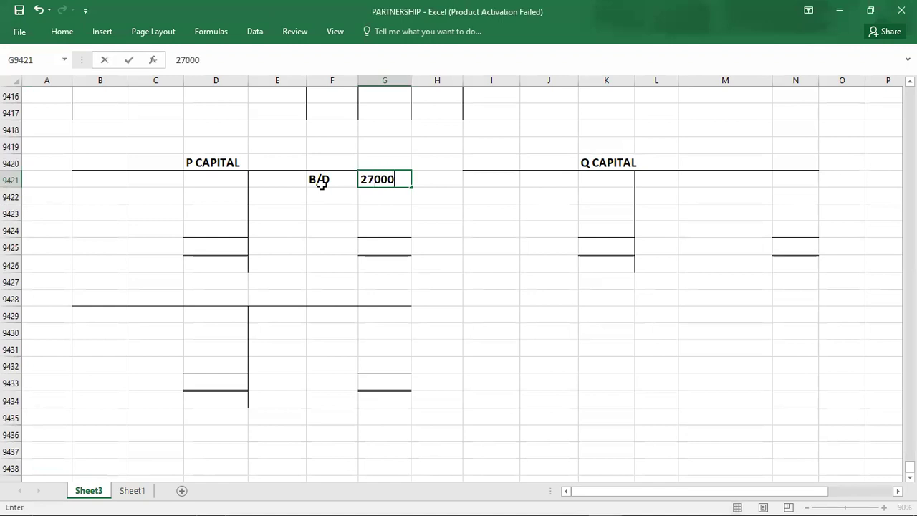
# - Enter B/D and 12,000 on the credit side of the Q CAPITAL account, and narrow column M slightly
pyautogui.press('Tab')
pyautogui.press('Tab')
pyautogui.press('Tab')
pyautogui.press('Tab')
pyautogui.press('Tab')
pyautogui.press('Tab')
pyautogui.write('B/D')
pyautogui.press('Tab')
pyautogui.write('12,0')
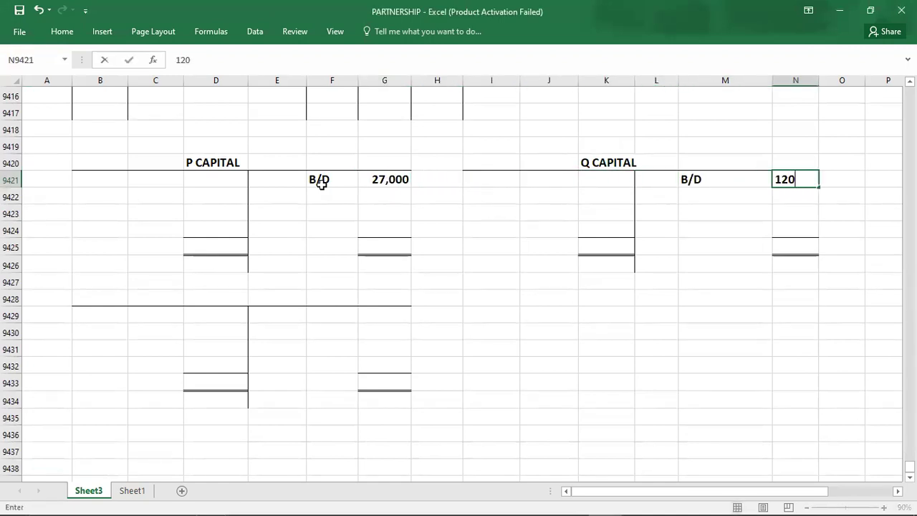
pyautogui.write('00')
pyautogui.press('Return')
pyautogui.moveTo(770, 83); pyautogui.dragTo(752, 85)
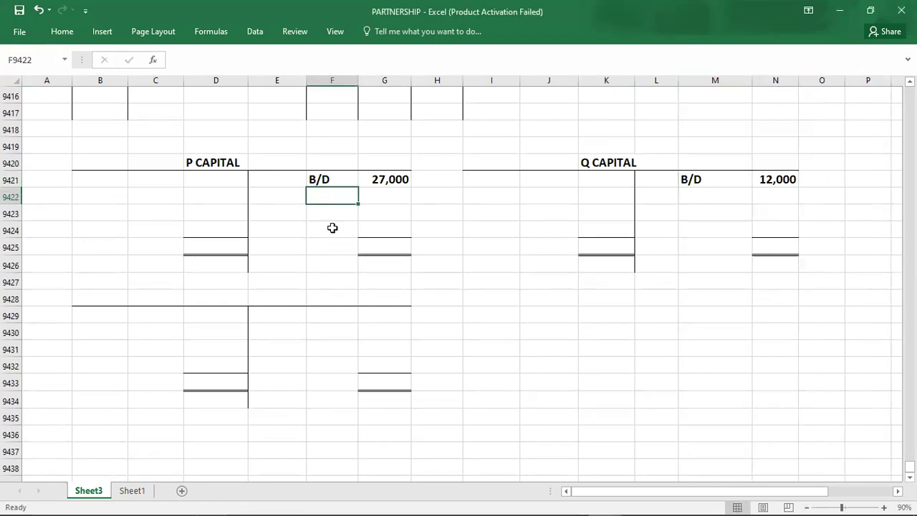
# - Review the Q.10 journal entries for cash, goodwill and the partners' capital above the capital accounts
pyautogui.click(135, 204)
pyautogui.press('Up')
pyautogui.press('Up')
pyautogui.press('Up')
pyautogui.press('Up')
pyautogui.press('Up')
pyautogui.press('Up')
pyautogui.press('Up')
pyautogui.press('Up')
pyautogui.press('Up')
pyautogui.press('Up')
pyautogui.press('Up')
pyautogui.press('Up')
pyautogui.press('Up')
pyautogui.press('Up')
pyautogui.press('Up')
pyautogui.press('Up')
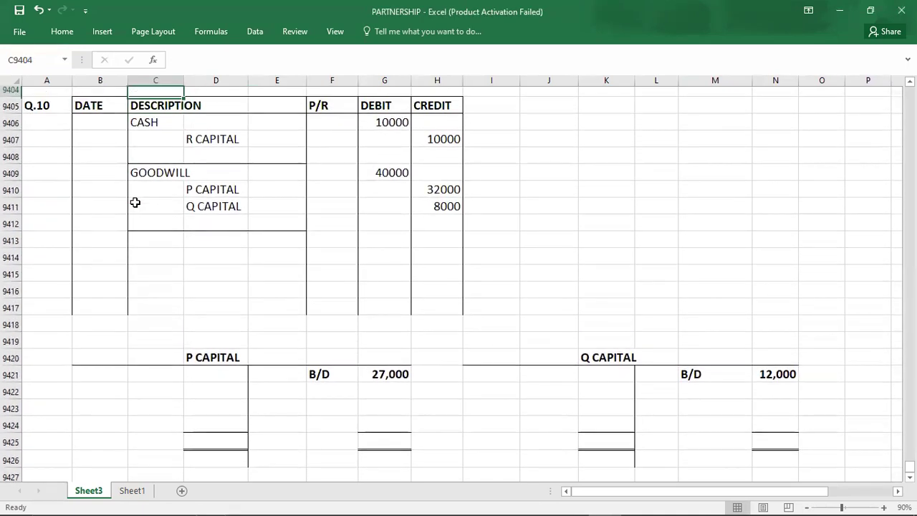
pyautogui.press('Down')
pyautogui.press('Down')
pyautogui.press('Down')
pyautogui.press('Down')
pyautogui.press('Down')
pyautogui.press('Down')
pyautogui.press('Down')
pyautogui.press('Down')
pyautogui.press('Down')
pyautogui.press('Down')
pyautogui.press('Down')
pyautogui.press('Down')
pyautogui.press('Down')
pyautogui.press('Down')
pyautogui.press('Down')
pyautogui.press('Down')
pyautogui.press('Down')
pyautogui.press('Down')
pyautogui.press('Down')
pyautogui.press('Down')
pyautogui.press('Down')
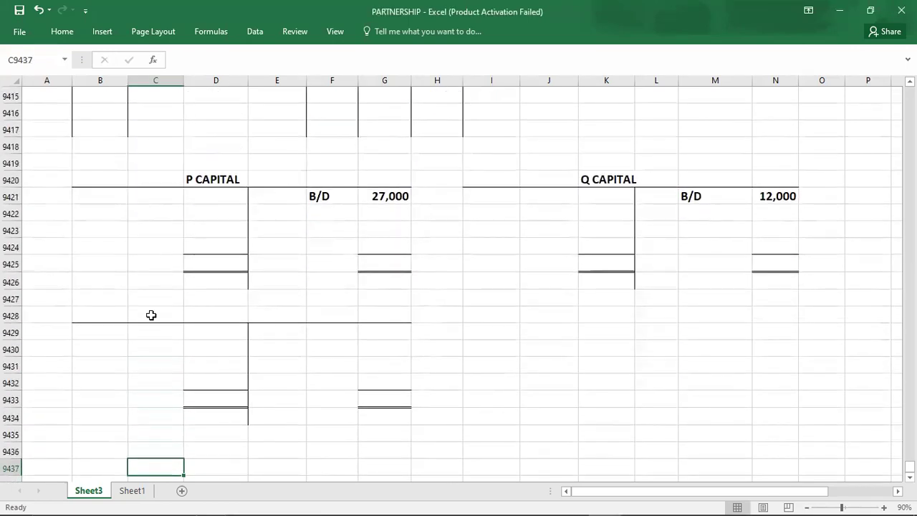
# - Title the third account R CAPITAL in D9428 and credit it with CASH 10,000 in row 9429
pyautogui.click(227, 313)
pyautogui.write('R CAPITAL')
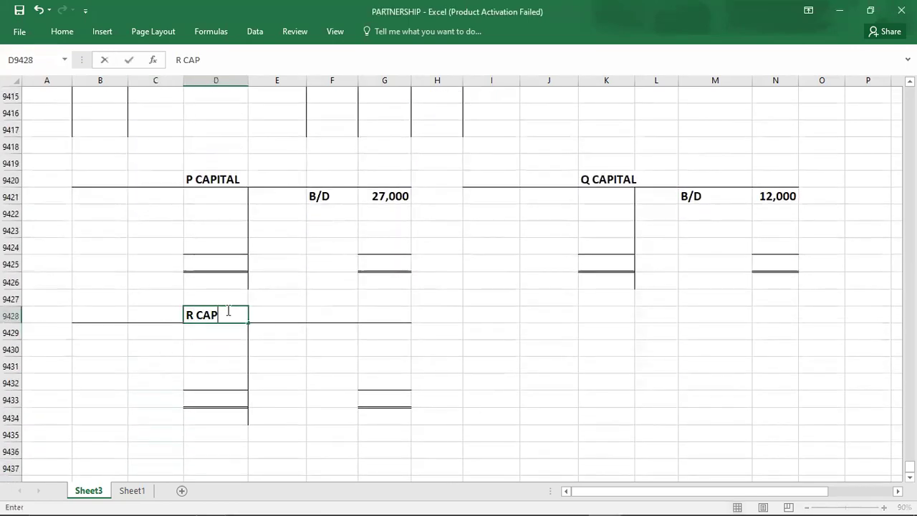
pyautogui.press('Return')
pyautogui.press('Right')
pyautogui.press('Right')
pyautogui.press('Right')
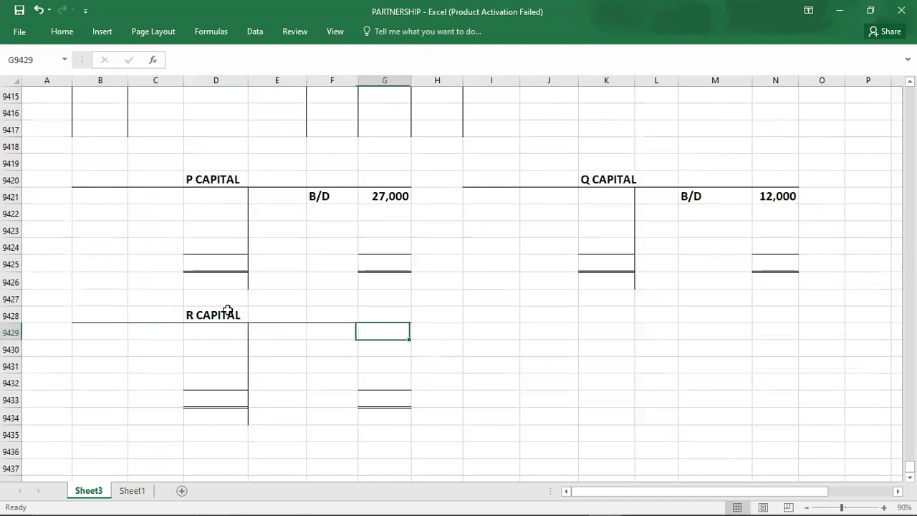
pyautogui.write('10,0000')
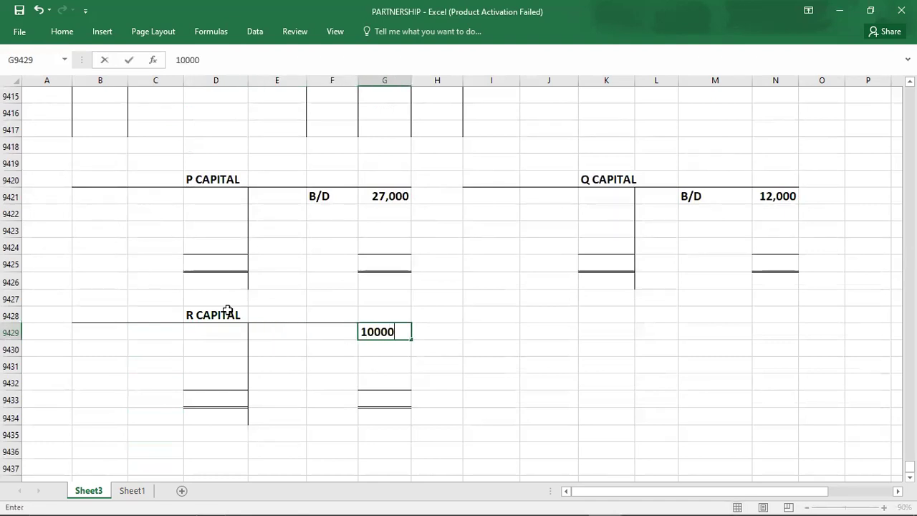
pyautogui.press('Left')
pyautogui.write('CASH')
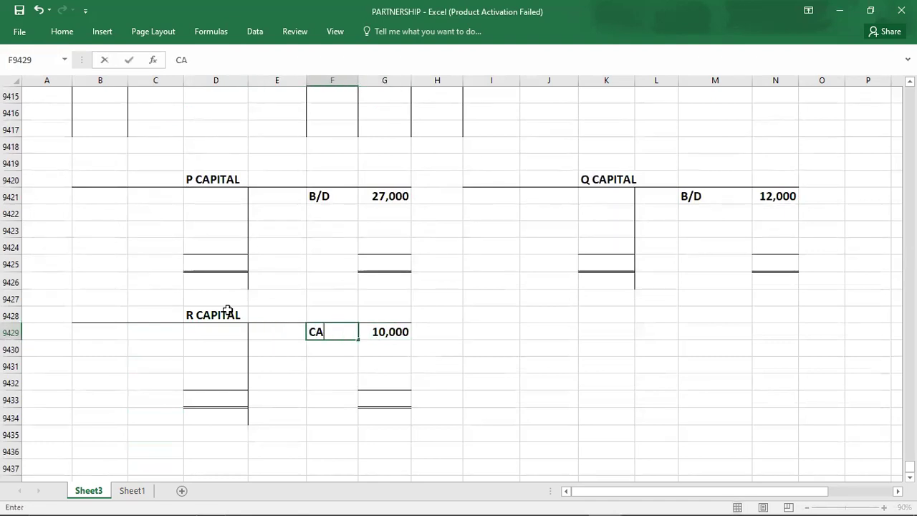
pyautogui.press('Return')
# - Post P's goodwill share of 32000 from the journal to the P CAPITAL credit side in G9422
pyautogui.press('Up')
pyautogui.press('Up')
pyautogui.press('Up')
pyautogui.press('Up')
pyautogui.press('Up')
pyautogui.press('Up')
pyautogui.press('Up')
pyautogui.press('Up')
pyautogui.press('Up')
pyautogui.press('Up')
pyautogui.press('Up')
pyautogui.press('Up')
pyautogui.press('Up')
pyautogui.press('Up')
pyautogui.press('Up')
pyautogui.press('Up')
pyautogui.press('Up')
pyautogui.press('Up')
pyautogui.press('Up')
pyautogui.press('Up')
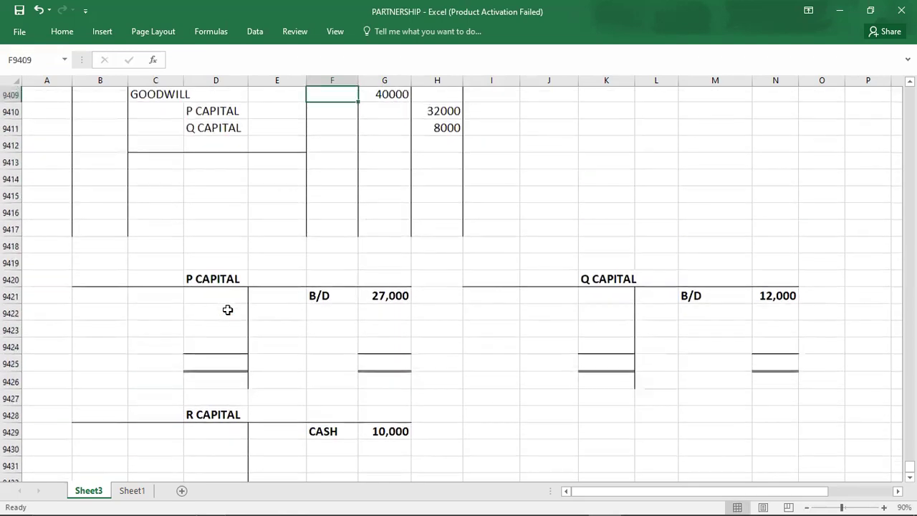
pyautogui.press('Up')
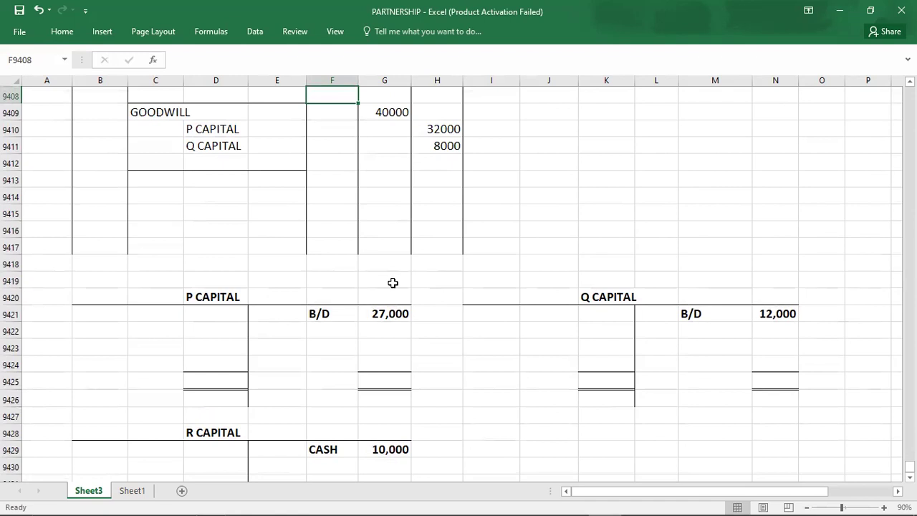
pyautogui.click(392, 334)
pyautogui.write('32000')
# - Post Q's goodwill share of 8000 to the credit side of the Q CAPITAL account in N9422
pyautogui.press('Right')
pyautogui.press('Right')
pyautogui.press('Right')
pyautogui.press('Right')
pyautogui.press('Right')
pyautogui.press('Right')
pyautogui.press('Right')
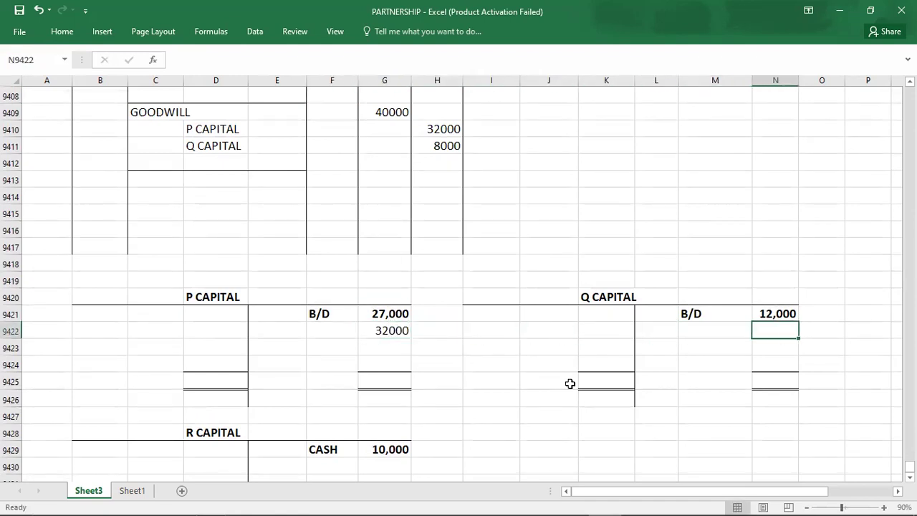
pyautogui.write('8000')
# - Label the 32000 credit in the P CAPITAL account as GOODWILL in F9422
pyautogui.press('Left')
pyautogui.press('Left')
pyautogui.press('Left')
pyautogui.press('Left')
pyautogui.press('Left')
pyautogui.press('Left')
pyautogui.press('Left')
pyautogui.press('Left')
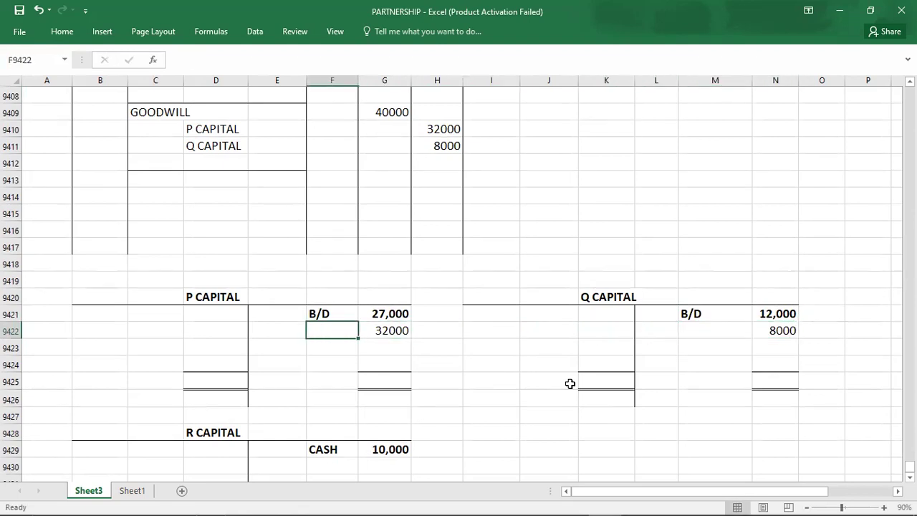
pyautogui.write('GOODWILL')
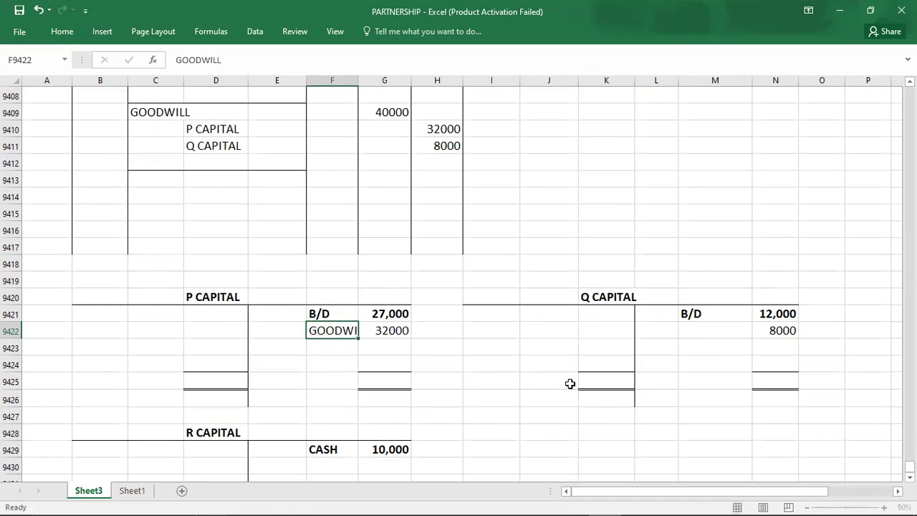
# - Label the 8000 credit in the Q CAPITAL account as GOODWILL in M9422, and widen column F to fit its text
pyautogui.press('Right')
pyautogui.press('Right')
pyautogui.press('Right')
pyautogui.press('Right')
pyautogui.press('Right')
pyautogui.press('Right')
pyautogui.press('Right')
pyautogui.write('GOODWI')
pyautogui.press('Return')
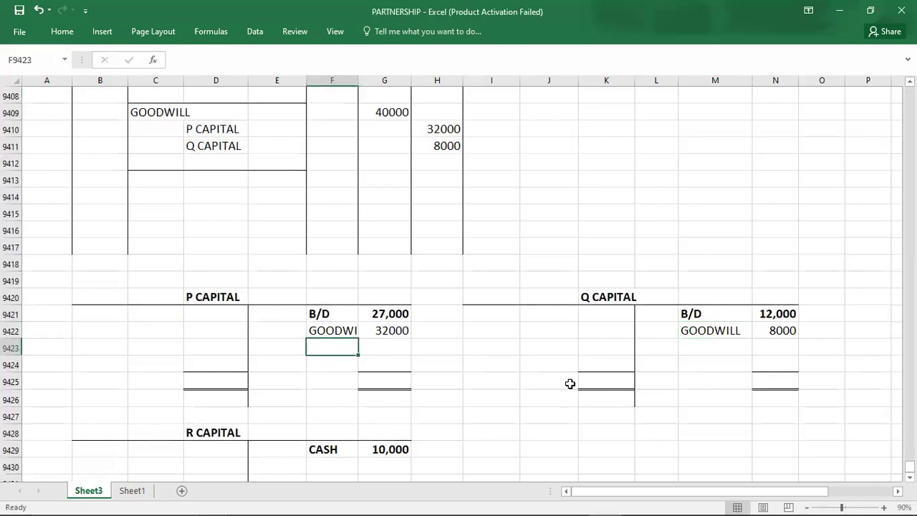
pyautogui.moveTo(358, 83); pyautogui.dragTo(371, 81)
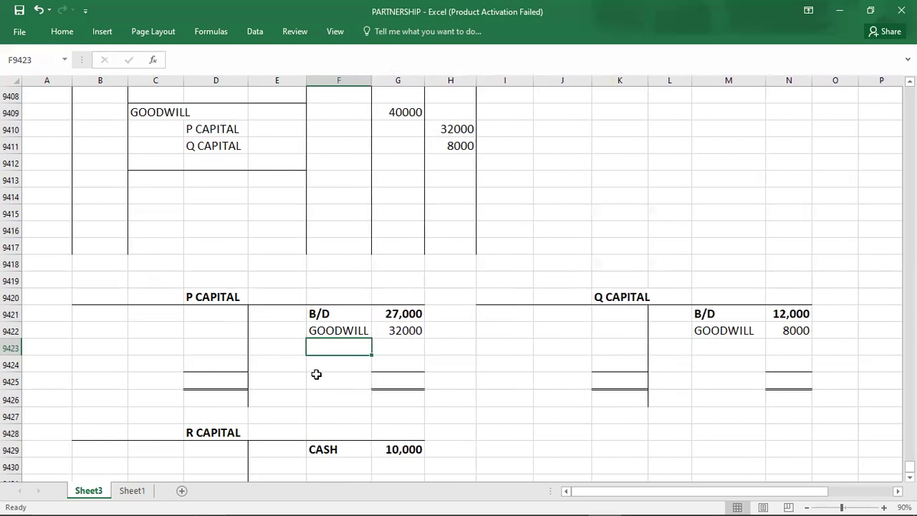
pyautogui.click(407, 378)
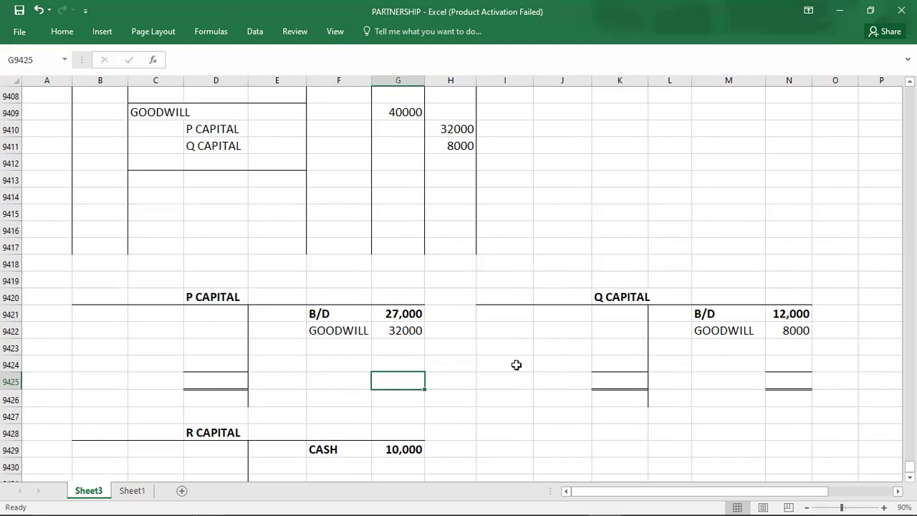
pyautogui.press('F4')
pyautogui.press('Down')
pyautogui.press('Down')
pyautogui.press('Down')
pyautogui.press('Down')
pyautogui.press('Down')
pyautogui.press('Down')
pyautogui.press('Down')
pyautogui.press('Down')
pyautogui.press('F4')
pyautogui.press('Down')
pyautogui.press('Down')
pyautogui.press('Down')
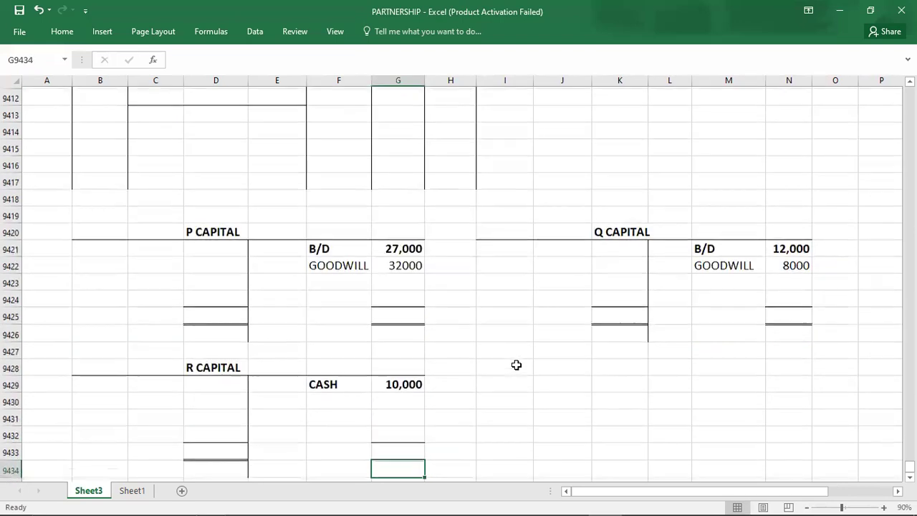
pyautogui.press('Up')
pyautogui.press('Up')
pyautogui.press('Up')
pyautogui.press('Up')
pyautogui.press('Up')
pyautogui.press('Up')
pyautogui.press('Up')
pyautogui.press('Up')
pyautogui.press('Up')
pyautogui.press('Up')
pyautogui.press('Up')
pyautogui.press('Up')
pyautogui.press('Up')
pyautogui.press('Up')
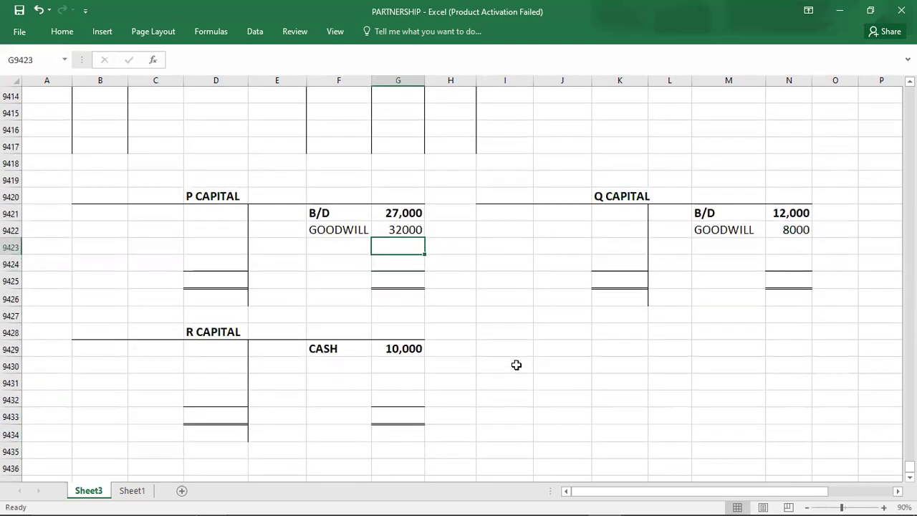
# - Add up the P CAPITAL credits and enter the total 59000 on both sides, in G9425 and D9425
pyautogui.hotkey('shift', 'Up')
pyautogui.press('Down')
pyautogui.press('Down')
pyautogui.press('Up')
pyautogui.press('Up')
pyautogui.hotkey('shift', 'Up')
pyautogui.press('Down')
pyautogui.press('Down')
pyautogui.press('Down')
pyautogui.press('Down')
pyautogui.press('Up')
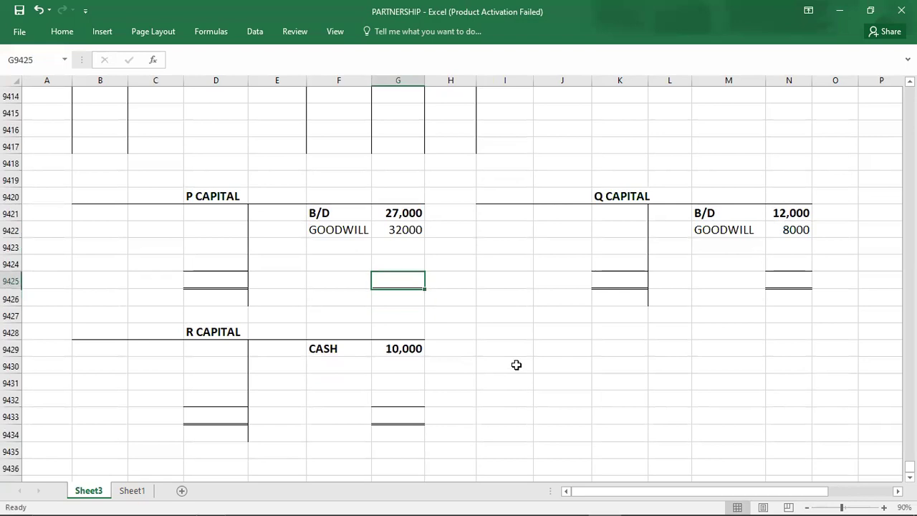
pyautogui.write('59000')
pyautogui.press('Left')
pyautogui.press('Left')
pyautogui.press('Left')
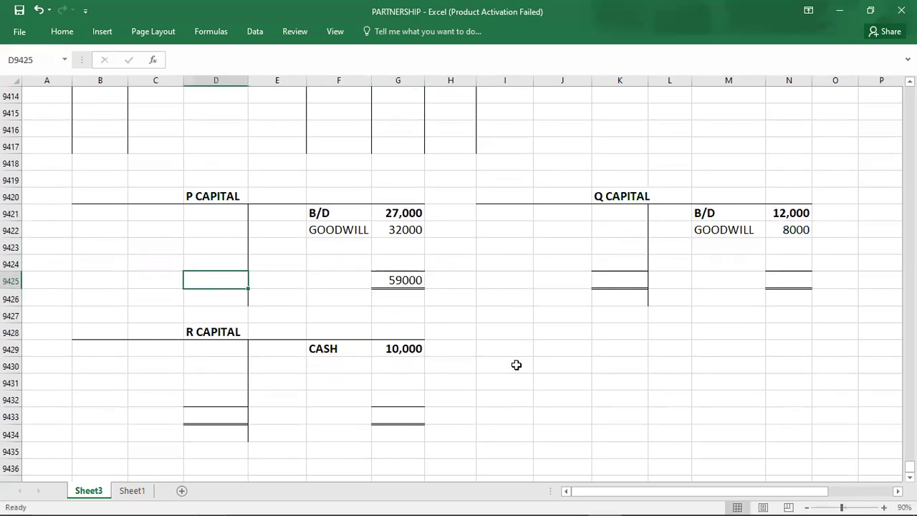
pyautogui.write('59000')
# - Enter the closing balance on the P CAPITAL debit side as C/D in C9424 and 59000 in D9424
pyautogui.press('Up')
pyautogui.press('Left')
pyautogui.write('C.D')
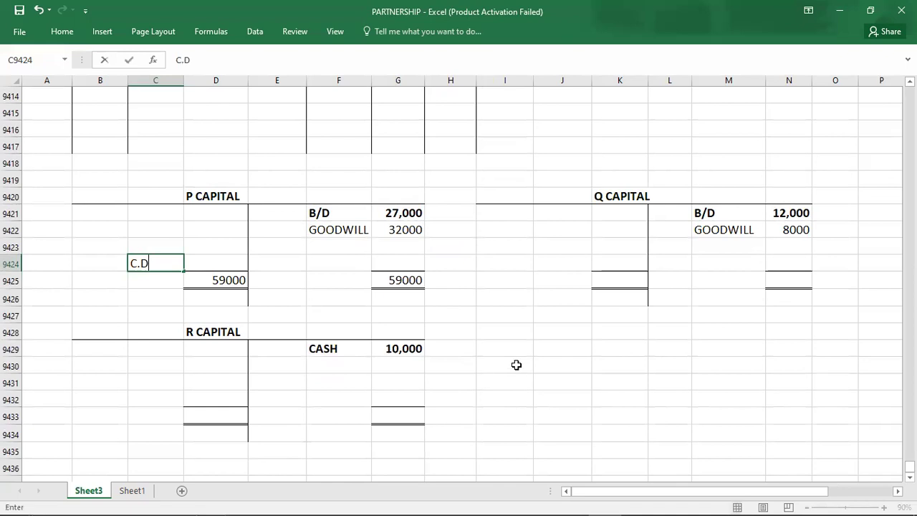
pyautogui.press('BackSpace')
pyautogui.write('/D')
pyautogui.press('Right')
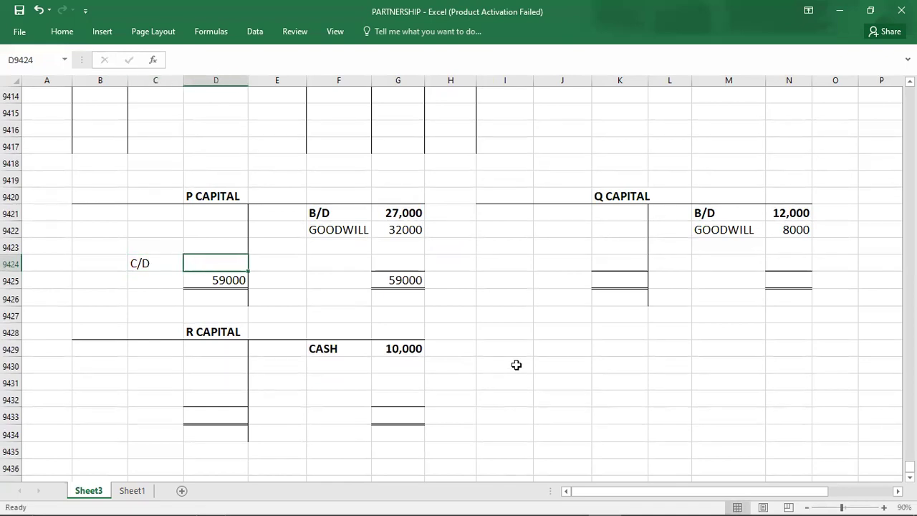
pyautogui.write('5900')
pyautogui.press('Return')
pyautogui.press('Up')
pyautogui.press('Right')
pyautogui.write('59000')
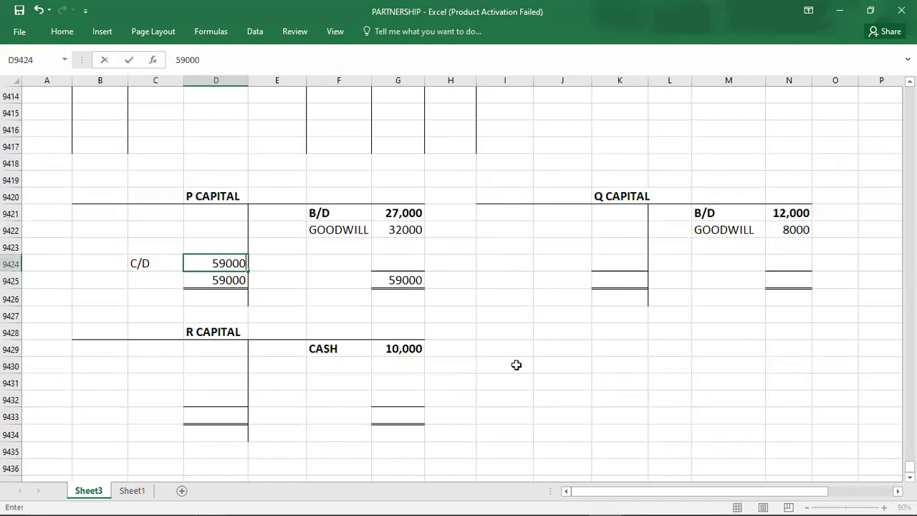
pyautogui.press('Return')
# - Enter the total 20000 on both sides of the Q CAPITAL account, in N9425 and K9425
pyautogui.click(786, 280)
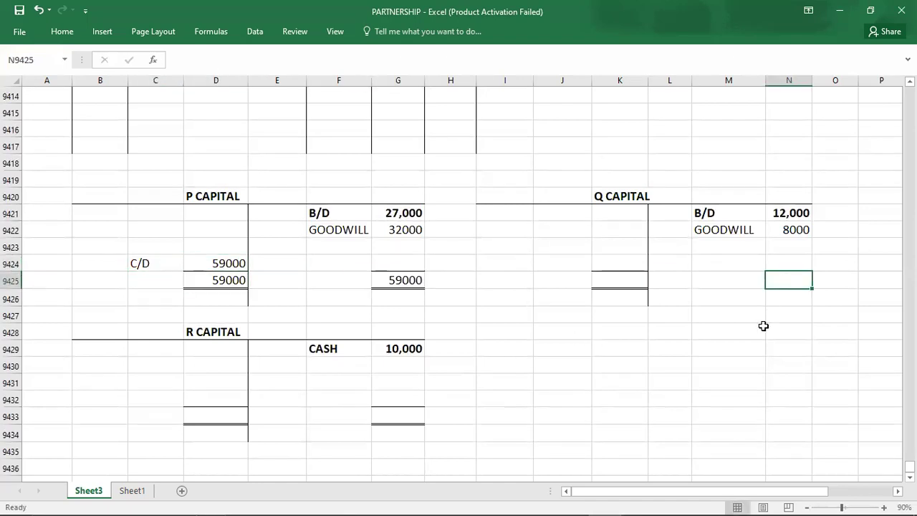
pyautogui.write('20000')
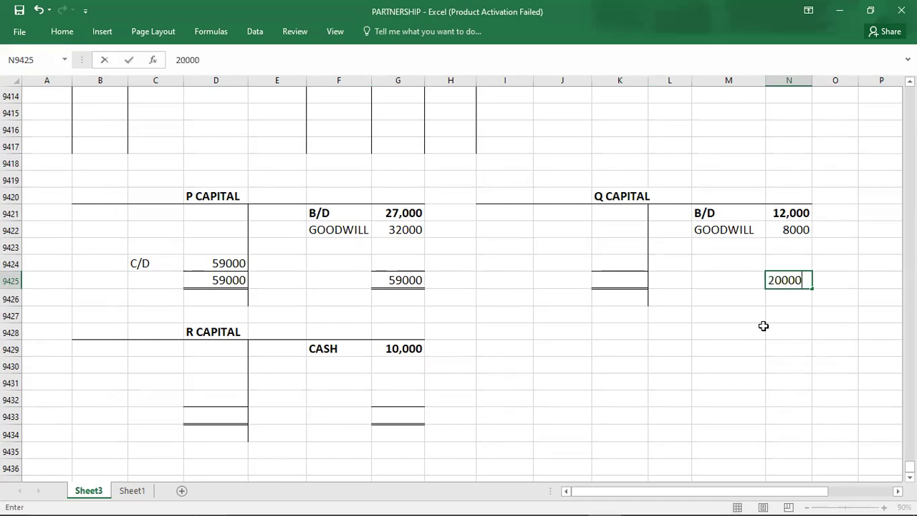
pyautogui.press('Left')
pyautogui.press('Left')
pyautogui.press('Left')
pyautogui.write('20000')
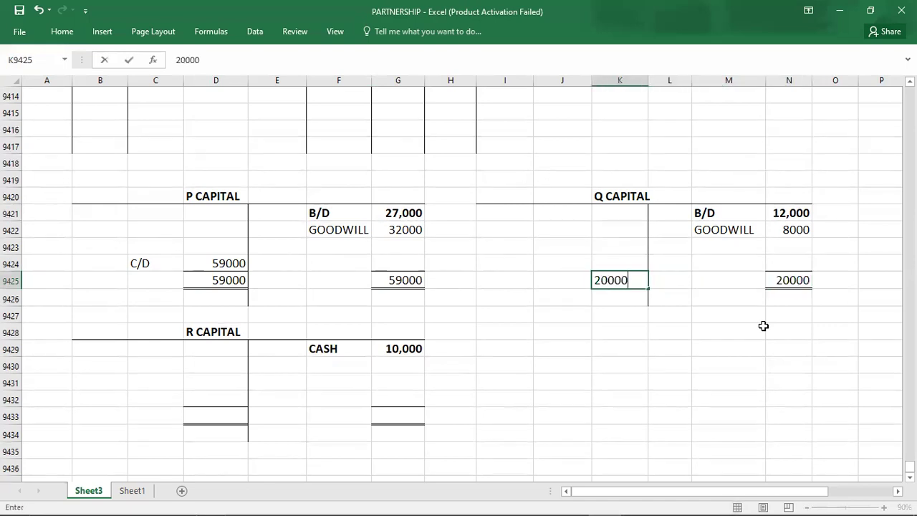
# - Enter the closing balance on the Q CAPITAL debit side as C/D in J9424 and 20000 in K9424
pyautogui.press('Up')
pyautogui.press('Left')
pyautogui.write('C/D')
pyautogui.press('Tab')
pyautogui.write('20000')
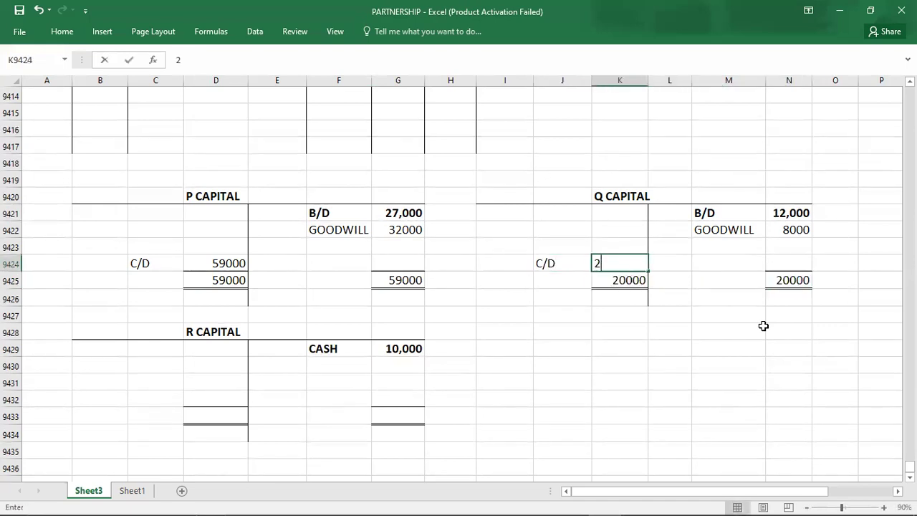
pyautogui.press('Return')
pyautogui.press('Down')
pyautogui.press('Down')
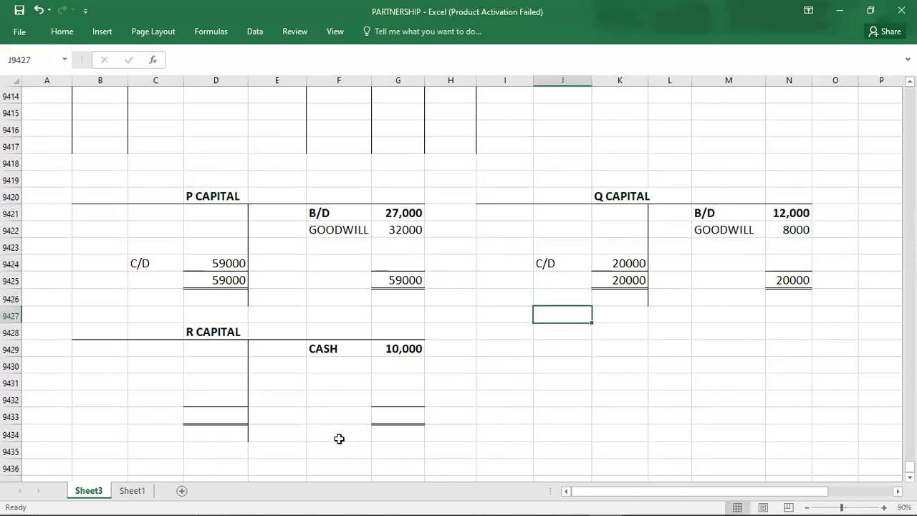
# - Enter the total 10000 on both sides of the R CAPITAL account, in G9433 and D9433
pyautogui.click(388, 417)
pyautogui.write('10000')
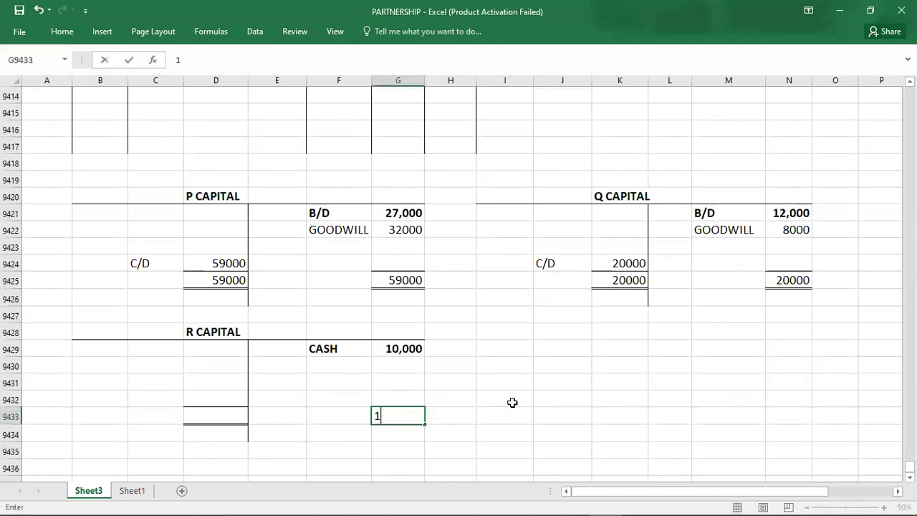
pyautogui.press('Left')
pyautogui.press('Left')
pyautogui.press('Left')
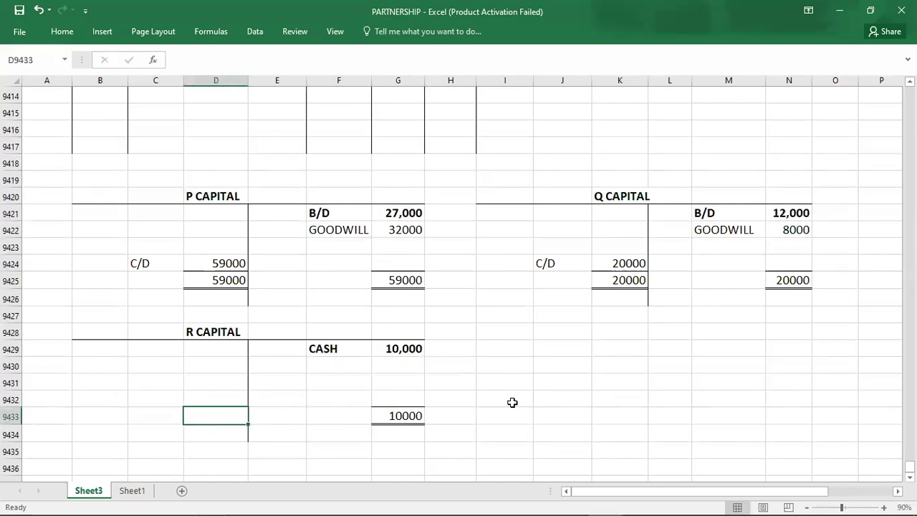
pyautogui.write('10000')
# - Enter the closing balance on the R CAPITAL debit side as C/D in C9432 and 10000 in D9432, and save the workbook
pyautogui.press('Up')
pyautogui.press('Left')
pyautogui.write('C/D')
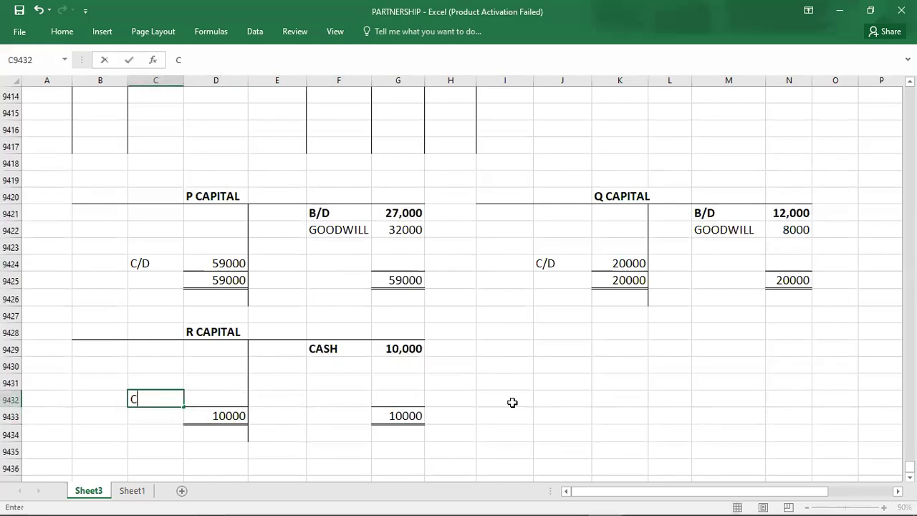
pyautogui.press('Right')
pyautogui.write('10000')
pyautogui.press('Return')
pyautogui.press('Left')
pyautogui.press('Down')
pyautogui.press('Down')
pyautogui.hotkey('ctrl', 's')
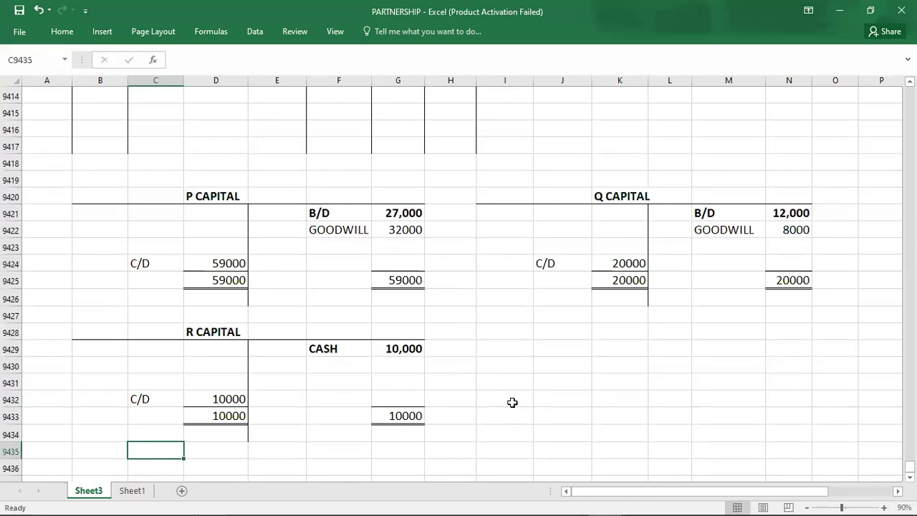
pyautogui.press('Down')
pyautogui.press('Down')
pyautogui.press('Down')
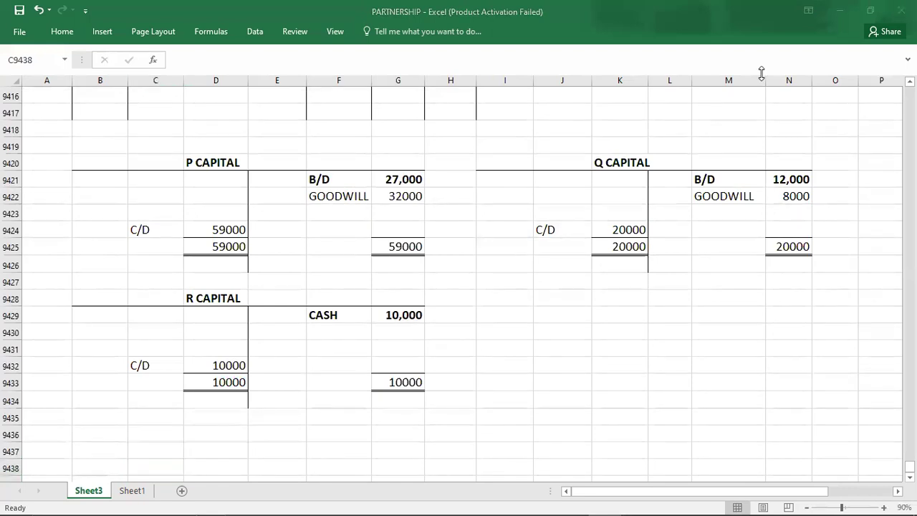
# - Switch to Partnership 2023.pdf and highlight the phrase "not to retain any goodwill in the accounts." in Q.11
pyautogui.hotkey('alt', 'Tab')
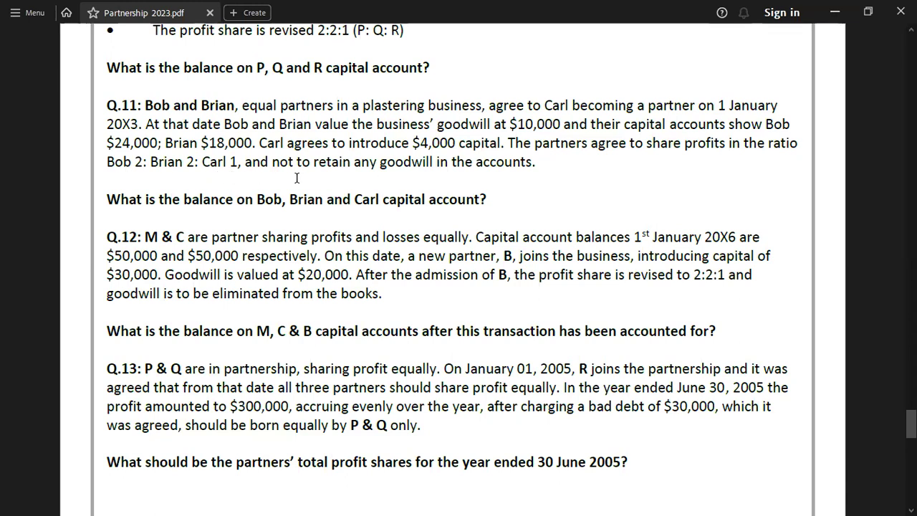
pyautogui.moveTo(269, 162); pyautogui.dragTo(534, 165)
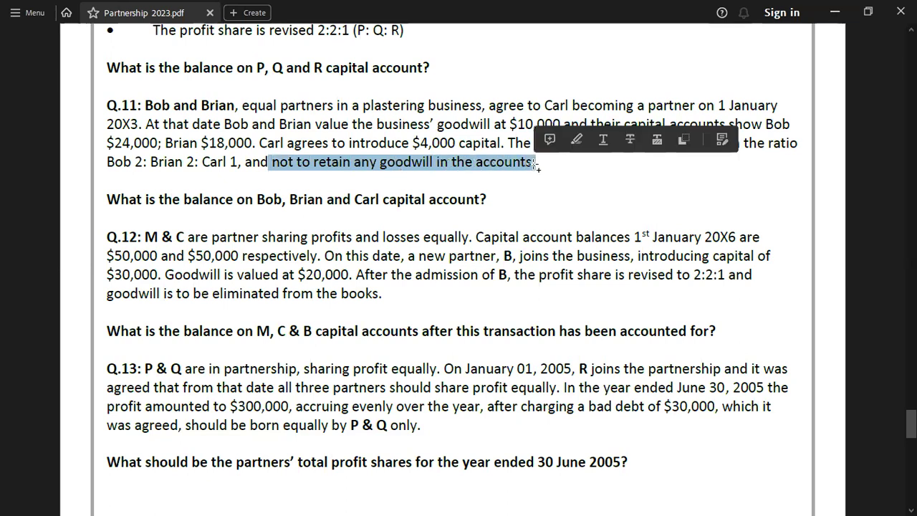
pyautogui.click(579, 142)
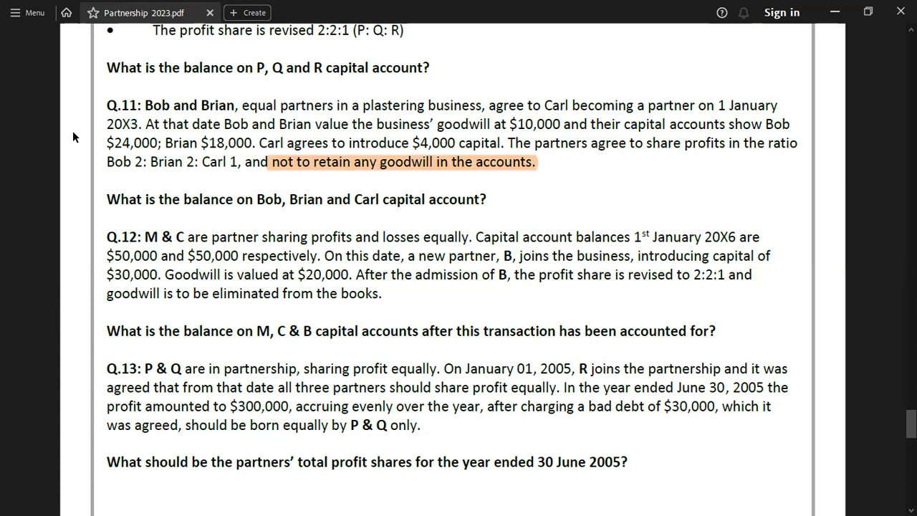
# - Return to the Excel workbook and start the Q.11 journal with CASH in C9437 and the incoming partner's capital account in D9438
pyautogui.hotkey('alt', 'Tab')
pyautogui.hotkey('alt', 'Tab')
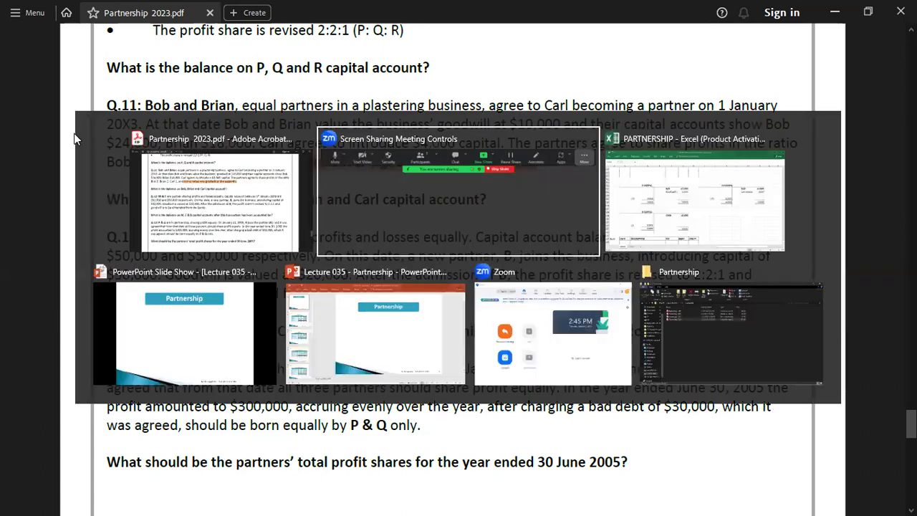
pyautogui.press('Down')
pyautogui.press('Down')
pyautogui.press('Down')
pyautogui.press('Down')
pyautogui.press('Down')
pyautogui.press('Down')
pyautogui.press('Down')
pyautogui.press('Down')
pyautogui.press('Down')
pyautogui.press('Down')
pyautogui.press('Down')
pyautogui.press('Down')
pyautogui.press('Down')
pyautogui.press('Down')
pyautogui.press('Down')
pyautogui.press('Down')
pyautogui.press('Down')
pyautogui.press('Down')
pyautogui.press('Down')
pyautogui.press('Down')
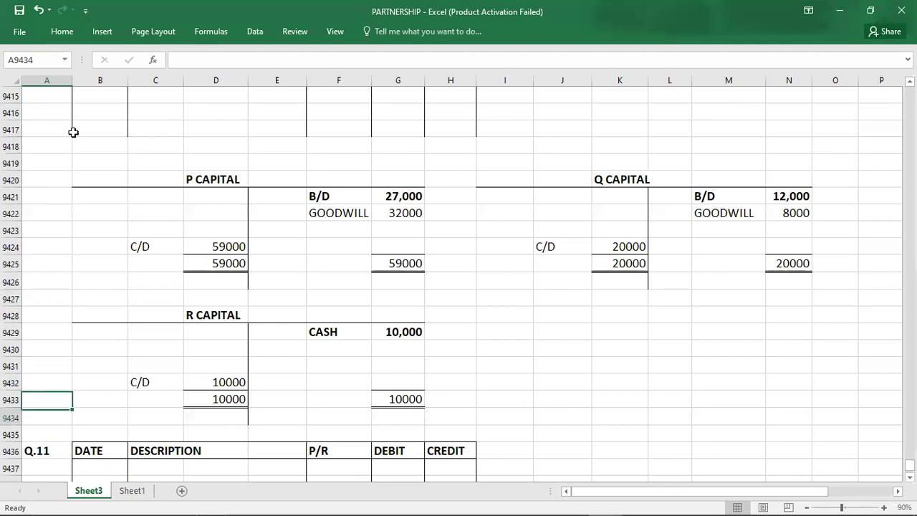
pyautogui.press('Down')
pyautogui.hotkey('alt', 'Tab')
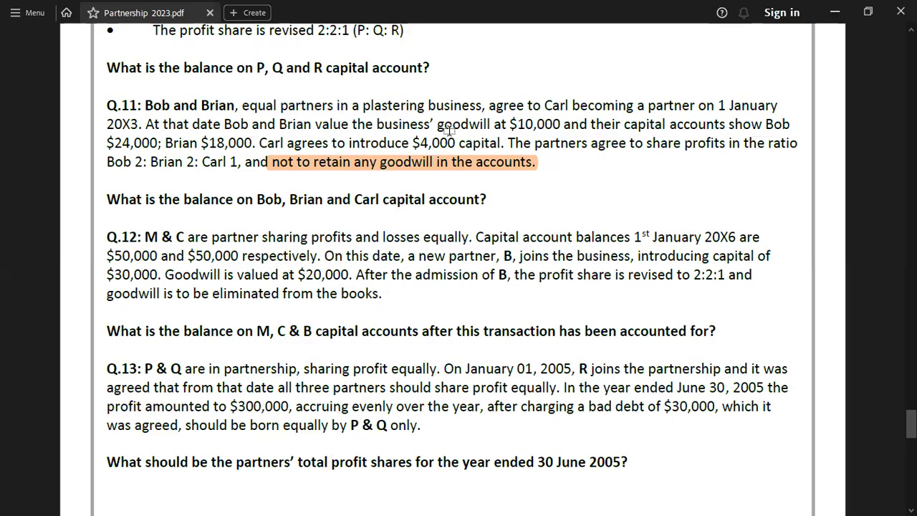
pyautogui.hotkey('alt', 'Tab')
pyautogui.press('Up')
pyautogui.press('Up')
pyautogui.press('Up')
pyautogui.press('Up')
pyautogui.press('Up')
pyautogui.press('Up')
pyautogui.press('Up')
pyautogui.press('Up')
pyautogui.press('Up')
pyautogui.press('Up')
pyautogui.press('Up')
pyautogui.press('Up')
pyautogui.press('Up')
pyautogui.press('Up')
pyautogui.press('Up')
pyautogui.press('Up')
pyautogui.press('Up')
pyautogui.press('Up')
pyautogui.press('Right')
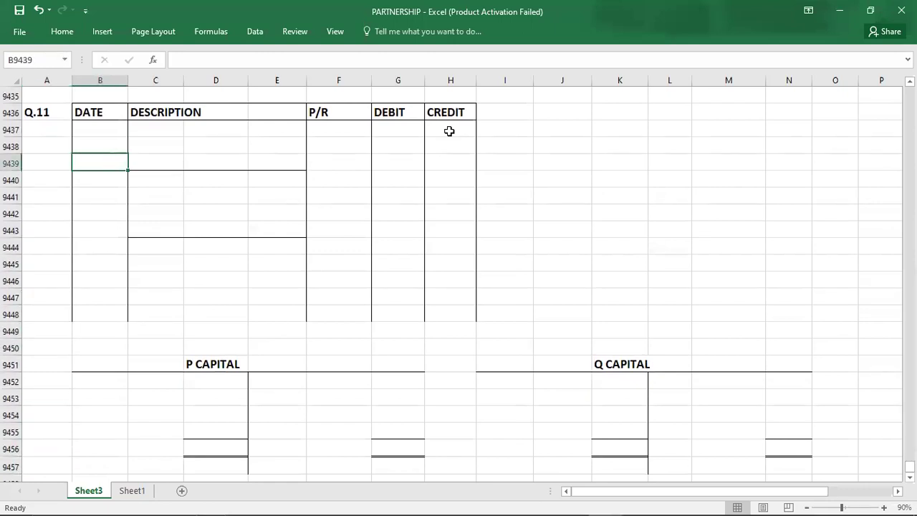
pyautogui.press('Up')
pyautogui.press('Up')
pyautogui.press('Right')
pyautogui.write('CASH.')
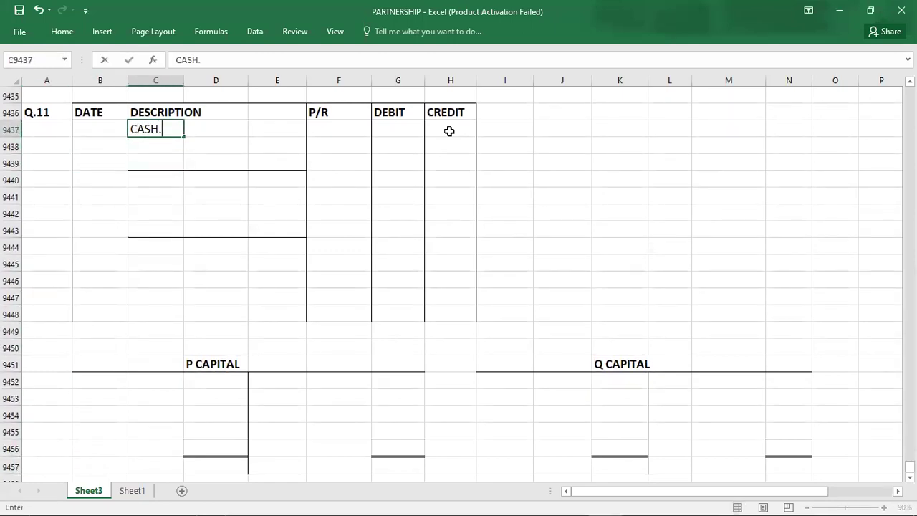
pyautogui.press('Return')
pyautogui.press('Up')
pyautogui.write('CASH')
pyautogui.press('Return')
pyautogui.press('Right')
pyautogui.write('CARL CAPITAL')
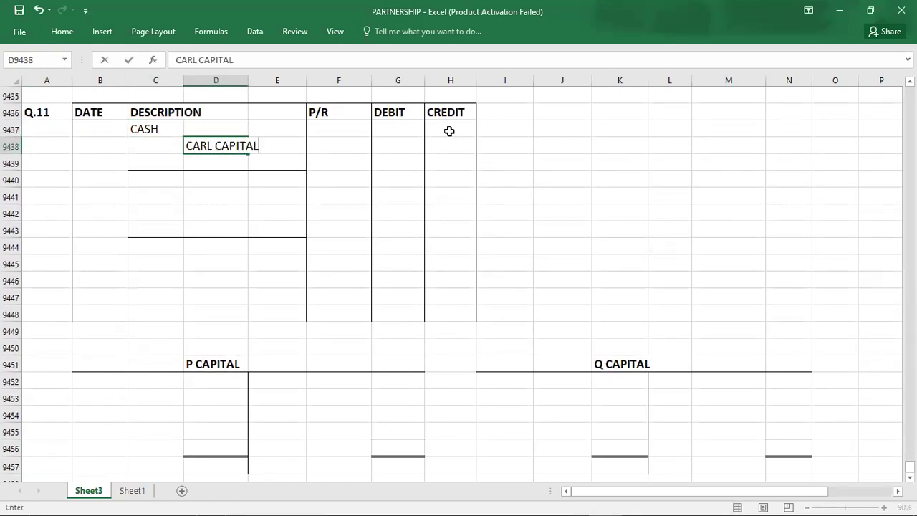
# - Enter 4000 as the CASH debit in G9437 and 4000 as the incoming partner's capital credit in H9438
pyautogui.press('Up')
pyautogui.press('Right')
pyautogui.press('Right')
pyautogui.press('Right')
pyautogui.write('4000')
pyautogui.press('Return')
pyautogui.press('Right')
pyautogui.write('4000')
pyautogui.press('Return')
pyautogui.press('Left')
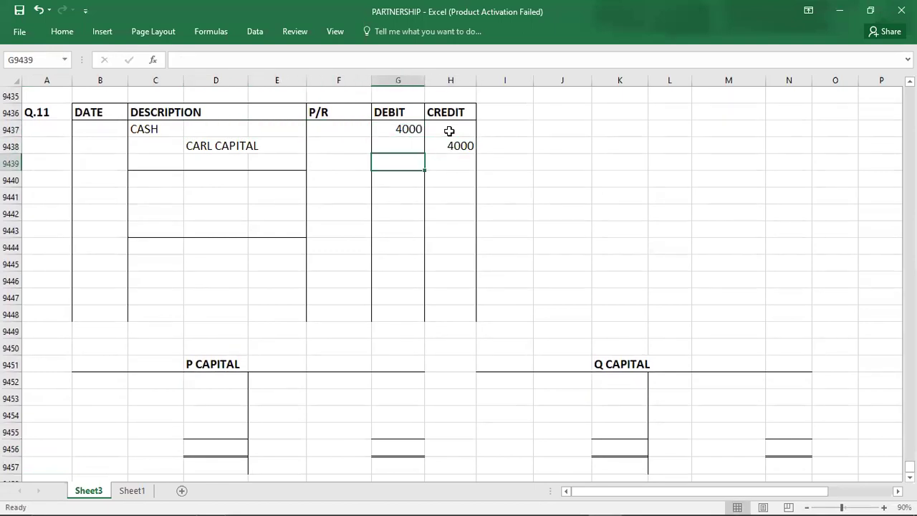
# - Describe the second journal entry with GOODWILL in C9440 and the two existing partners' capital accounts in D9441 and D9442
pyautogui.click(141, 176)
pyautogui.write('GODD')
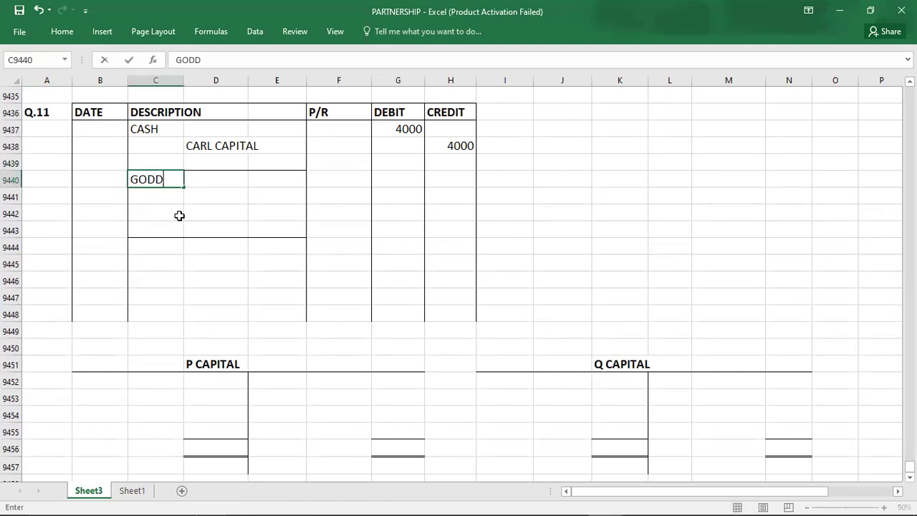
pyautogui.press('BackSpace')
pyautogui.press('BackSpace')
pyautogui.write('OD')
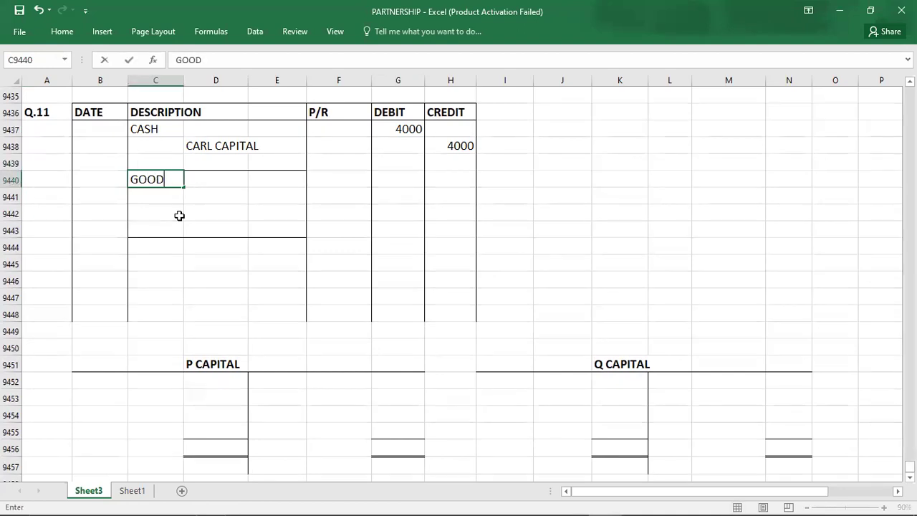
pyautogui.write('WILL')
pyautogui.press('Return')
pyautogui.press('Right')
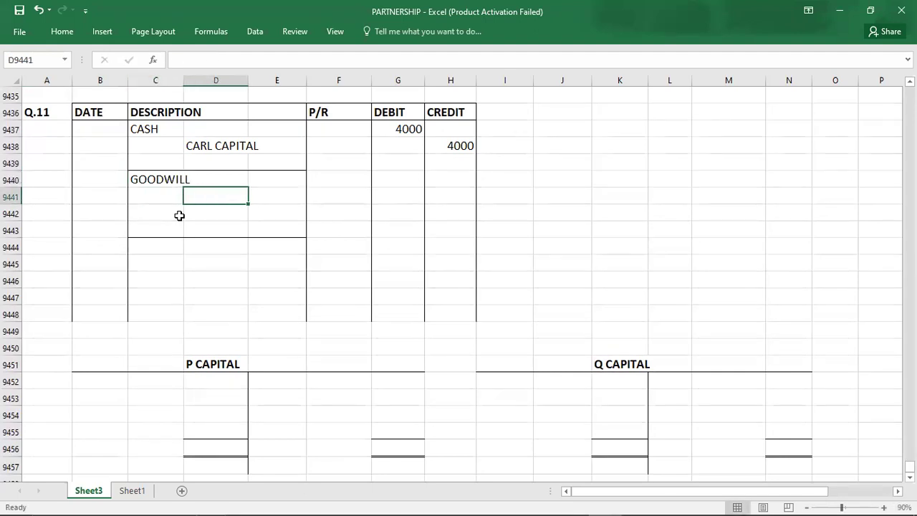
pyautogui.write('BOB CAPITAL')
pyautogui.click(179, 216)
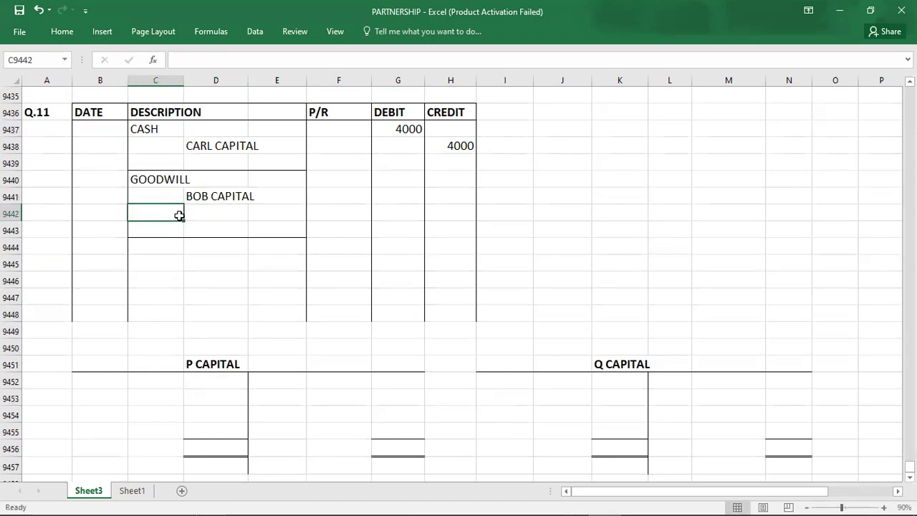
pyautogui.press('Right')
pyautogui.write('BRIAN C')
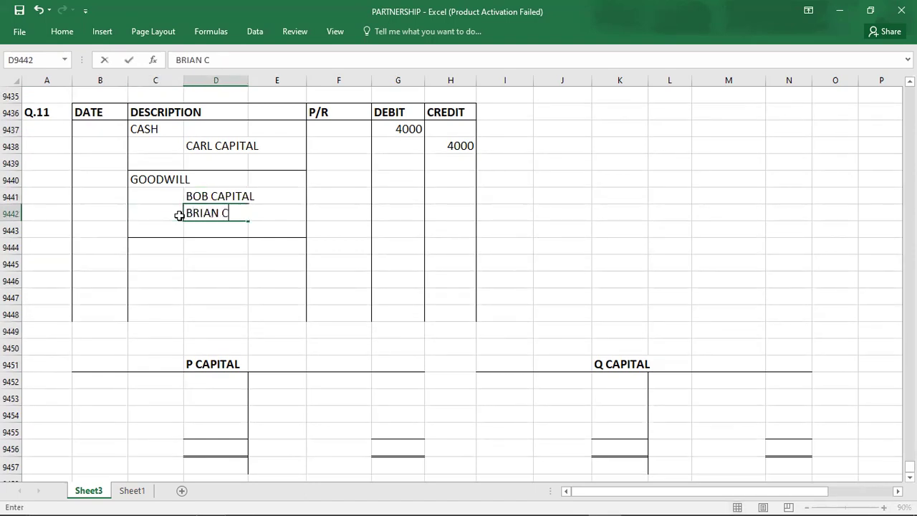
pyautogui.write('APITAL')
# - Look up the goodwill value in the Q.11 text and enter 10000 as the GOODWILL debit in G9440
pyautogui.press('Up')
pyautogui.press('Right')
pyautogui.press('Right')
pyautogui.press('Right')
pyautogui.press('Up')
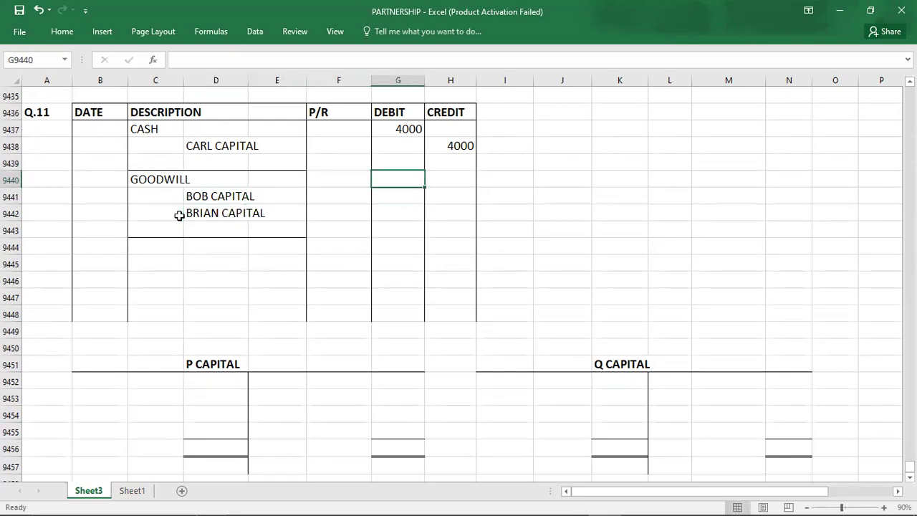
pyautogui.hotkey('alt', 'Tab')
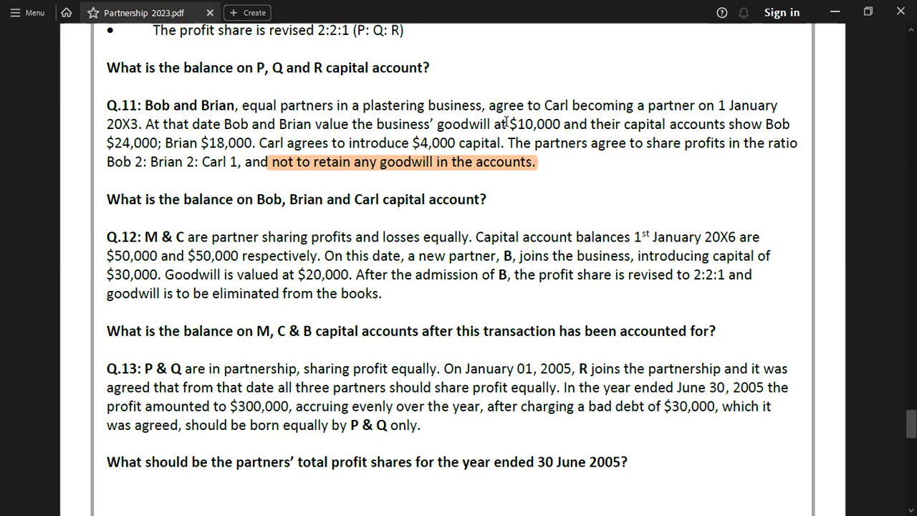
pyautogui.hotkey('alt', 'Tab')
pyautogui.write('10000')
pyautogui.press('Return')
pyautogui.press('Right')
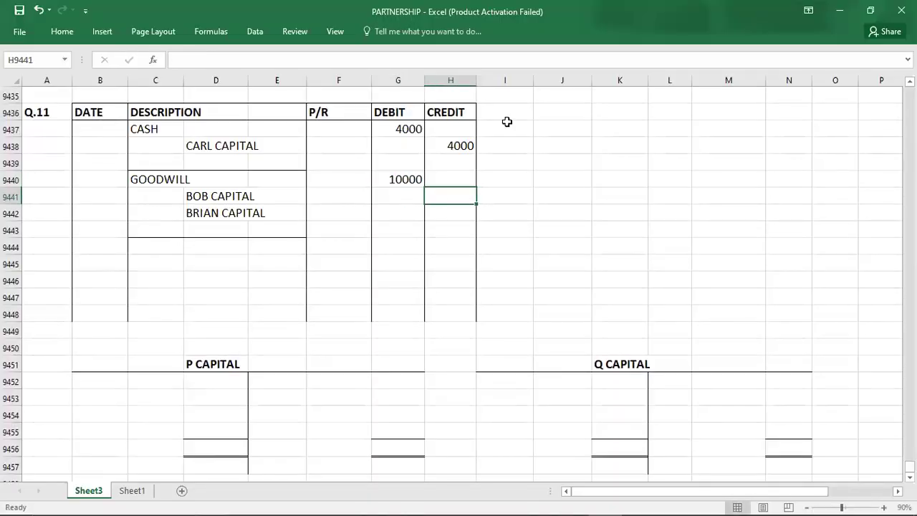
# - Check the old profit share in Q.11 and credit 5000 to each existing partner's capital account in H9441 and H9442
pyautogui.hotkey('alt', 'Tab')
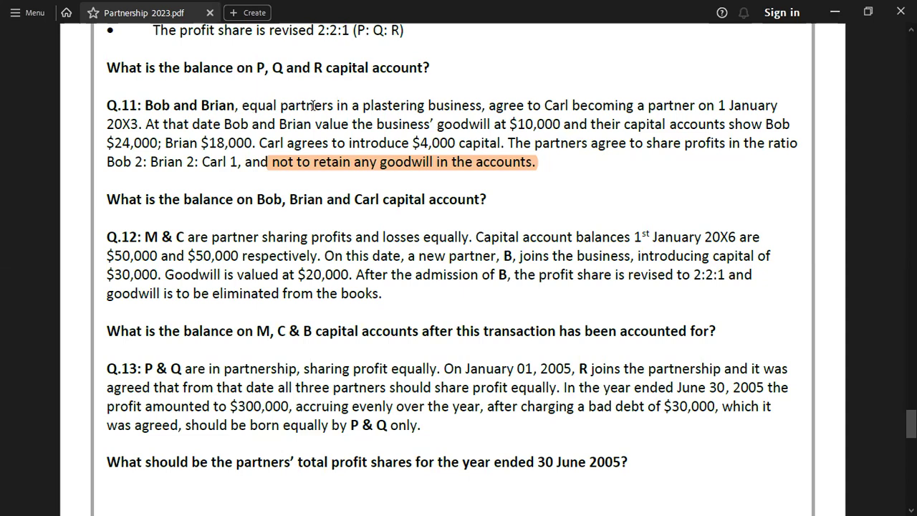
pyautogui.hotkey('alt', 'Tab')
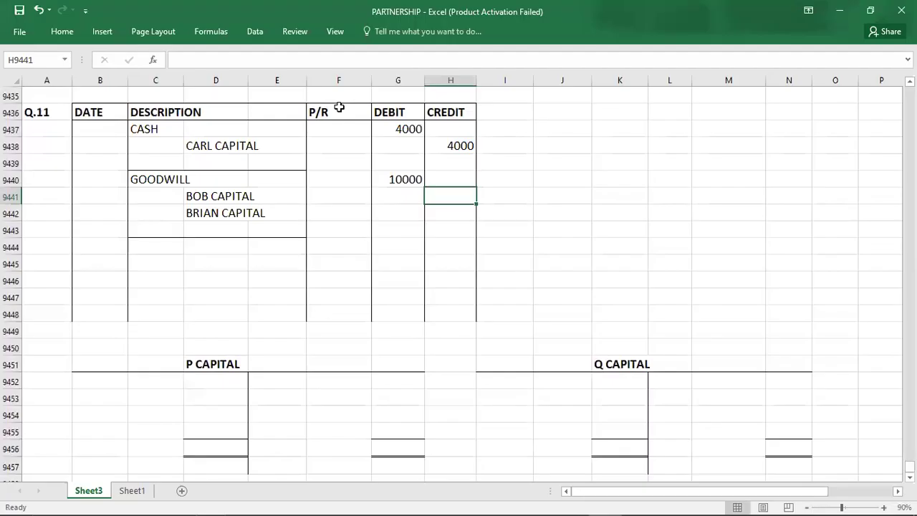
pyautogui.write('5000')
pyautogui.press('Return')
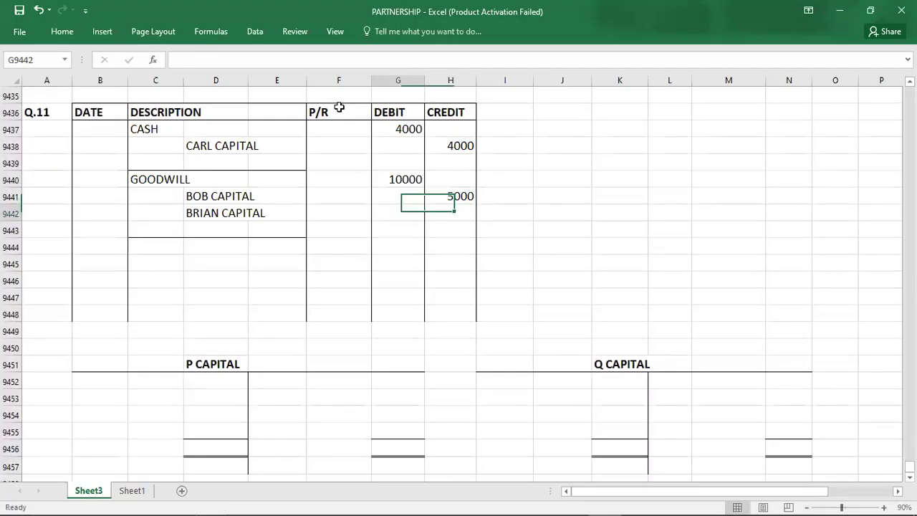
pyautogui.write('5000')
pyautogui.press('Return')
pyautogui.press('Left')
pyautogui.press('Down')
pyautogui.press('Left')
pyautogui.press('Left')
pyautogui.press('Left')
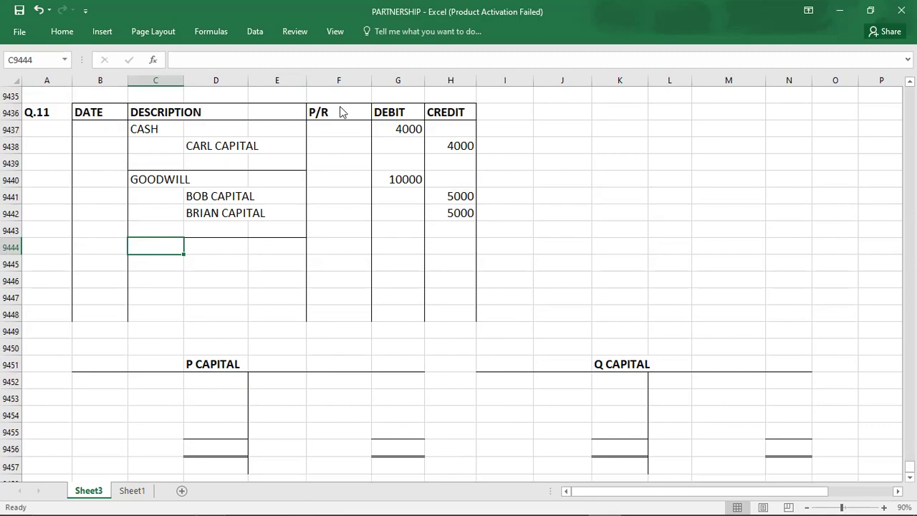
# - Recheck the goodwill treatment in Q.11, and enter the goodwill write-off credit as GOODWILL in D9447 and 10000 in H9447
pyautogui.hotkey('alt', 'Tab')
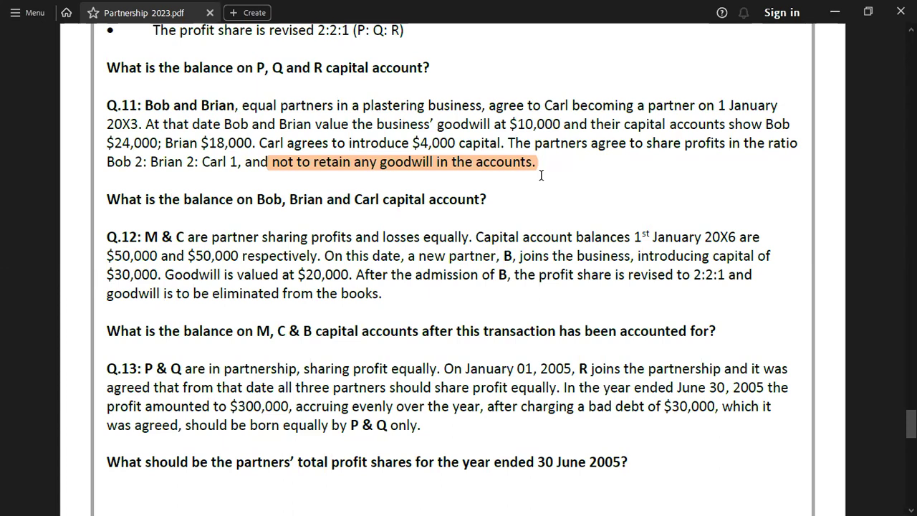
pyautogui.hotkey('alt', 'Tab')
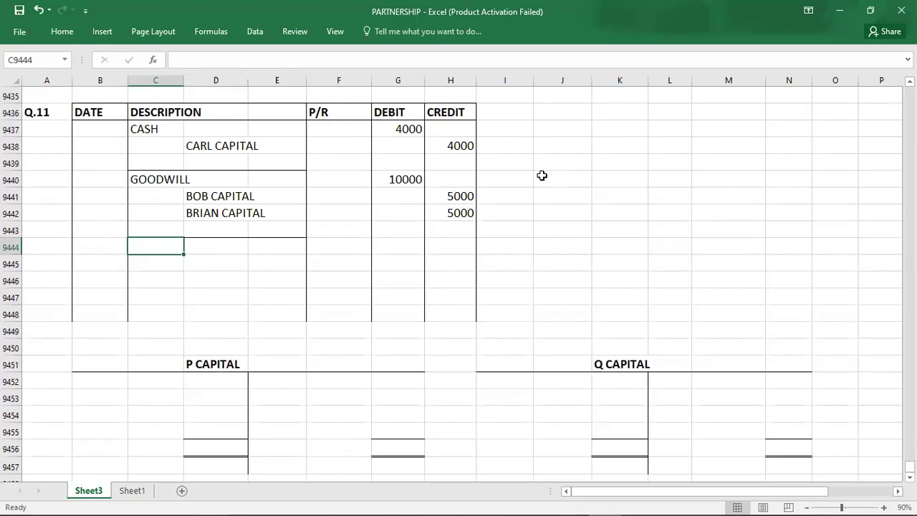
pyautogui.click(213, 292)
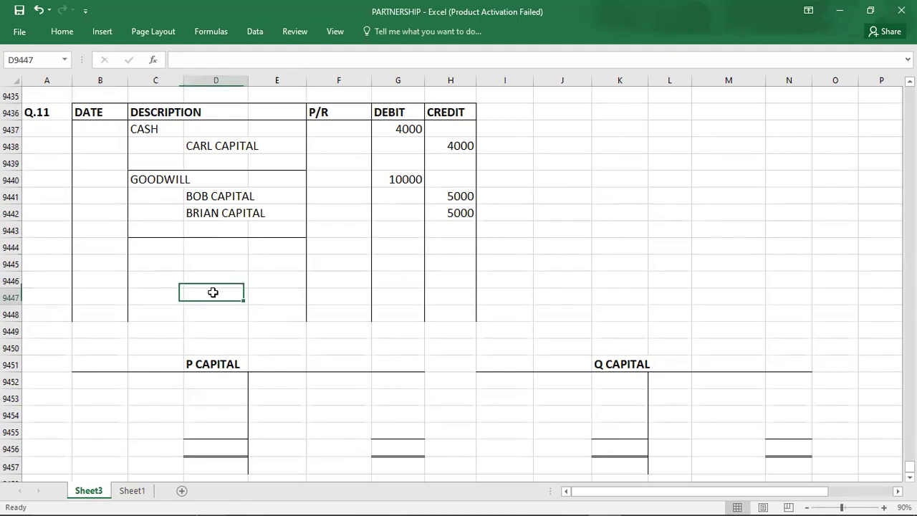
pyautogui.write('GOODWILL')
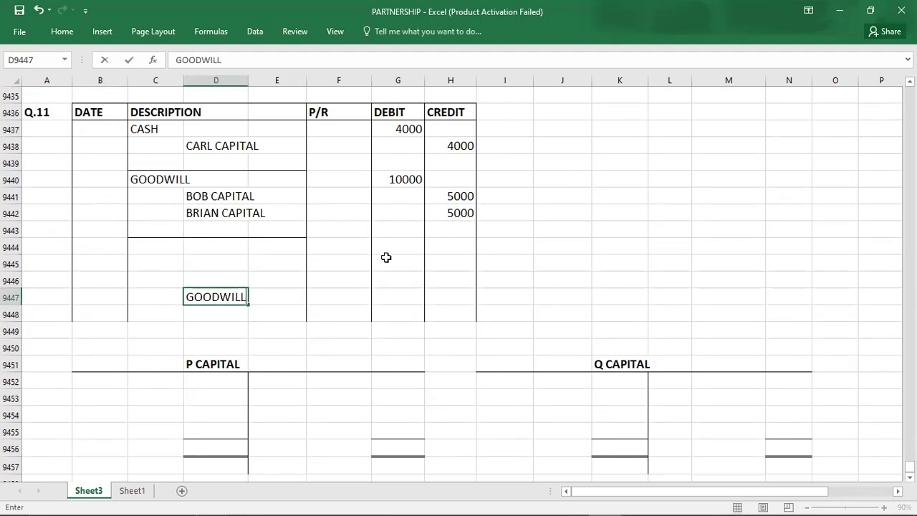
pyautogui.press('Right')
pyautogui.press('Right')
pyautogui.press('Right')
pyautogui.press('Right')
pyautogui.write('0000')
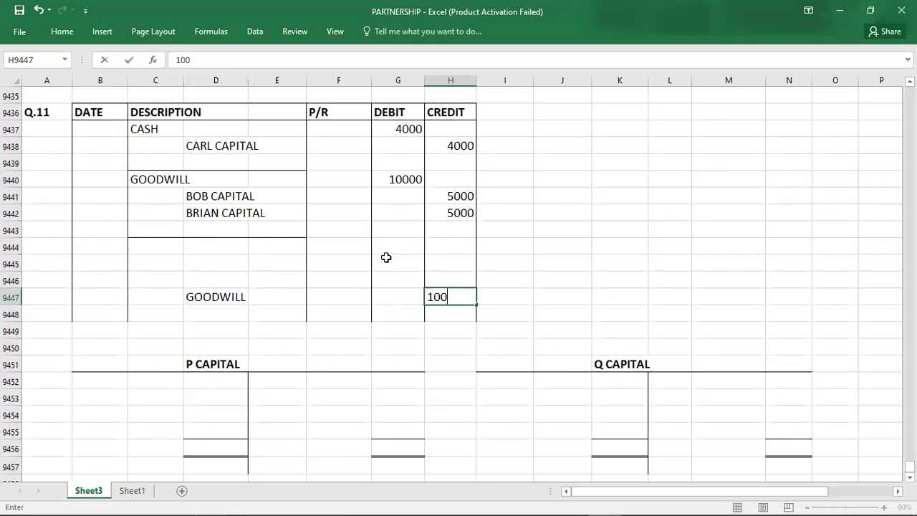
pyautogui.press('Return')
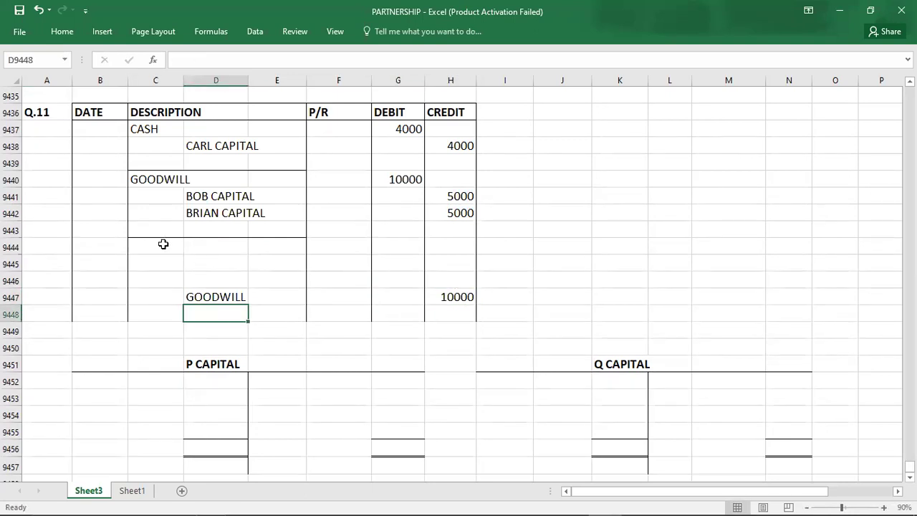
# - Describe the goodwill write-off debits with the three partners' capital accounts in C9444, C9445 and C9446
pyautogui.click(162, 244)
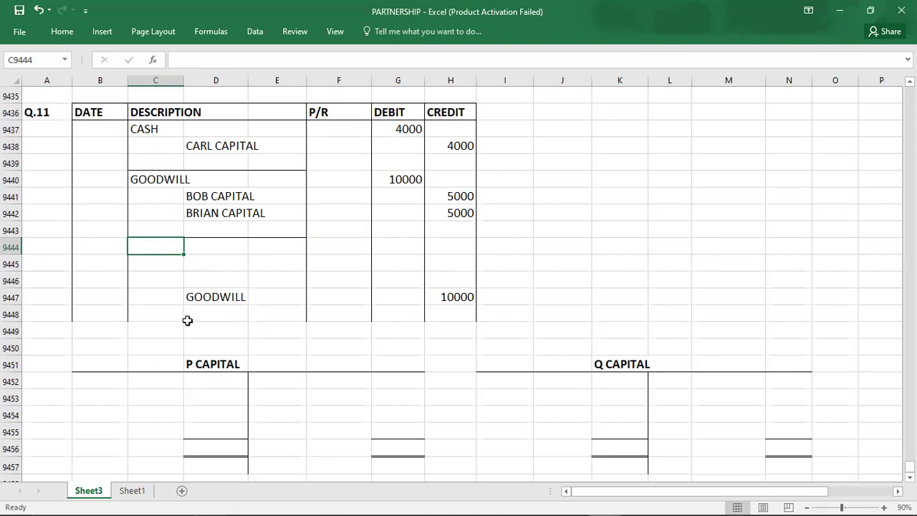
pyautogui.write('BOB CAPITAL')
pyautogui.press('Return')
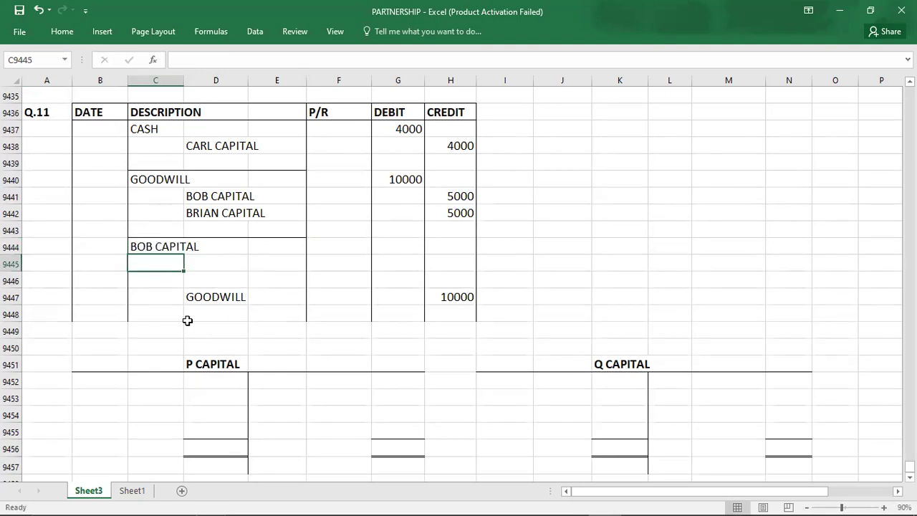
pyautogui.write('BRIAN ')
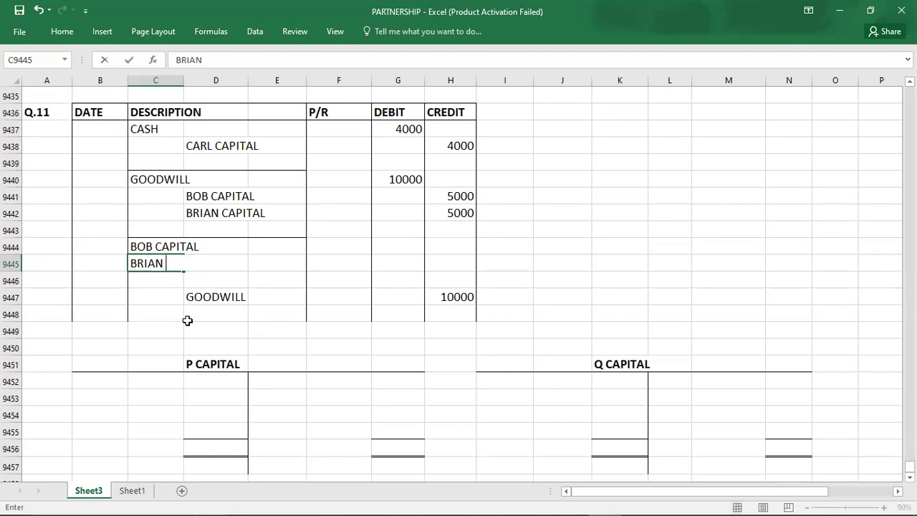
pyautogui.write('VAPITAL')
pyautogui.press('Return')
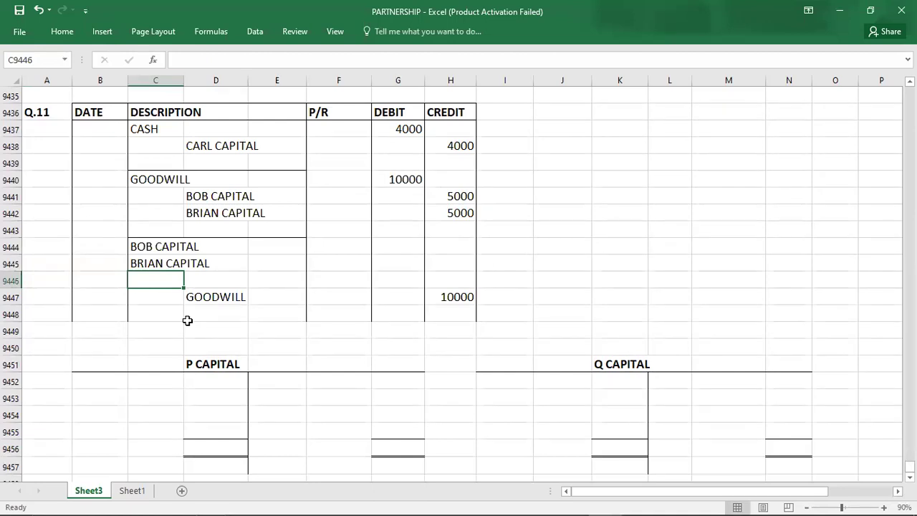
pyautogui.write('CARL CAPITAL')
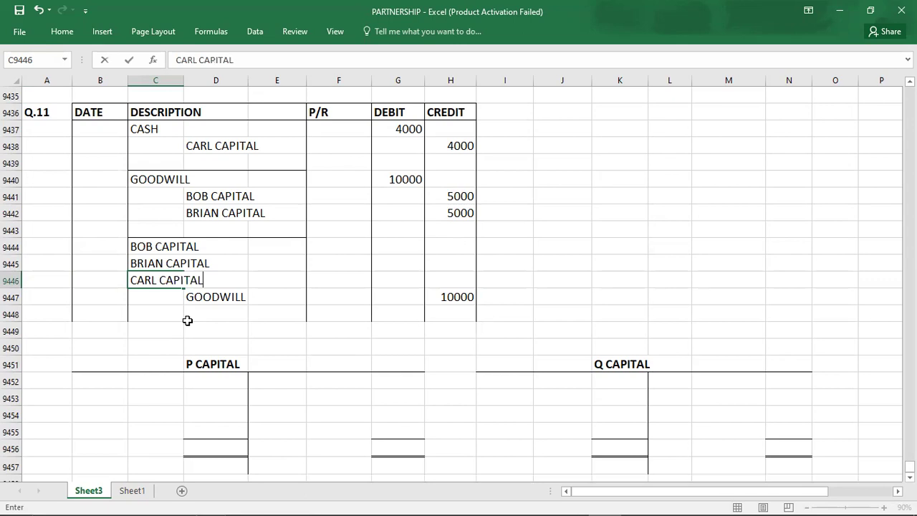
# - Check the new profit-sharing ratio in Q.11 and debit the partners' capital accounts 4000, 4000 and 2000 in G9444 to G9446
pyautogui.click(388, 251)
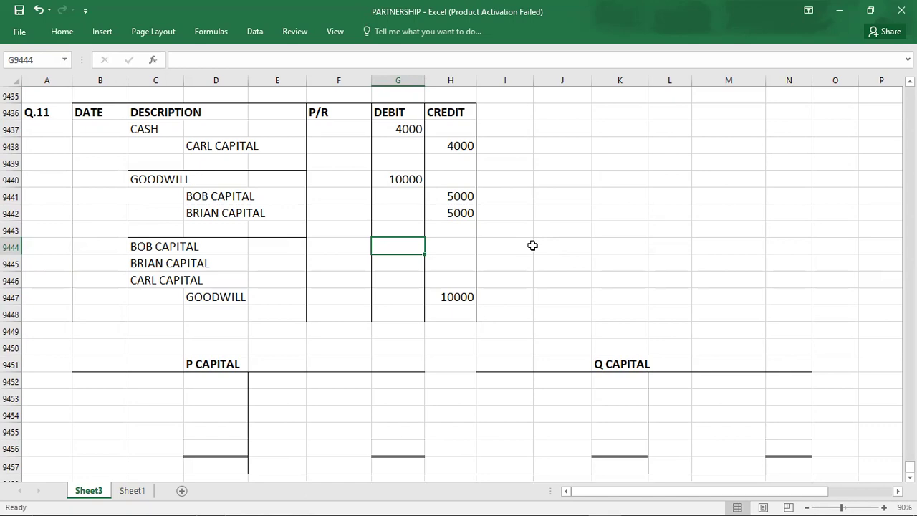
pyautogui.hotkey('alt', 'Tab')
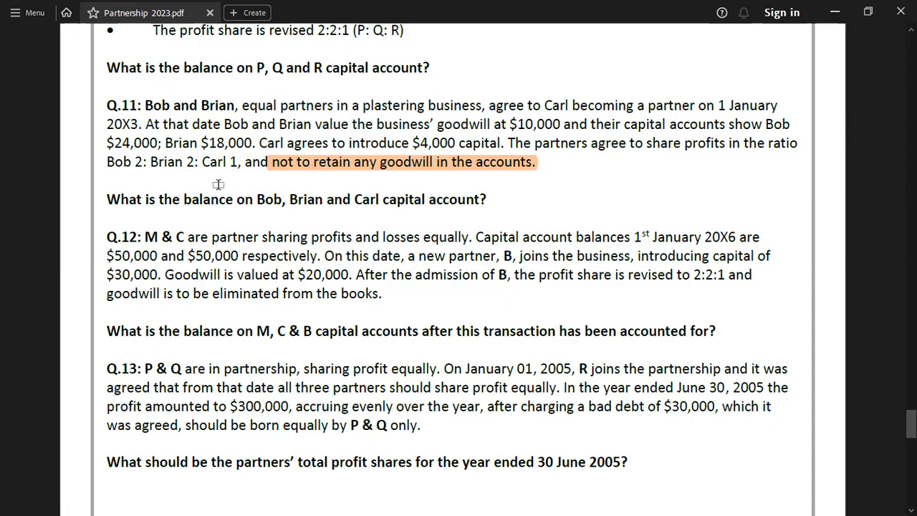
pyautogui.hotkey('alt', 'Tab')
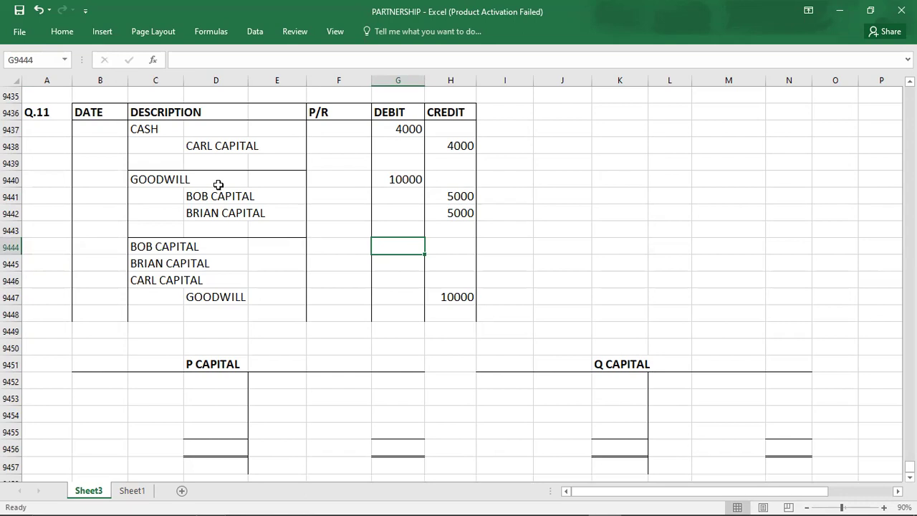
pyautogui.write('4000')
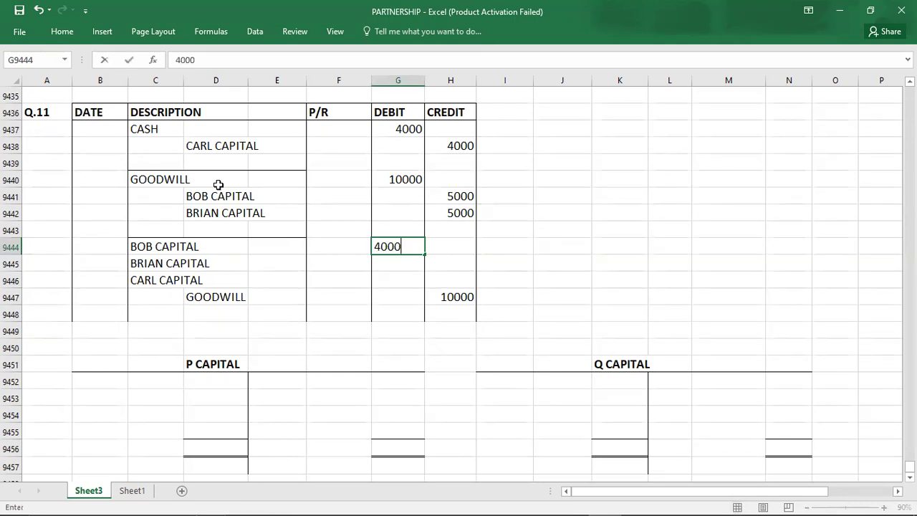
pyautogui.press('Return')
pyautogui.write('4000')
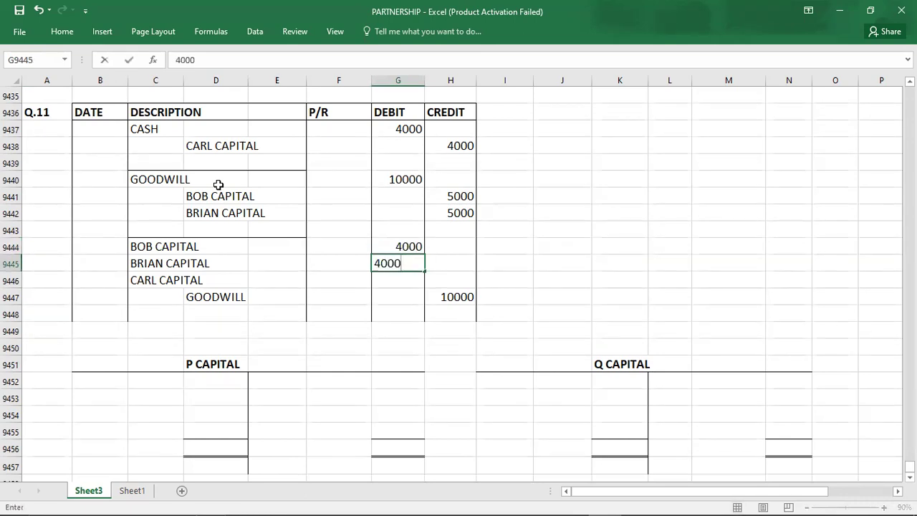
pyautogui.press('Return')
pyautogui.write('2000')
pyautogui.press('Return')
pyautogui.press('Return')
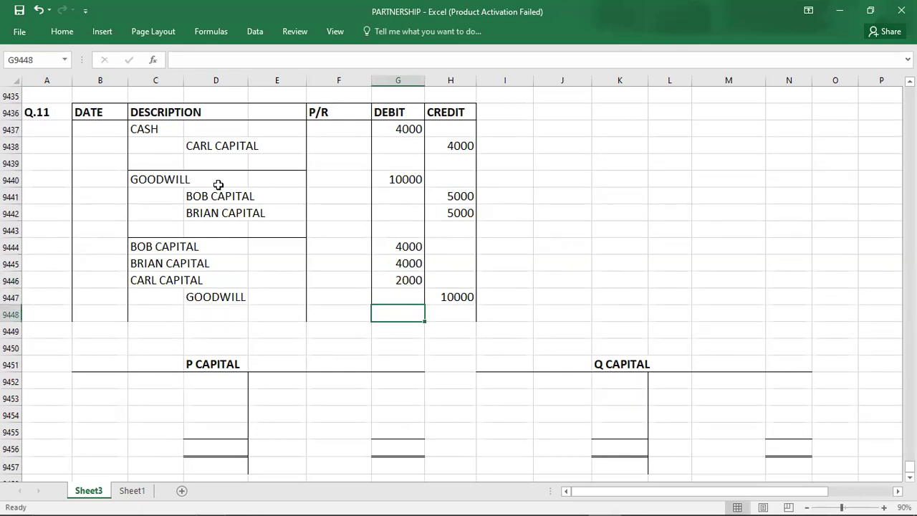
# - Review the completed Q.11 journal entries and reread which capital account balances the question asks for
pyautogui.click(57, 118)
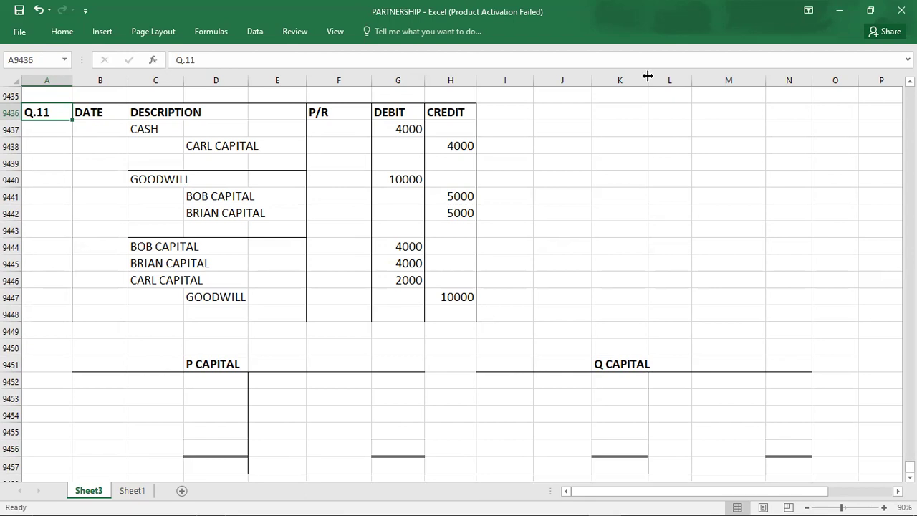
pyautogui.press('Down')
pyautogui.press('Down')
pyautogui.press('Down')
pyautogui.press('Down')
pyautogui.press('Down')
pyautogui.press('Down')
pyautogui.press('Down')
pyautogui.press('Down')
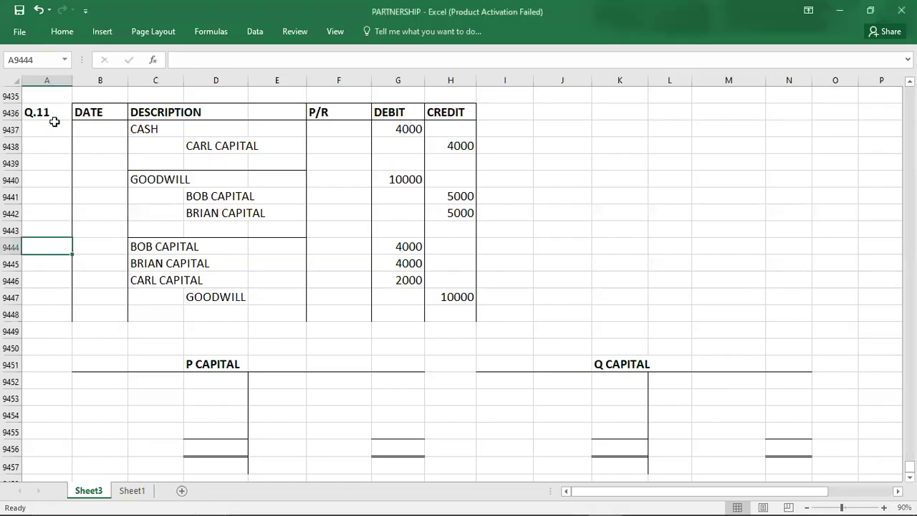
pyautogui.click(54, 114)
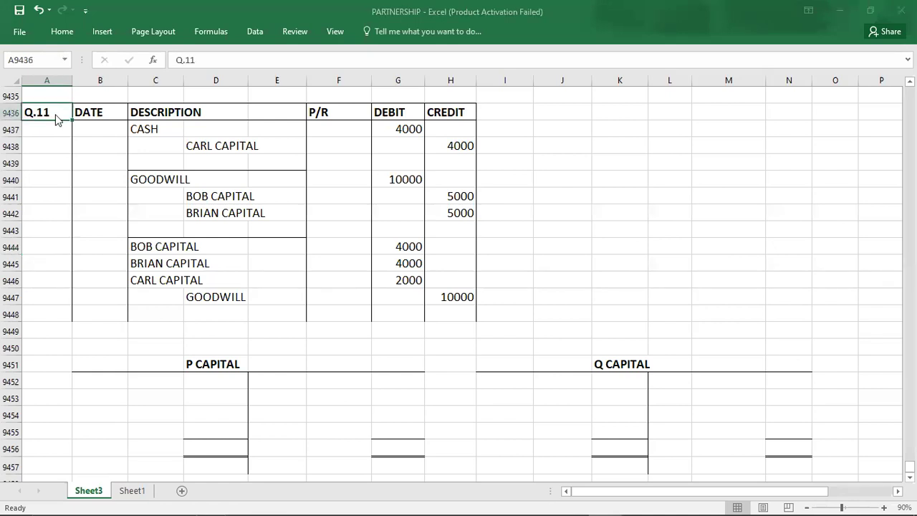
pyautogui.hotkey('alt', 'Tab')
pyautogui.hotkey('alt', 'Tab')
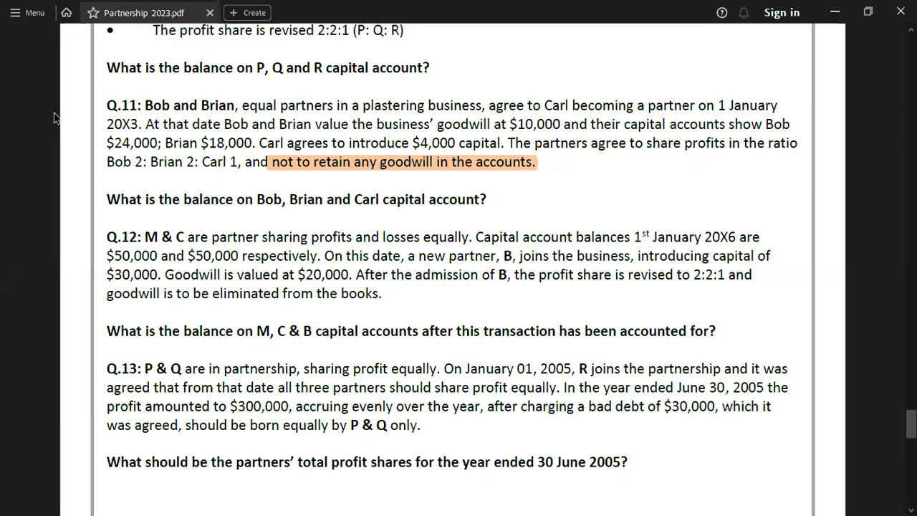
pyautogui.hotkey('alt', 'Tab')
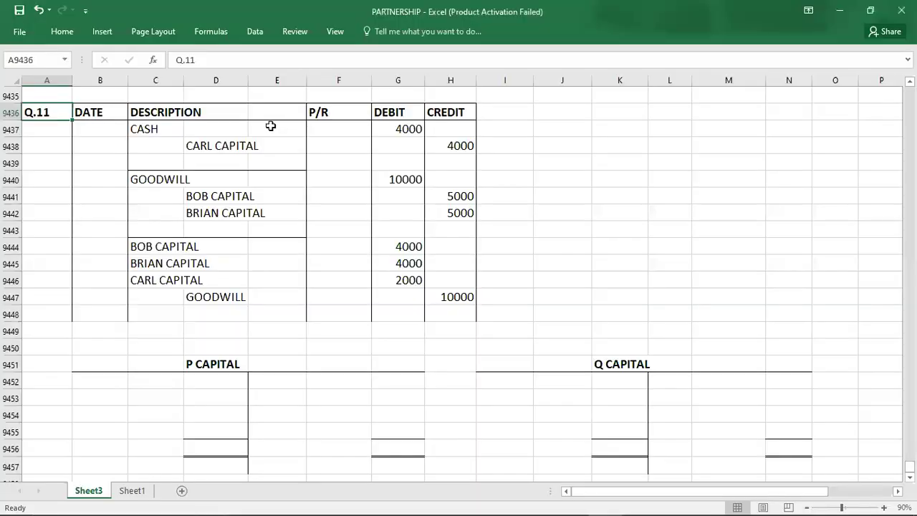
# - Retitle the P CAPITAL and Q CAPITAL accounts in D9451 and K9451 with the two existing partners' names
pyautogui.click(197, 362)
pyautogui.doubleClick(196, 362)
pyautogui.press('BackSpace')
pyautogui.press('BackSpace')
pyautogui.write('BOB')
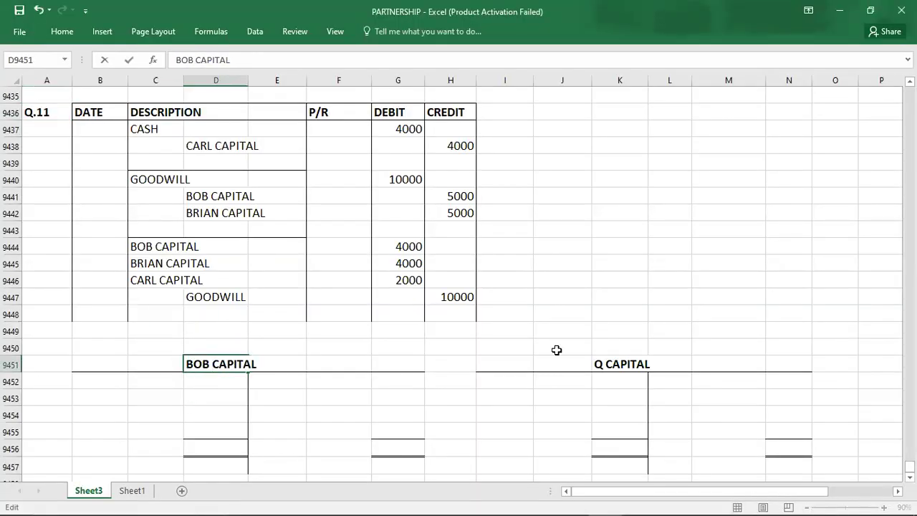
pyautogui.doubleClick(600, 364)
pyautogui.press('BackSpace')
pyautogui.write('BRIAN')
pyautogui.press('Return')
# - Retitle the third capital account in D9459 with the new partner's name
pyautogui.press('Down')
pyautogui.press('Down')
pyautogui.press('Down')
pyautogui.press('Down')
pyautogui.press('Down')
pyautogui.press('Down')
pyautogui.press('Down')
pyautogui.press('Down')
pyautogui.press('Down')
pyautogui.press('Down')
pyautogui.press('Down')
pyautogui.press('Down')
pyautogui.press('Down')
pyautogui.press('Down')
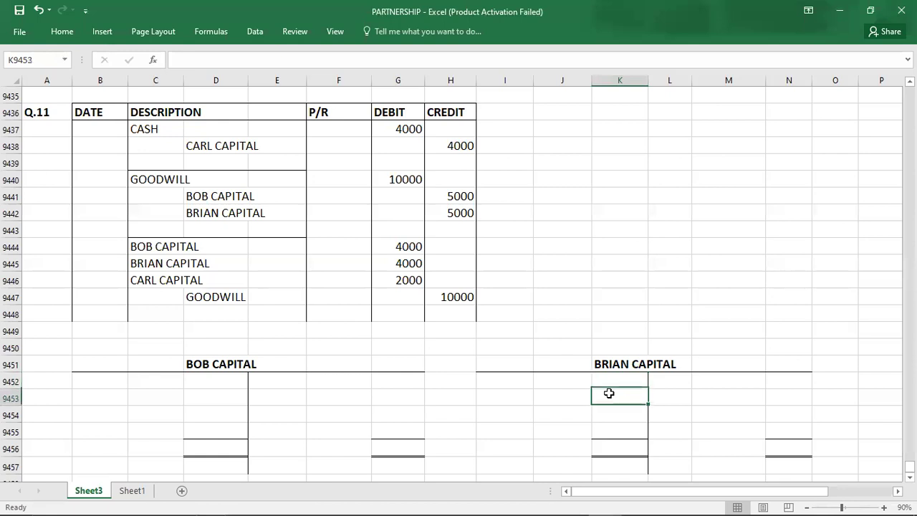
pyautogui.doubleClick(194, 348)
pyautogui.press('BackSpace')
pyautogui.write('CARL')
pyautogui.press('Return')
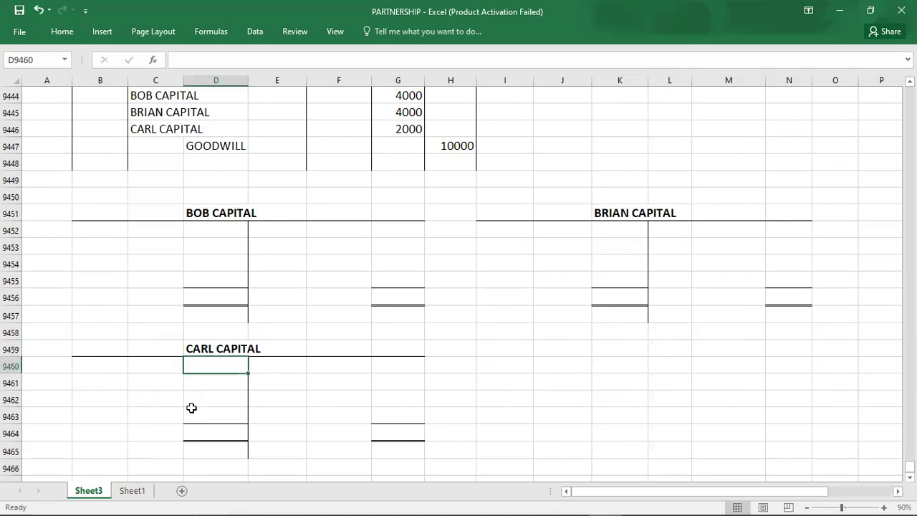
# - Look up the opening capital balances in Q.11 and enter B/D with 24,000 in F9452 and G9452 of the first partner's account
pyautogui.press('Down')
pyautogui.press('Down')
pyautogui.press('Down')
pyautogui.press('Down')
pyautogui.press('Down')
pyautogui.press('Down')
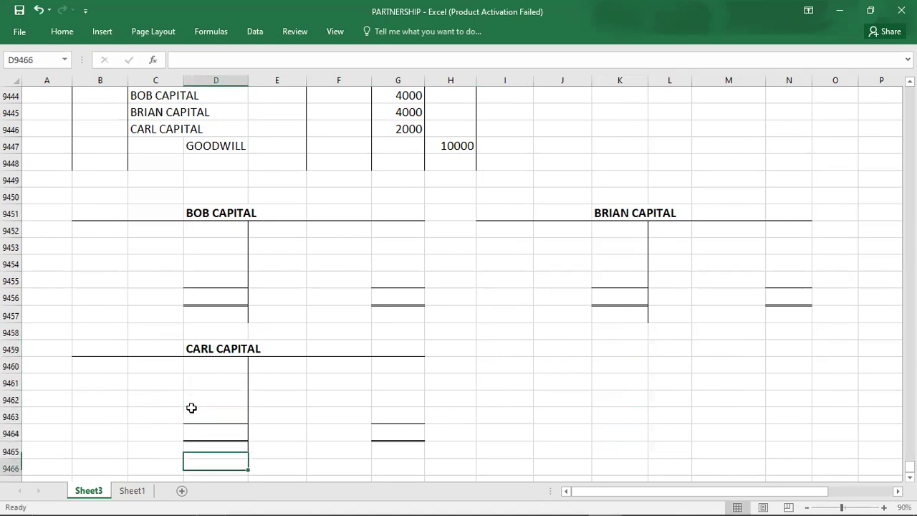
pyautogui.hotkey('alt', 'Tab')
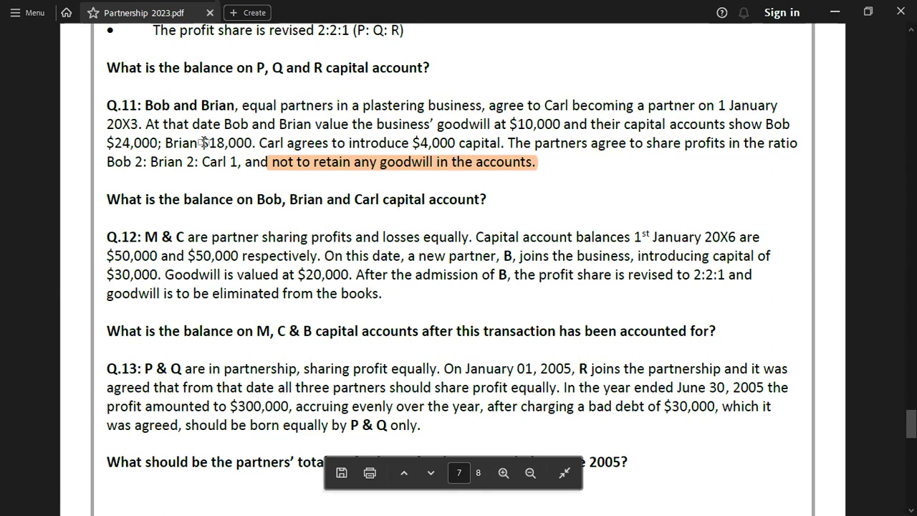
pyautogui.hotkey('alt', 'Tab')
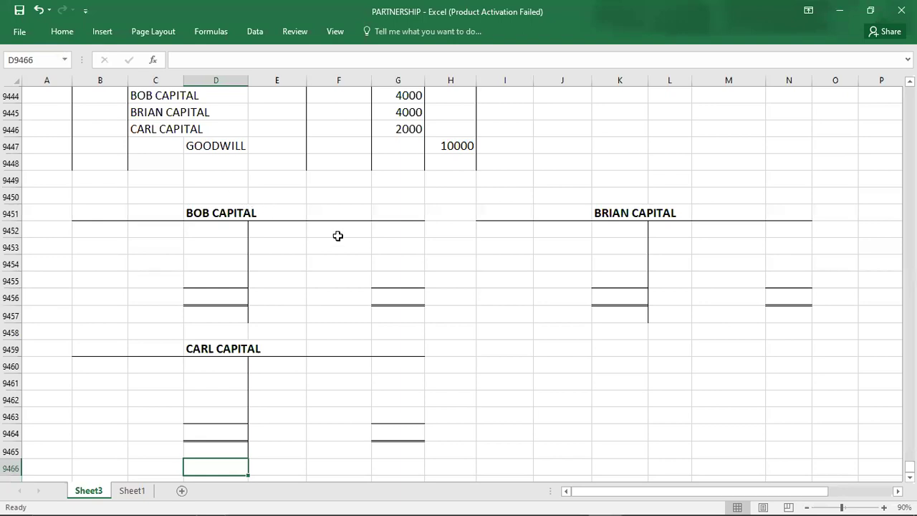
pyautogui.click(337, 235)
pyautogui.write('B/D')
pyautogui.press('Tab')
pyautogui.write('24,00')
pyautogui.press('Tab')
# - Enter the second partner's opening capital balance as B/D in M9452 and 18,000 in N9452
pyautogui.press('Tab')
pyautogui.press('Tab')
pyautogui.press('Tab')
pyautogui.press('Tab')
pyautogui.press('Tab')
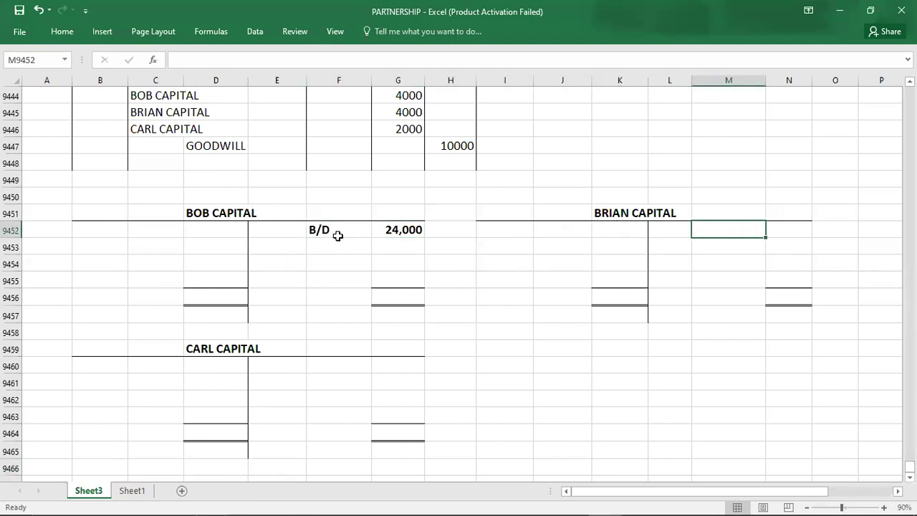
pyautogui.write('B/D')
pyautogui.press('Tab')
pyautogui.write('18,000')
pyautogui.press('Return')
# - Check the first journal entry and post the new partner's contribution as CASH in F9460 and 4,000 in G9460
pyautogui.press('Up')
pyautogui.press('Up')
pyautogui.press('Up')
pyautogui.press('Up')
pyautogui.press('Up')
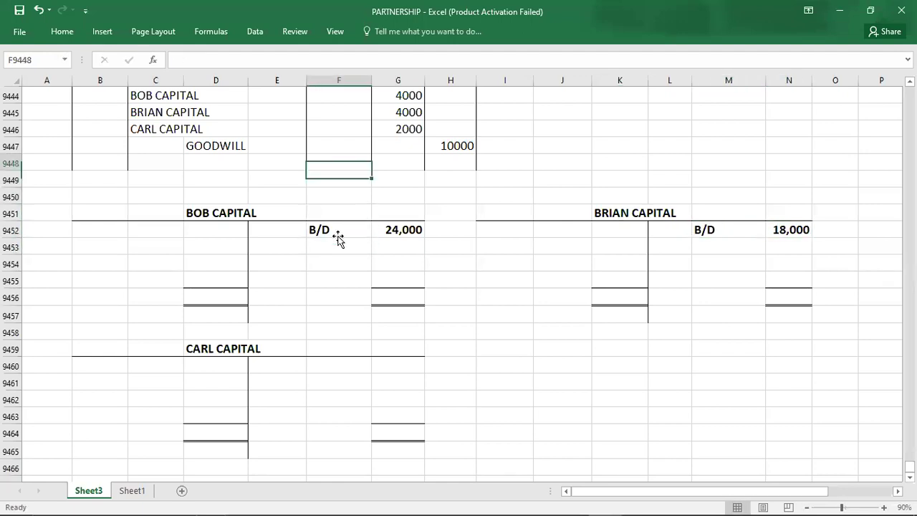
pyautogui.press('Up')
pyautogui.press('Up')
pyautogui.press('Up')
pyautogui.press('Up')
pyautogui.press('Up')
pyautogui.press('Up')
pyautogui.press('Up')
pyautogui.press('Up')
pyautogui.press('Up')
pyautogui.press('Up')
pyautogui.press('Up')
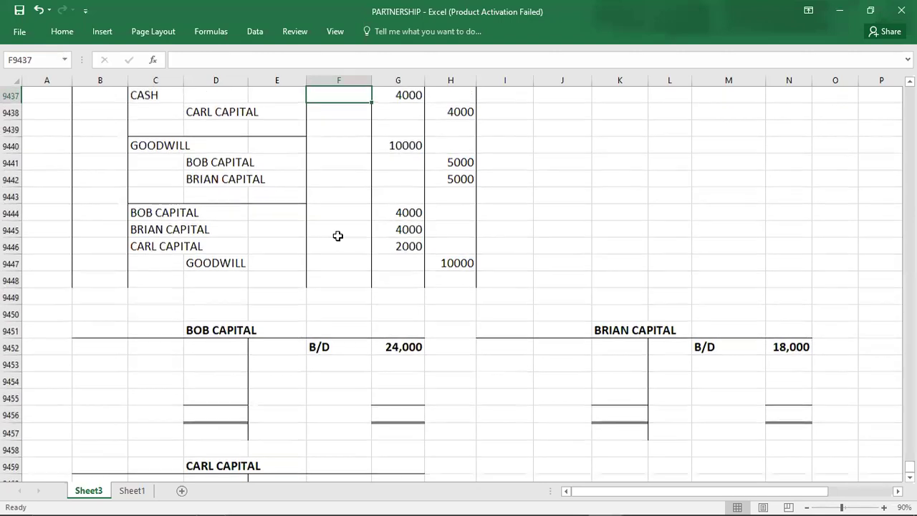
pyautogui.press('Up')
pyautogui.press('Down')
pyautogui.press('Down')
pyautogui.press('Down')
pyautogui.press('Down')
pyautogui.press('Down')
pyautogui.press('Down')
pyautogui.press('Down')
pyautogui.press('Down')
pyautogui.press('Down')
pyautogui.press('Down')
pyautogui.press('Down')
pyautogui.press('Down')
pyautogui.press('Down')
pyautogui.press('Down')
pyautogui.press('Down')
pyautogui.press('Down')
pyautogui.press('Down')
pyautogui.press('Down')
pyautogui.press('Down')
pyautogui.press('Down')
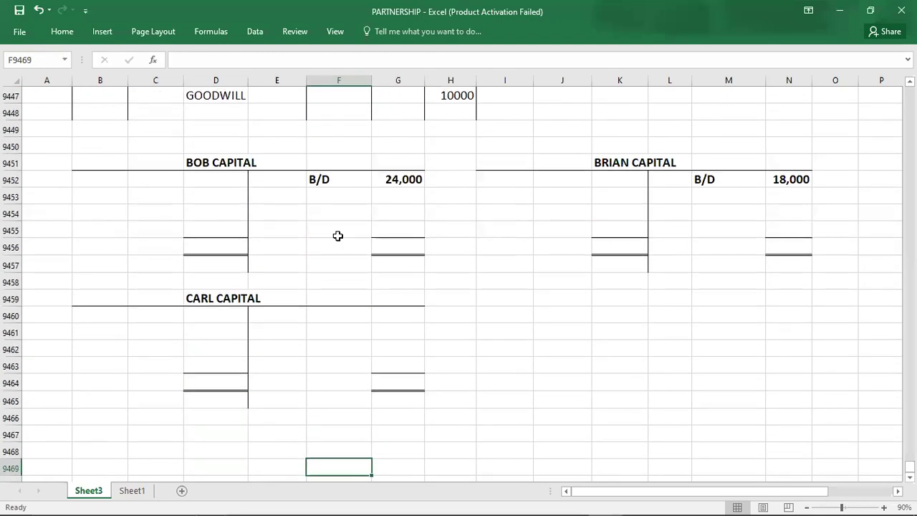
pyautogui.click(402, 314)
pyautogui.write('4,00')
pyautogui.write('000')
pyautogui.press('Left')
pyautogui.write('CASH')
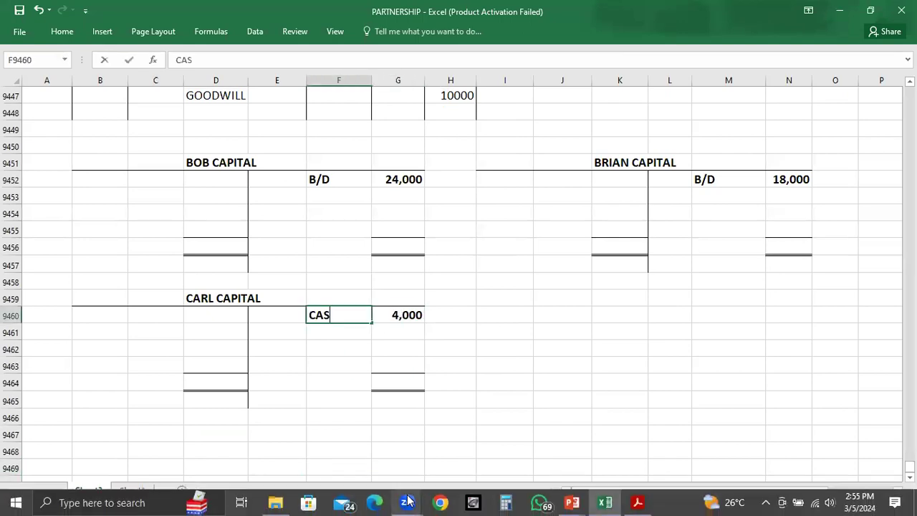
pyautogui.press('Return')
# - Post the credited goodwill share of 5000 to each existing partner's capital account in G9453 and N9453
pyautogui.press('Up')
pyautogui.press('Up')
pyautogui.press('Up')
pyautogui.press('Up')
pyautogui.press('Up')
pyautogui.press('Up')
pyautogui.press('Up')
pyautogui.press('Up')
pyautogui.press('Up')
pyautogui.press('Up')
pyautogui.press('Up')
pyautogui.press('Up')
pyautogui.press('Up')
pyautogui.press('Up')
pyautogui.press('Up')
pyautogui.press('Up')
pyautogui.press('Up')
pyautogui.press('Up')
pyautogui.press('Up')
pyautogui.press('Up')
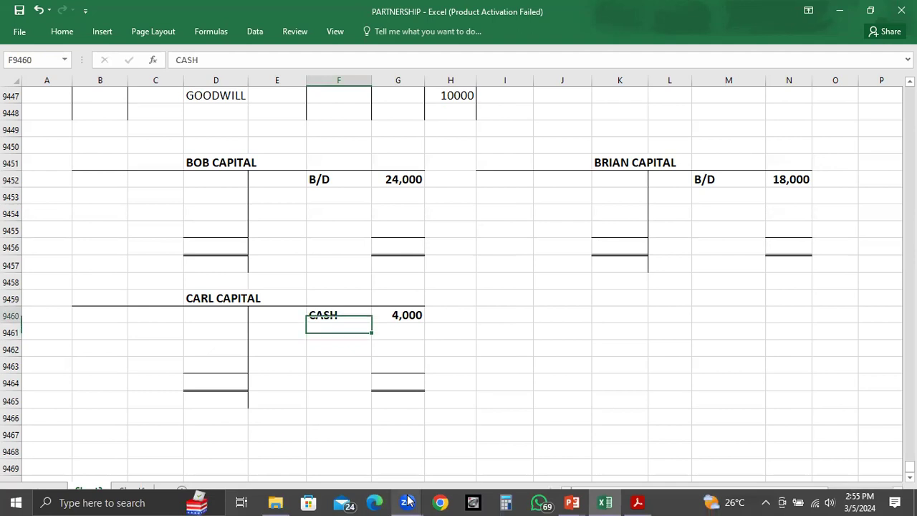
pyautogui.press('Up')
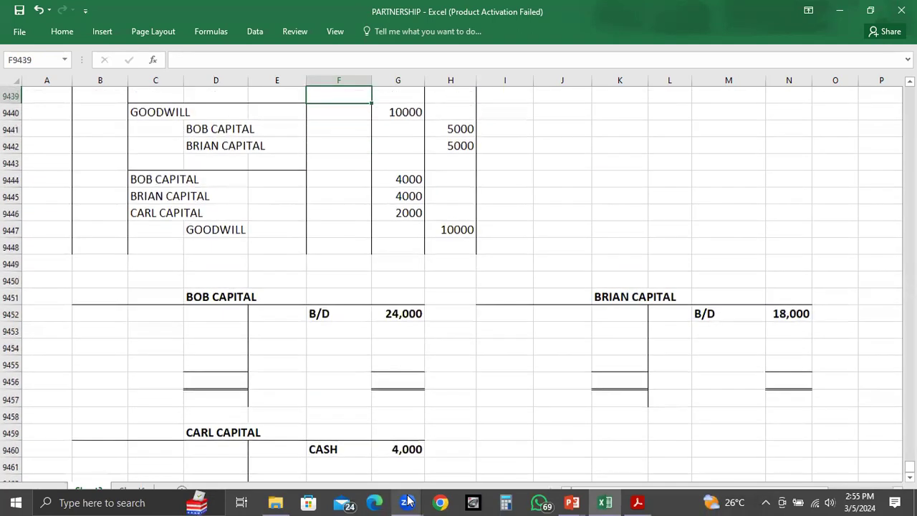
pyautogui.click(409, 324)
pyautogui.write('5000')
pyautogui.press('Right')
pyautogui.press('Right')
pyautogui.press('Right')
pyautogui.press('Right')
pyautogui.press('Right')
pyautogui.press('Right')
pyautogui.press('Right')
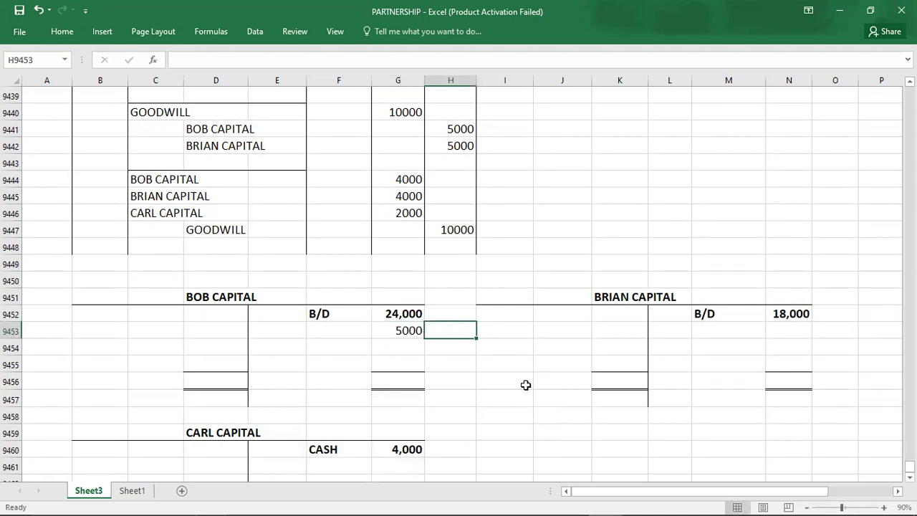
pyautogui.write('5000')
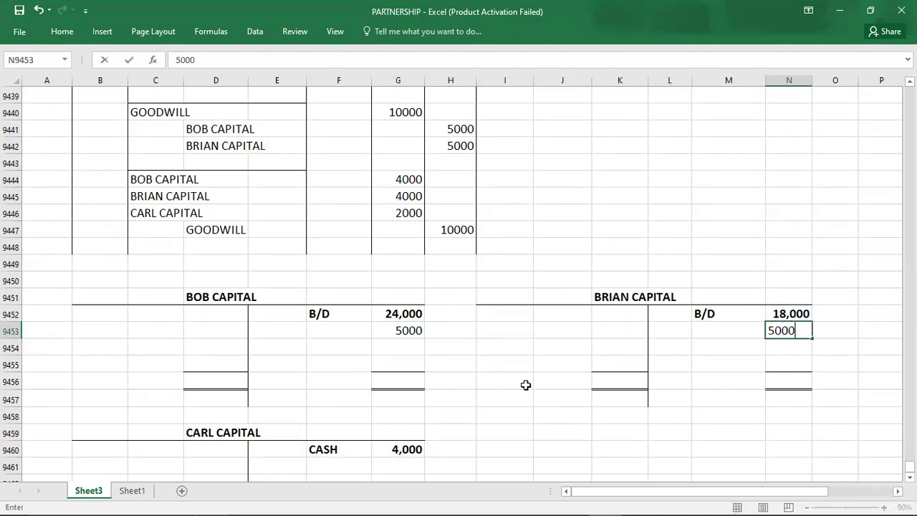
# - Label the 5000 credits as GOODWILL in F9453 and M9453 of the two existing partners' accounts
pyautogui.press('Left')
pyautogui.press('Left')
pyautogui.press('Left')
pyautogui.press('Left')
pyautogui.press('Left')
pyautogui.press('Left')
pyautogui.press('Left')
pyautogui.press('Left')
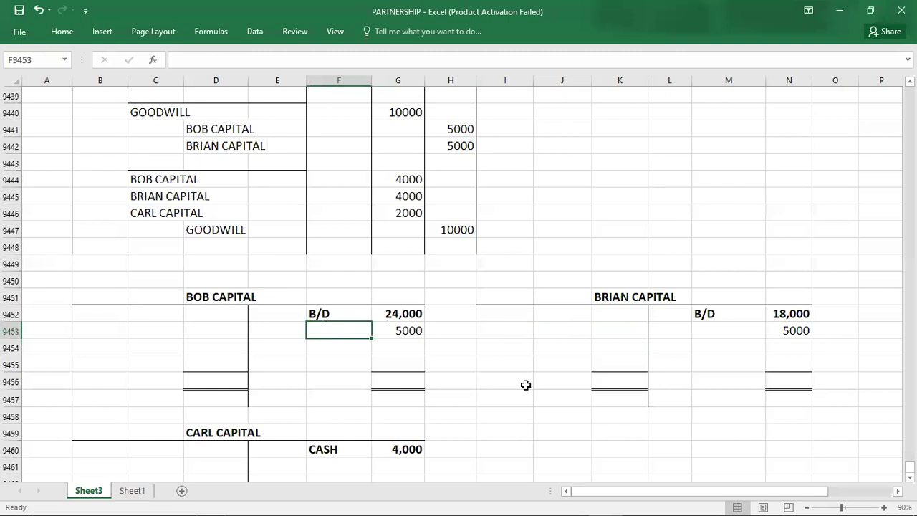
pyautogui.write('GOODWILL')
pyautogui.press('Right')
pyautogui.press('Right')
pyautogui.press('Right')
pyautogui.press('Right')
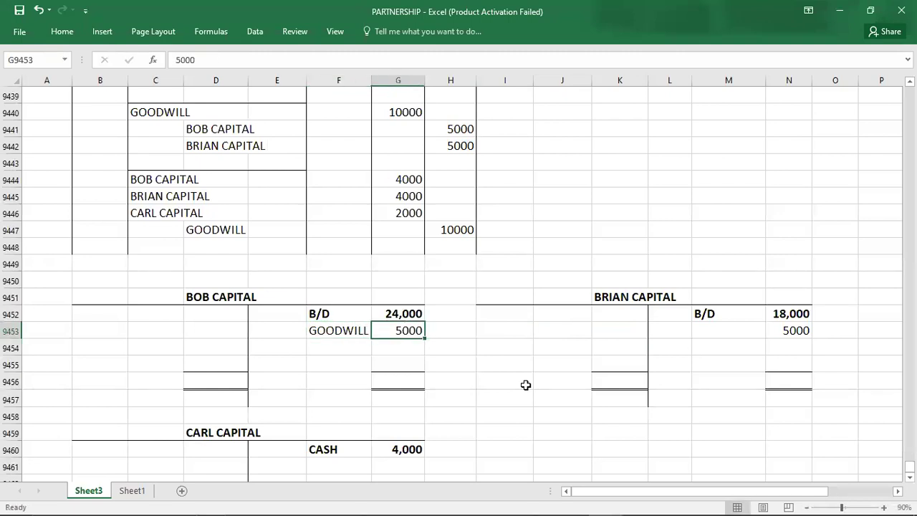
pyautogui.press('Right')
pyautogui.press('Right')
pyautogui.press('Right')
pyautogui.write('G')
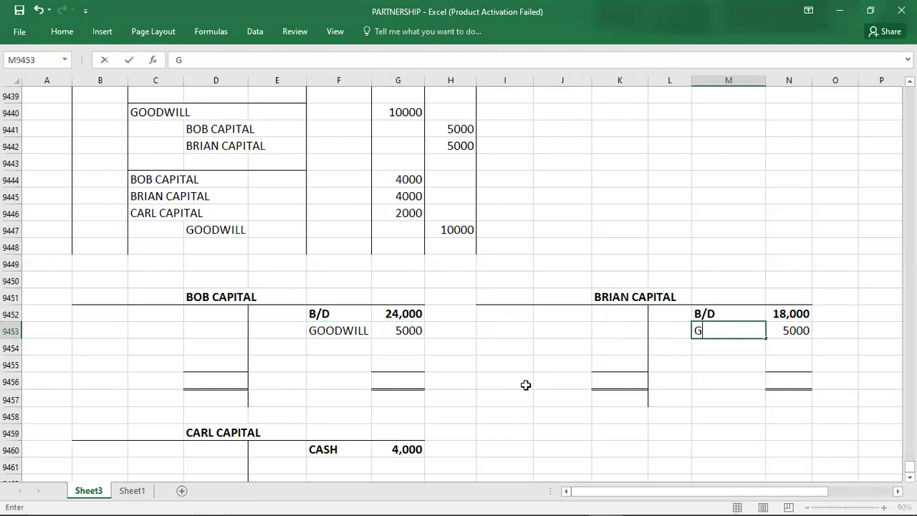
pyautogui.write('OODWILL')
pyautogui.press('Return')
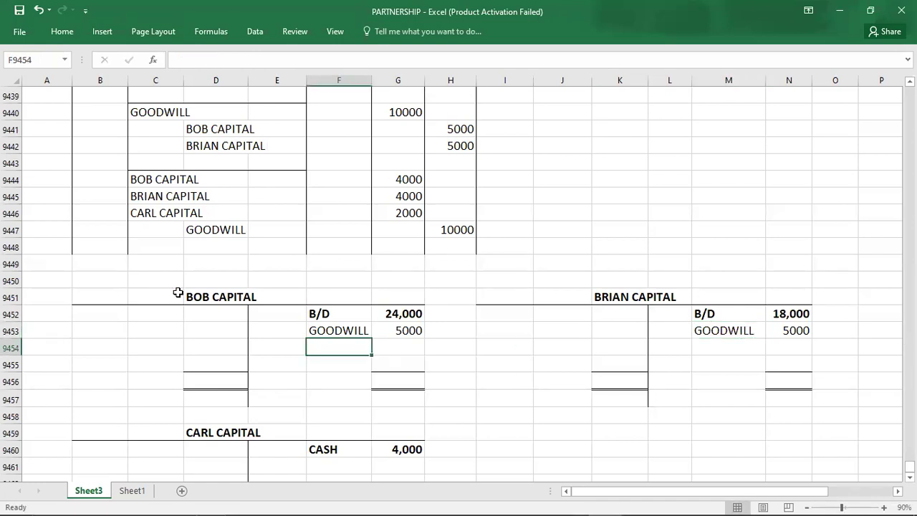
# - Post the first partner's share of the goodwill elimination as a 4000 debit in D9452
pyautogui.click(200, 313)
pyautogui.write('4000')
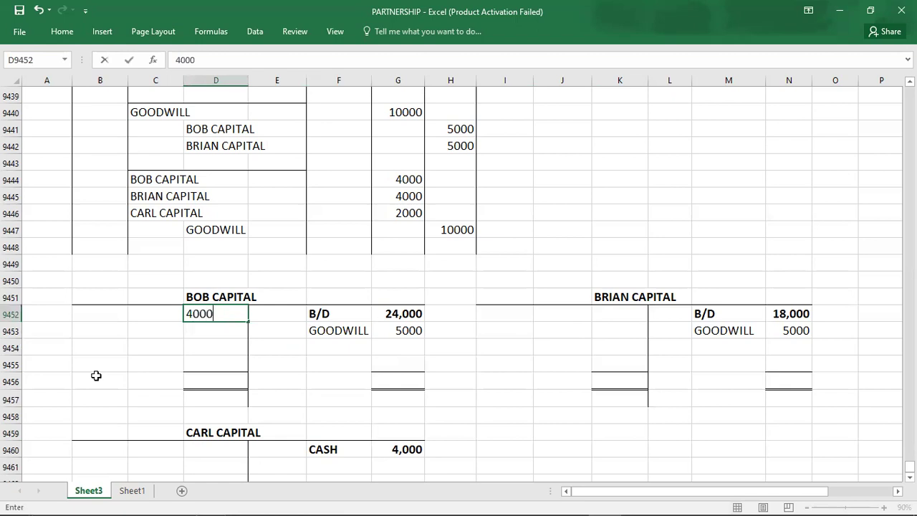
pyautogui.press('Return')
pyautogui.write('4000')
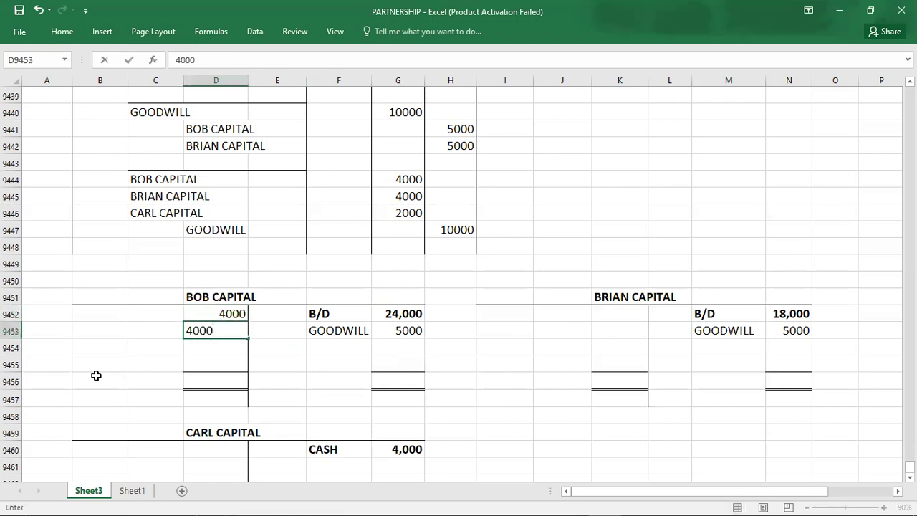
pyautogui.press('BackSpace')
pyautogui.press('BackSpace')
pyautogui.press('BackSpace')
pyautogui.press('BackSpace')
# - Post the second partner's share of the goodwill elimination as a 4000 debit in K9452
pyautogui.press('Right')
pyautogui.press('Right')
pyautogui.press('Right')
pyautogui.press('Right')
pyautogui.press('Right')
pyautogui.press('Right')
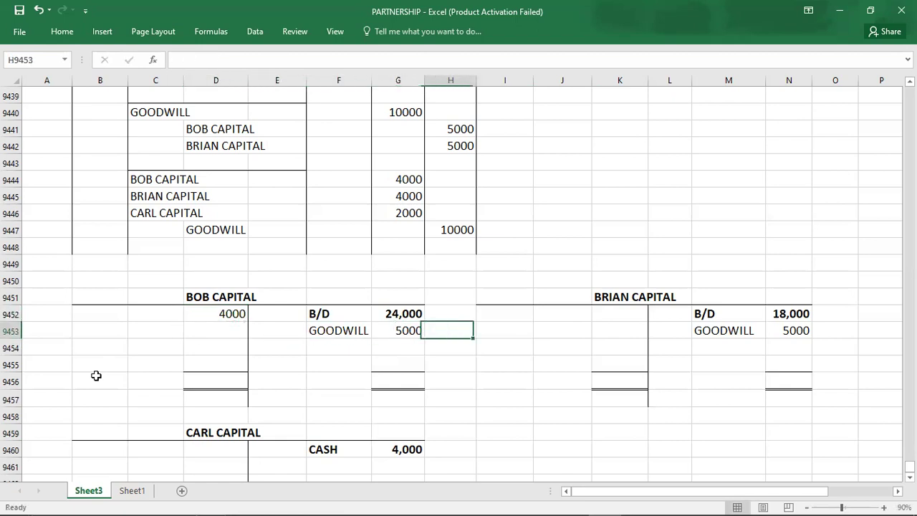
pyautogui.press('Right')
pyautogui.press('Up')
pyautogui.write('4000')
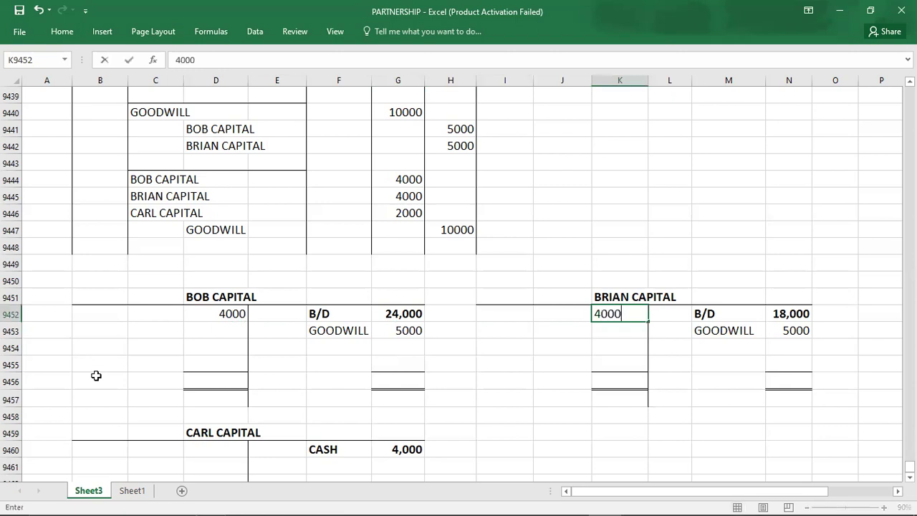
pyautogui.press('Return')
# - Post the new partner's share of the goodwill elimination as a 2000 debit in D9460
pyautogui.press('Down')
pyautogui.press('Down')
pyautogui.press('Down')
pyautogui.press('Down')
pyautogui.press('Down')
pyautogui.press('Down')
pyautogui.press('Left')
pyautogui.press('Left')
pyautogui.press('Left')
pyautogui.press('Left')
pyautogui.press('Left')
pyautogui.press('Left')
pyautogui.press('Left')
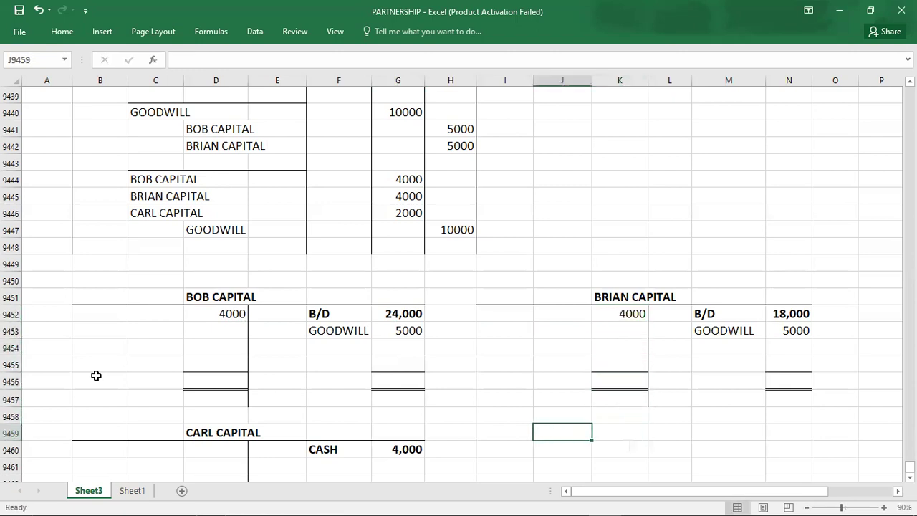
pyautogui.write('2000')
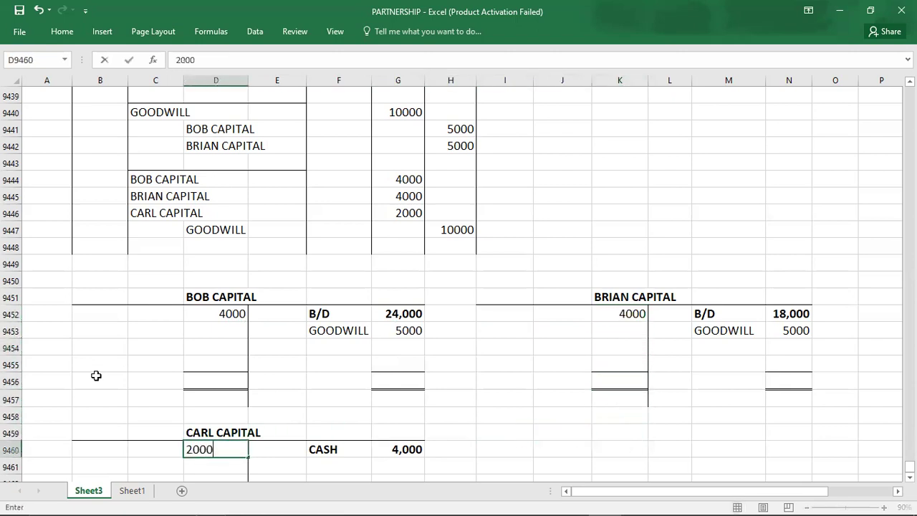
pyautogui.press('Return')
# - Enter the total 29000 on both sides of the first partner's capital account, in G9456 and D9456
pyautogui.press('Down')
pyautogui.press('Down')
pyautogui.press('Down')
pyautogui.press('Down')
pyautogui.press('Down')
pyautogui.press('Down')
pyautogui.press('Down')
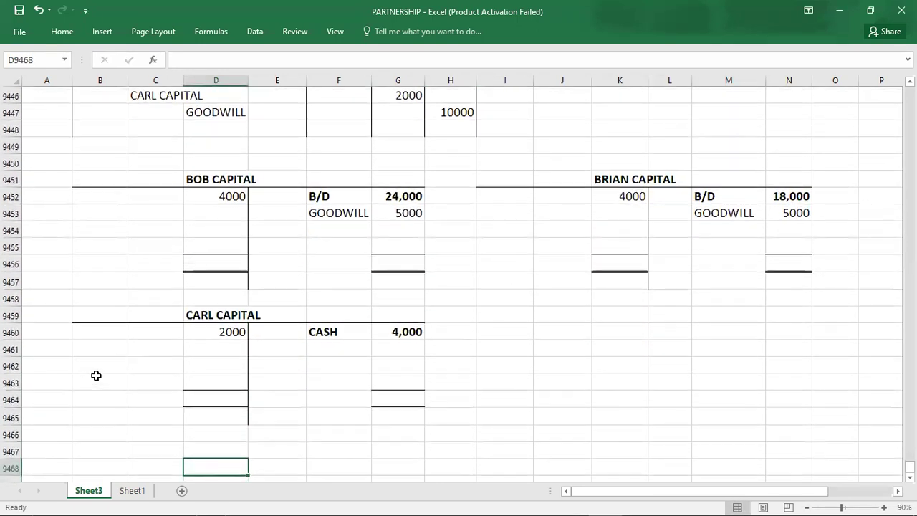
pyautogui.click(395, 262)
pyautogui.write('29000')
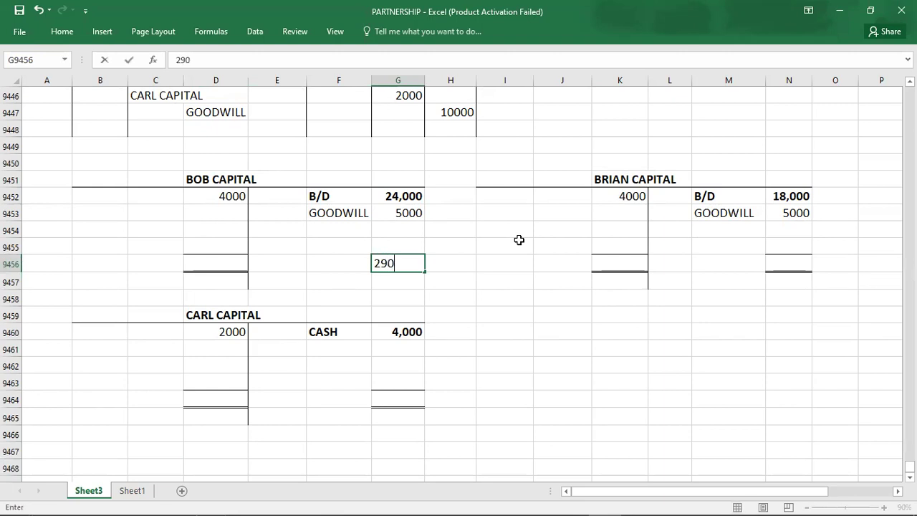
pyautogui.press('Left')
pyautogui.press('Left')
pyautogui.press('Left')
pyautogui.write('29000')
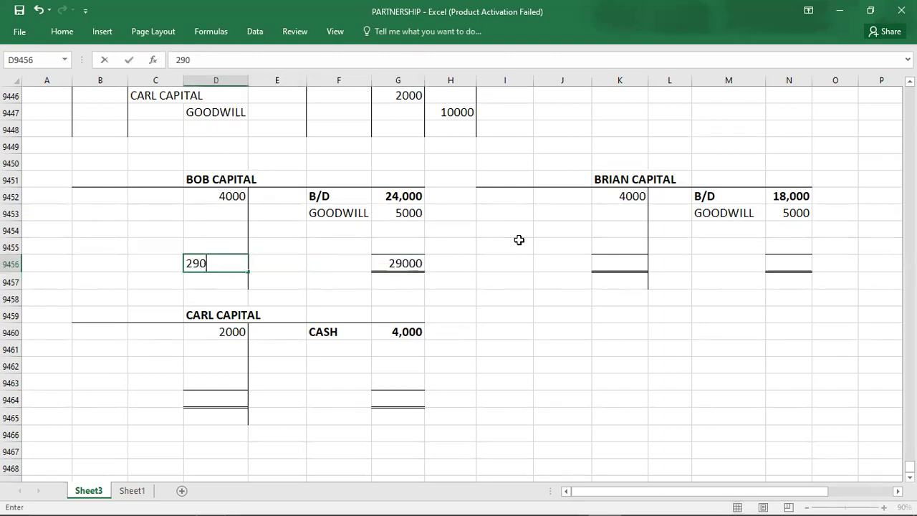
# - Balance the first partner's account by entering C/D in C9455 and 25000 in D9455
pyautogui.press('Up')
pyautogui.press('Left')
pyautogui.write('C/D')
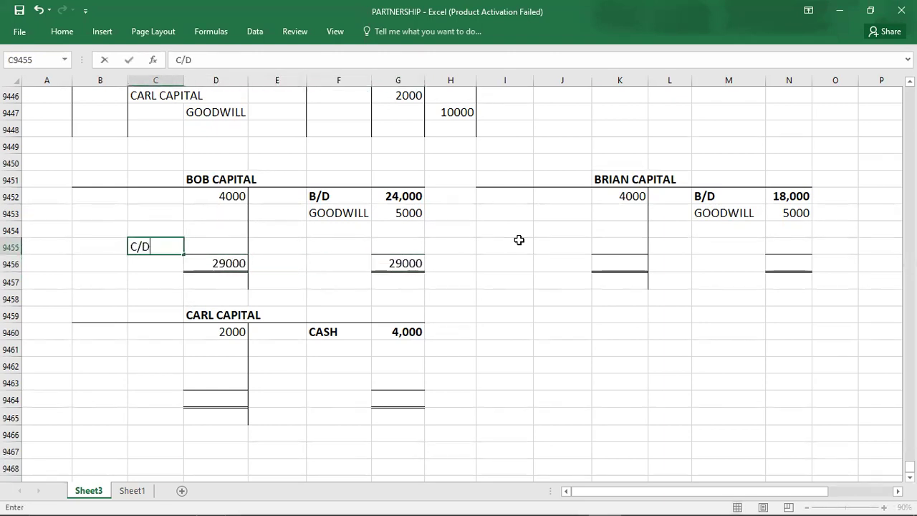
pyautogui.press('Right')
pyautogui.write('25000')
pyautogui.press('Down')
# - Enter the total 4000 on both sides of the new partner's capital account, in G9464 and D9464
pyautogui.press('Left')
pyautogui.press('Down')
pyautogui.press('Down')
pyautogui.press('Down')
pyautogui.press('Down')
pyautogui.press('Down')
pyautogui.press('Down')
pyautogui.press('Down')
pyautogui.press('Down')
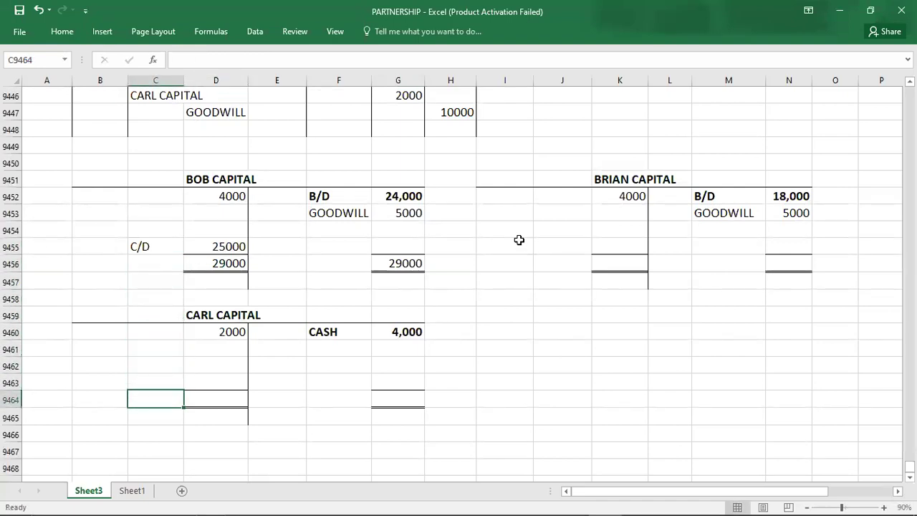
pyautogui.press('Right')
pyautogui.press('Right')
pyautogui.press('Right')
pyautogui.press('Right')
pyautogui.write('4000')
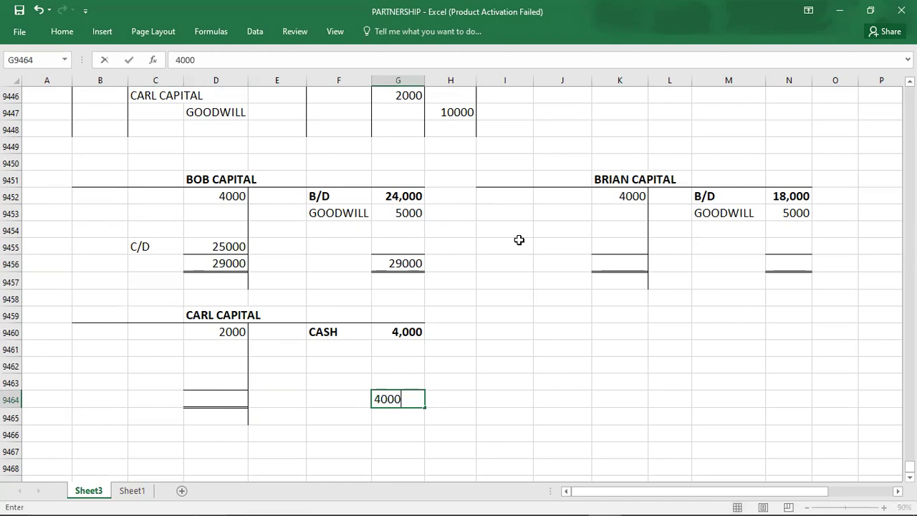
pyautogui.press('Left')
pyautogui.press('Left')
pyautogui.press('Left')
pyautogui.write('4000')
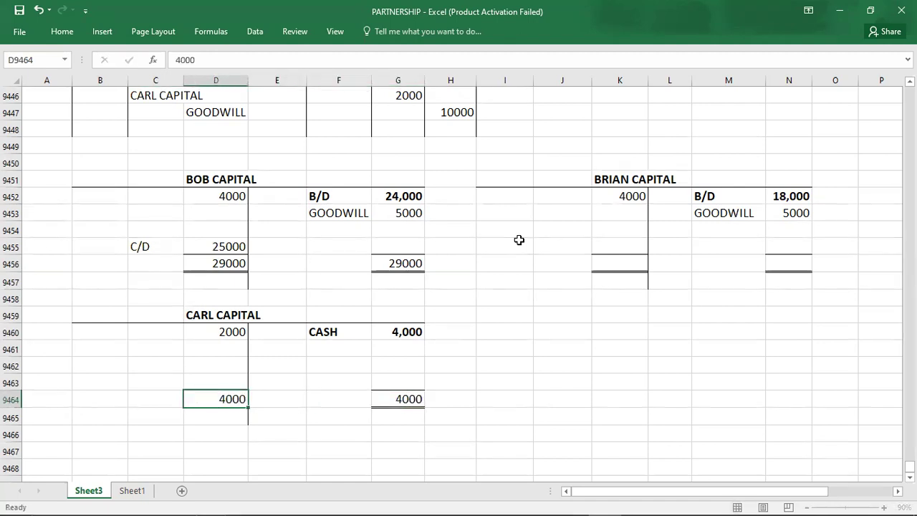
# - Balance the new partner's account by entering C/D in C9463 and 2000 in D9463
pyautogui.press('Up')
pyautogui.press('Left')
pyautogui.write('C/D')
pyautogui.press('Tab')
pyautogui.write('2000')
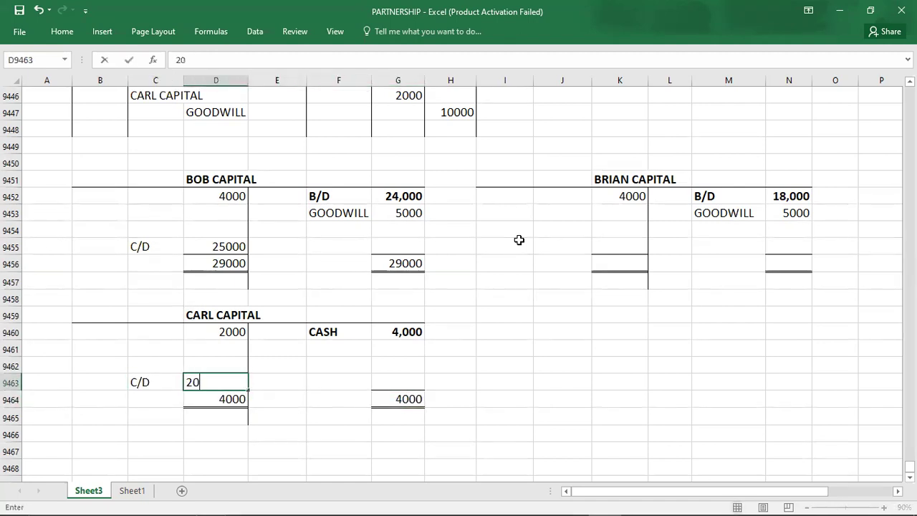
pyautogui.press('Return')
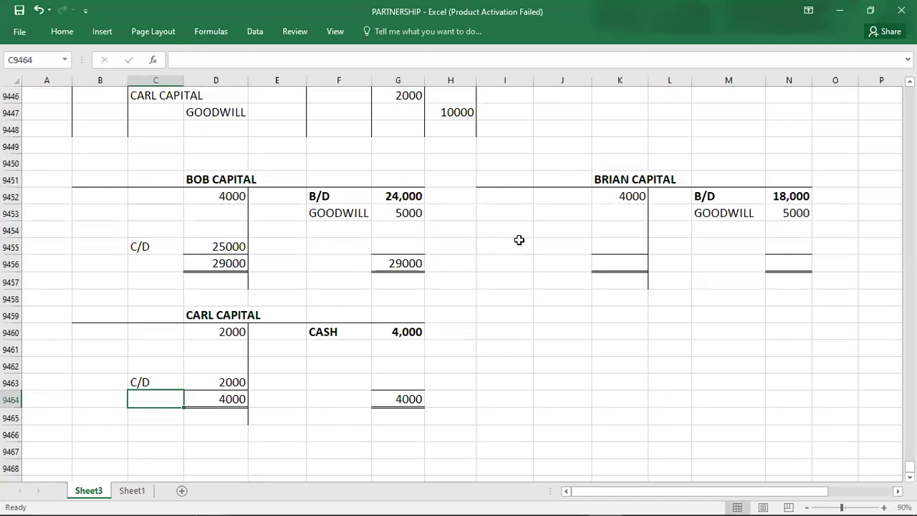
# - Enter the total 23000 on both sides of the second partner's capital account, in N9456 and K9456
pyautogui.click(784, 268)
pyautogui.write('23000')
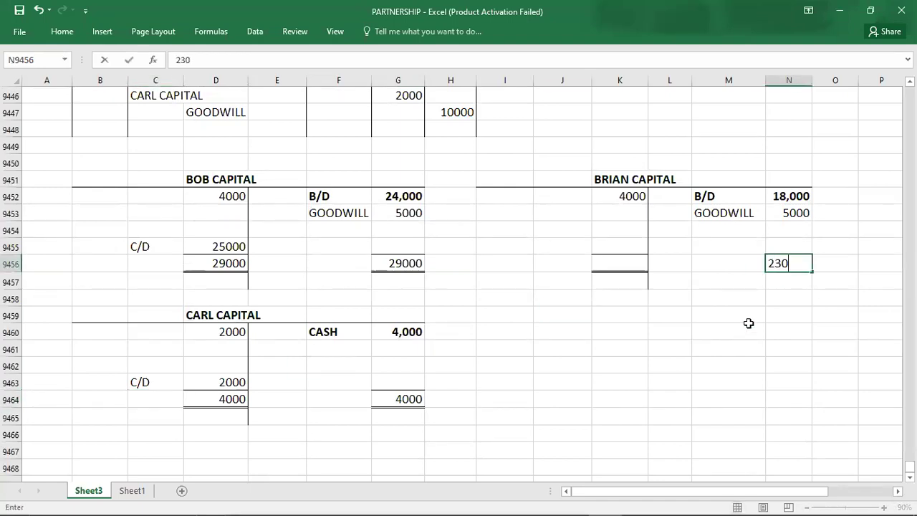
pyautogui.press('Left')
pyautogui.press('Left')
pyautogui.press('Left')
pyautogui.write('23000')
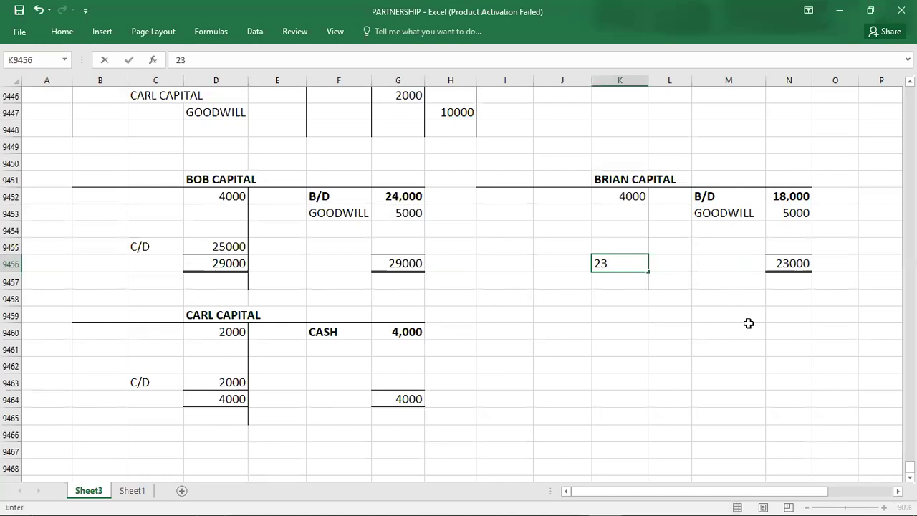
# - Balance the second partner's account by entering C/D in J9455 and 19000 in K9455
pyautogui.press('Up')
pyautogui.press('Left')
pyautogui.write('C/D')
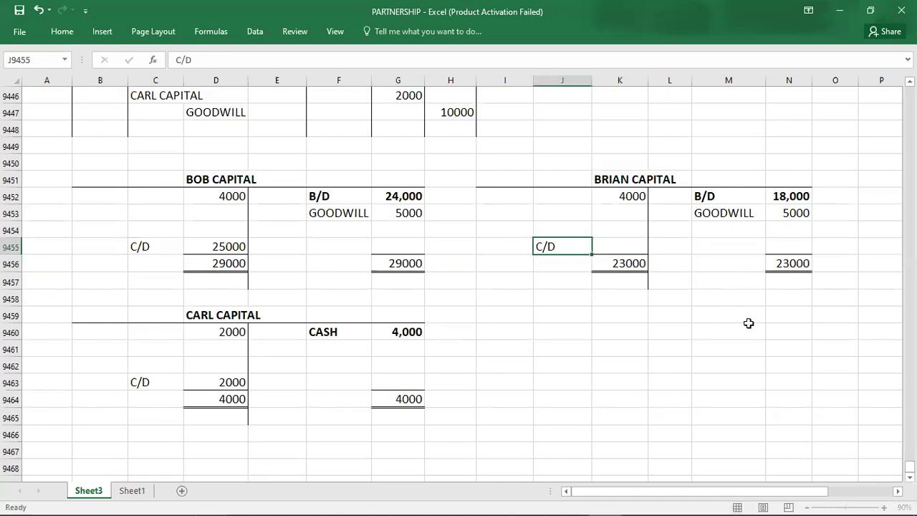
pyautogui.press('Right')
pyautogui.write('1900')
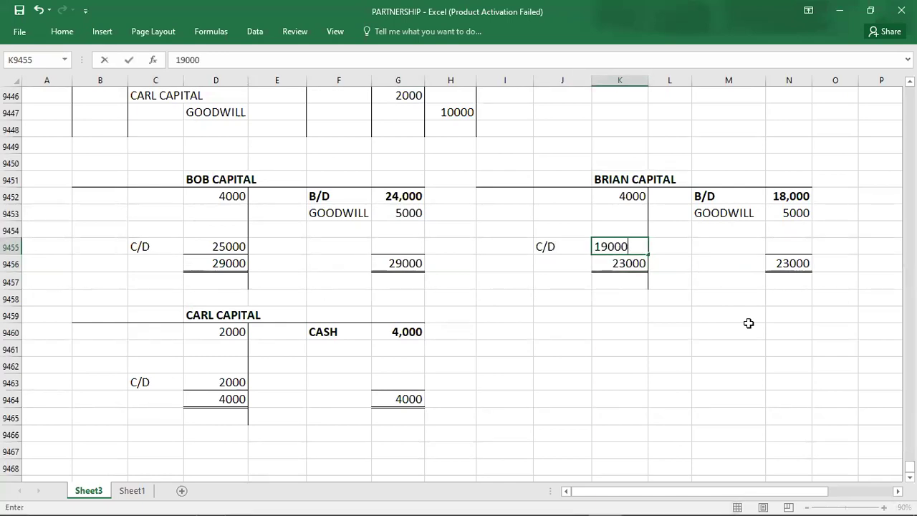
pyautogui.press('Down')
pyautogui.press('Left')
pyautogui.press('Down')
pyautogui.press('Down')
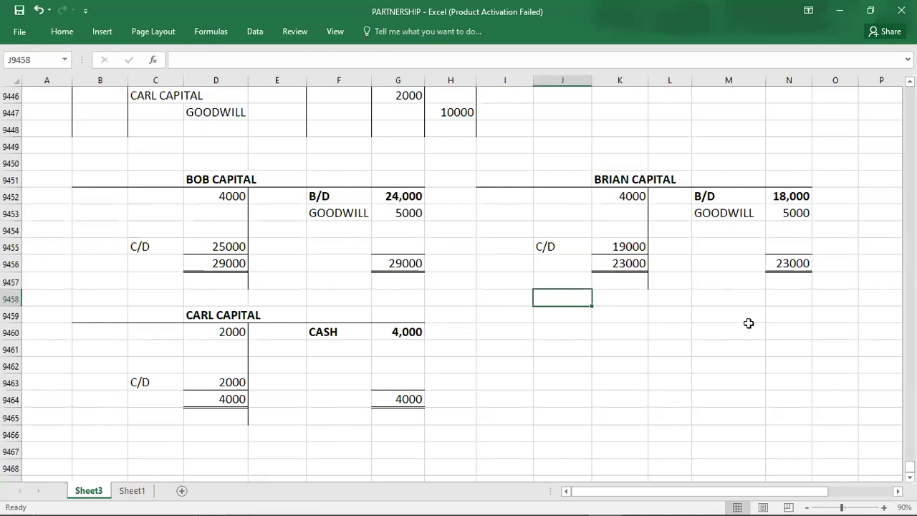
pyautogui.press('Down')
pyautogui.press('Down')
pyautogui.press('Down')
pyautogui.press('Down')
pyautogui.press('Down')
pyautogui.press('Down')
pyautogui.press('Down')
pyautogui.press('Down')
pyautogui.press('Down')
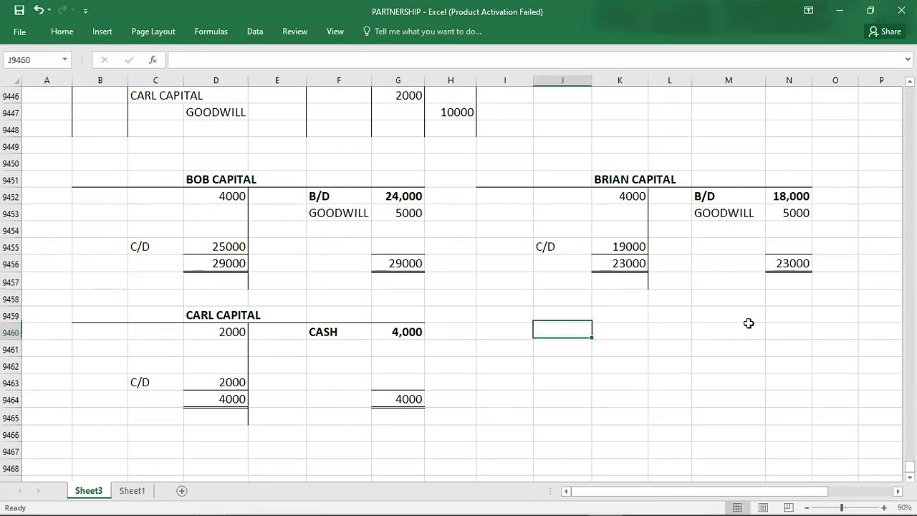
pyautogui.press('Down')
pyautogui.press('Down')
pyautogui.press('Down')
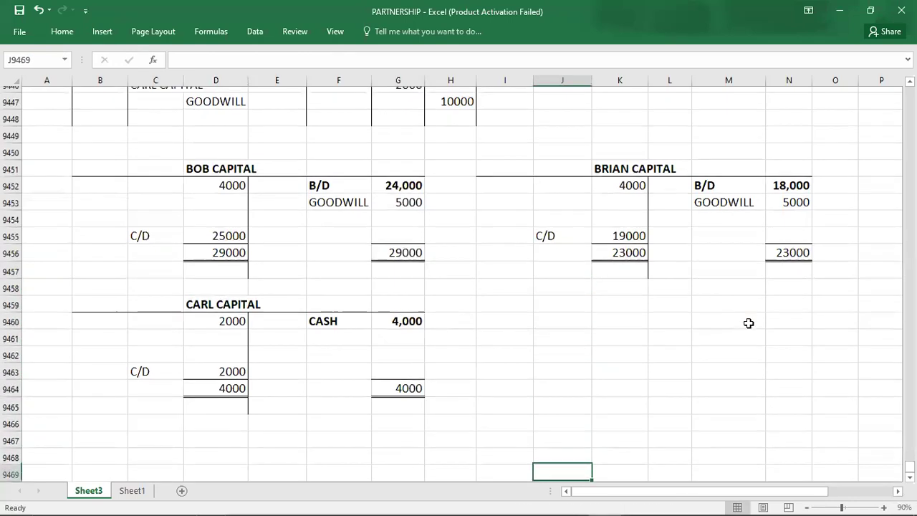
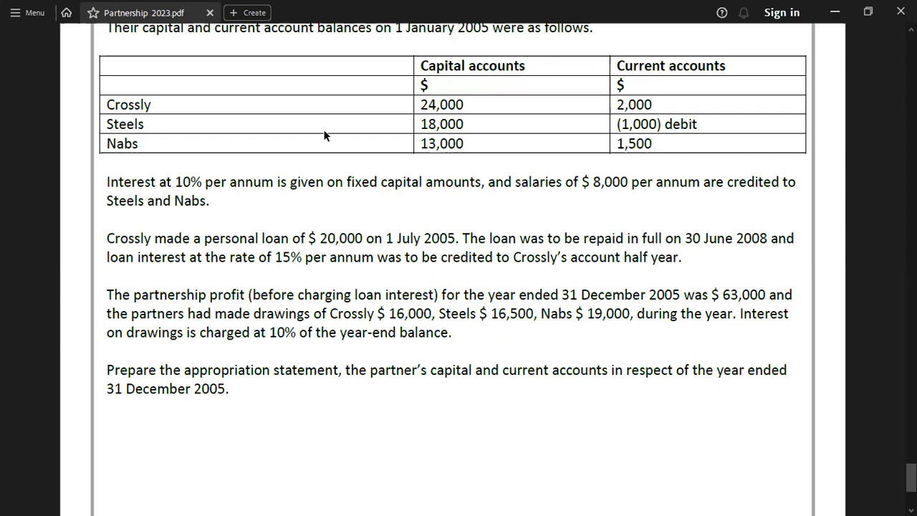
# - Switch to the PARTNERSHIP workbook in Excel and enter the bold heading PROFIT & LOSS APPROPRIATION STATEMENT in C9500
pyautogui.hotkey('alt', 'Tab')
pyautogui.hotkey('alt', 'Tab')
pyautogui.hotkey('alt', 'Tab')
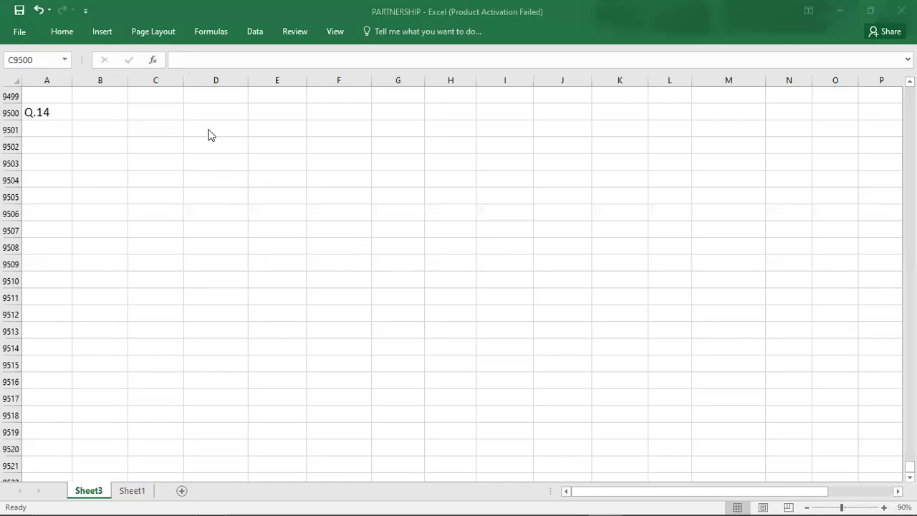
pyautogui.doubleClick(164, 109)
pyautogui.write('PRO')
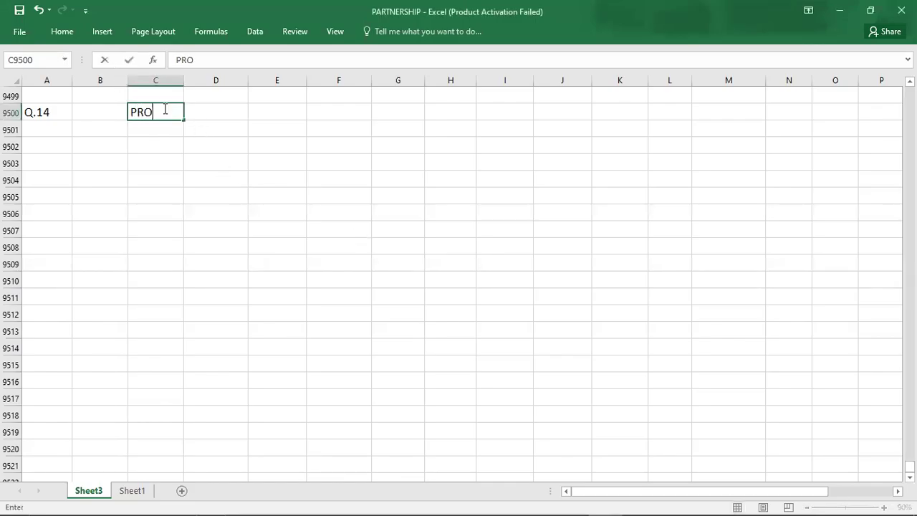
pyautogui.write('FIT & LO')
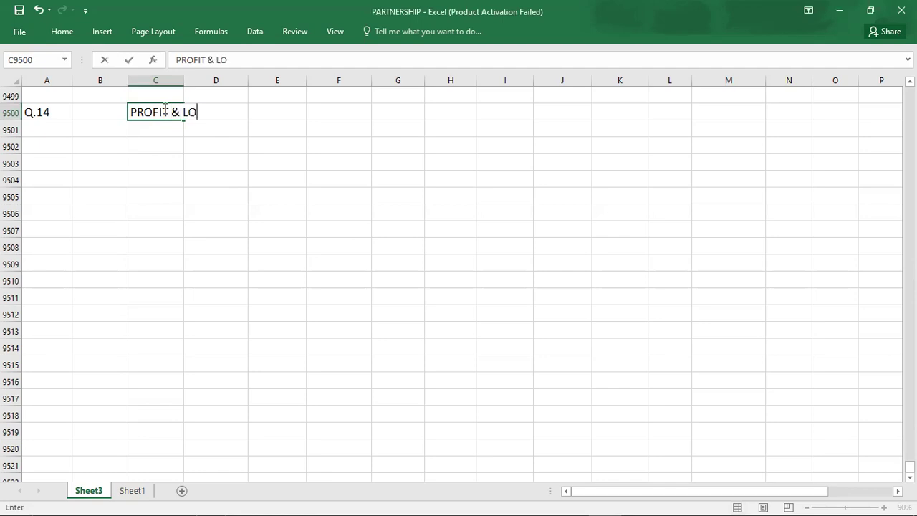
pyautogui.write('SS APPROR')
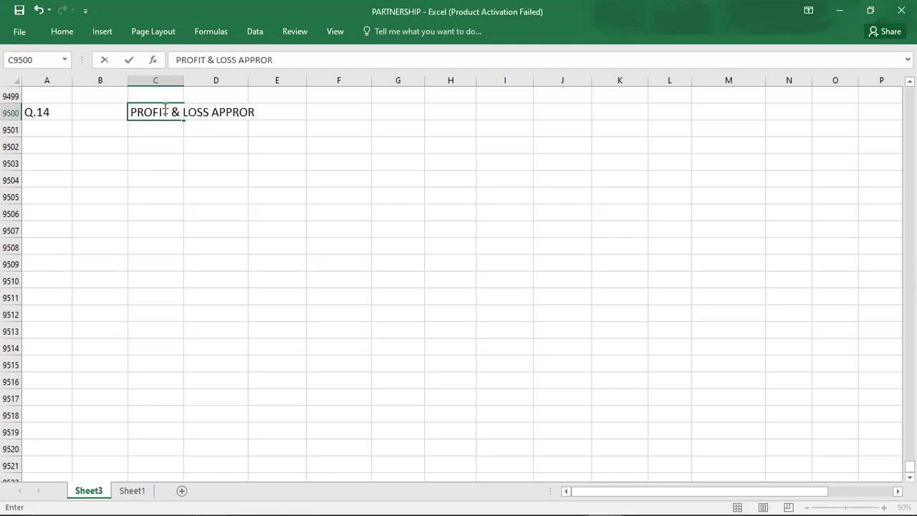
pyautogui.press('BackSpace')
pyautogui.write('PRIATION')
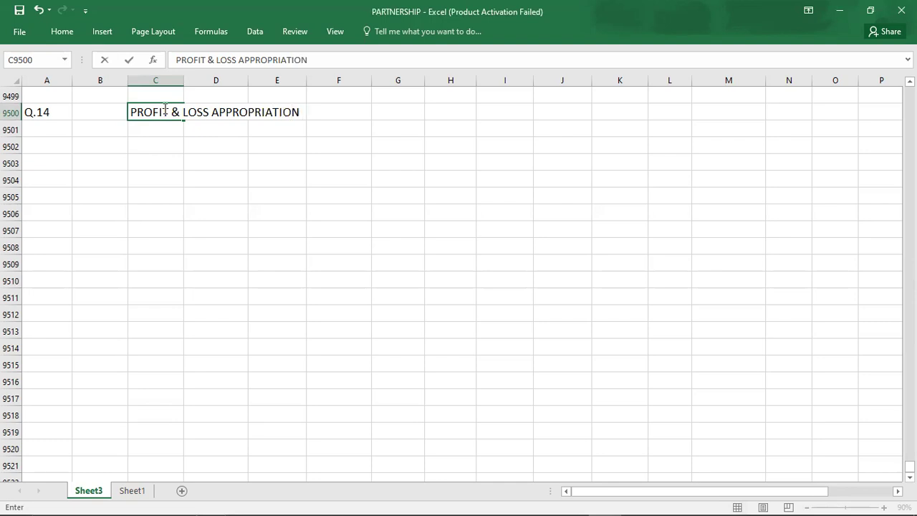
pyautogui.write(' STATEMTN=')
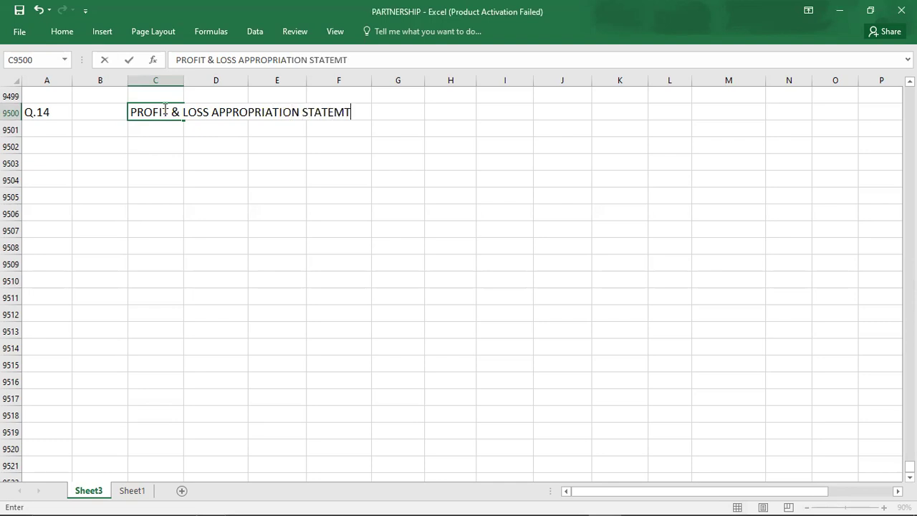
pyautogui.press('BackSpace')
pyautogui.press('BackSpace')
pyautogui.press('BackSpace')
pyautogui.press('BackSpace')
pyautogui.write('MENT')
pyautogui.press('Left')
pyautogui.click(165, 108)
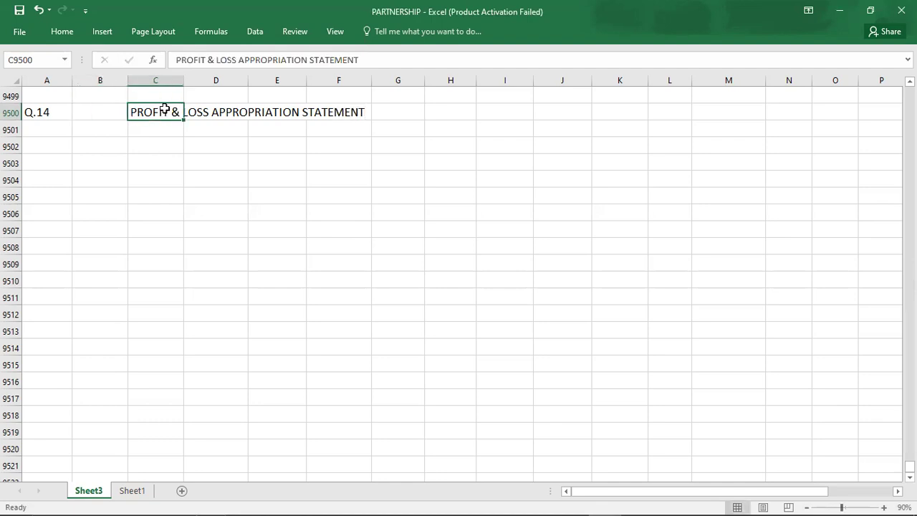
pyautogui.hotkey('ctrl', 'b')
# - Enter the three partners' names from the PDF as column headings in E9502 to G9502, and TOTAL in H9502
pyautogui.press('Down')
pyautogui.press('Right')
pyautogui.press('Right')
pyautogui.press('Down')
pyautogui.hotkey('alt', 'Tab')
pyautogui.hotkey('alt', 'Tab')
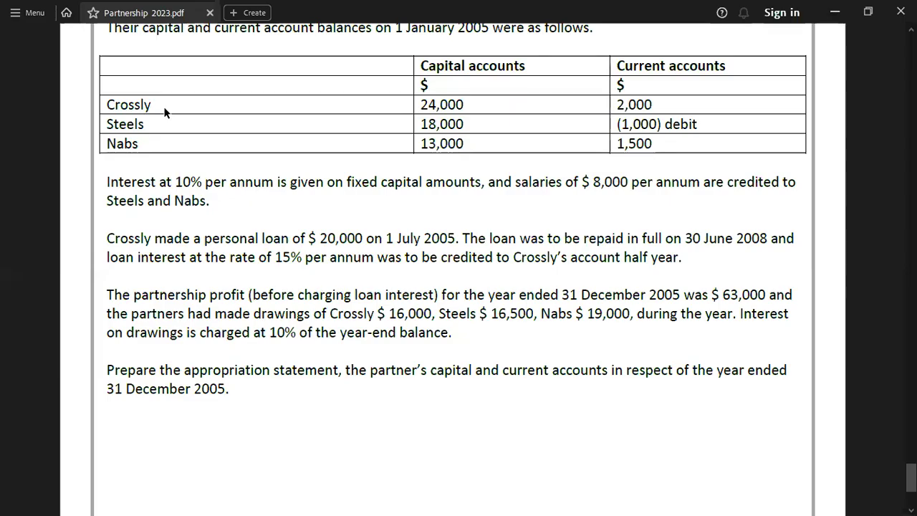
pyautogui.scroll(1, 164, 112)
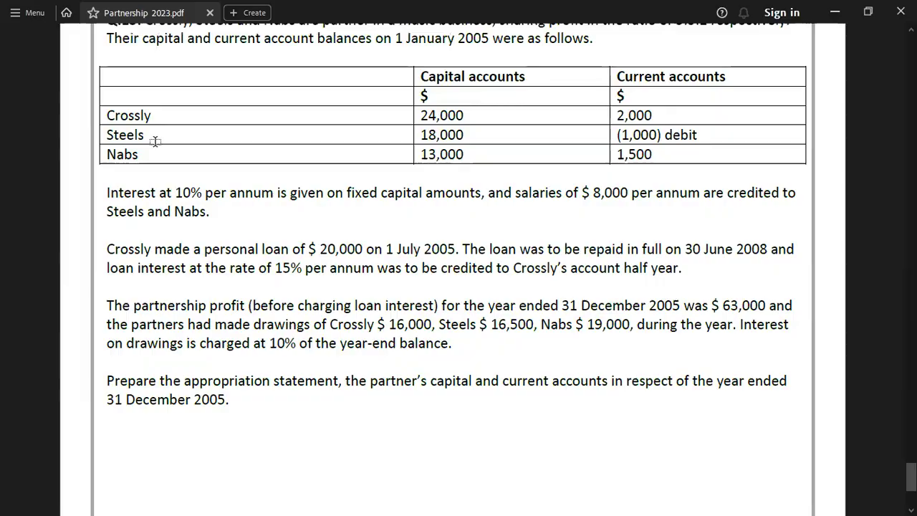
pyautogui.hotkey('alt', 'Tab')
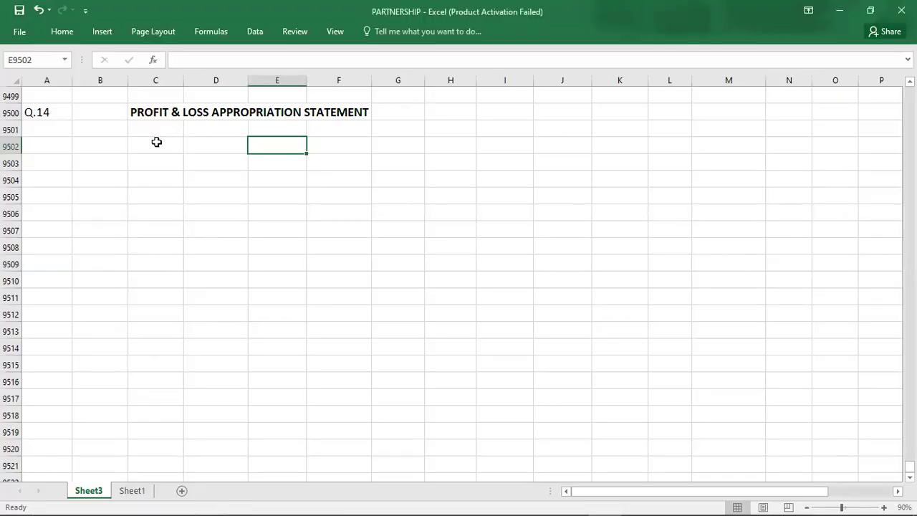
pyautogui.write('CROSSLY')
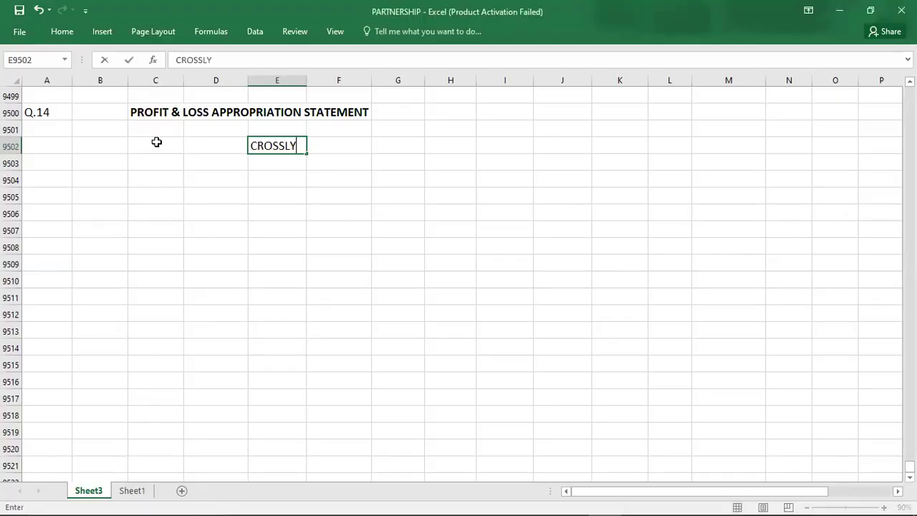
pyautogui.press('Tab')
pyautogui.write('STEELS')
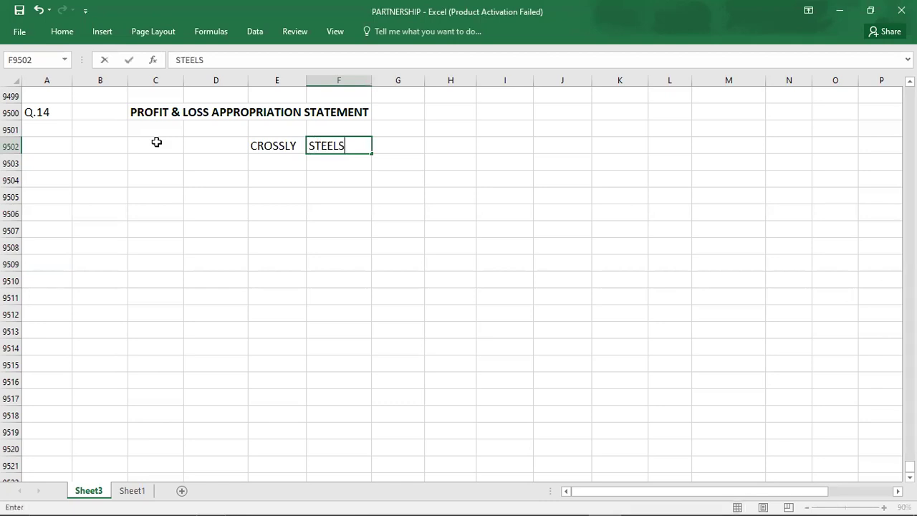
pyautogui.press('Tab')
pyautogui.write('B')
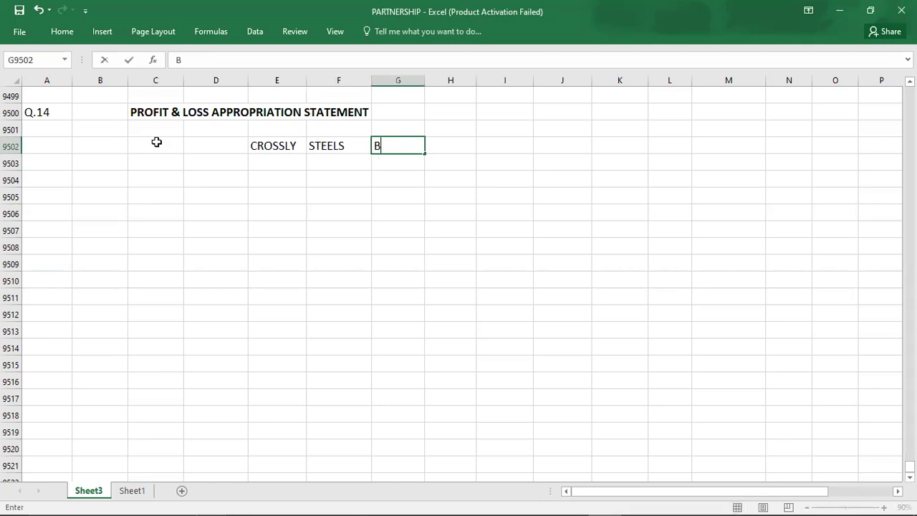
pyautogui.press('BackSpace')
pyautogui.write('NABS')
pyautogui.press('Tab')
pyautogui.press('Left')
pyautogui.press('Right')
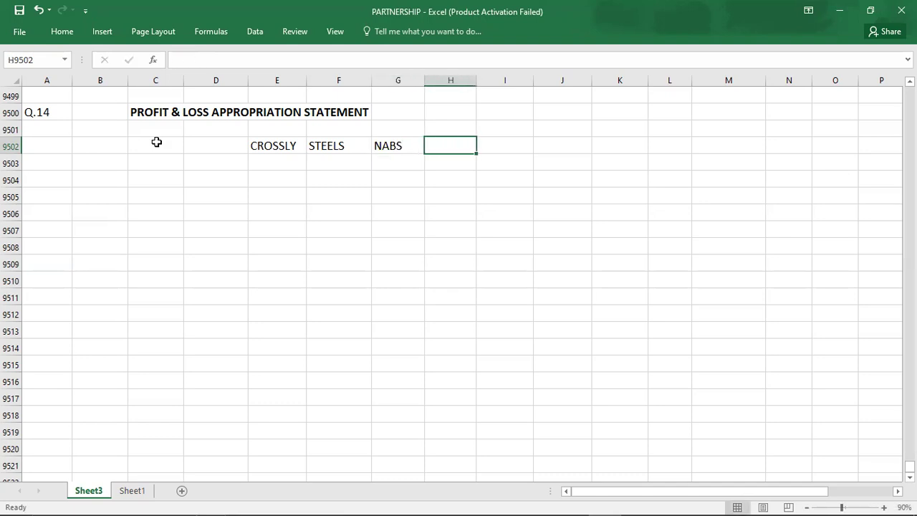
pyautogui.write('TOTAL')
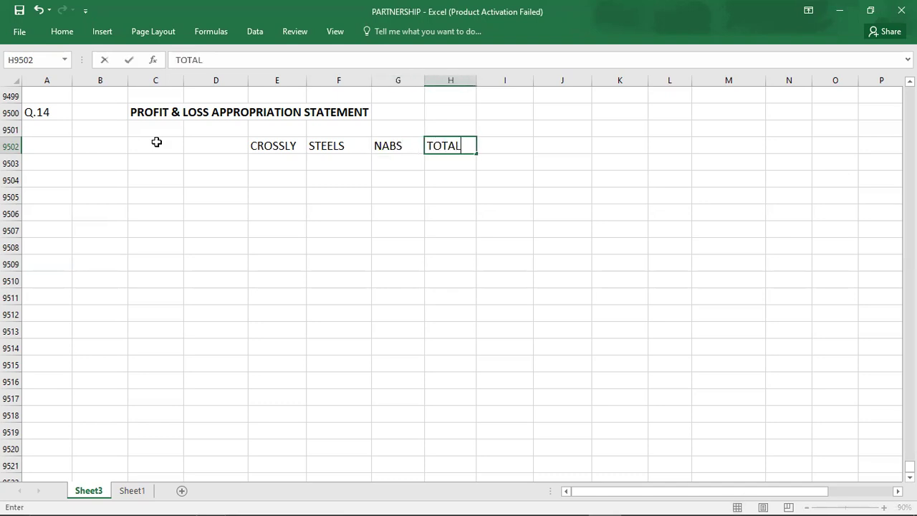
pyautogui.press('Return')
# - Switch to the Partnership 2023 PDF and highlight the year-end date 31 December 2005 and the loan date 1 July 2005
pyautogui.hotkey('alt', 'Tab')
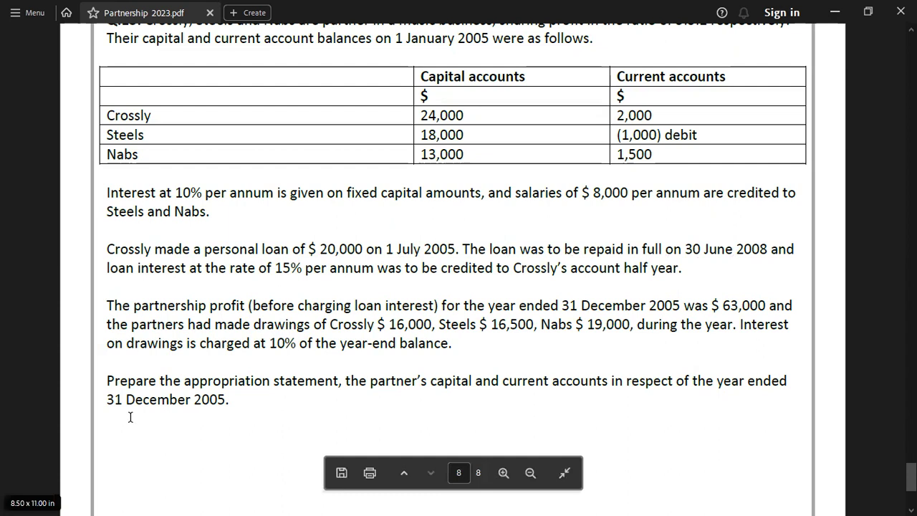
pyautogui.moveTo(105, 402)
pyautogui.mouseDown()
pyautogui.moveTo(227, 401)
pyautogui.moveTo(215, 402)
pyautogui.mouseUp()
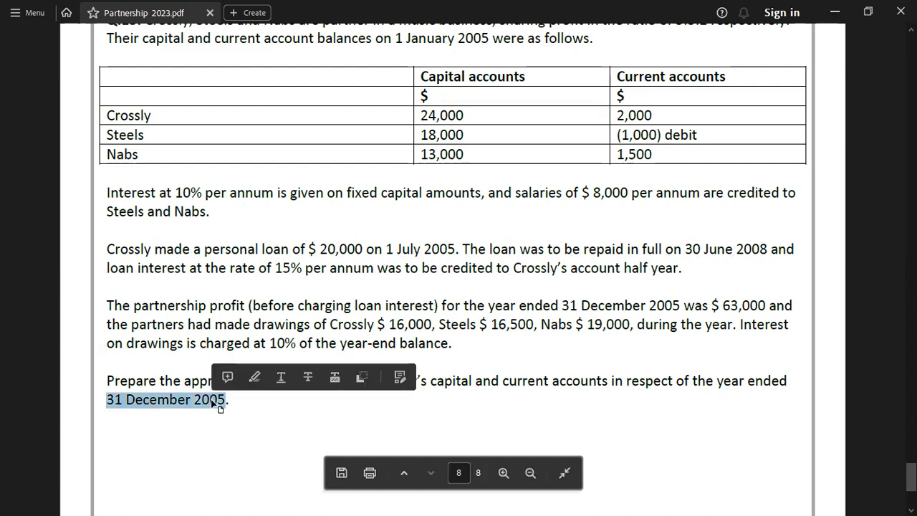
pyautogui.click(258, 378)
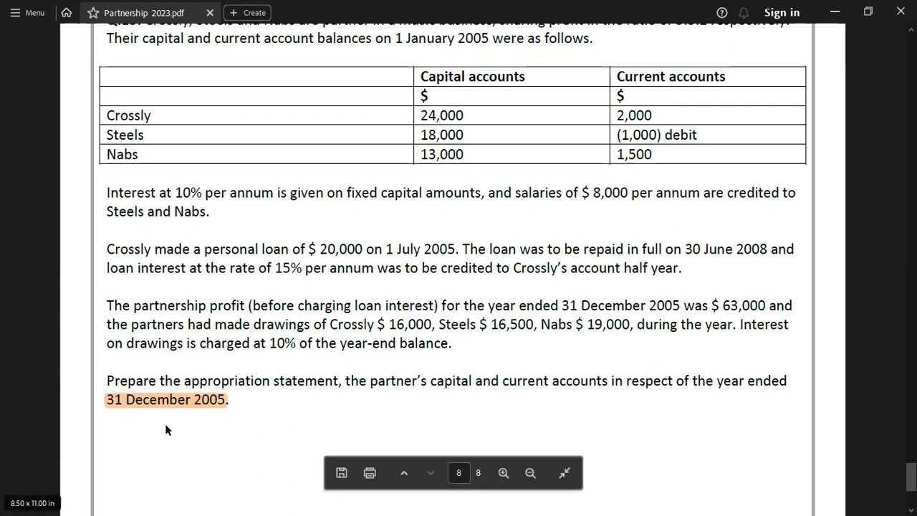
pyautogui.moveTo(385, 246); pyautogui.dragTo(453, 251)
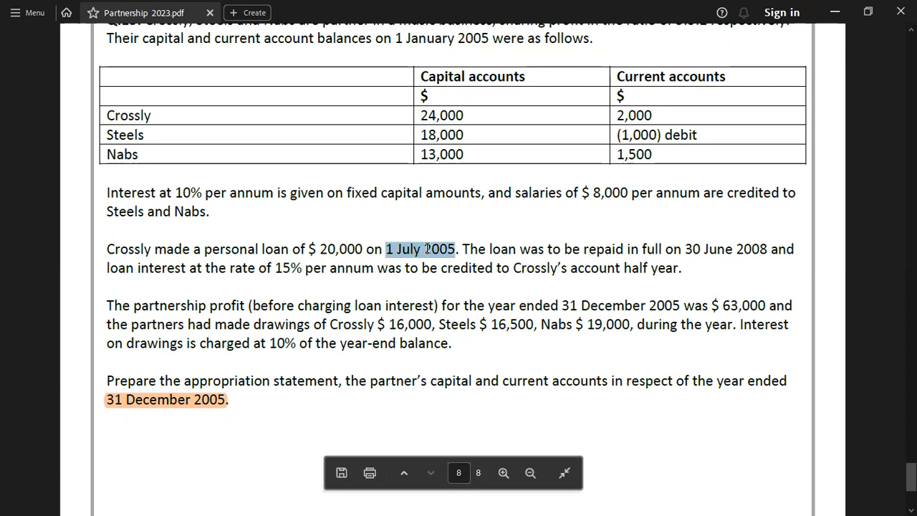
pyautogui.click(489, 227)
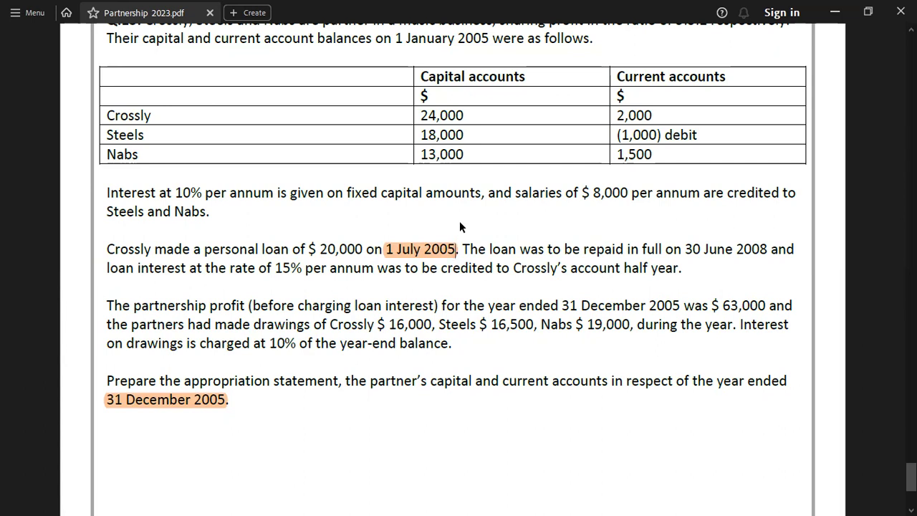
# - Return to the Excel workbook and start the profit working with PROFIT in J9502 and 63000 in M9502
pyautogui.hotkey('alt', 'Tab')
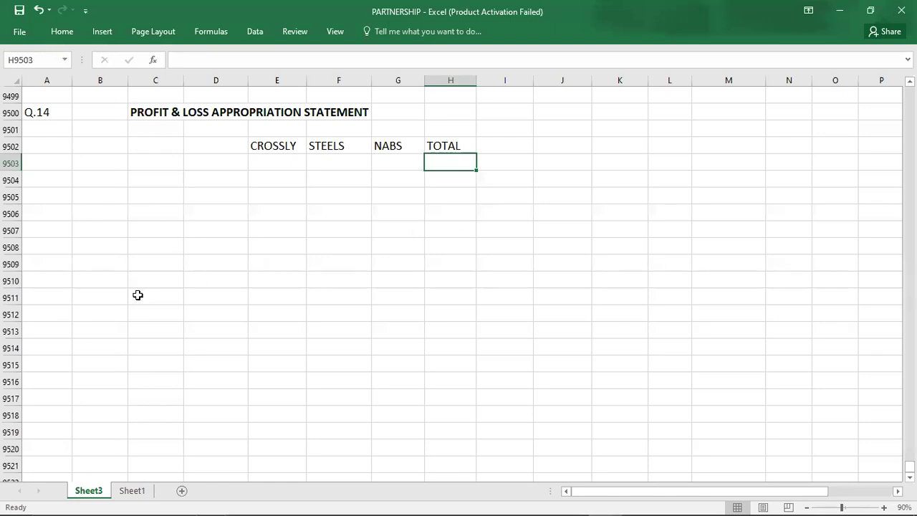
pyautogui.click(579, 146)
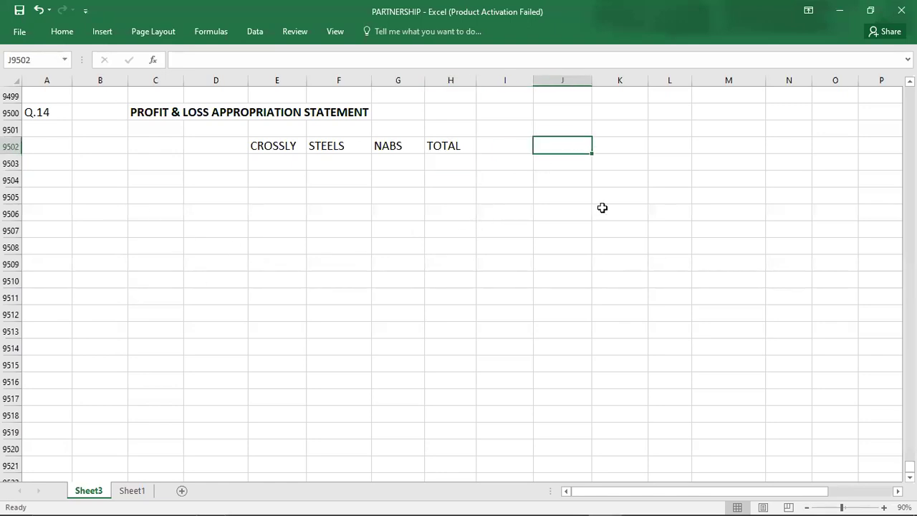
pyautogui.write('PROFIT')
pyautogui.press('Tab')
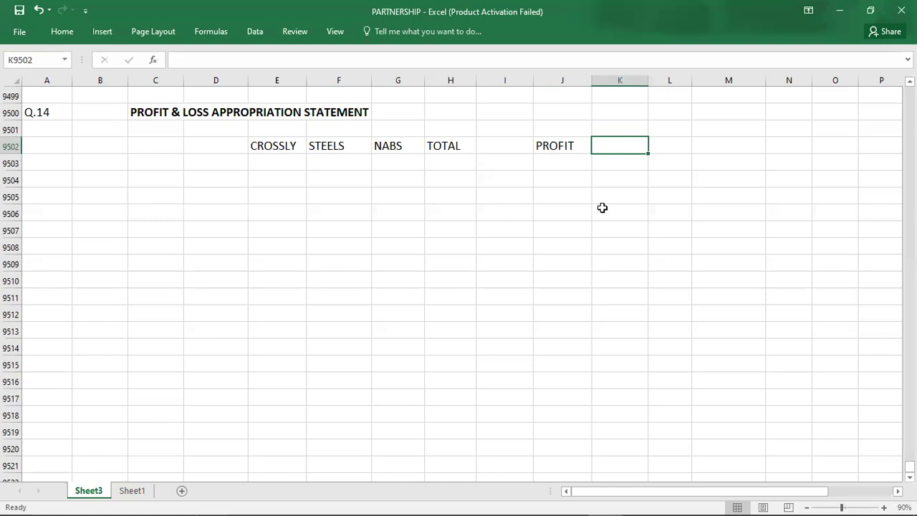
pyautogui.press('Tab')
pyautogui.press('Tab')
pyautogui.write('63000')
pyautogui.press('Return')
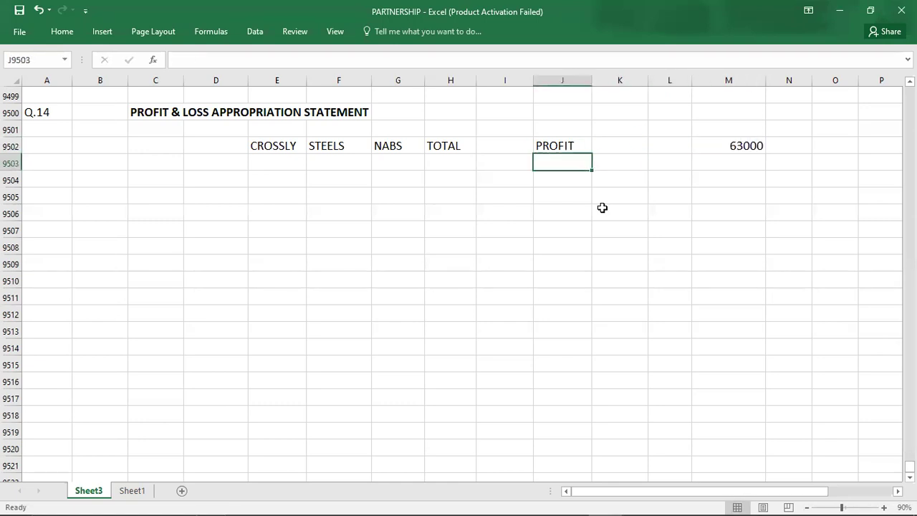
# - Add the loan interest line with INTEREST EXP. in J9503 and the working 63000*15%*6/12 = in L9503
pyautogui.write('INTER')
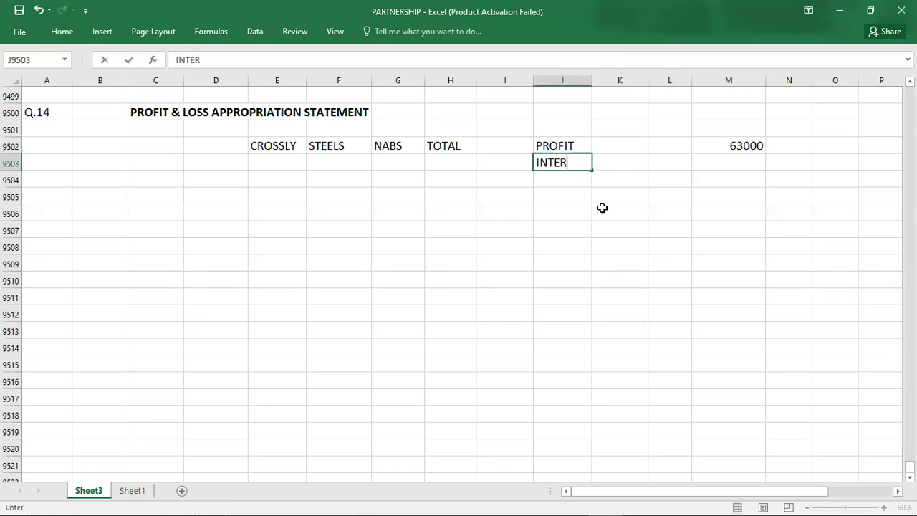
pyautogui.write('EST EXP.')
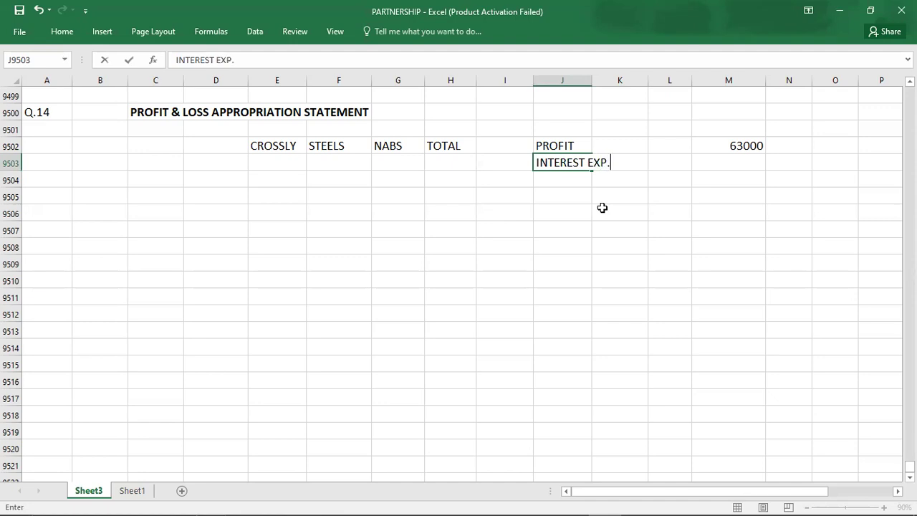
pyautogui.press('Tab')
pyautogui.press('Tab')
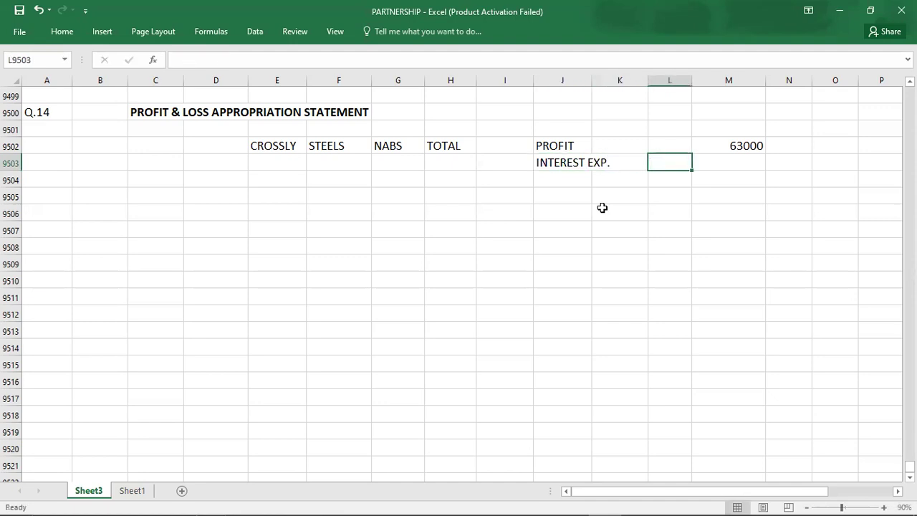
pyautogui.write('63000*')
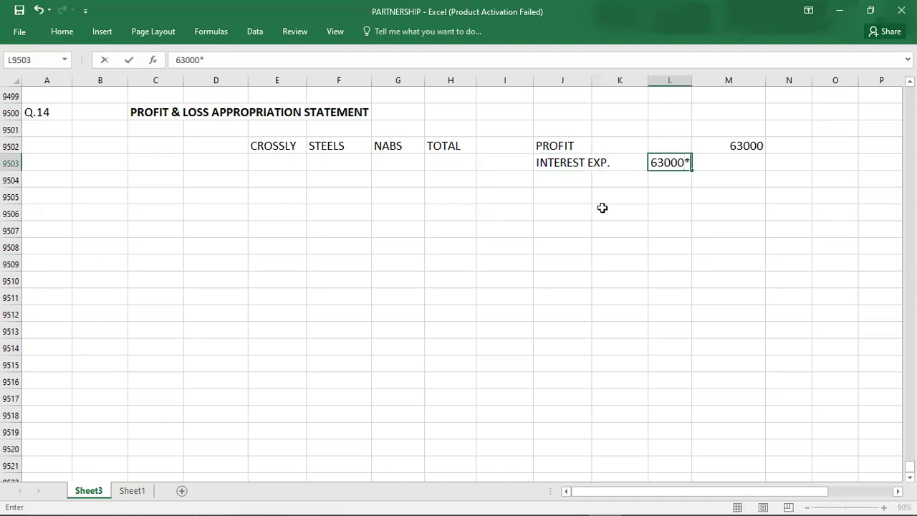
pyautogui.write('15%*6')
pyautogui.press('Up')
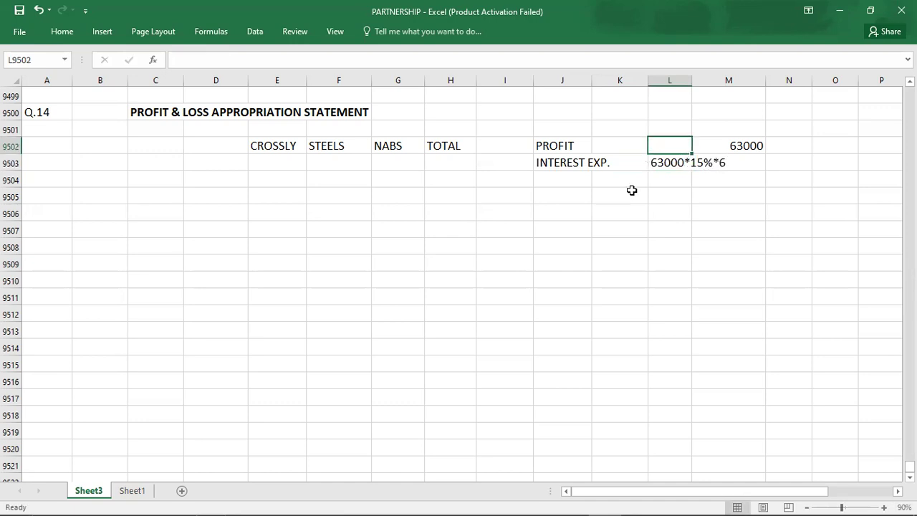
pyautogui.click(671, 162)
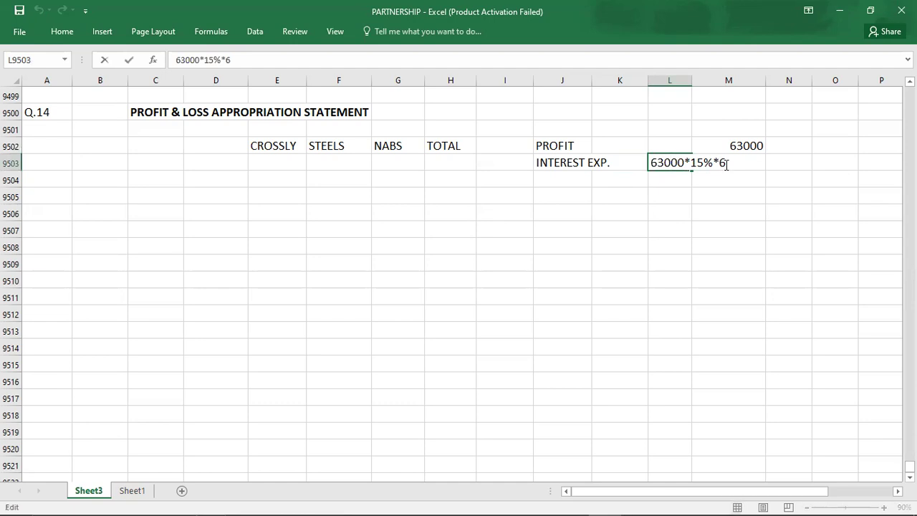
pyautogui.write('/12 =')
pyautogui.press('Return')
# - Move the profit figure from M9502 to N9502 and enter the interest deduction -1500 in N9503
pyautogui.press('Up')
pyautogui.press('Up')
pyautogui.press('Right')
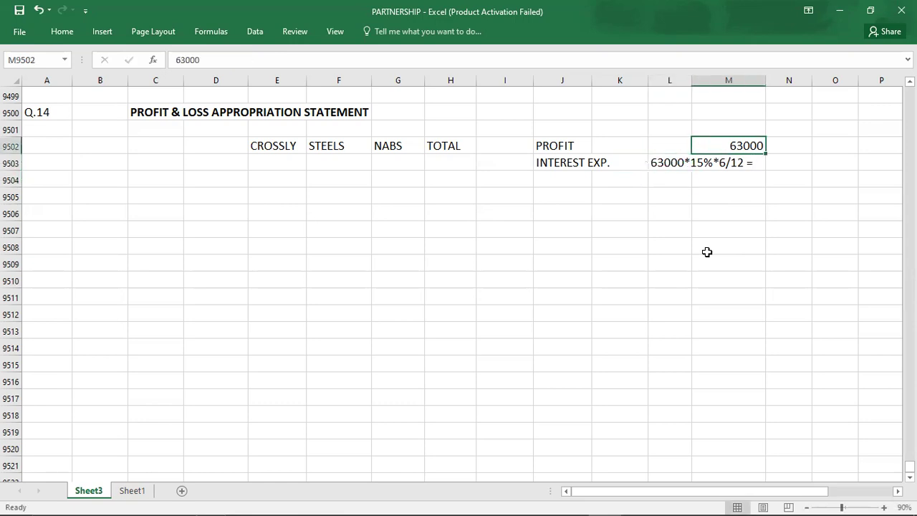
pyautogui.hotkey('ctrl', 'x')
pyautogui.press('Right')
pyautogui.hotkey('ctrl', 'v')
pyautogui.press('Down')
pyautogui.write('-1500')
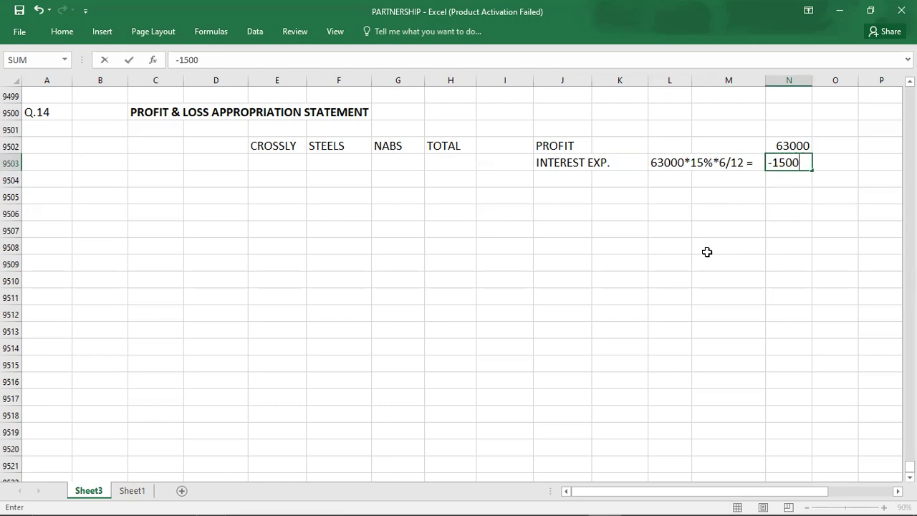
pyautogui.press('Return')
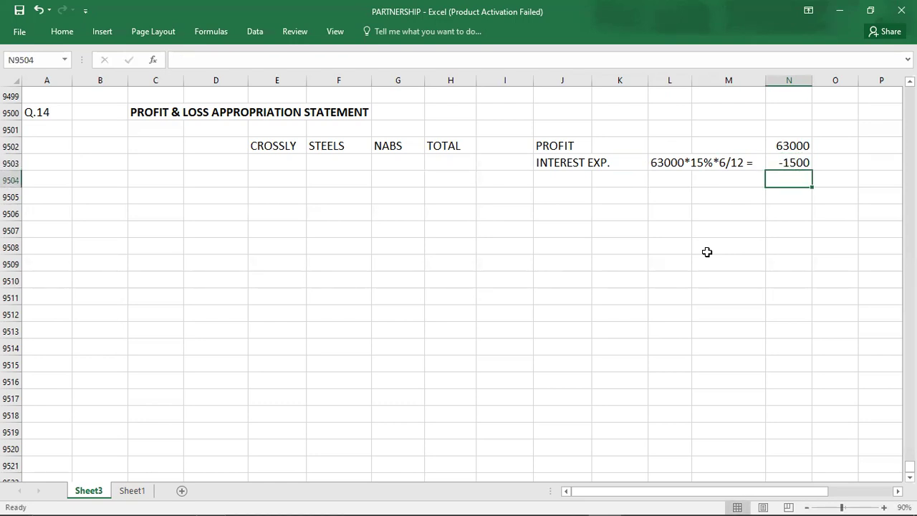
# - Enter the profit after loan interest, 61500, in N9504 and make it bold
pyautogui.write('61500')
pyautogui.press('Return')
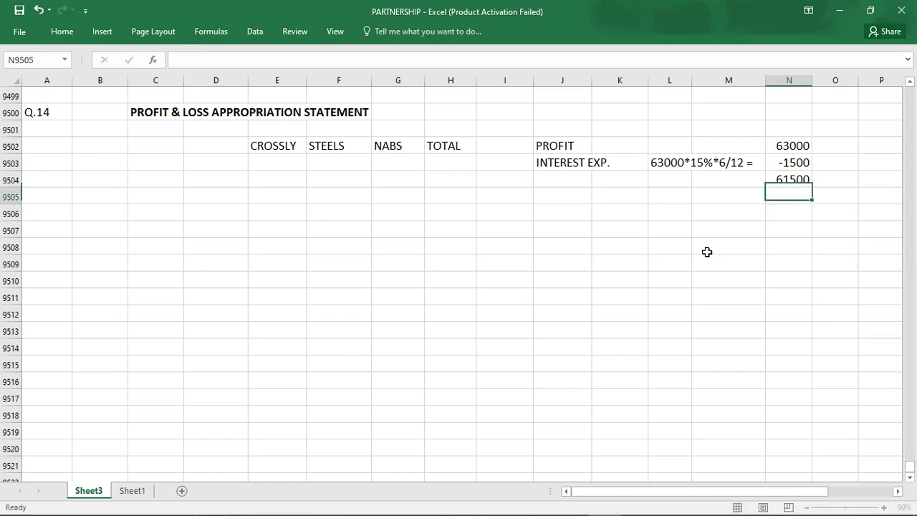
pyautogui.press('Up')
pyautogui.hotkey('ctrl', 'b')
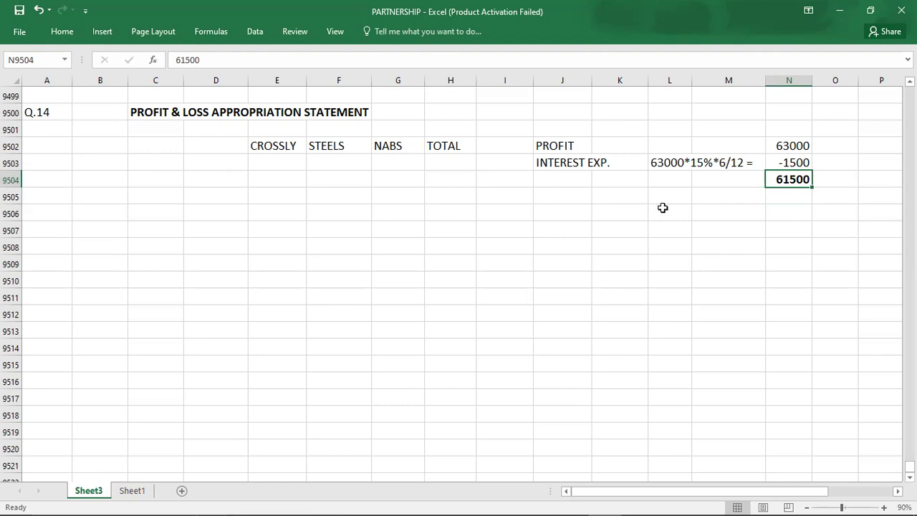
# - Correct the loan interest working in L9503 to 20000*15%*6/12 =
pyautogui.doubleClick(665, 164)
pyautogui.press('BackSpace')
pyautogui.press('BackSpace')
pyautogui.write('20')
pyautogui.press('Return')
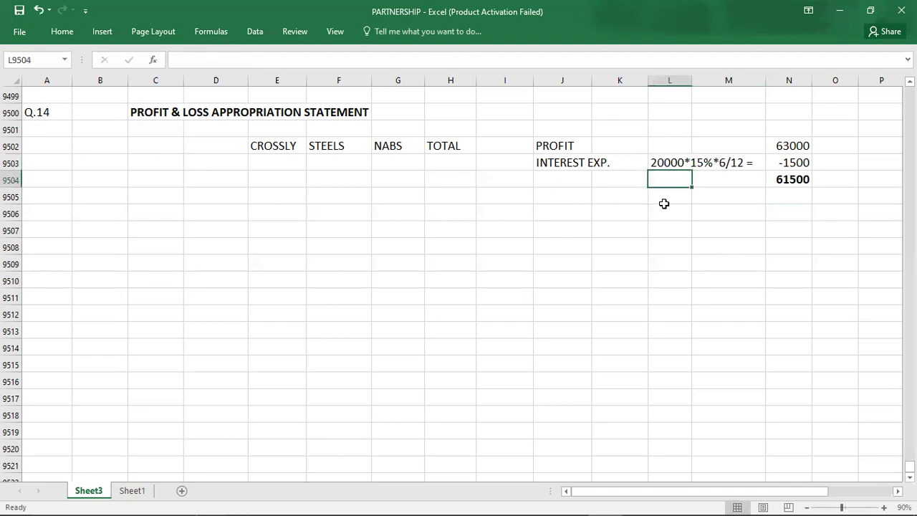
pyautogui.click(613, 225)
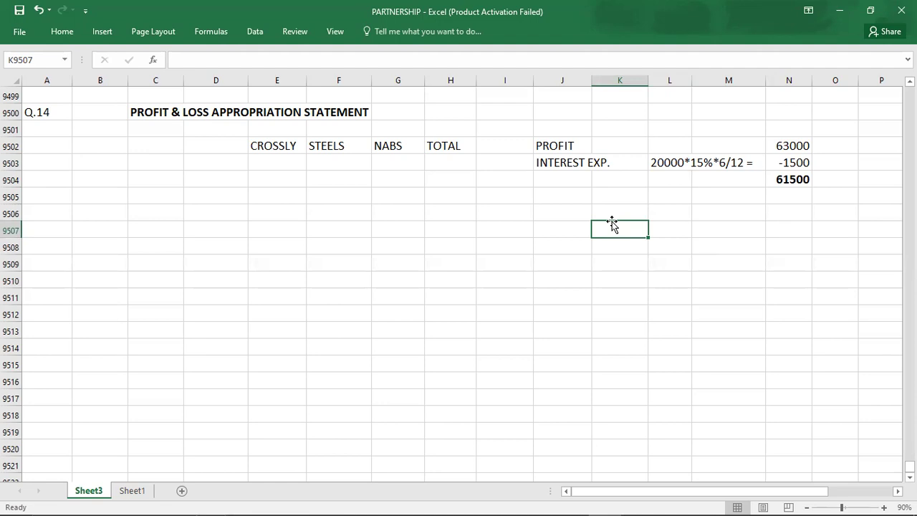
# - Add a single top and double bottom border to the profit after interest in N9504
pyautogui.click(782, 178)
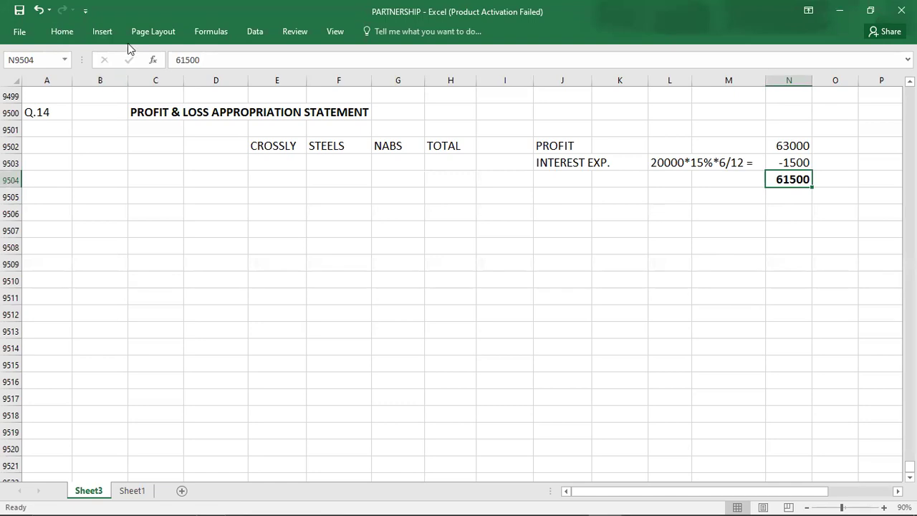
pyautogui.click(76, 32)
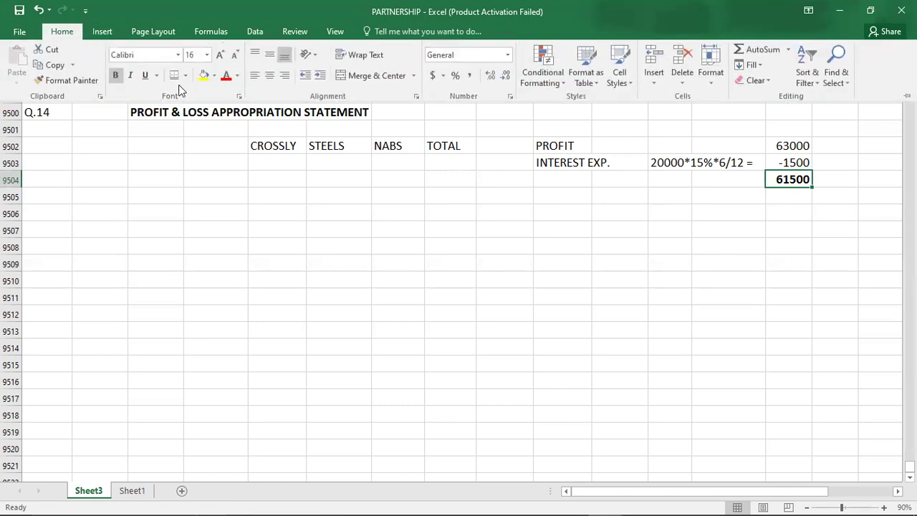
pyautogui.click(168, 159)
# - Start the appropriation statement with NET PROFIT in C9503 and 61500 under TOTAL in H9503
pyautogui.click(168, 159)
pyautogui.write('NE')
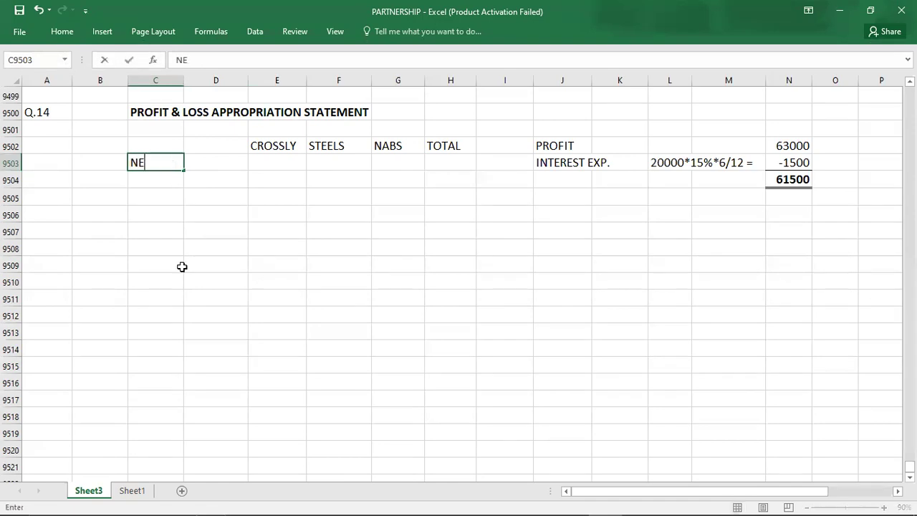
pyautogui.write('T PROFIT')
pyautogui.press('Tab')
pyautogui.press('Tab')
pyautogui.press('Tab')
pyautogui.press('Tab')
pyautogui.press('Tab')
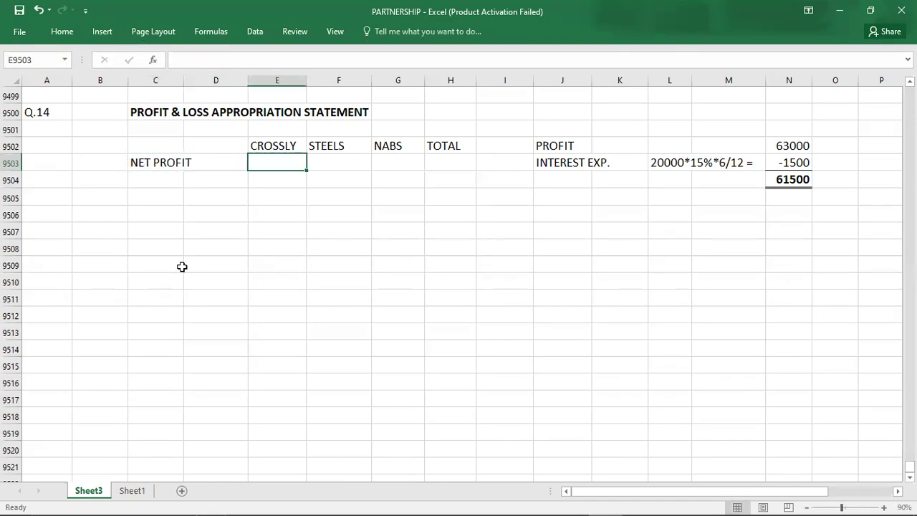
pyautogui.write('61500')
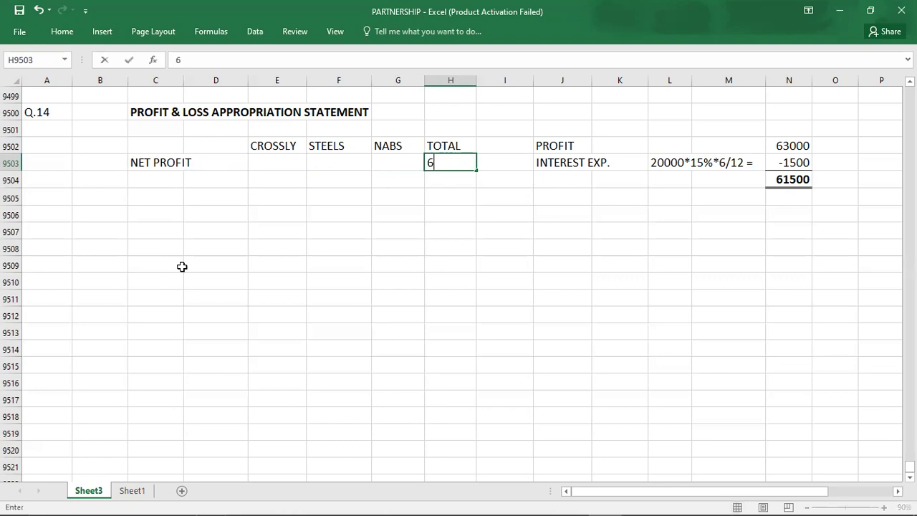
pyautogui.press('Return')
pyautogui.press('Up')
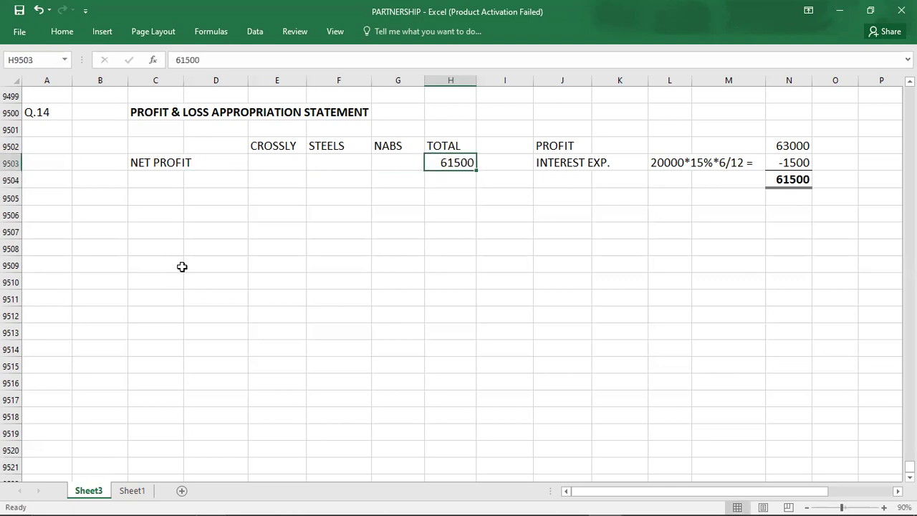
# - Make the partner and TOTAL column headings in E9502:H9502 bold
pyautogui.press('Left')
pyautogui.press('Up')
pyautogui.press('Left')
pyautogui.press('Left')
pyautogui.hotkey('shift', 'Right')
pyautogui.hotkey('shift', 'Right')
pyautogui.hotkey('shift', 'Right')
pyautogui.hotkey('ctrl', 'b')
# - Consult the question in Partnership 2023.pdf and label C9504 in the Excel workbook INTEREST ON DRAWINGS
pyautogui.press('Down')
pyautogui.press('Left')
pyautogui.press('Down')
pyautogui.press('Left')
pyautogui.hotkey('alt', 'Tab')
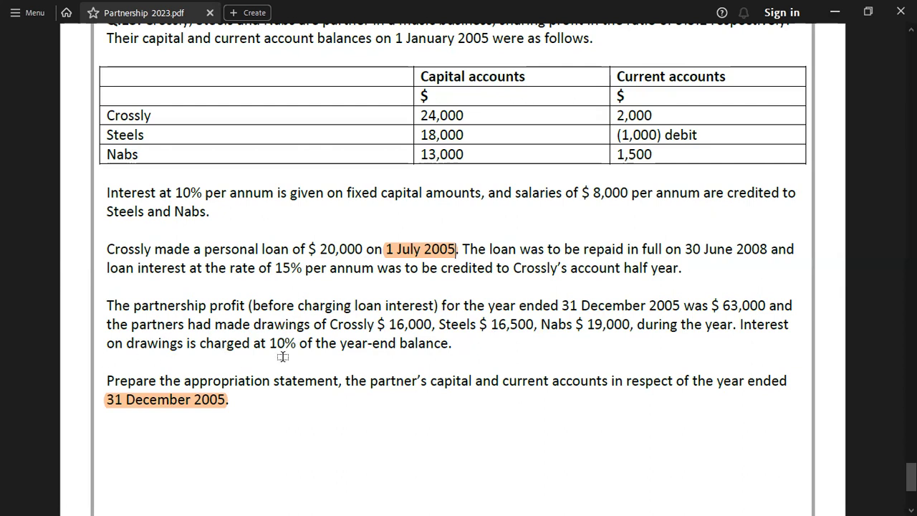
pyautogui.hotkey('alt', 'Tab')
pyautogui.write('INTEREST ON DRAWINGS')
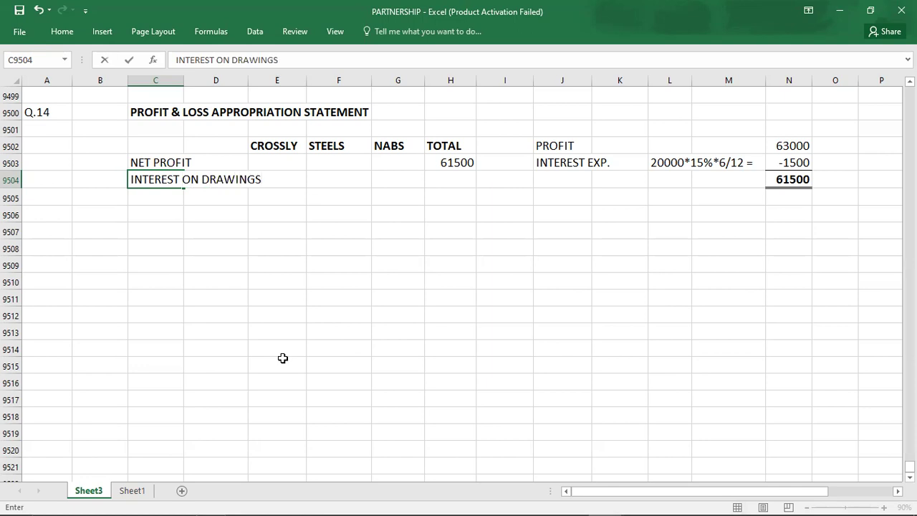
pyautogui.click(268, 214)
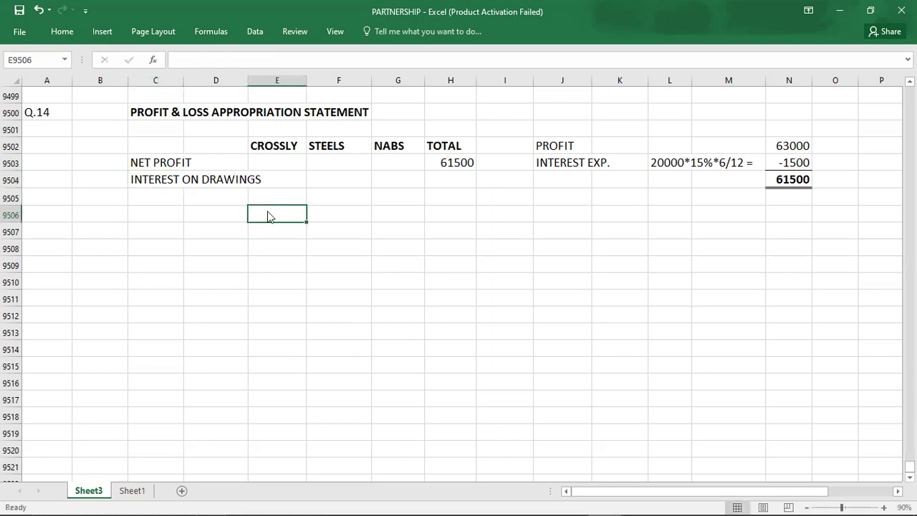
# - Check the first partner's drawings in Partnership 2023.pdf and enter the 10% interest, 1600, in E9504 of the Excel workbook
pyautogui.hotkey('alt', 'Tab')
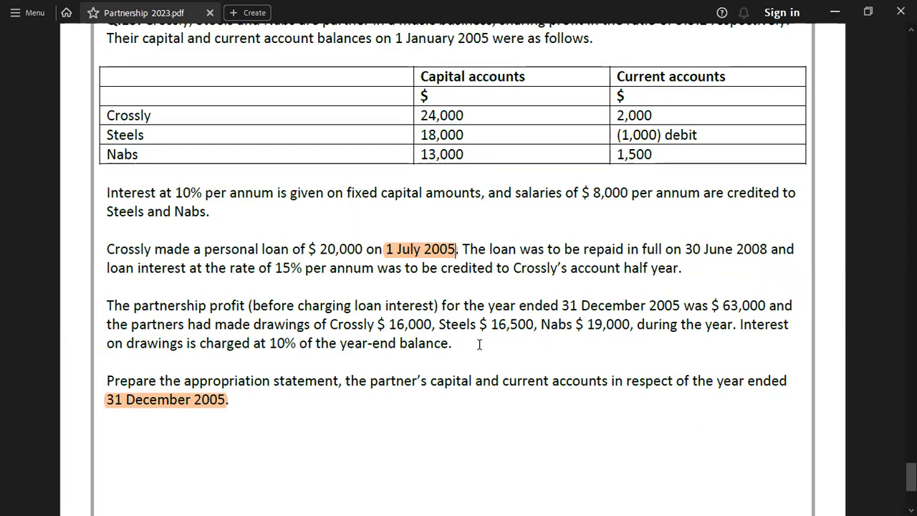
pyautogui.hotkey('alt', 'Tab')
pyautogui.press('Up')
pyautogui.press('Up')
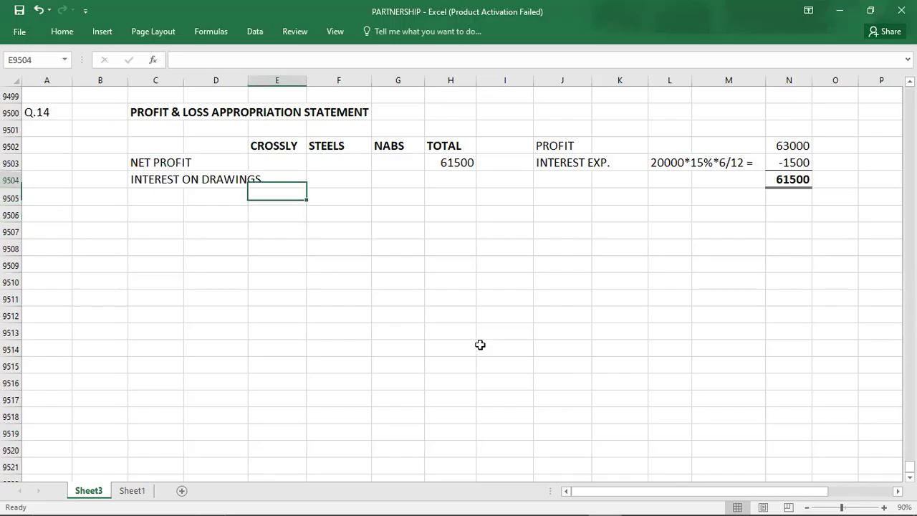
pyautogui.write('1600')
pyautogui.press('Tab')
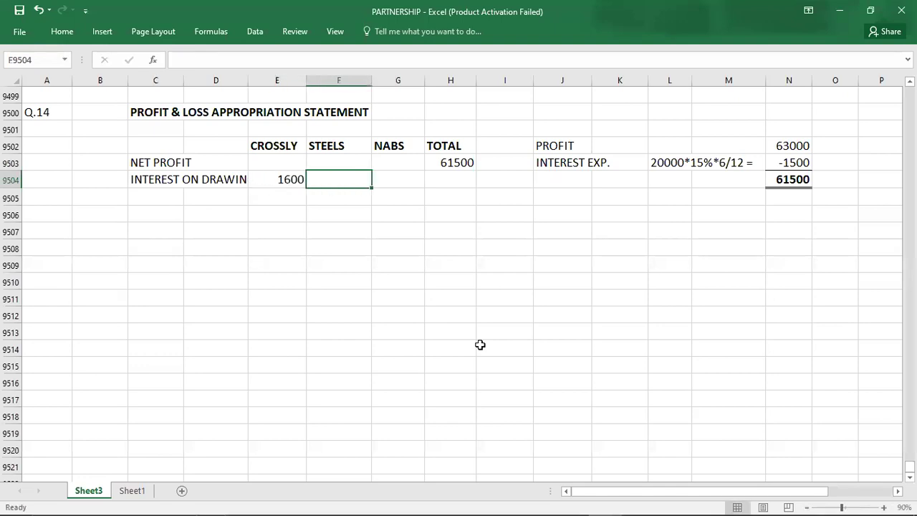
# - Look up the other two partners' drawings in the PDF and enter interest of 1650 in F9504 and 1900 in G9504
pyautogui.hotkey('alt', 'Tab')
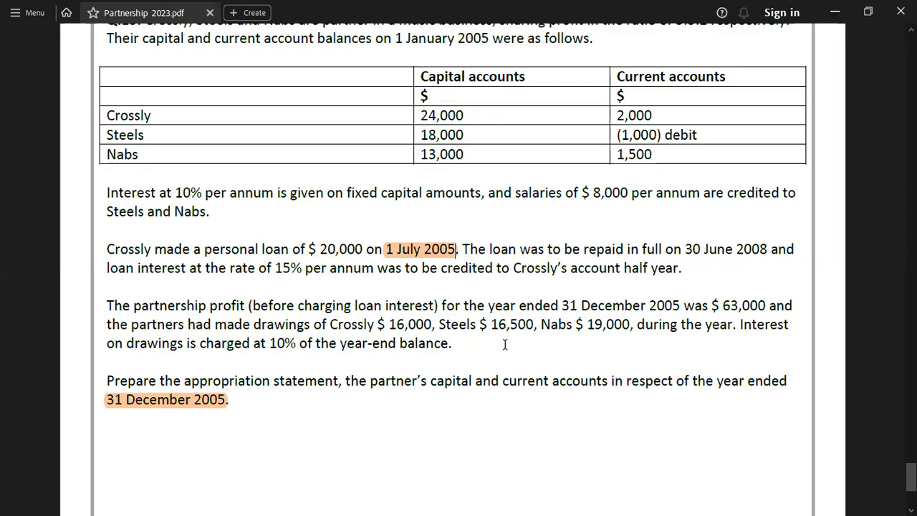
pyautogui.hotkey('alt', 'Tab')
pyautogui.write('1650')
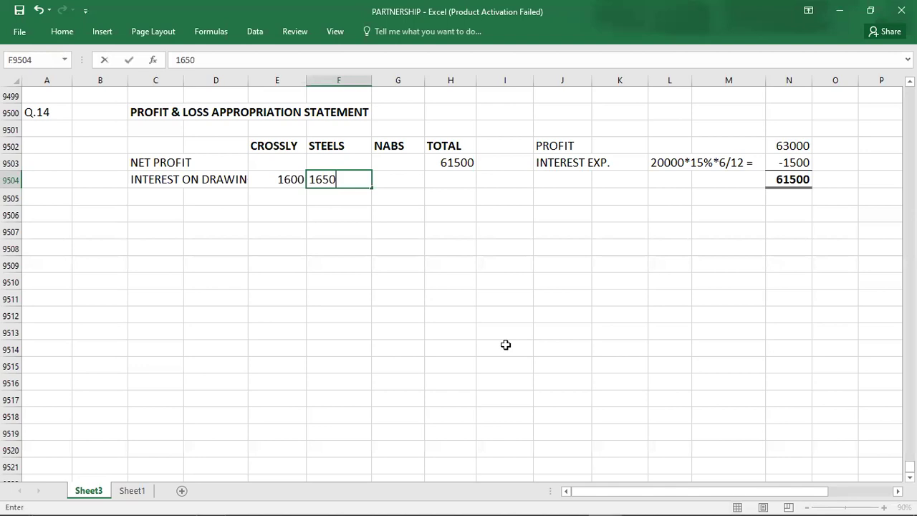
pyautogui.press('Tab')
pyautogui.hotkey('alt', 'Tab')
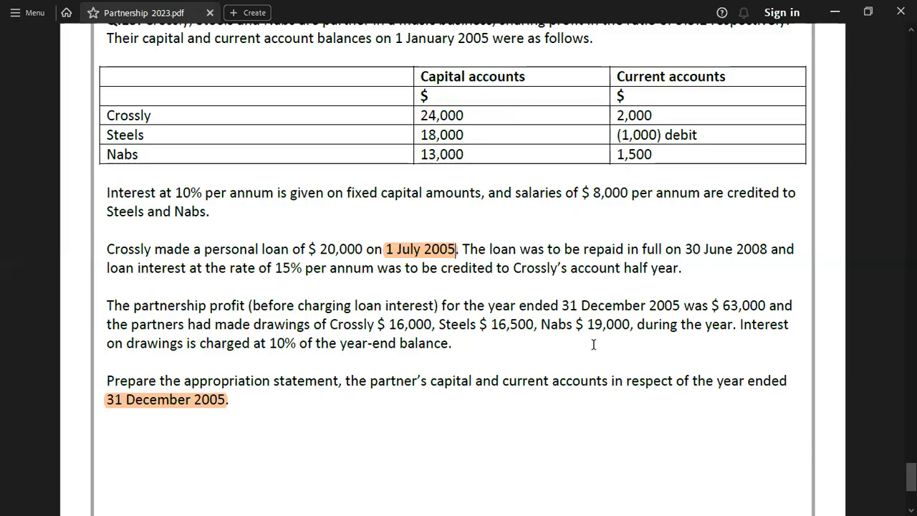
pyautogui.hotkey('alt', 'Tab')
pyautogui.write('1900')
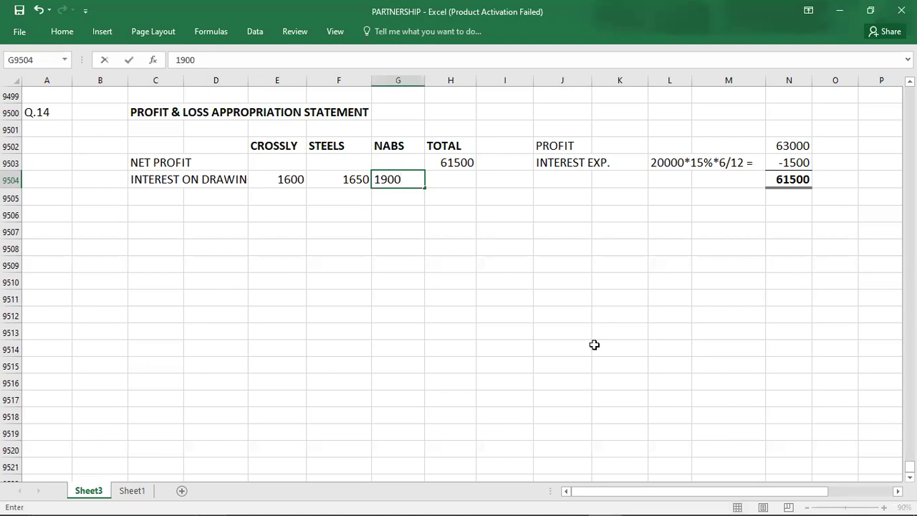
pyautogui.press('Tab')
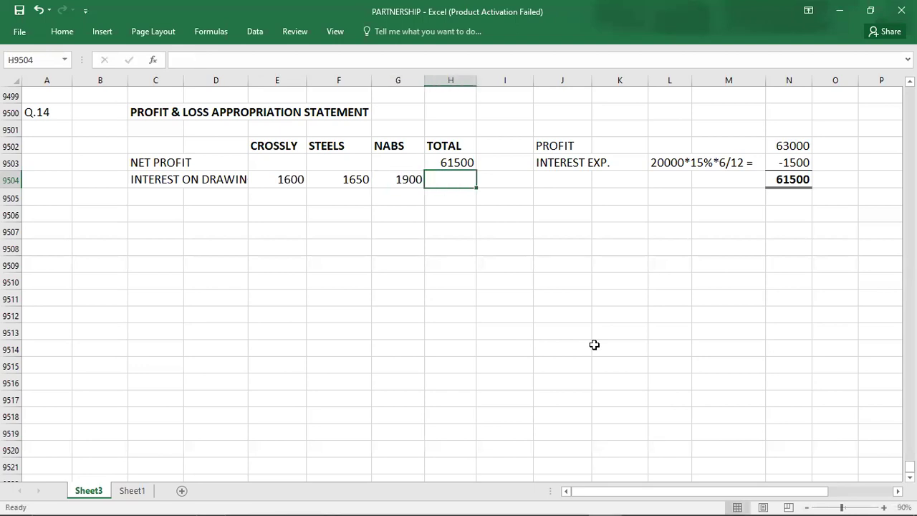
# - Sum the three partners' interest on drawings, enter 5150 in H9504, and widen column D to fit the row label
pyautogui.hotkey('shift', 'Left')
pyautogui.hotkey('shift', 'Left')
pyautogui.hotkey('shift', 'Left')
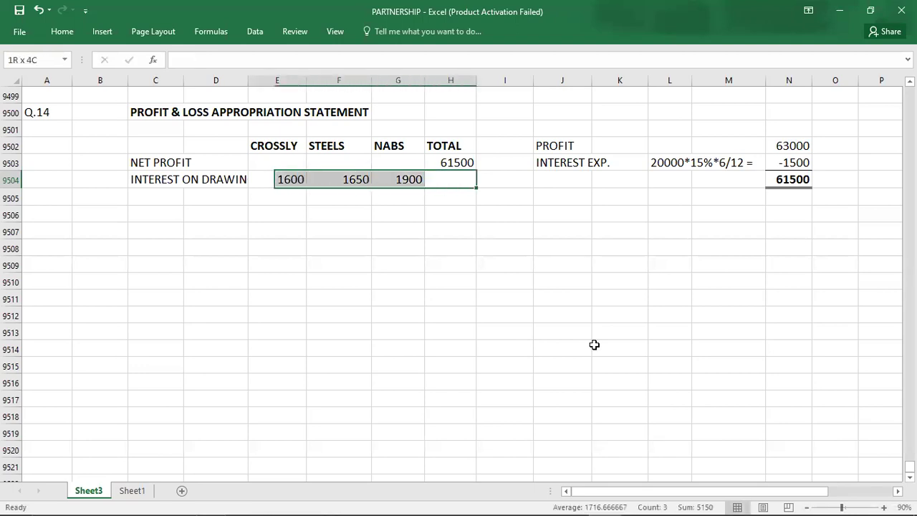
pyautogui.hotkey('shift', 'Right')
pyautogui.hotkey('shift', 'Right')
pyautogui.hotkey('shift', 'Right')
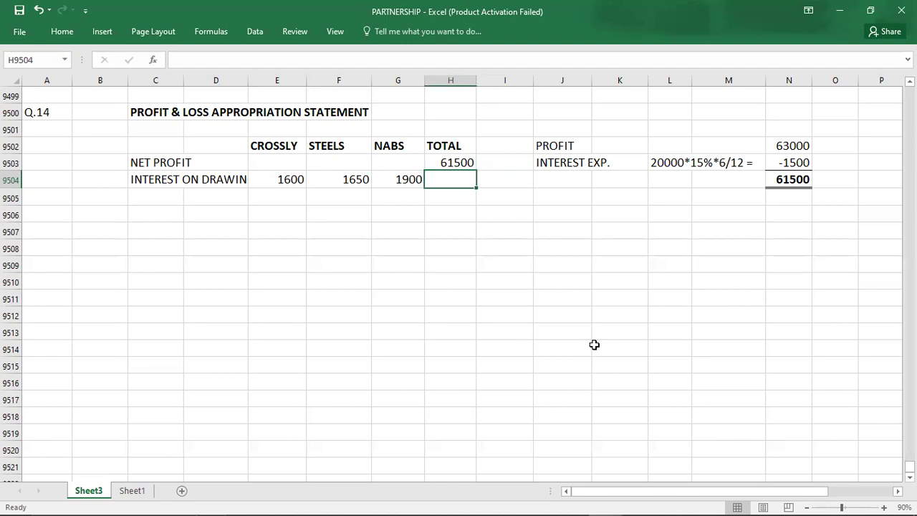
pyautogui.write('5150')
pyautogui.press('Left')
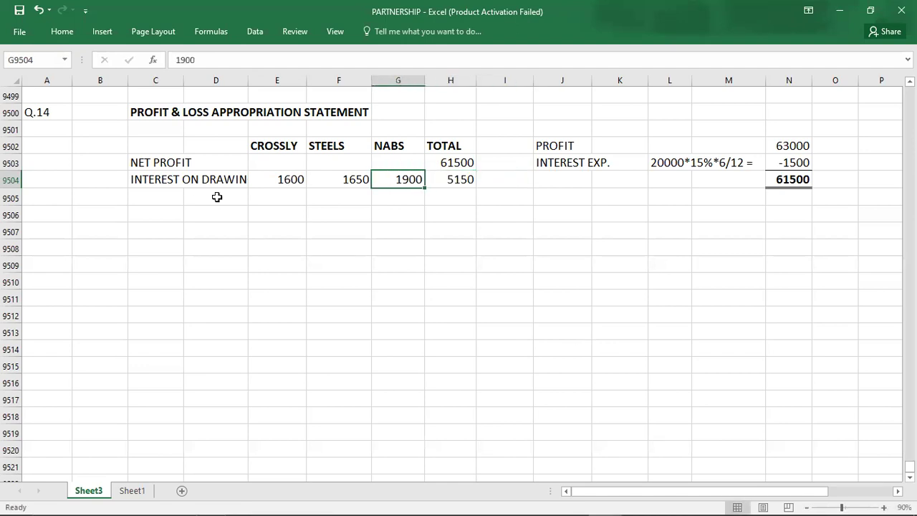
pyautogui.moveTo(247, 84); pyautogui.dragTo(262, 81)
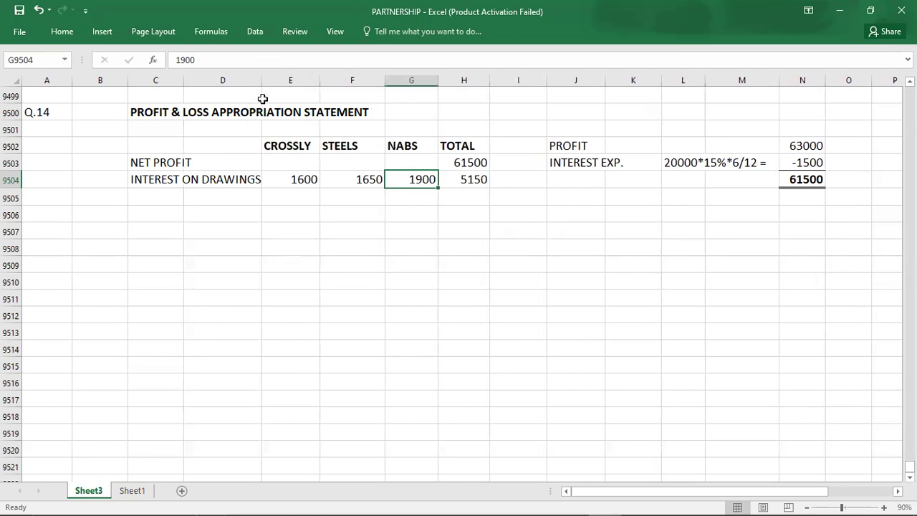
# - Change the first partner's interest on drawings in E9504 to -1600
pyautogui.doubleClick(288, 180)
pyautogui.write('-')
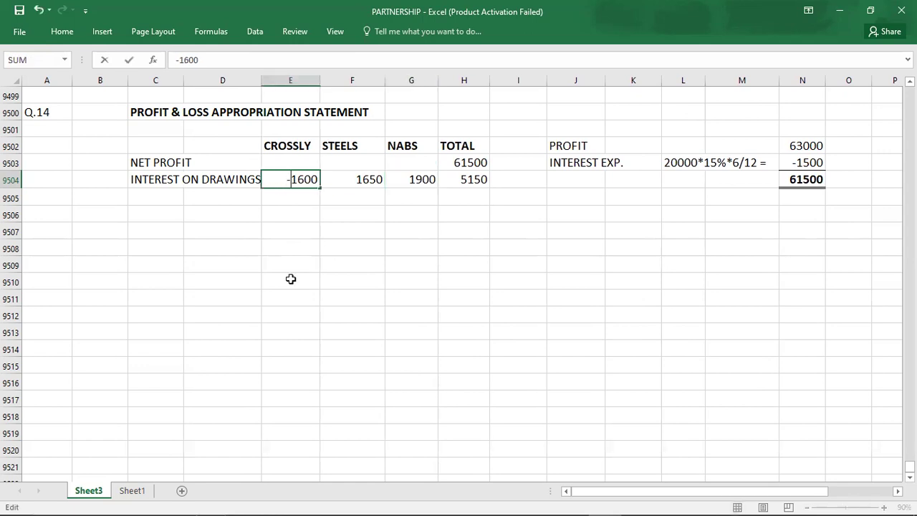
pyautogui.click(353, 181)
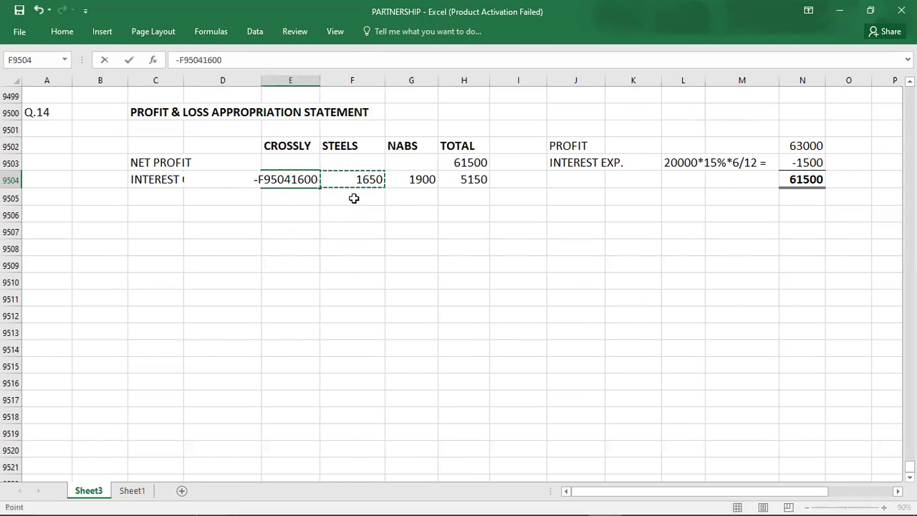
pyautogui.press('BackSpace')
pyautogui.press('BackSpace')
pyautogui.press('BackSpace')
pyautogui.press('BackSpace')
pyautogui.press('BackSpace')
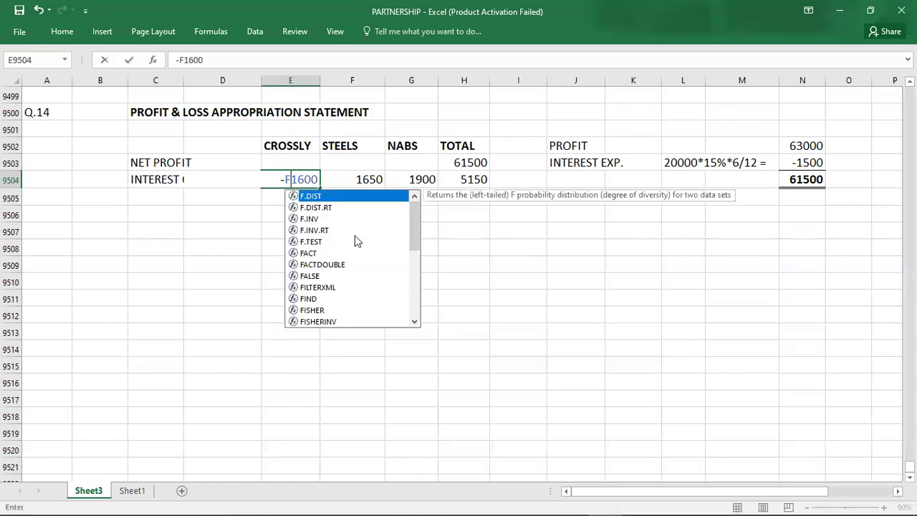
pyautogui.press('Return')
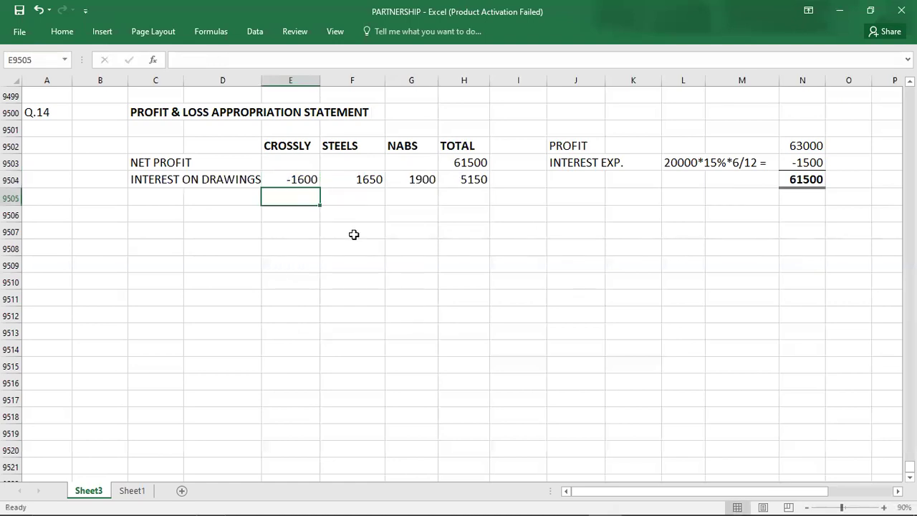
# - Make the remaining interest on drawings figures negative, with -1650 in F9504 and -1900 in G9504
pyautogui.doubleClick(351, 179)
pyautogui.write('-')
pyautogui.press('Tab')
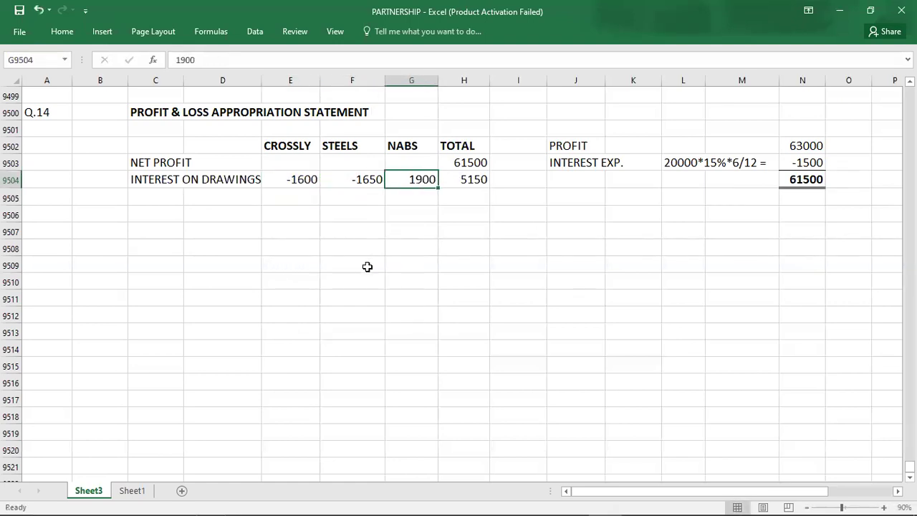
pyautogui.write('-1900')
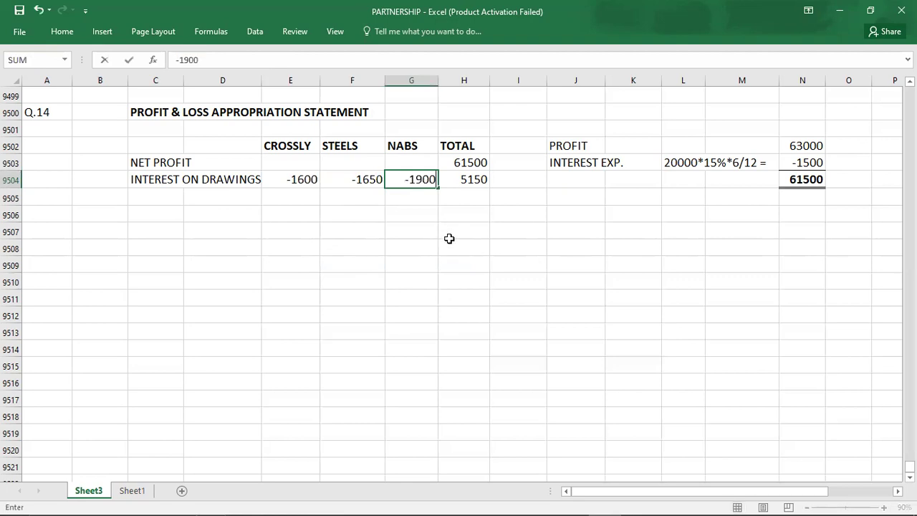
pyautogui.press('Return')
# - Select the total interest on drawings in H9504 and bring up the cell formatting options
pyautogui.press('Right')
pyautogui.press('Up')
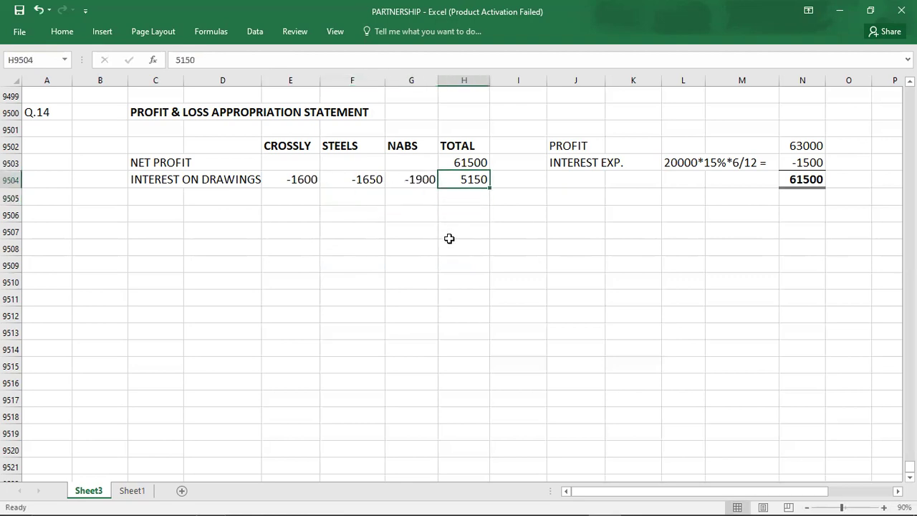
pyautogui.click(77, 32)
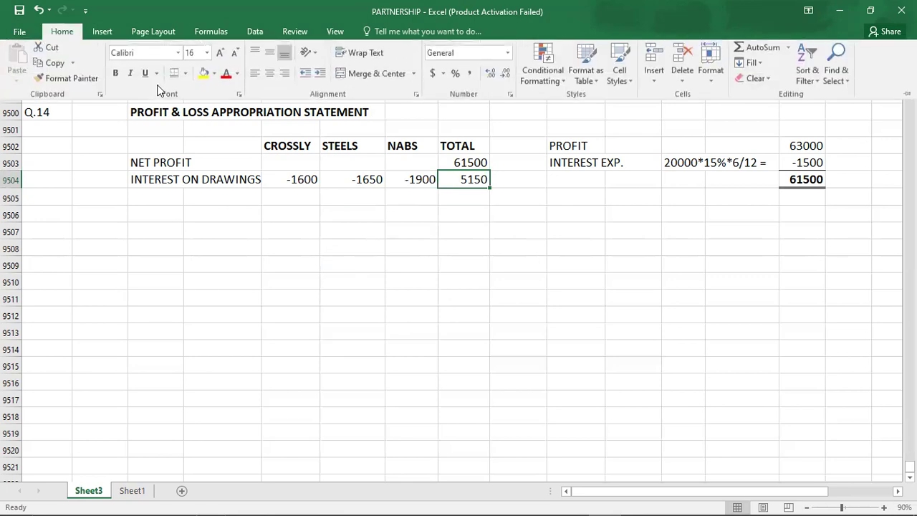
# - Apply a bottom border to the interest on drawings total in H9504
pyautogui.click(185, 76)
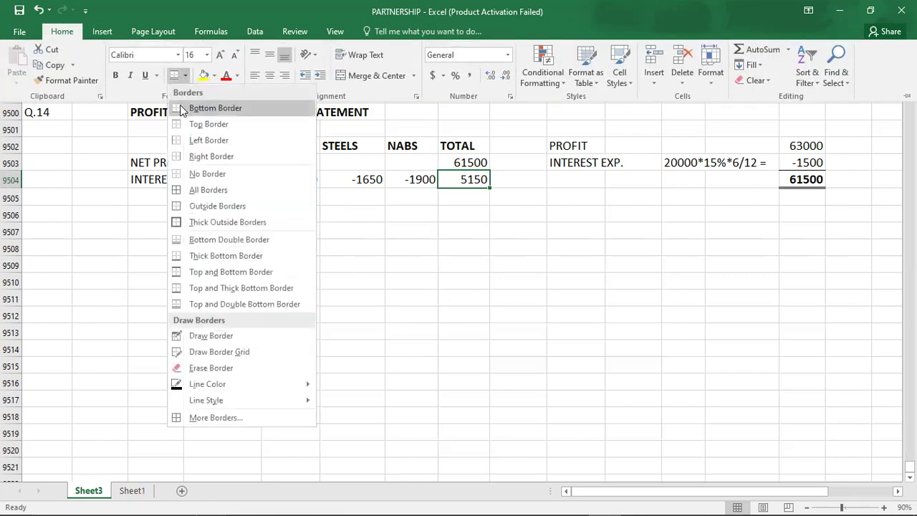
pyautogui.click(180, 119)
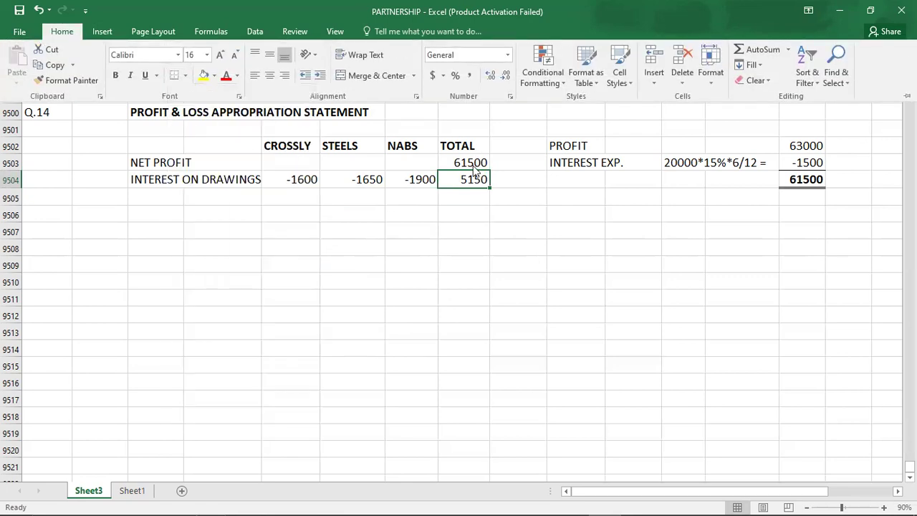
pyautogui.click(475, 177)
# - Sum the net profit and the interest on drawings total, and enter the subtotal 66650 in H9505
pyautogui.click(472, 163)
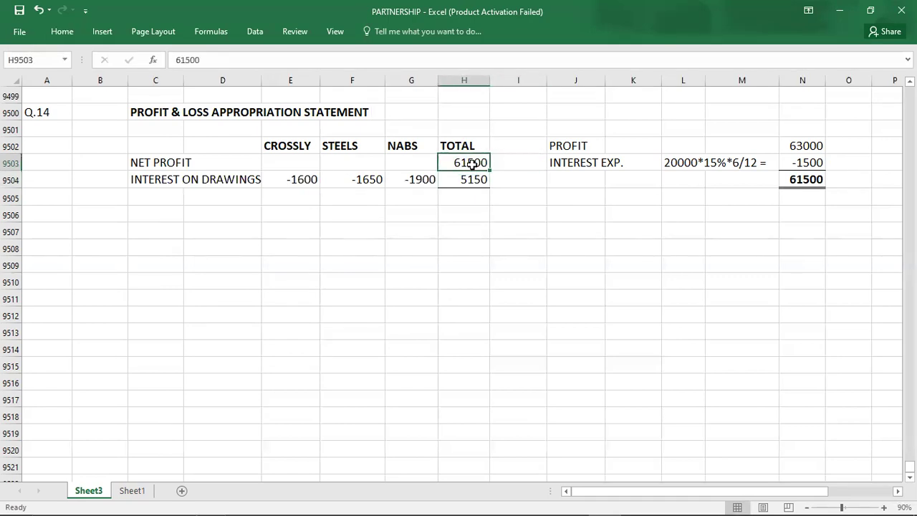
pyautogui.hotkey('shift', 'Down')
pyautogui.press('Down')
pyautogui.press('Down')
pyautogui.write('66')
pyautogui.write('6650')
pyautogui.press('Return')
pyautogui.press('Up')
pyautogui.write('66650')
pyautogui.press('Return')
# - Check the question in Partnership 2023.pdf and label C9506 in the Excel sheet INTEREST ON CAPITAL
pyautogui.press('Left')
pyautogui.press('Left')
pyautogui.press('Left')
pyautogui.press('Left')
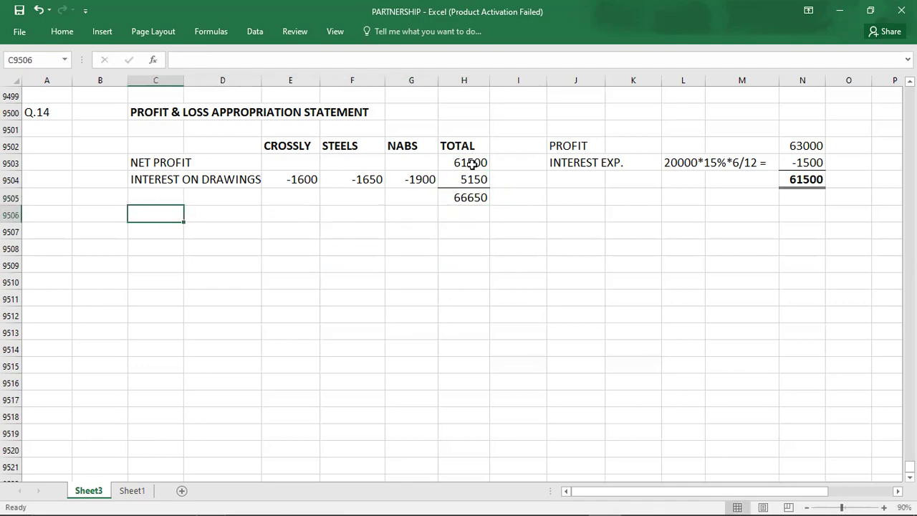
pyautogui.hotkey('alt', 'Tab')
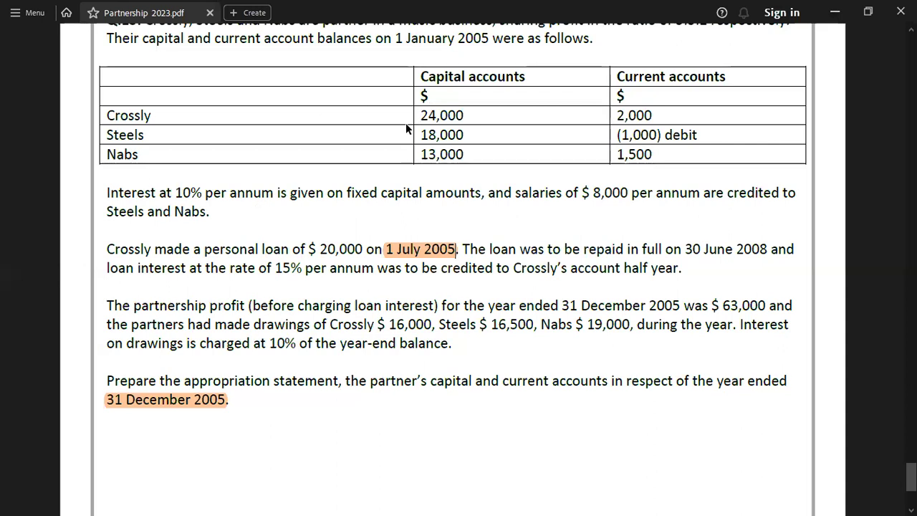
pyautogui.hotkey('alt', 'Tab')
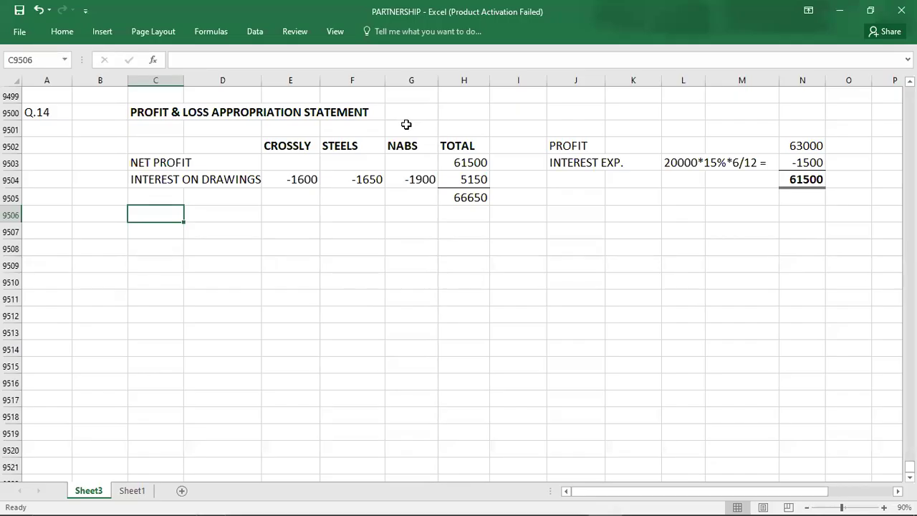
pyautogui.write('INTEREST ON CAPITAL')
pyautogui.press('Tab')
pyautogui.press('Tab')
# - Using the capital balances in Partnership 2023.pdf, enter the partners' interest on capital as 2400, 1800 and 1300 in E9506:G9506 of the Excel sheet
pyautogui.hotkey('alt', 'Tab')
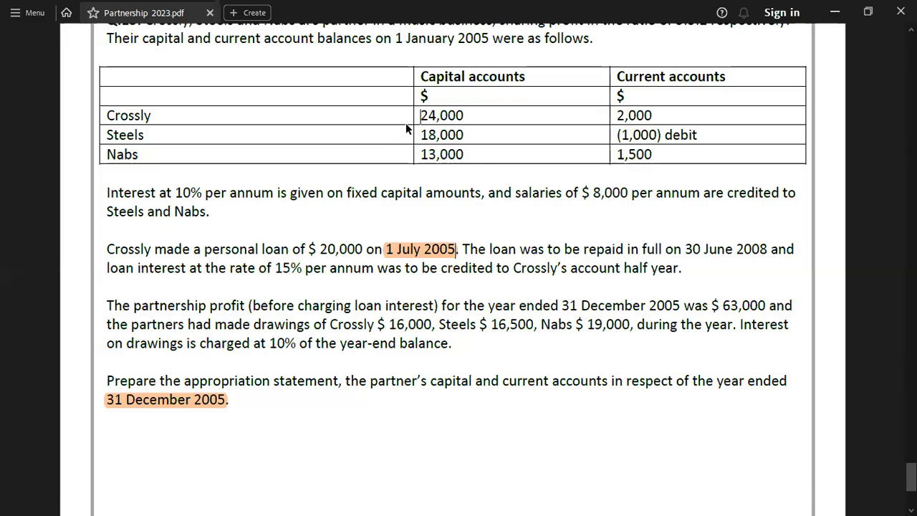
pyautogui.hotkey('alt', 'Tab')
pyautogui.write('2400')
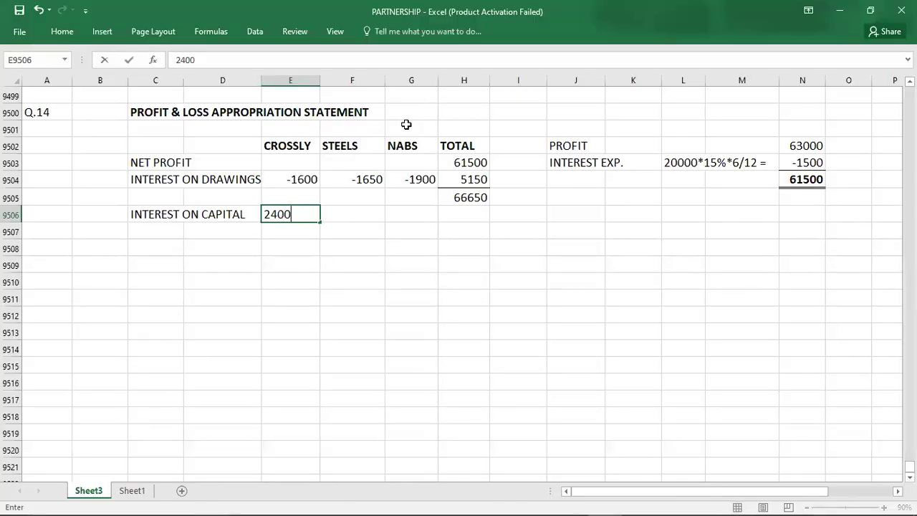
pyautogui.press('Tab')
pyautogui.hotkey('alt', 'Tab')
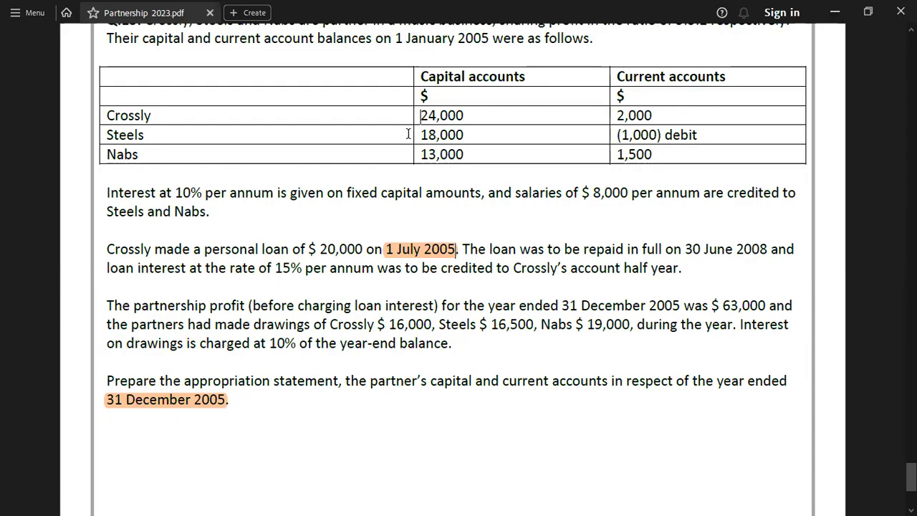
pyautogui.hotkey('alt', 'Tab')
pyautogui.write('1800')
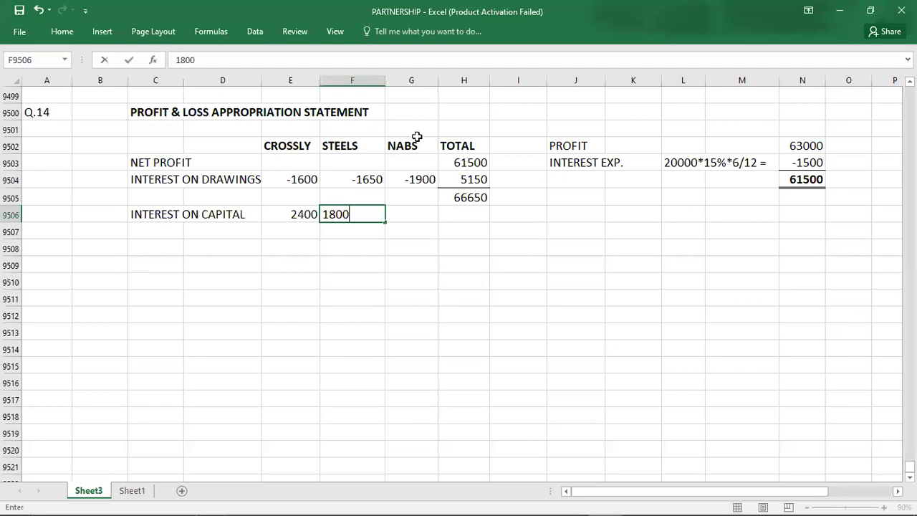
pyautogui.press('Tab')
pyautogui.hotkey('alt', 'Tab')
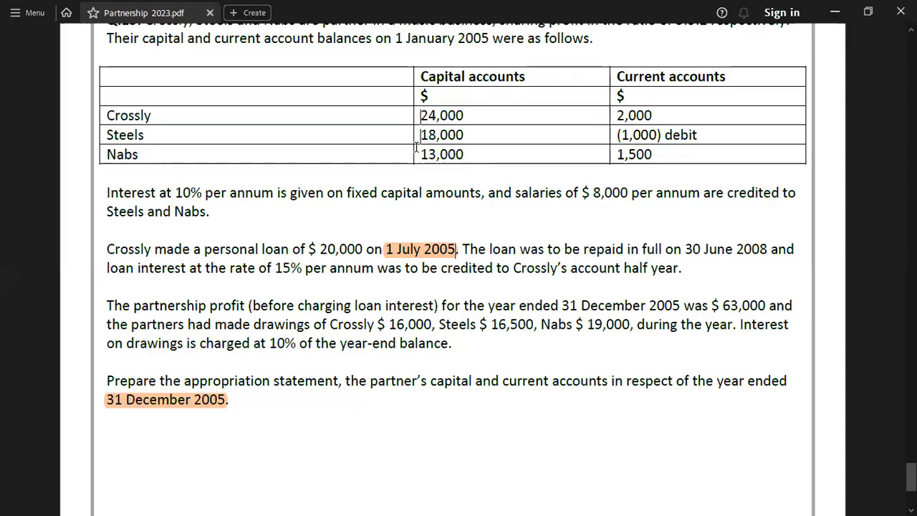
pyautogui.hotkey('alt', 'Tab')
pyautogui.write('1300')
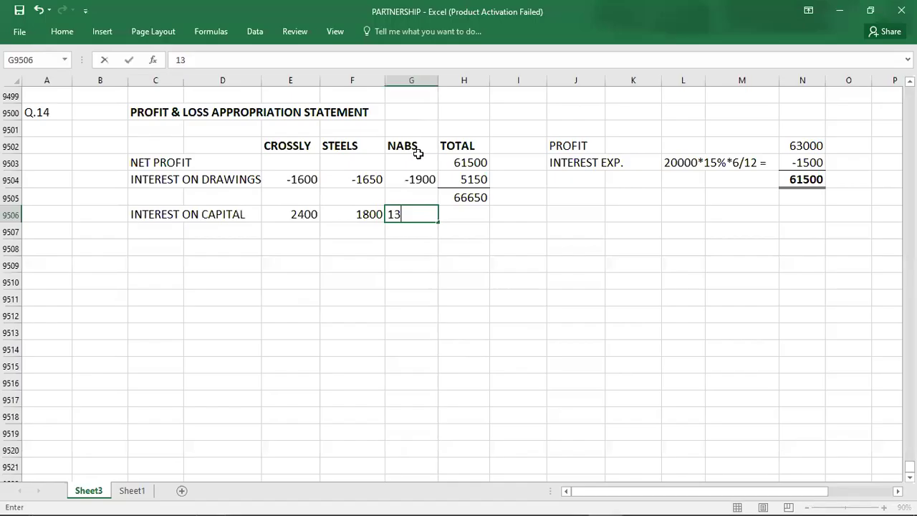
pyautogui.press('Tab')
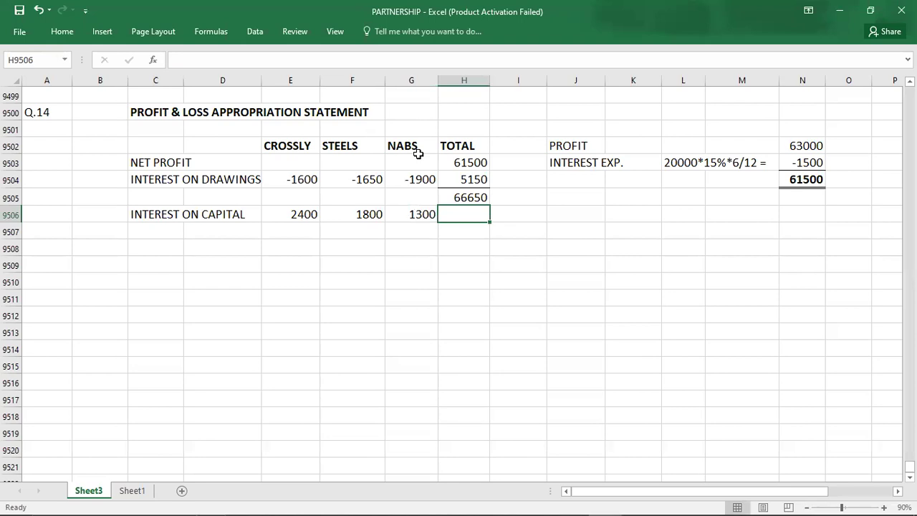
# - Sum the three partners' interest on capital and enter the total as -5500 in H9506
pyautogui.press('Left')
pyautogui.hotkey('shift', 'Left')
pyautogui.hotkey('shift', 'Left')
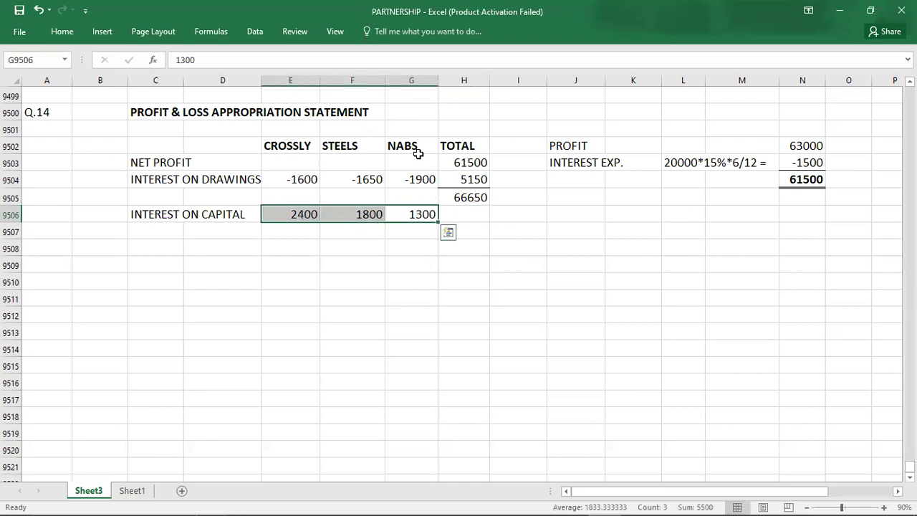
pyautogui.press('Right')
pyautogui.write('5500')
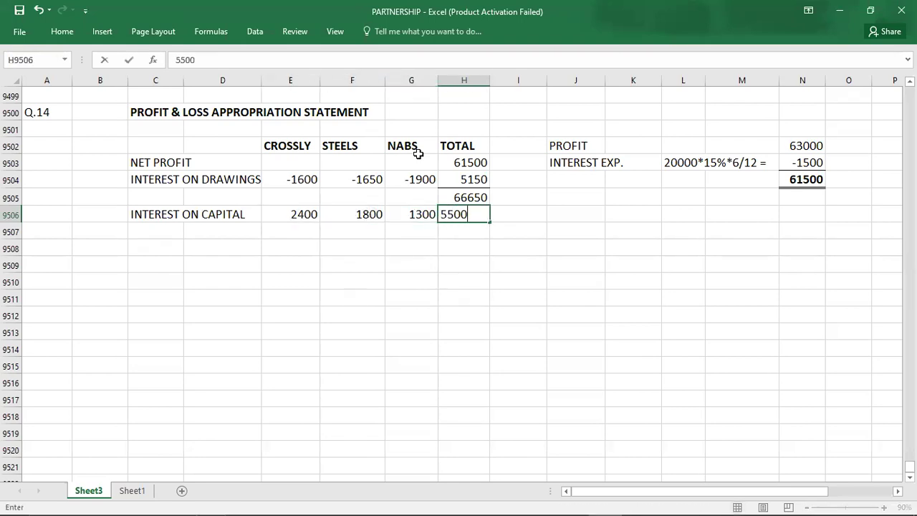
pyautogui.press('BackSpace')
pyautogui.press('BackSpace')
pyautogui.press('BackSpace')
pyautogui.press('BackSpace')
pyautogui.write('-5500')
pyautogui.press('Return')
# - Check the salary terms in Partnership 2023.pdf and label C9507 in the Excel sheet SALARY
pyautogui.press('Left')
pyautogui.press('Left')
pyautogui.press('Left')
pyautogui.press('Left')
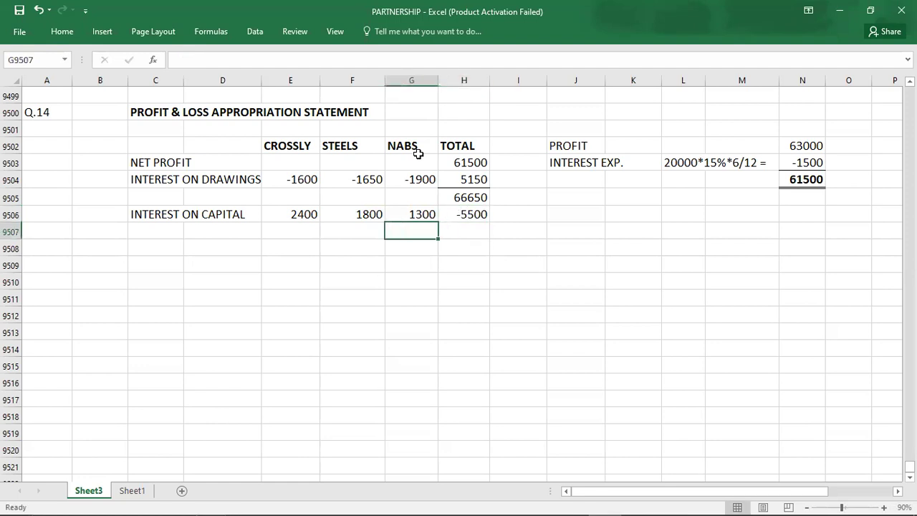
pyautogui.press('Left')
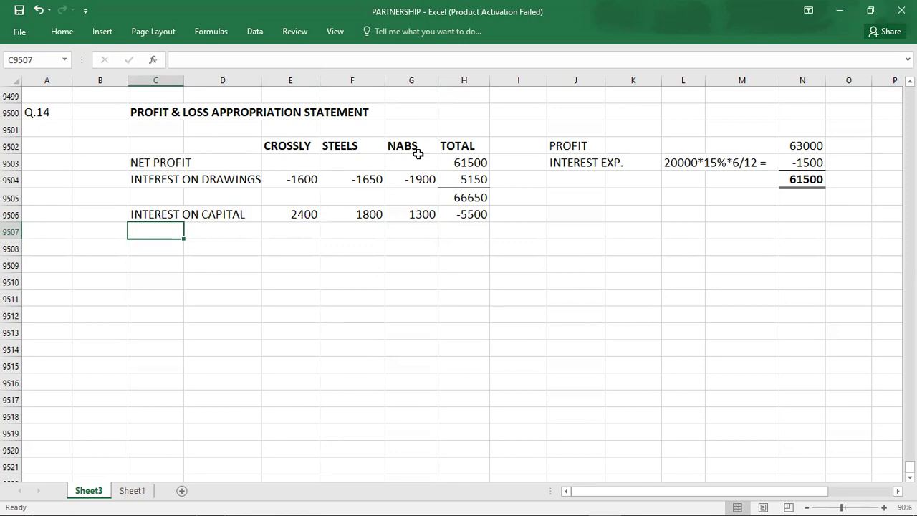
pyautogui.hotkey('alt', 'Tab')
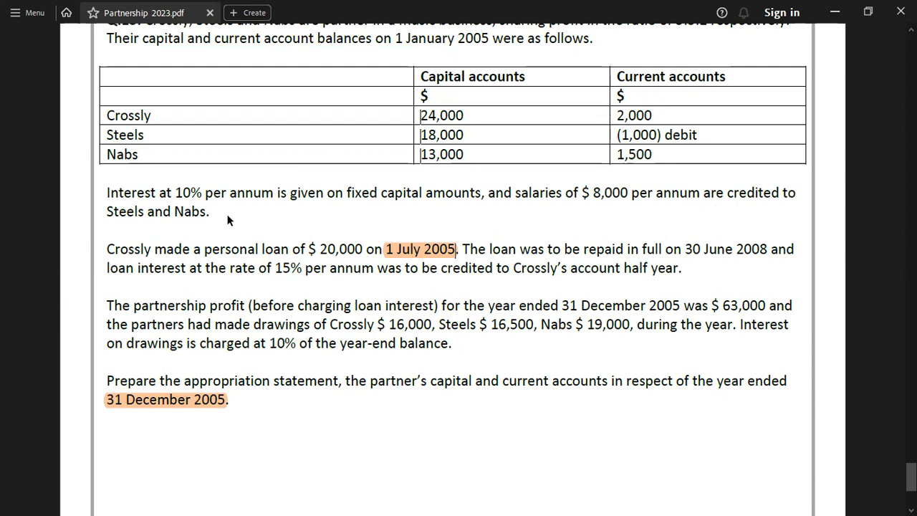
pyautogui.hotkey('alt', 'Tab')
pyautogui.write('SALAR')
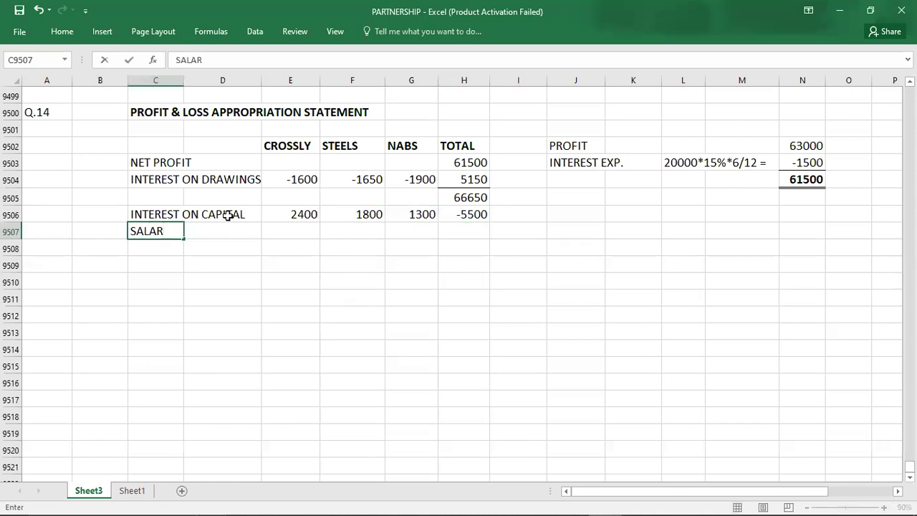
pyautogui.write('Y')
# - Enter a salary of 8000 in both F9507 and G9507, and the total -16000 in H9507
pyautogui.press('Tab')
pyautogui.press('Tab')
pyautogui.press('Tab')
pyautogui.write('8000')
pyautogui.write('000')
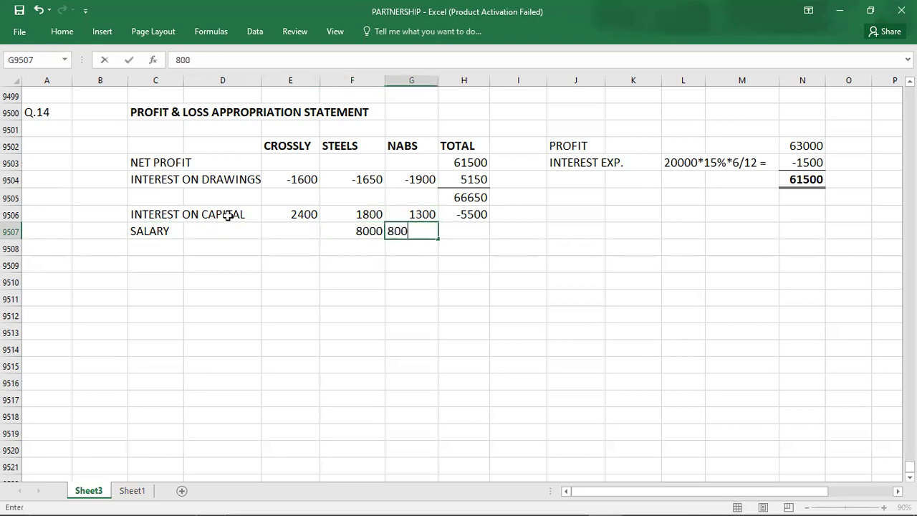
pyautogui.press('Tab')
pyautogui.write('-16000')
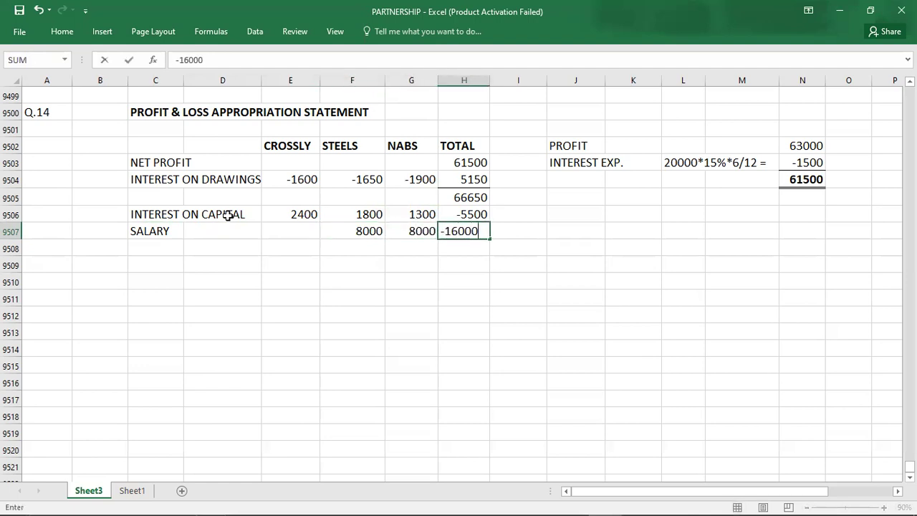
pyautogui.press('Return')
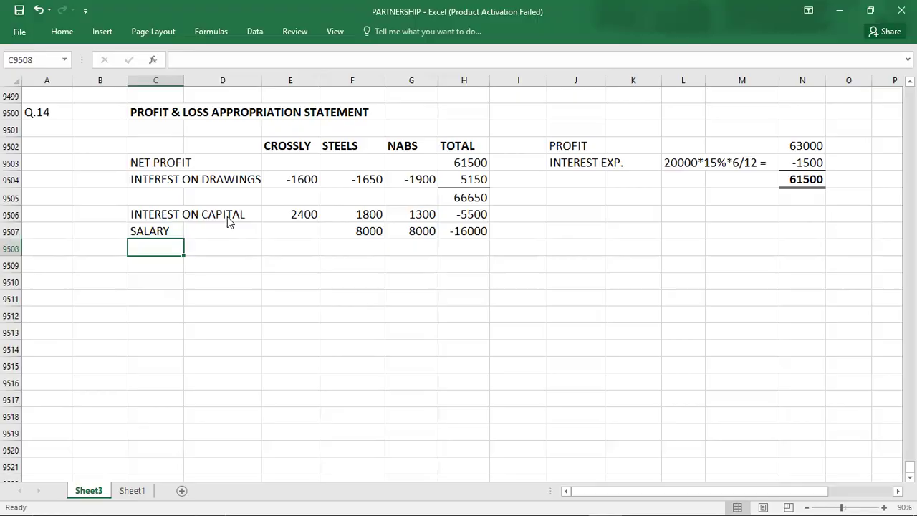
# - Consult the question in Partnership 2023.pdf and label C9508 in the Excel sheet REMAINING PROFIT SHARE
pyautogui.hotkey('alt', 'Tab')
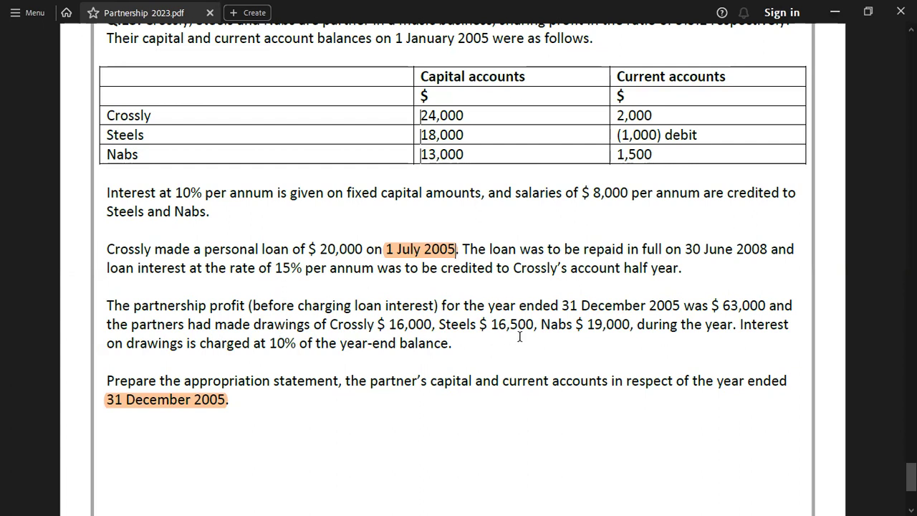
pyautogui.hotkey('alt', 'Tab')
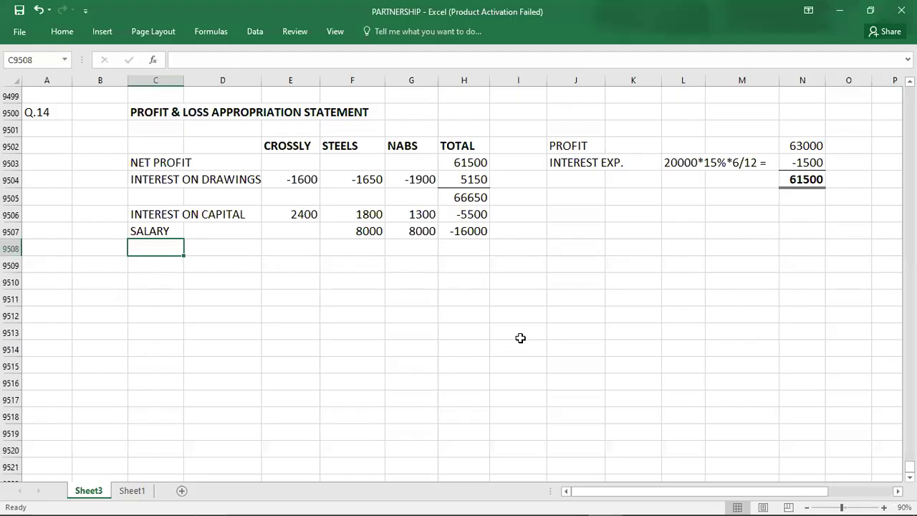
pyautogui.write('REMAINING PROFIT SHARE')
# - Sum H9505:H9507 to find the remaining profit and enter 45150 in H9508
pyautogui.press('Right')
pyautogui.press('Right')
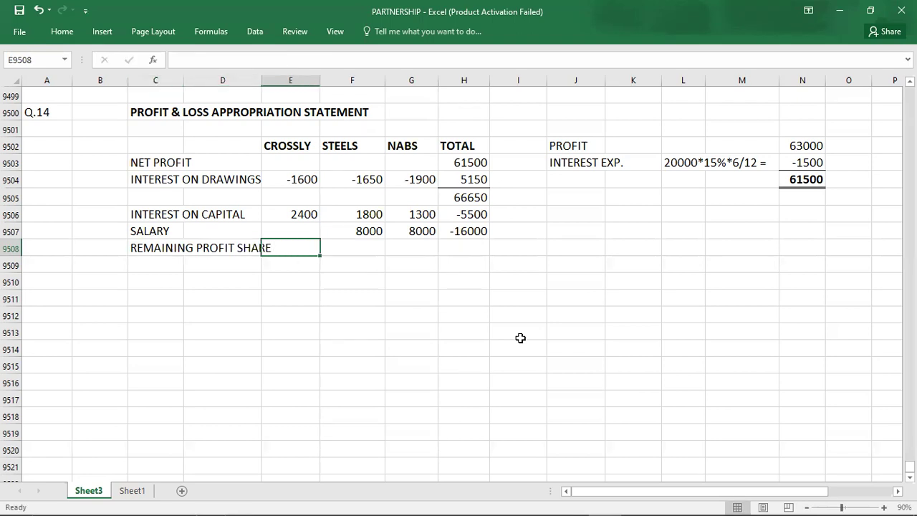
pyautogui.press('Right')
pyautogui.press('Right')
pyautogui.press('Right')
pyautogui.press('Up')
pyautogui.press('Up')
pyautogui.press('Up')
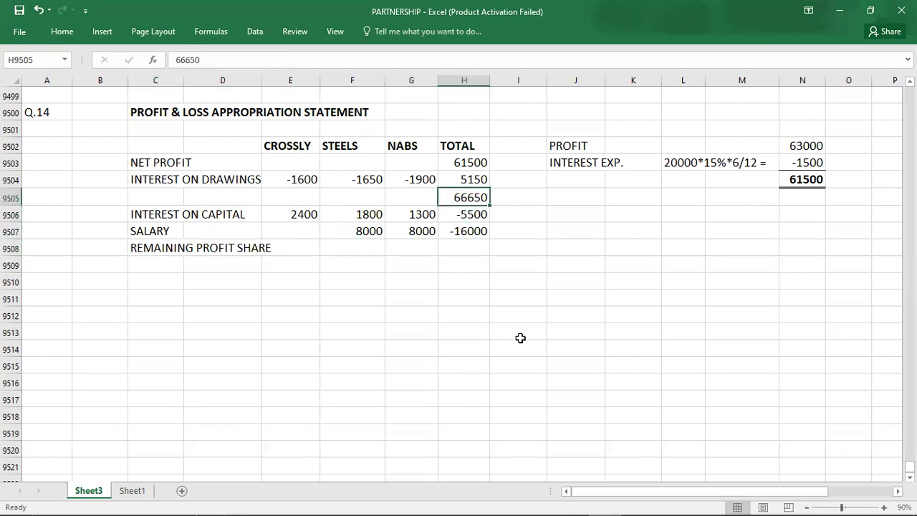
pyautogui.hotkey('shift', 'Down')
pyautogui.hotkey('shift', 'Down')
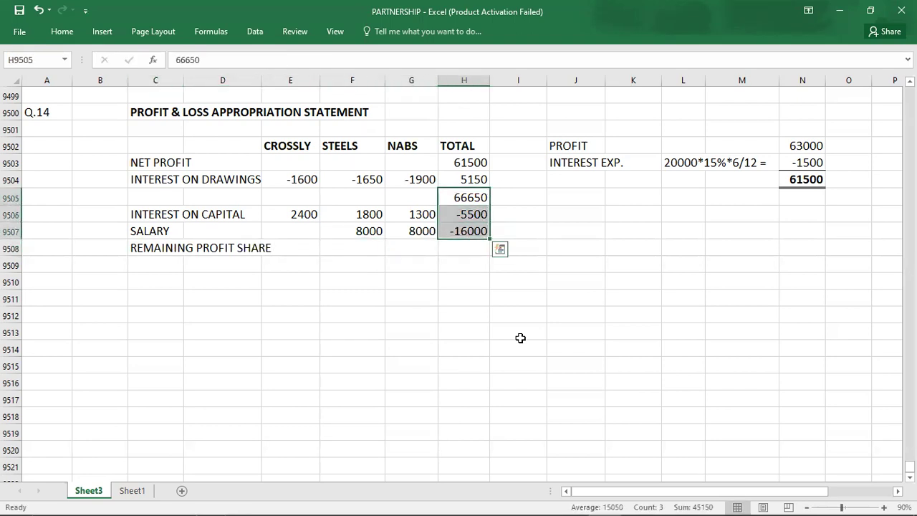
pyautogui.press('Down')
pyautogui.press('Down')
pyautogui.press('Down')
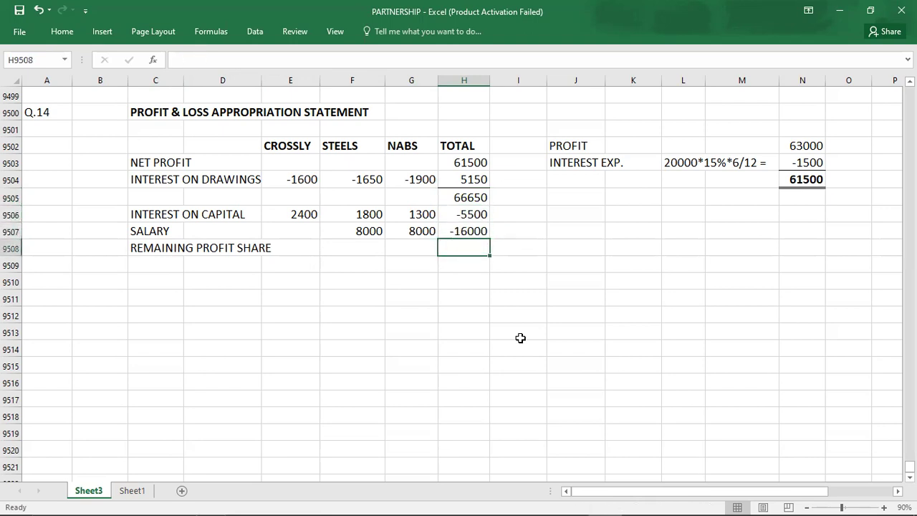
pyautogui.write('45150')
# - Look up the profit-sharing ratio in Partnership 2023.pdf and widen column D in the Excel sheet to fit the REMAINING PROFIT SHARE label
pyautogui.press('Left')
pyautogui.press('Left')
pyautogui.press('Left')
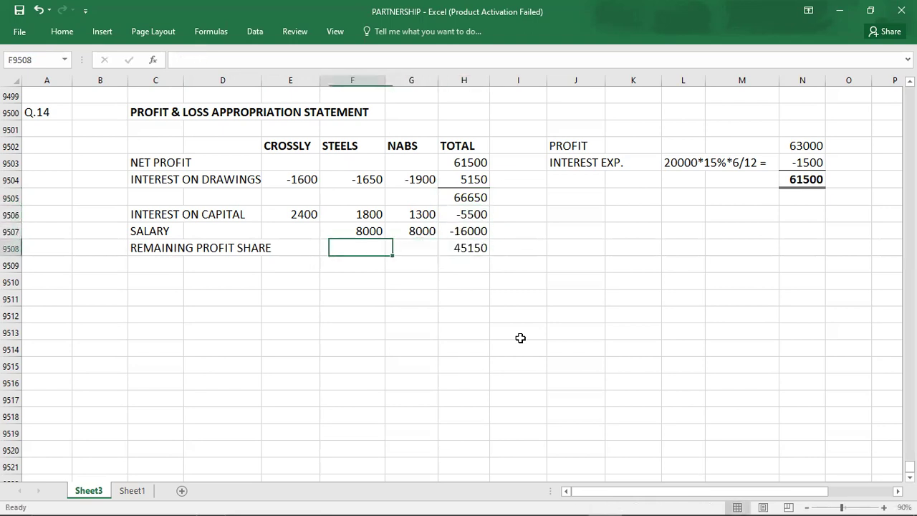
pyautogui.hotkey('alt', 'Tab')
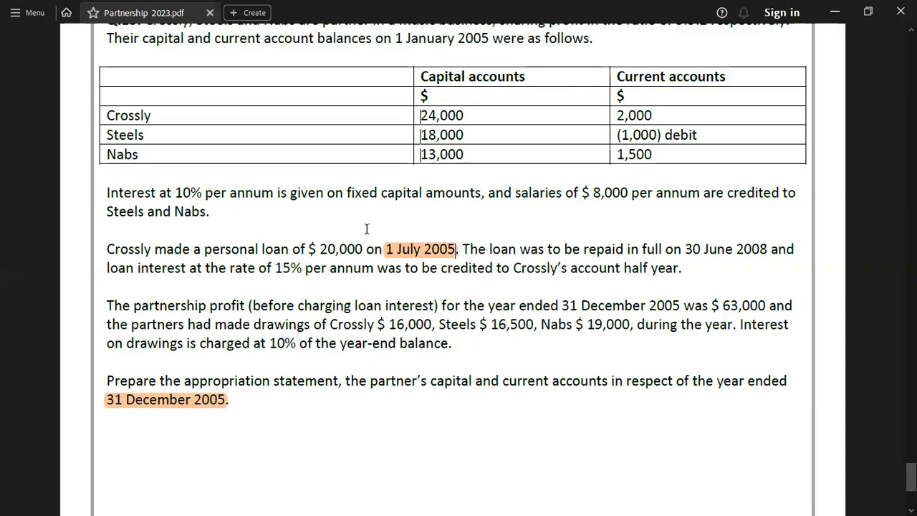
pyautogui.scroll(2, 1, 194)
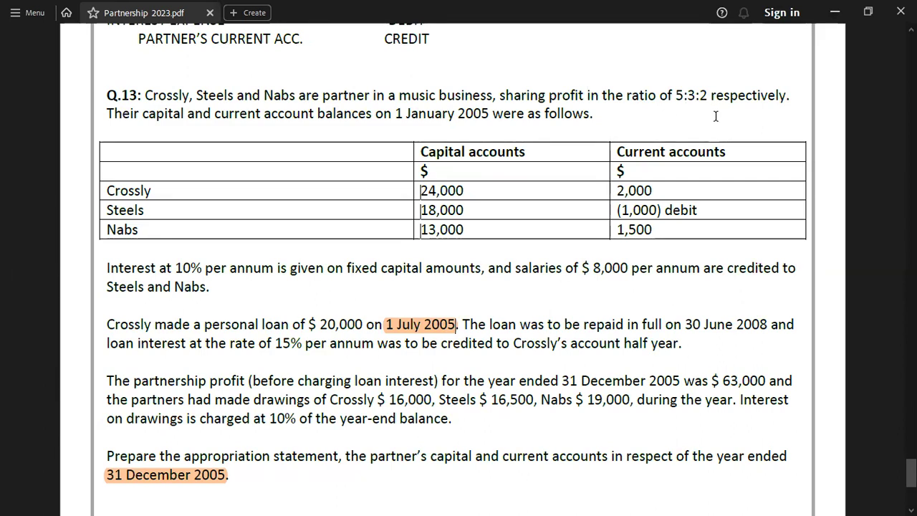
pyautogui.hotkey('alt', 'Tab')
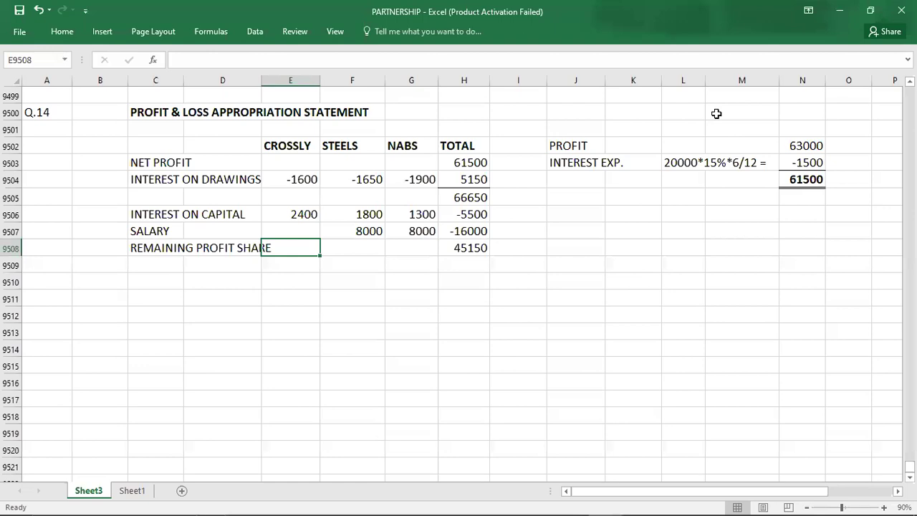
pyautogui.moveTo(261, 81); pyautogui.dragTo(274, 80)
# - Enter the partners' remaining profit shares in row 9508: 22575 in E9508, 13545 in F9508 and 9030 in G9508
pyautogui.click(460, 248)
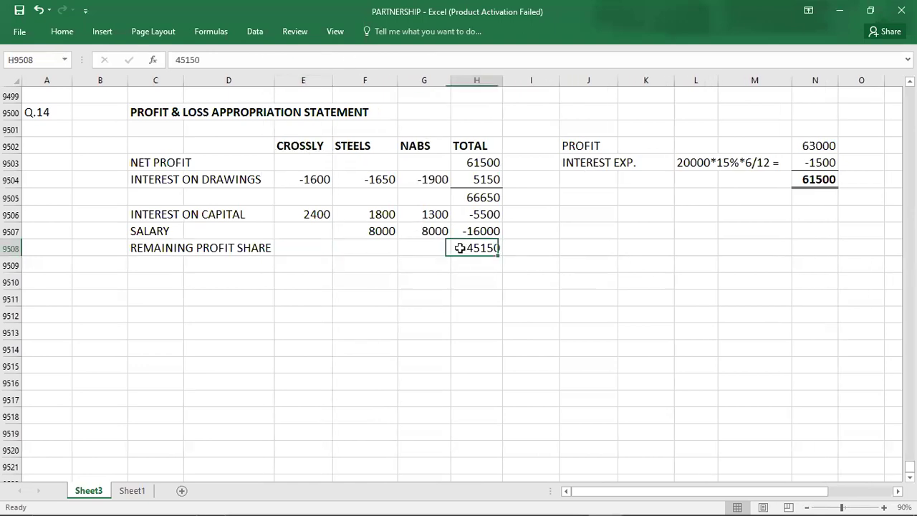
pyautogui.click(308, 248)
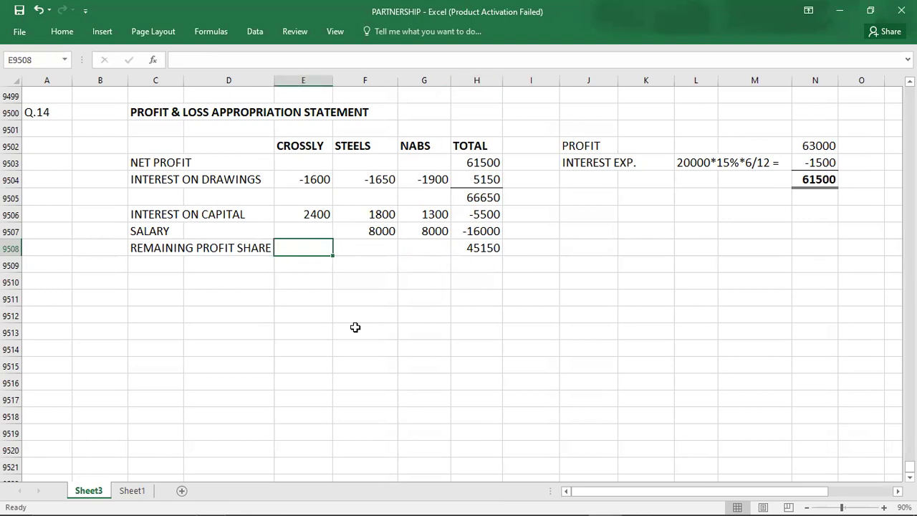
pyautogui.write('22575')
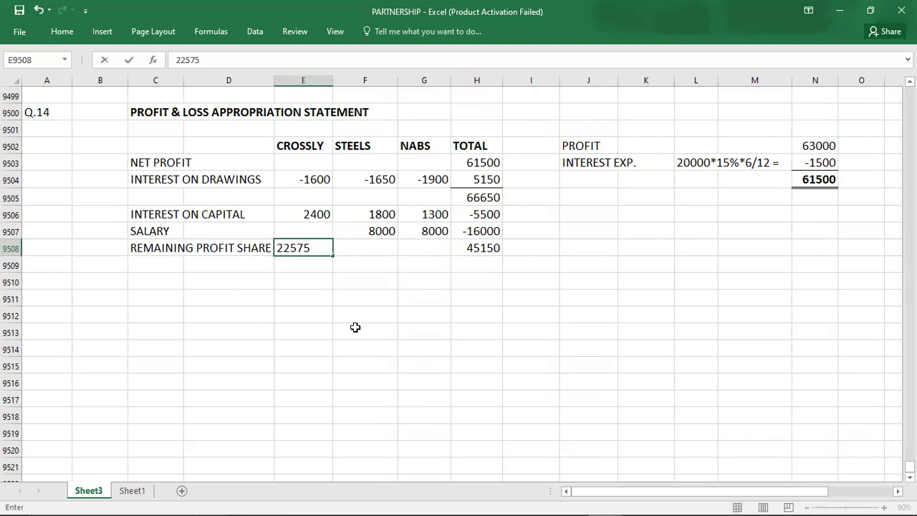
pyautogui.press('Tab')
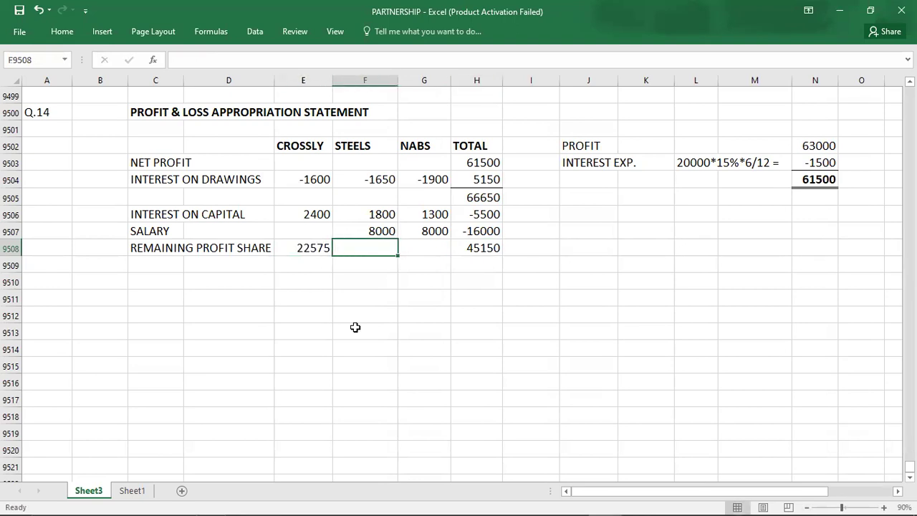
pyautogui.write('13545')
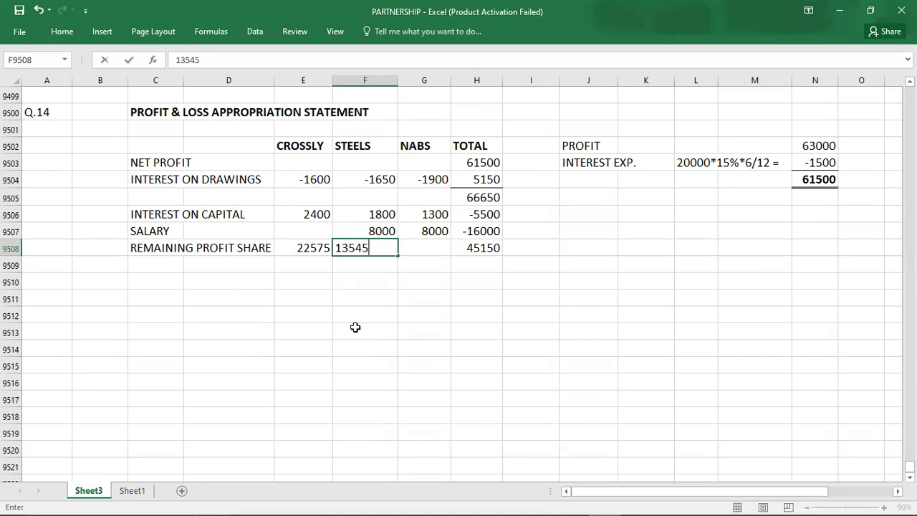
pyautogui.press('Tab')
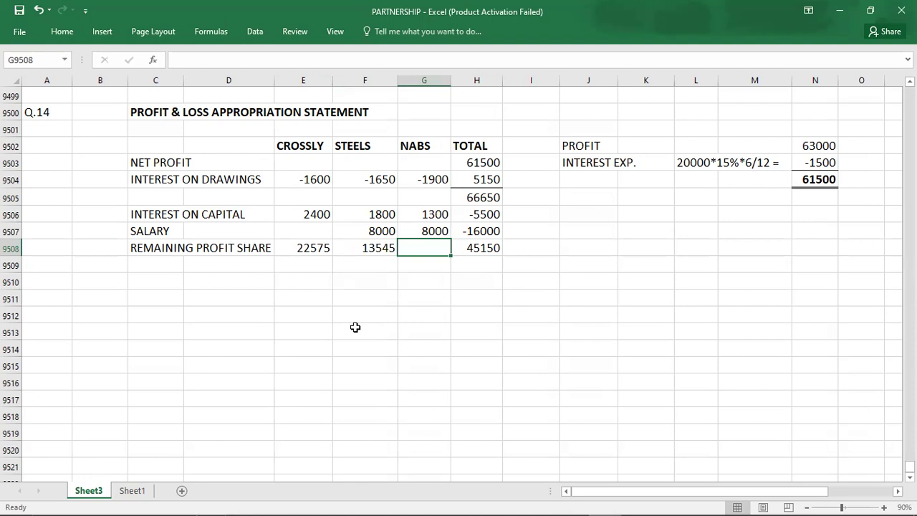
pyautogui.write('9030')
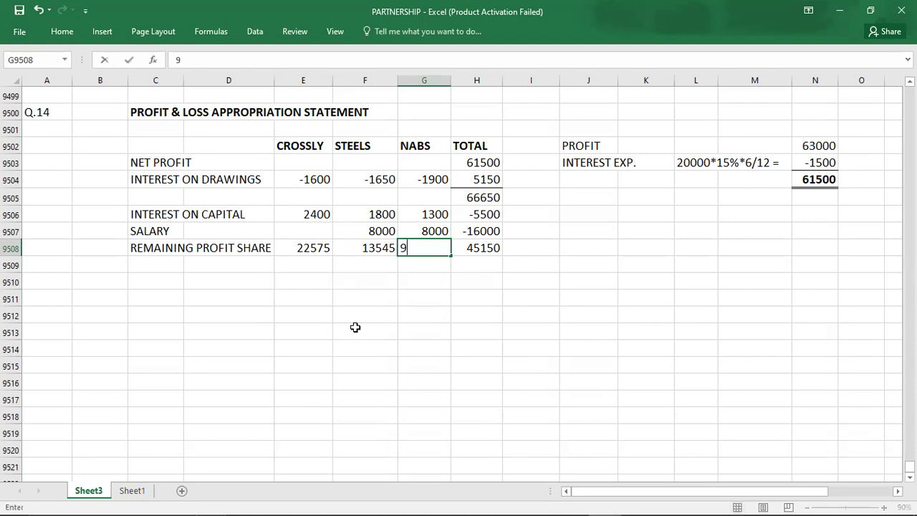
pyautogui.press('Return')
# - Label C9509 PROFIT SHARE
pyautogui.press('Left')
pyautogui.press('Left')
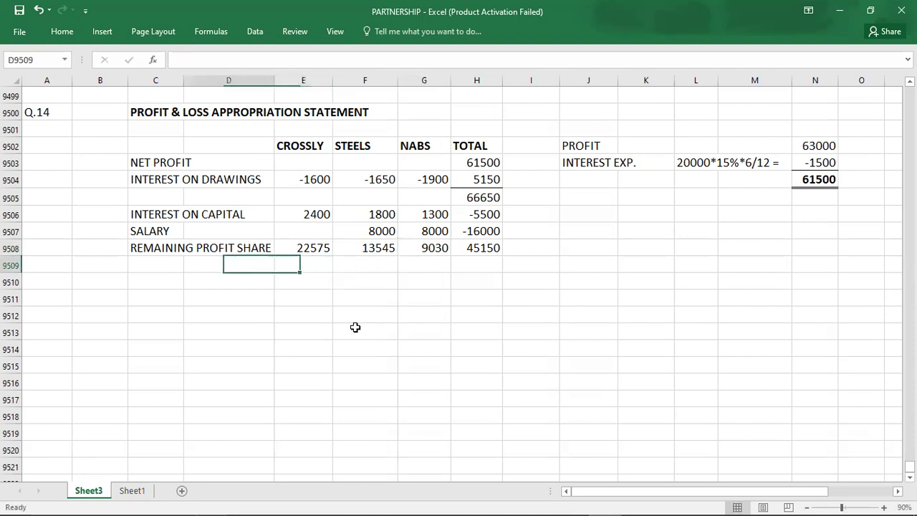
pyautogui.write('PROFIT ')
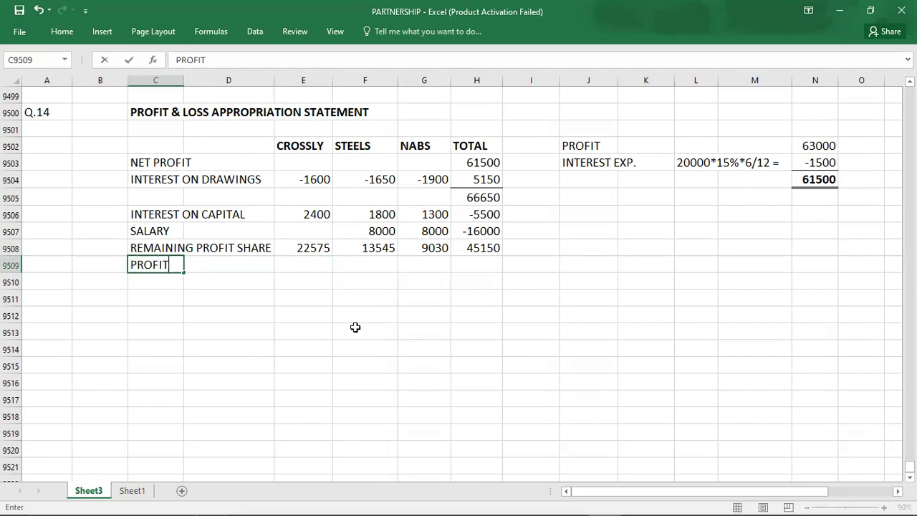
pyautogui.write('SAHRE')
pyautogui.press('Tab')
pyautogui.press('Tab')
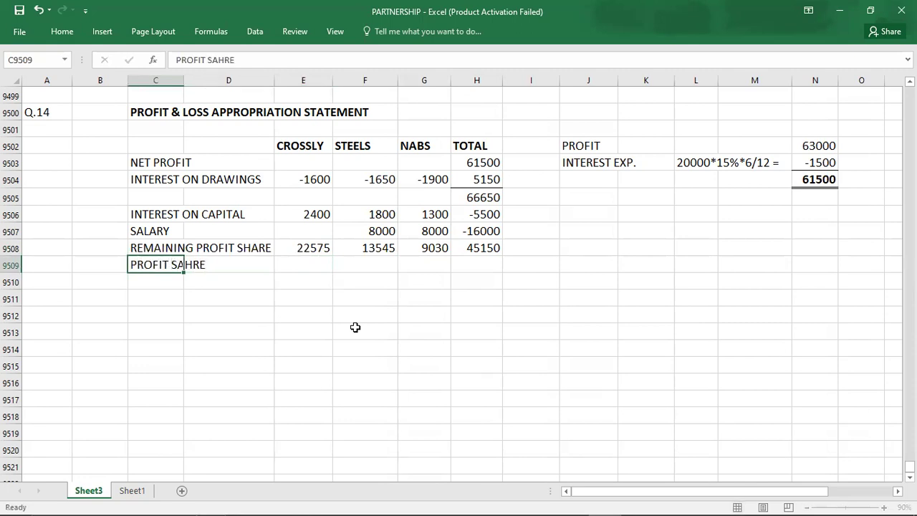
pyautogui.hotkey('shift', 'Right')
pyautogui.hotkey('shift', 'Right')
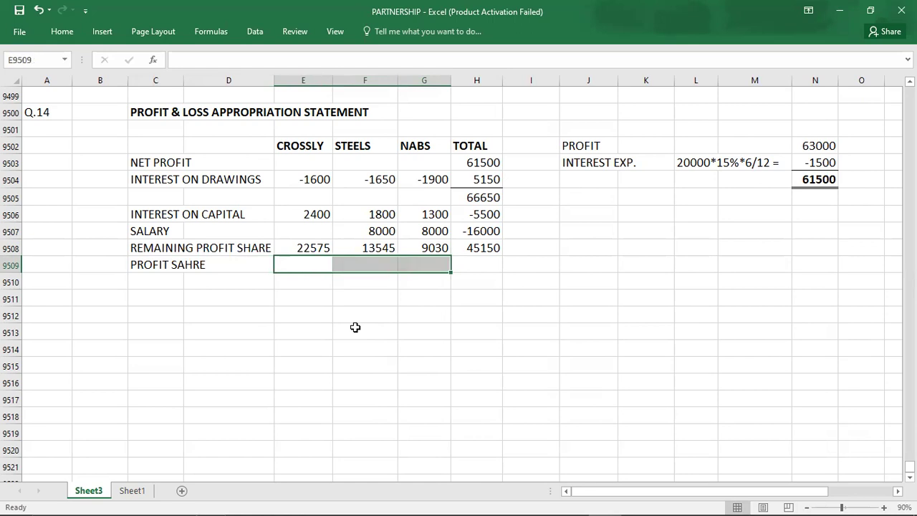
pyautogui.press('Left')
pyautogui.press('Left')
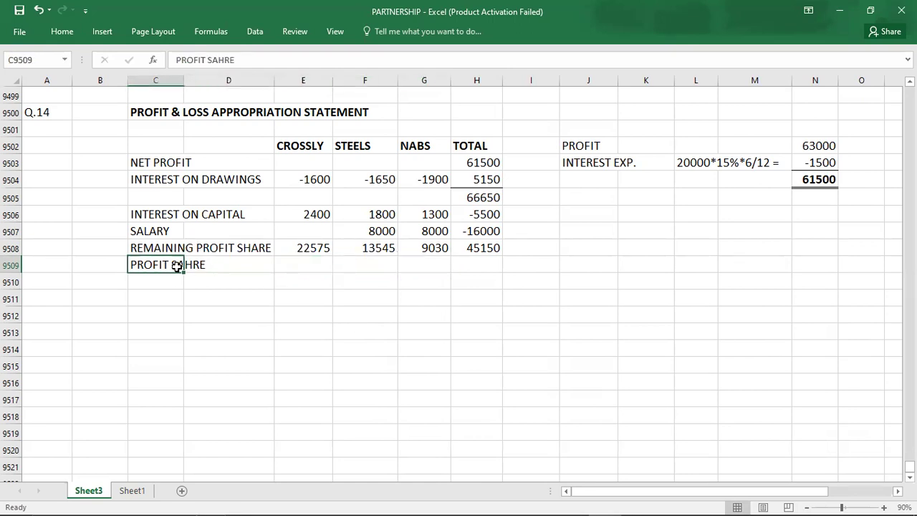
pyautogui.doubleClick(176, 263)
pyautogui.press('Delete')
pyautogui.press('Delete')
pyautogui.press('Delete')
pyautogui.press('Delete')
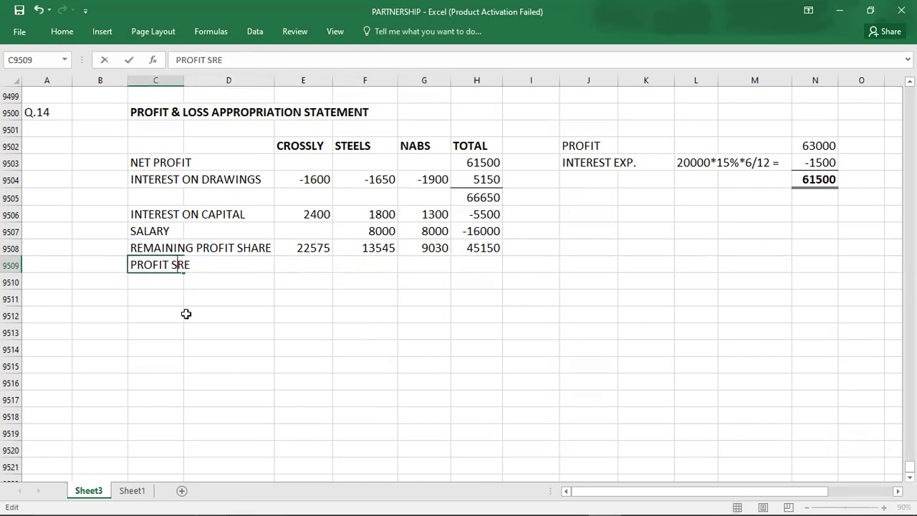
pyautogui.write('HARE')
# - Apply a top and double bottom border to E9509:H9509
pyautogui.press('Tab')
pyautogui.press('Tab')
pyautogui.hotkey('shift', 'Right')
pyautogui.hotkey('shift', 'Right')
pyautogui.hotkey('shift', 'Right')
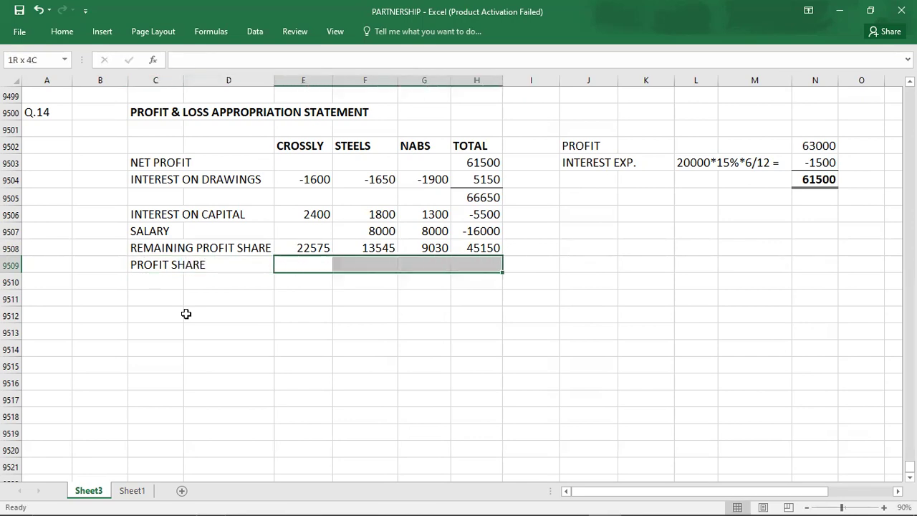
pyautogui.click(63, 31)
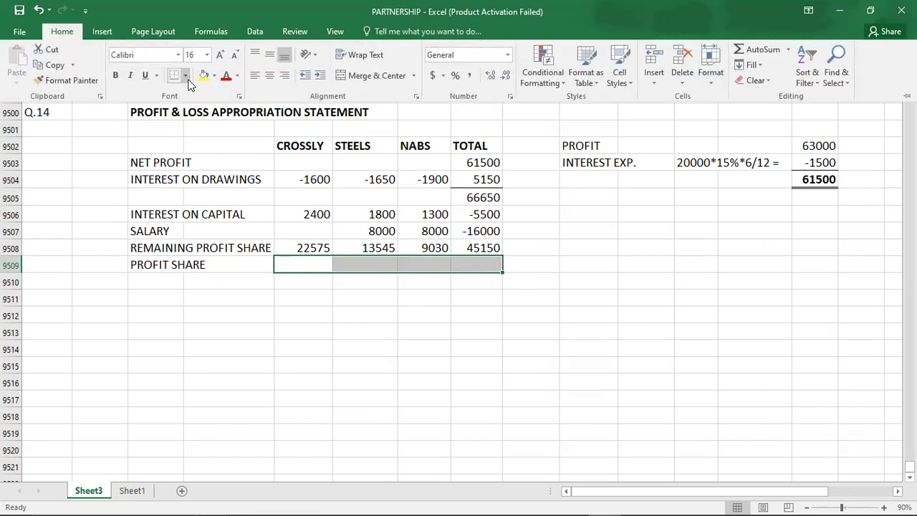
pyautogui.click(185, 75)
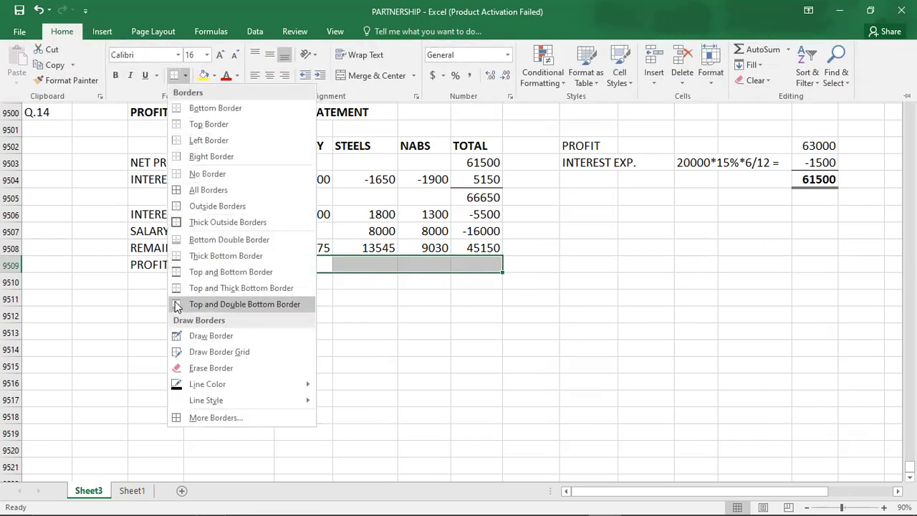
pyautogui.click(215, 305)
# - Sum E9504:E9508 to find the first partner's profit share and enter 23375 in E9509
pyautogui.click(303, 181)
pyautogui.click(304, 182)
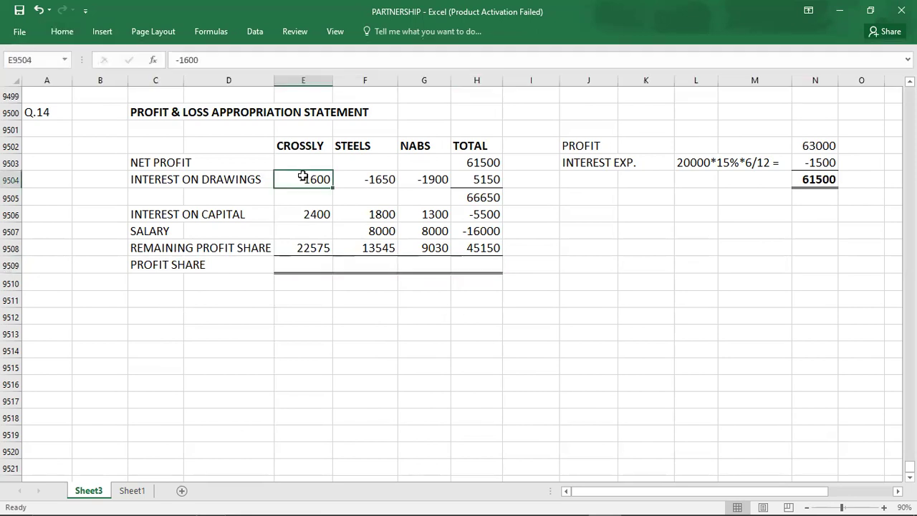
pyautogui.hotkey('shift', 'Down')
pyautogui.hotkey('shift', 'Down')
pyautogui.hotkey('shift', 'Down')
pyautogui.hotkey('shift', 'Down')
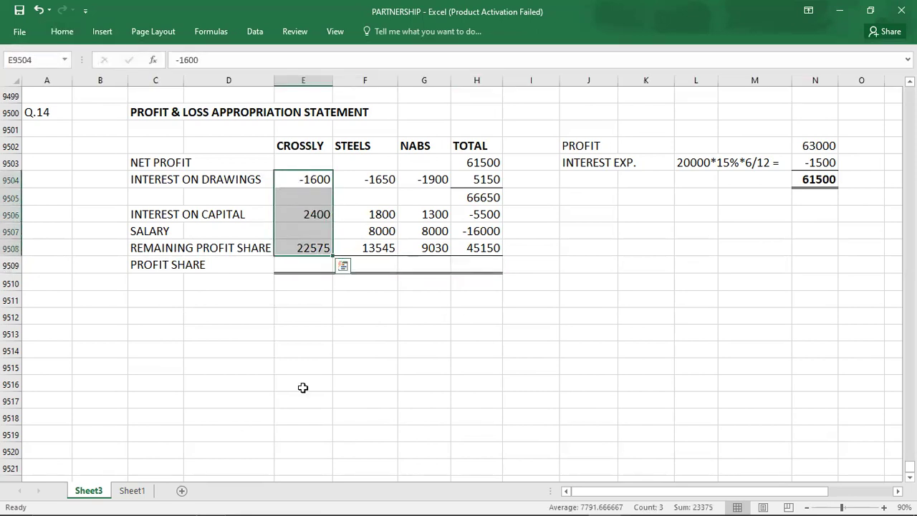
pyautogui.press('Down')
pyautogui.press('Down')
pyautogui.press('Down')
pyautogui.press('Down')
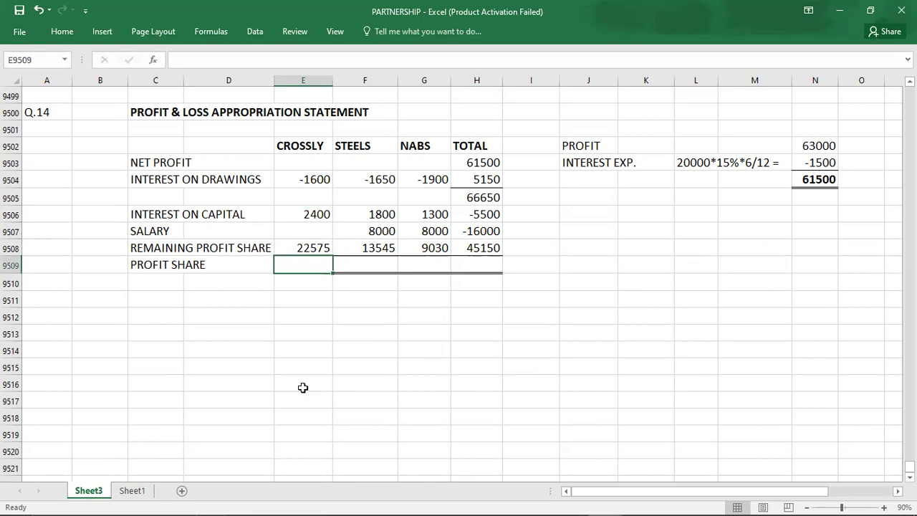
pyautogui.write('23375')
pyautogui.press('Tab')
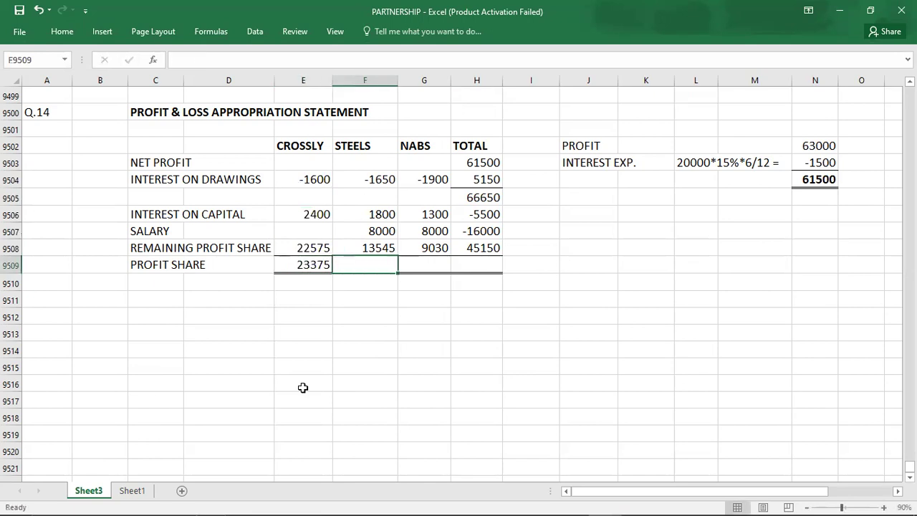
# - Sum the second partner's figures in F9504:F9508 and enter 21695 in F9509
pyautogui.hotkey('shift', 'Up')
pyautogui.hotkey('shift', 'Up')
pyautogui.hotkey('shift', 'Up')
pyautogui.hotkey('shift', 'Up')
pyautogui.hotkey('shift', 'Up')
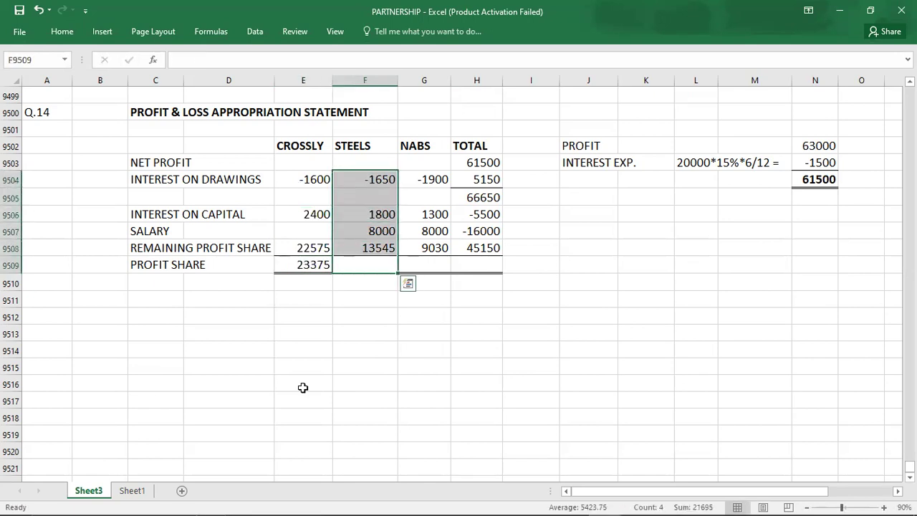
pyautogui.hotkey('shift', 'Down')
pyautogui.hotkey('shift', 'Down')
pyautogui.hotkey('shift', 'Down')
pyautogui.hotkey('shift', 'Down')
pyautogui.hotkey('shift', 'Down')
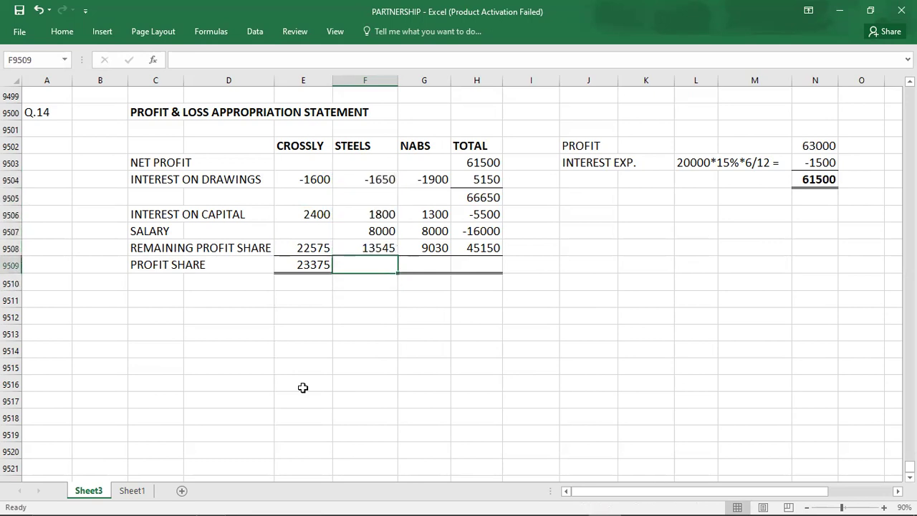
pyautogui.write('21695')
pyautogui.press('Tab')
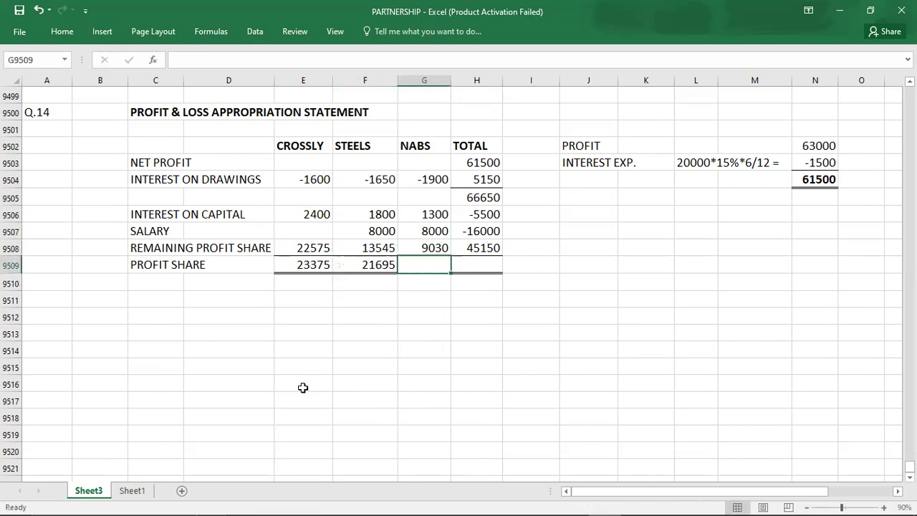
# - Sum the third partner's figures in G9504:G9508 and enter 16430 in G9509
pyautogui.press('Up')
pyautogui.hotkey('shift', 'Up')
pyautogui.hotkey('shift', 'Up')
pyautogui.hotkey('shift', 'Up')
pyautogui.hotkey('shift', 'Up')
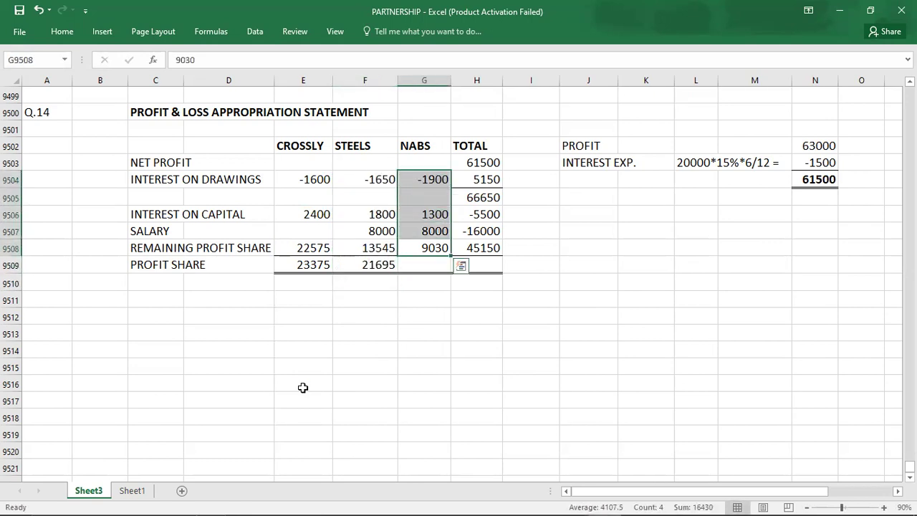
pyautogui.press('Down')
pyautogui.write('16430')
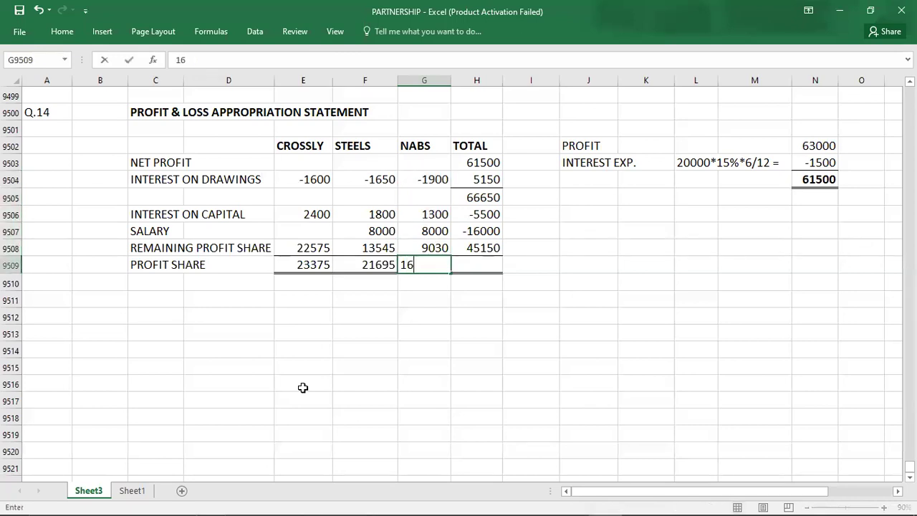
pyautogui.press('Return')
pyautogui.press('Left')
pyautogui.press('Left')
pyautogui.press('Left')
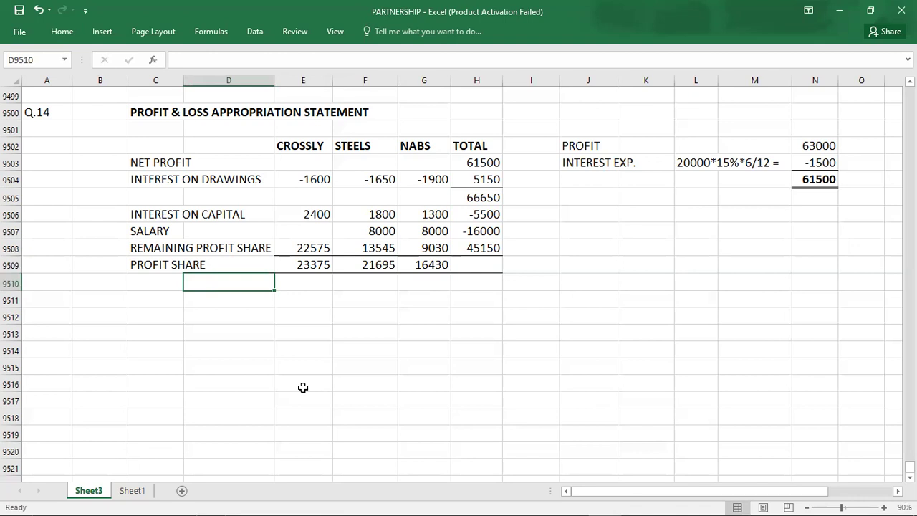
# - Check the first partner's opening current account balance in Partnership 2023.pdf and enter B/D in F9512 and 2000 in G9512 of the Excel sheet
pyautogui.click(56, 111)
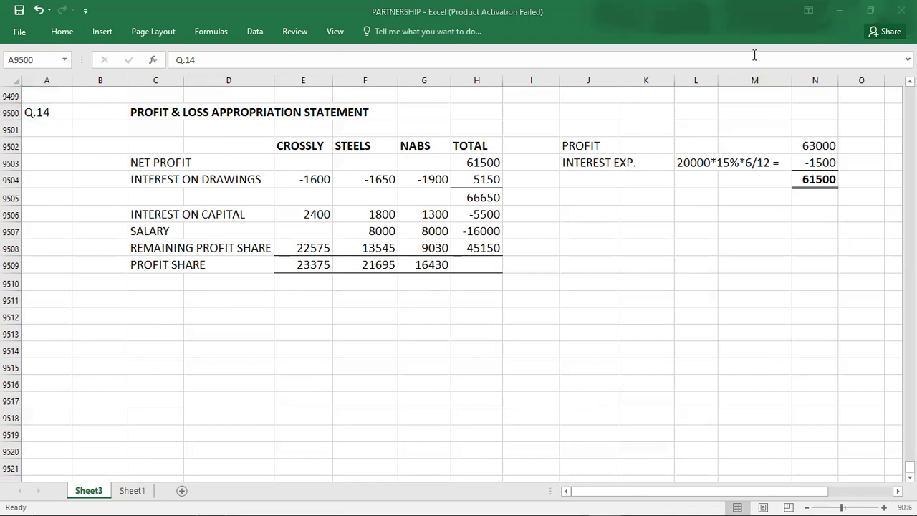
pyautogui.hotkey('alt', 'Tab')
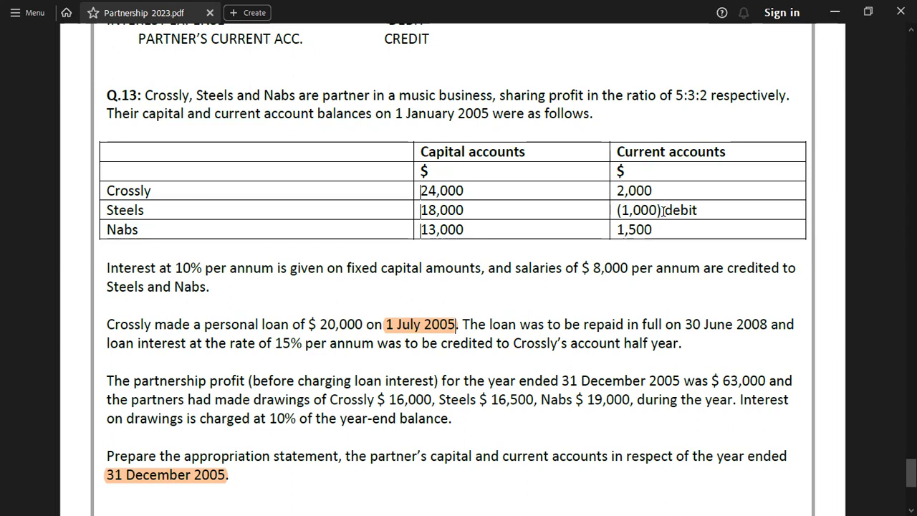
pyautogui.hotkey('alt', 'Tab')
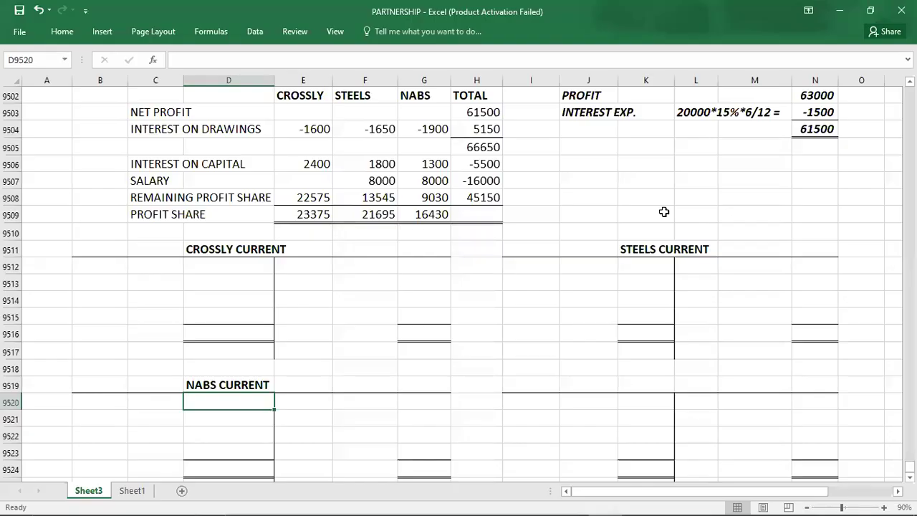
pyautogui.click(336, 263)
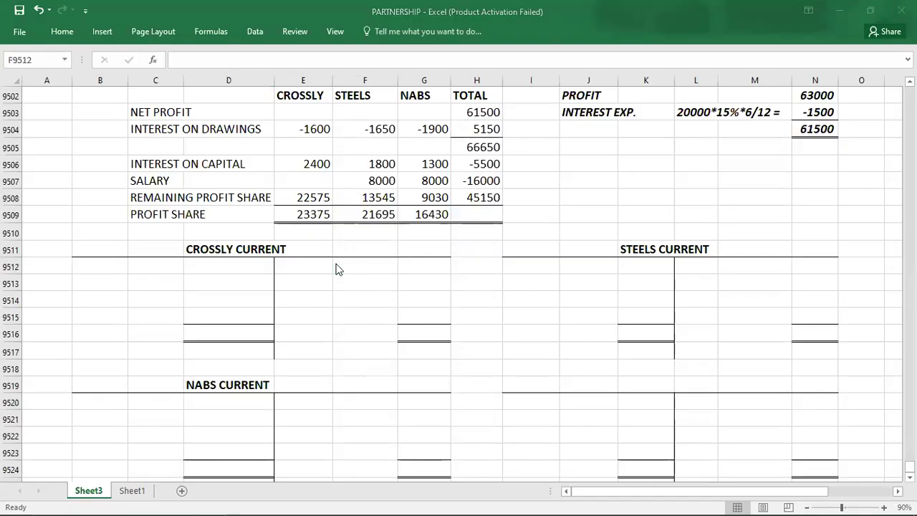
pyautogui.hotkey('alt', 'Tab')
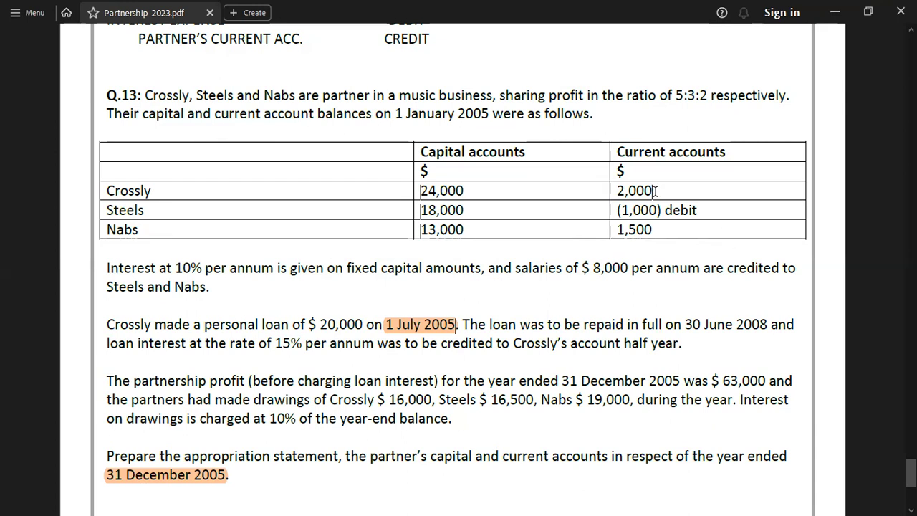
pyautogui.hotkey('alt', 'Tab')
pyautogui.hotkey('alt', 'Tab')
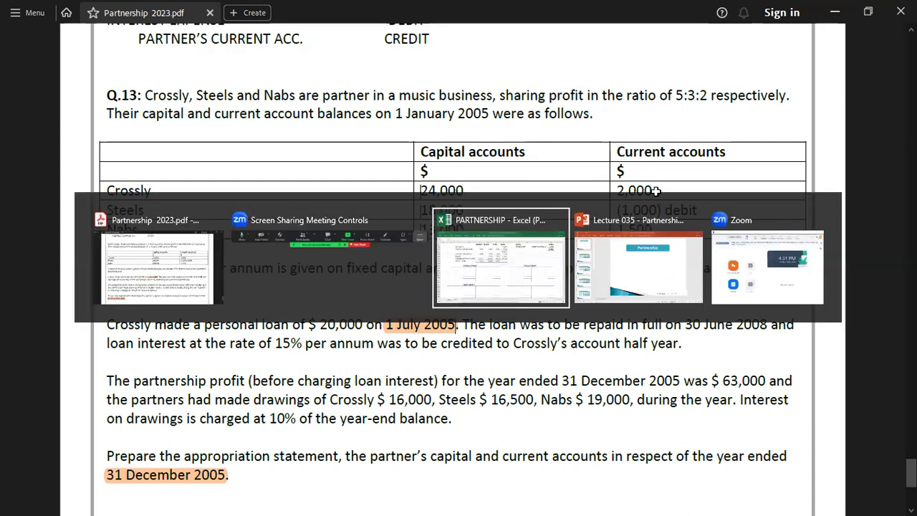
pyautogui.write('B/D')
pyautogui.press('Tab')
pyautogui.write('2000')
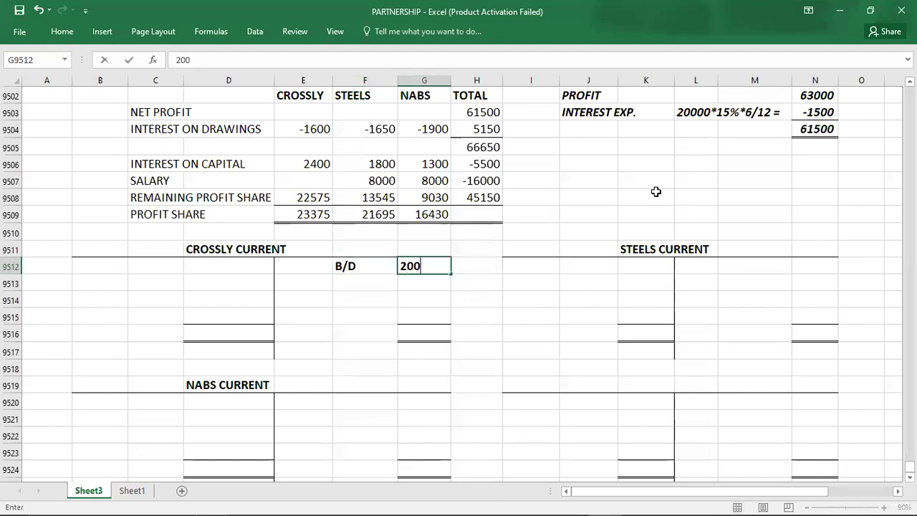
pyautogui.press('Tab')
# - Check the second partner's opening current account balance in Partnership 2023.pdf and enter B/D in J9512 and 1000 in K9512 of the Excel sheet
pyautogui.press('Tab')
pyautogui.press('Tab')
pyautogui.press('Tab')
pyautogui.press('Tab')
pyautogui.press('Tab')
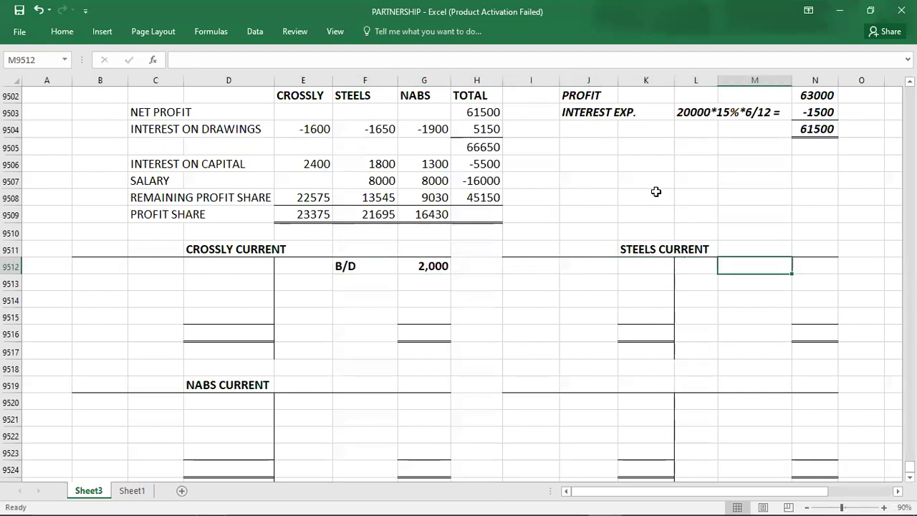
pyautogui.hotkey('alt', 'Tab')
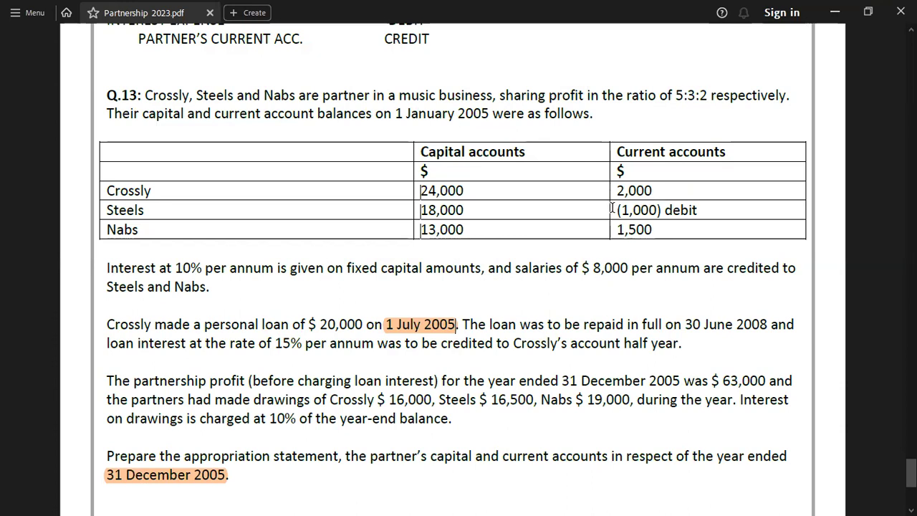
pyautogui.hotkey('alt', 'Tab')
pyautogui.press('Left')
pyautogui.press('Left')
pyautogui.press('Left')
pyautogui.write('B/D')
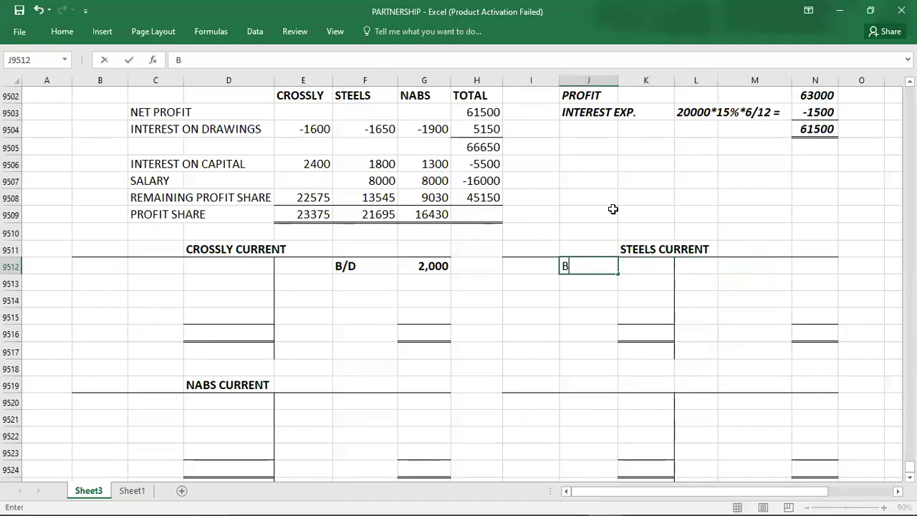
pyautogui.press('Tab')
pyautogui.write('1000')
pyautogui.press('Return')
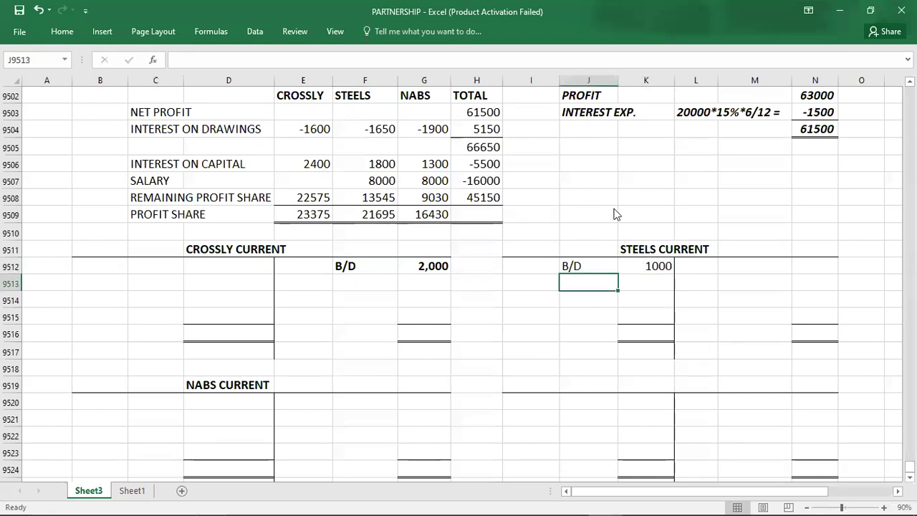
# - Check the third partner's opening current account balance in Partnership 2023.pdf and enter B/D in F9520 and 1,500 in G9520 of the Excel sheet
pyautogui.hotkey('alt', 'Tab')
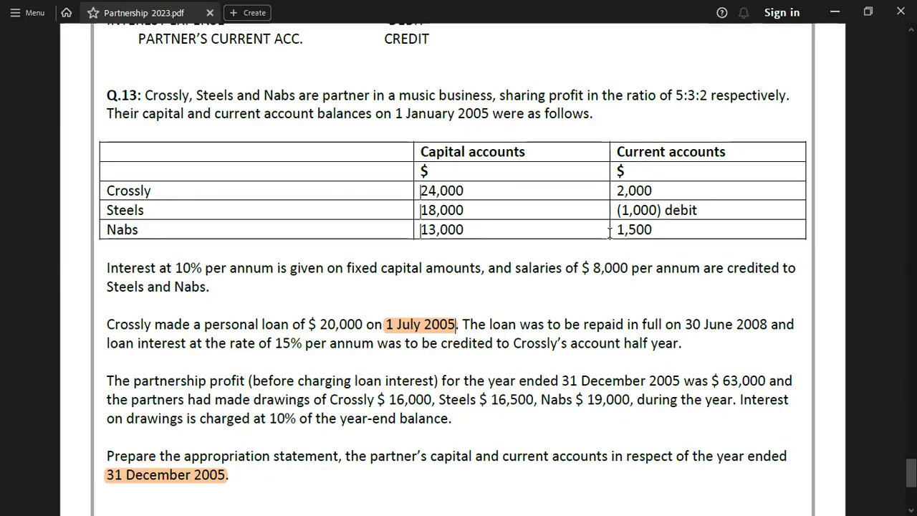
pyautogui.hotkey('alt', 'Tab')
pyautogui.press('Down')
pyautogui.press('Down')
pyautogui.press('Down')
pyautogui.press('Down')
pyautogui.press('Down')
pyautogui.press('Down')
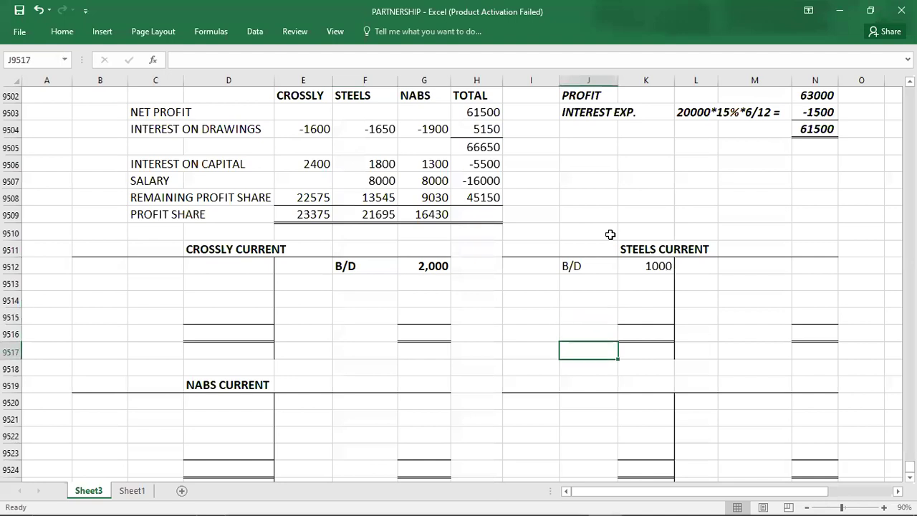
pyautogui.press('Left')
pyautogui.press('Left')
pyautogui.press('Left')
pyautogui.press('Left')
pyautogui.press('Down')
pyautogui.write('B/D')
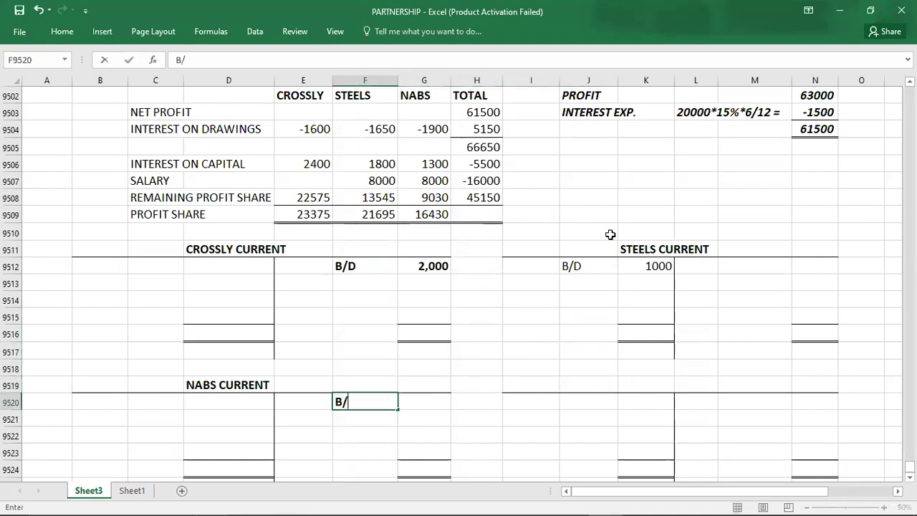
pyautogui.press('Tab')
pyautogui.write('1,500')
pyautogui.press('Return')
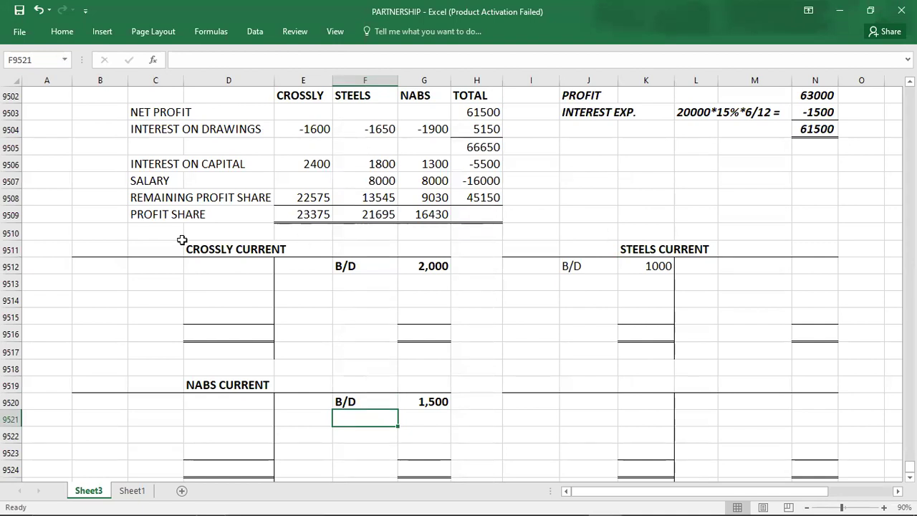
# - Make the second partner's opening balance entry in J9512:K9512 bold
pyautogui.click(83, 227)
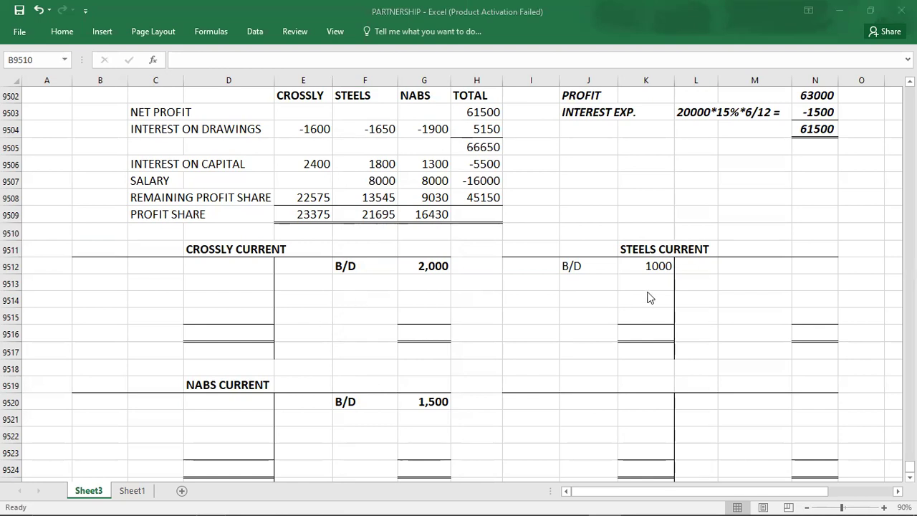
pyautogui.hotkey('alt', 'Tab')
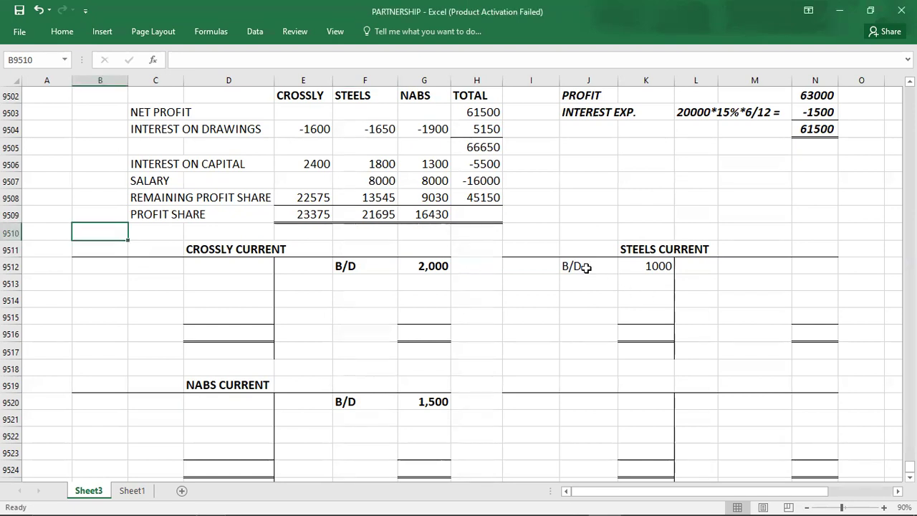
pyautogui.click(586, 268)
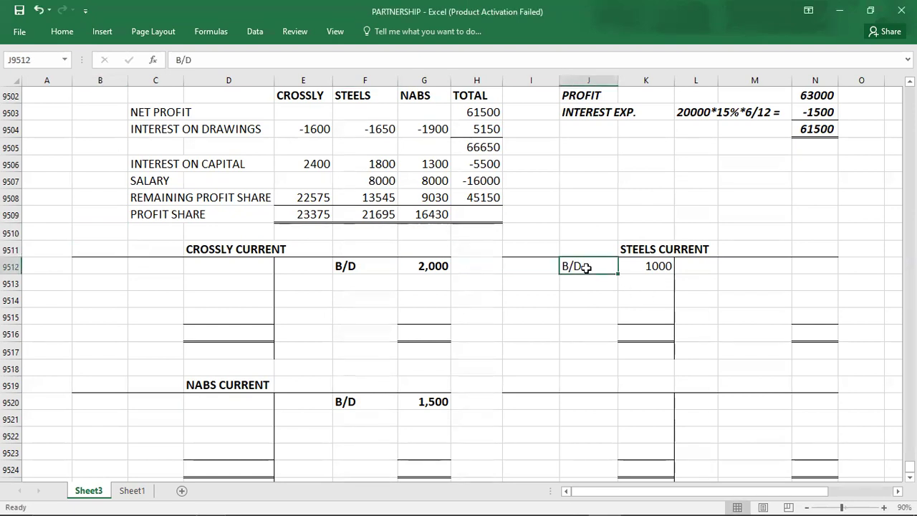
pyautogui.hotkey('shift', 'Right')
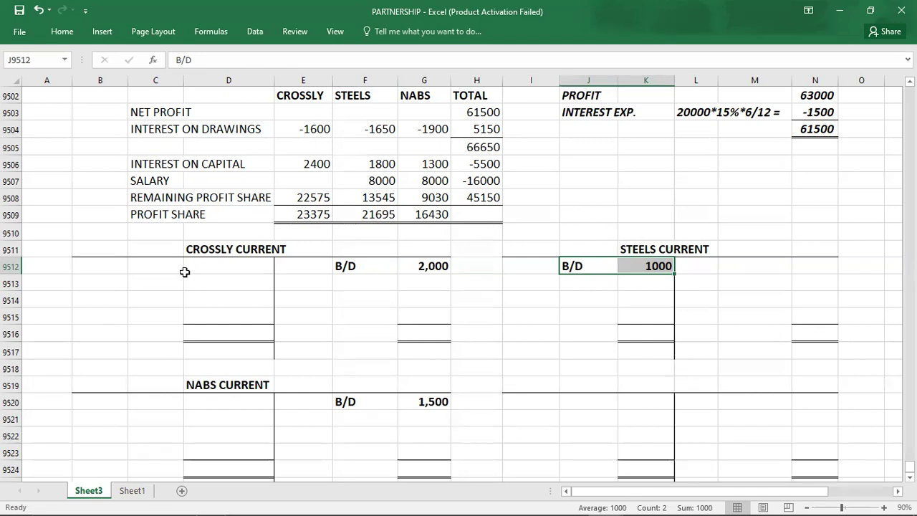
# - Enter the interest on drawings on the debit sides of the current accounts: 1600 in D9512, 1650 in K9513 and 1900 in D9520
pyautogui.click(227, 266)
pyautogui.write('1600')
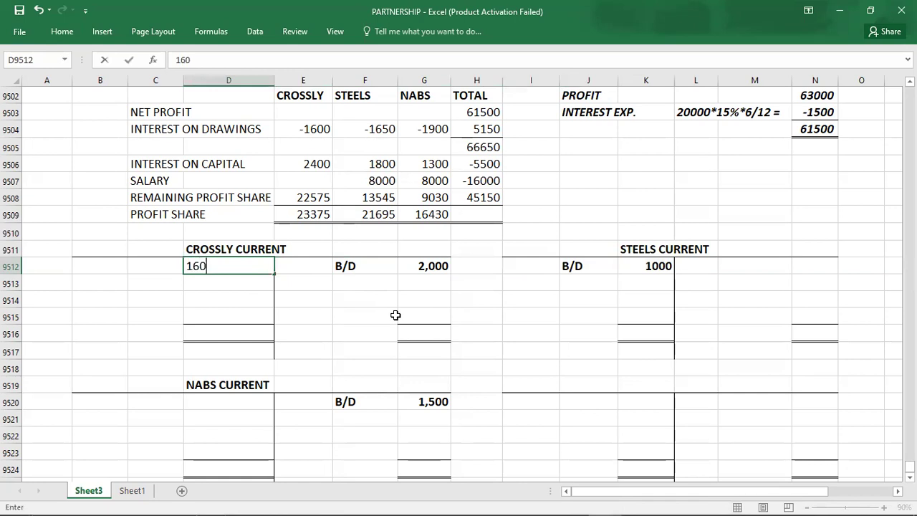
pyautogui.click(652, 284)
pyautogui.write('1650')
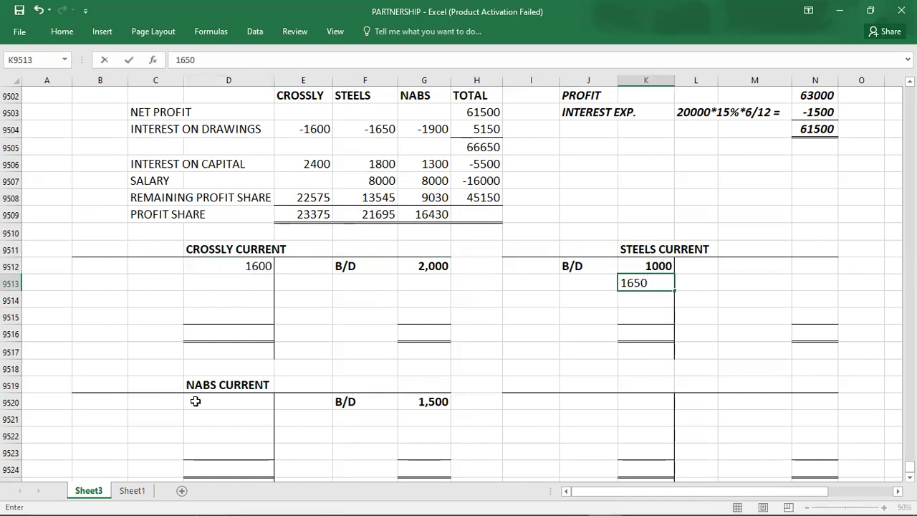
pyautogui.click(224, 402)
pyautogui.write('1900')
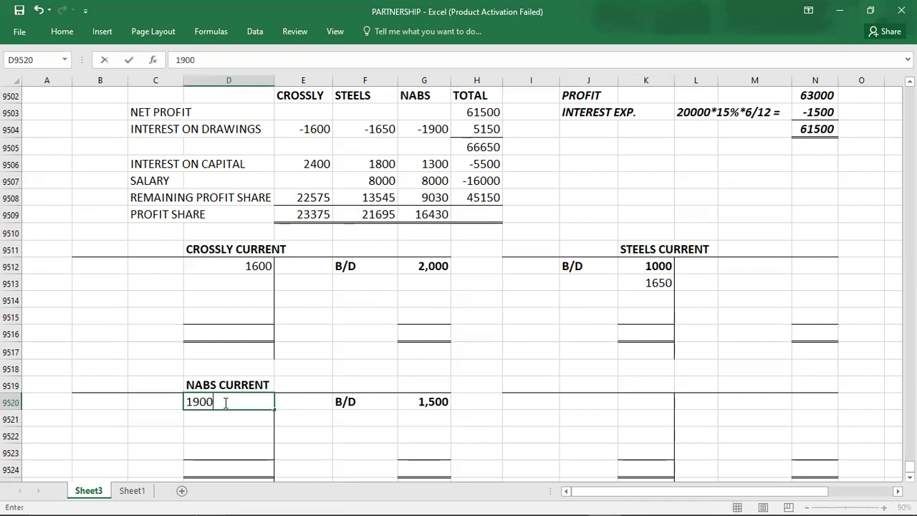
pyautogui.click(160, 267)
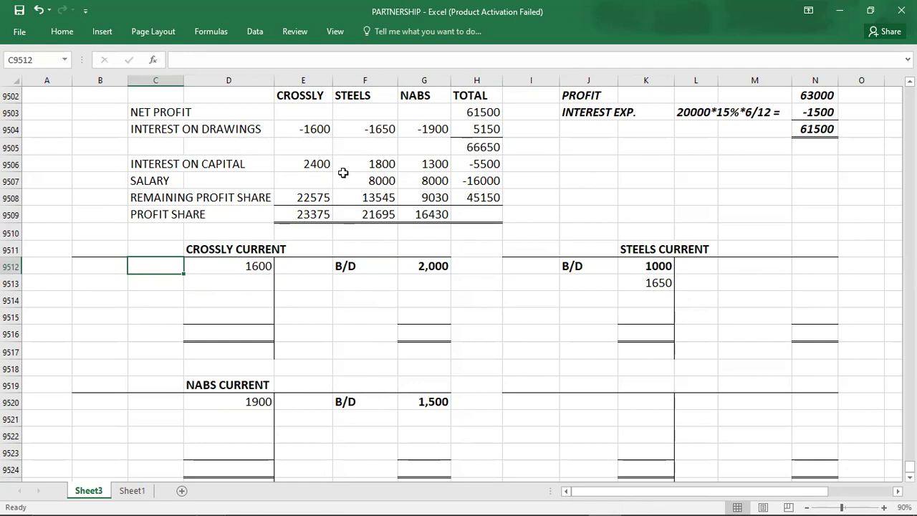
# - Enter the interest on capital on the credit sides of the current accounts: 2400 in G9513, 1800 in N9512 and 1300 in G9521
pyautogui.click(413, 282)
pyautogui.write('2400')
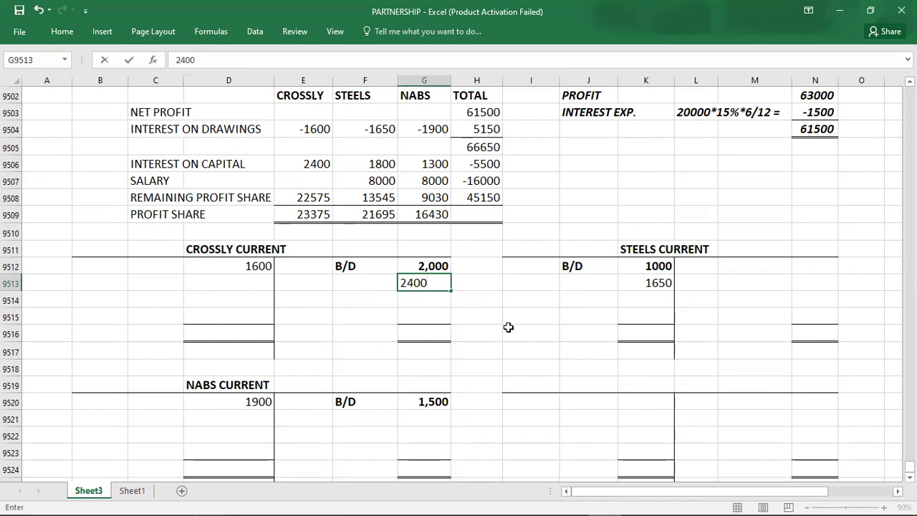
pyautogui.press('Right')
pyautogui.press('Right')
pyautogui.press('Right')
pyautogui.press('Right')
pyautogui.press('Right')
pyautogui.press('Right')
pyautogui.press('Right')
pyautogui.press('Up')
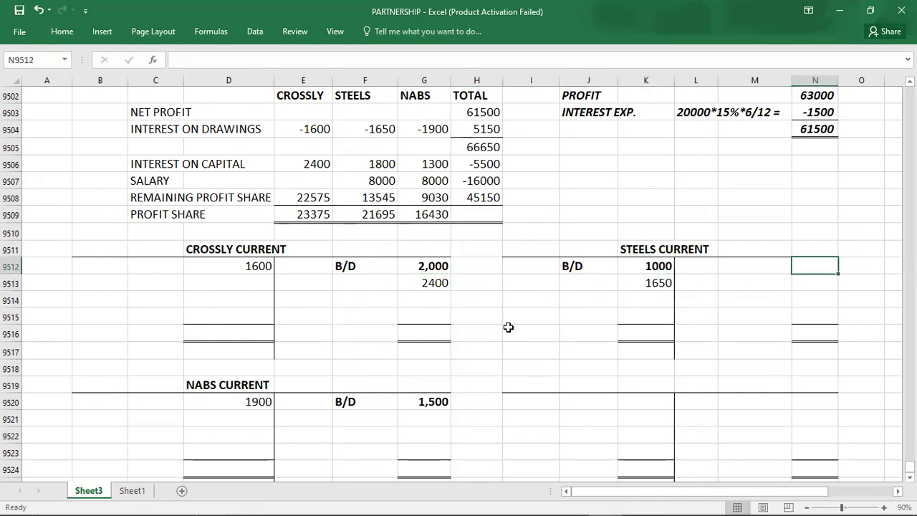
pyautogui.write('1800')
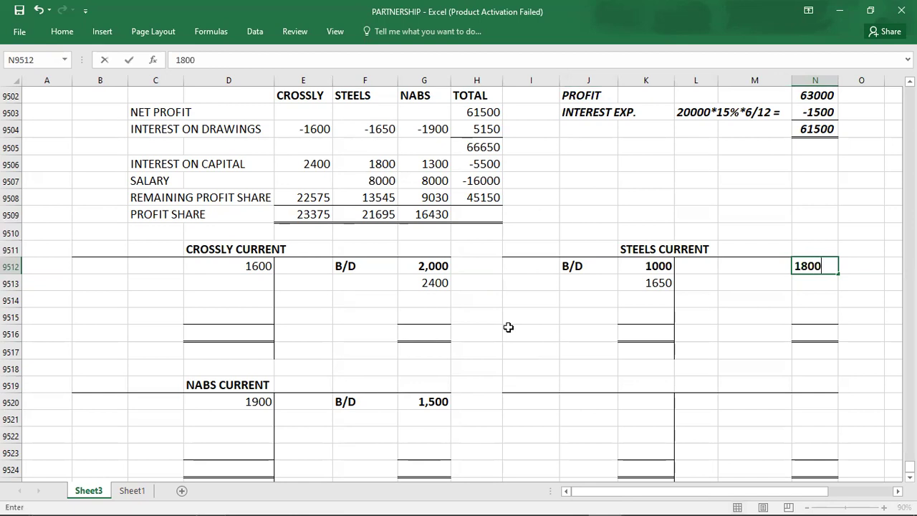
pyautogui.press('Return')
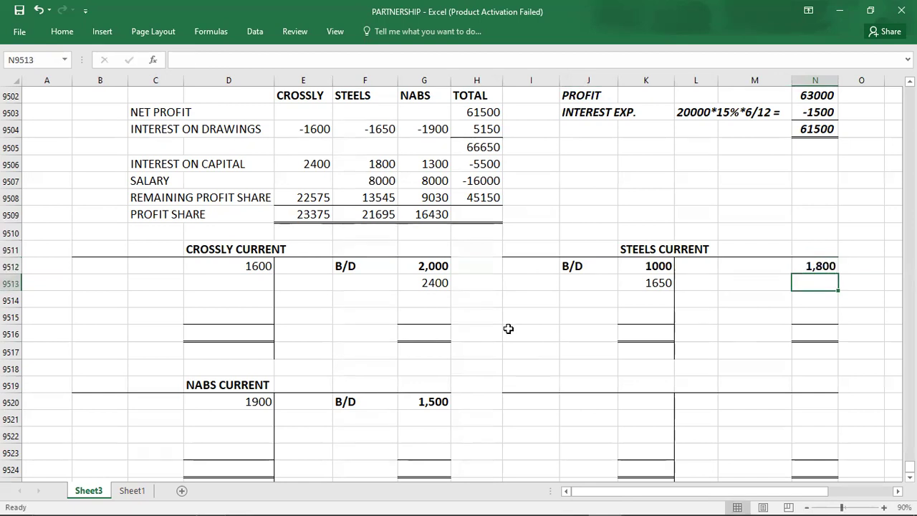
pyautogui.click(430, 416)
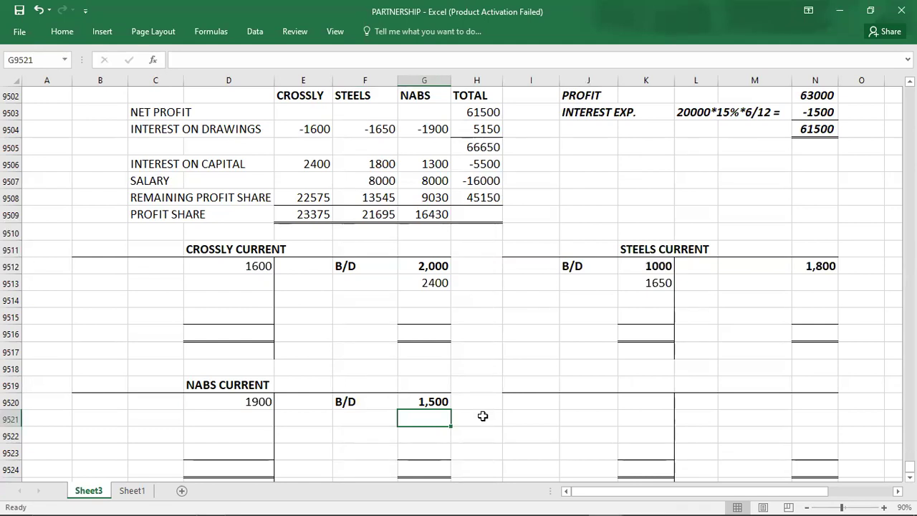
pyautogui.write('1300')
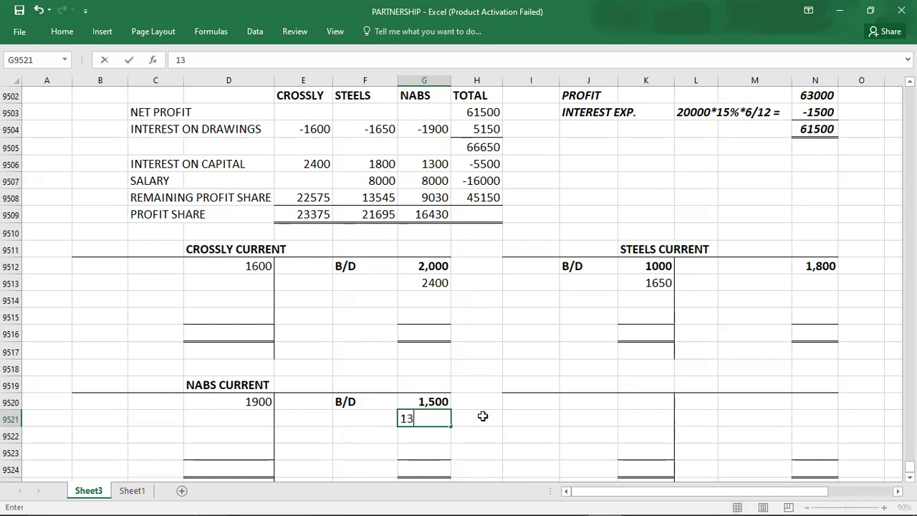
pyautogui.press('Return')
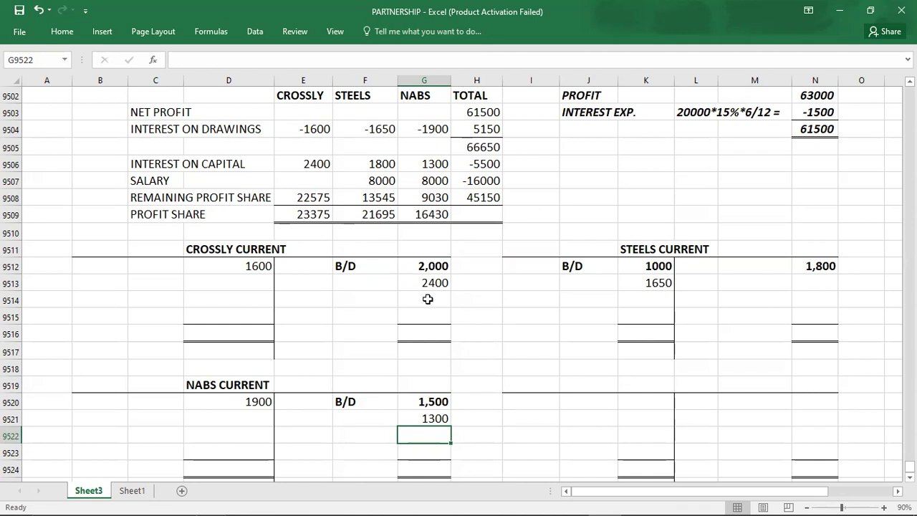
# - Credit the 8000 salary to the second and third partners' current accounts in N9513 and G9522
pyautogui.click(812, 286)
pyautogui.write('8000')
pyautogui.press('Return')
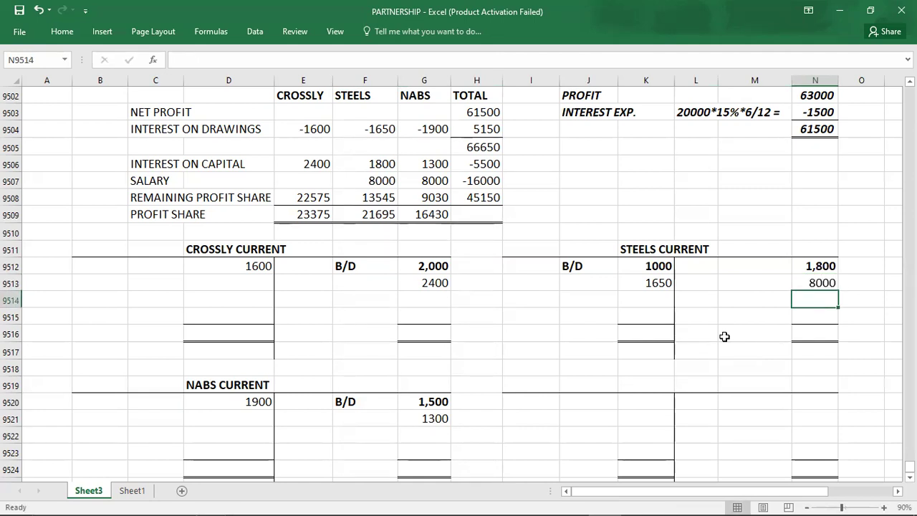
pyautogui.click(444, 434)
pyautogui.write('800')
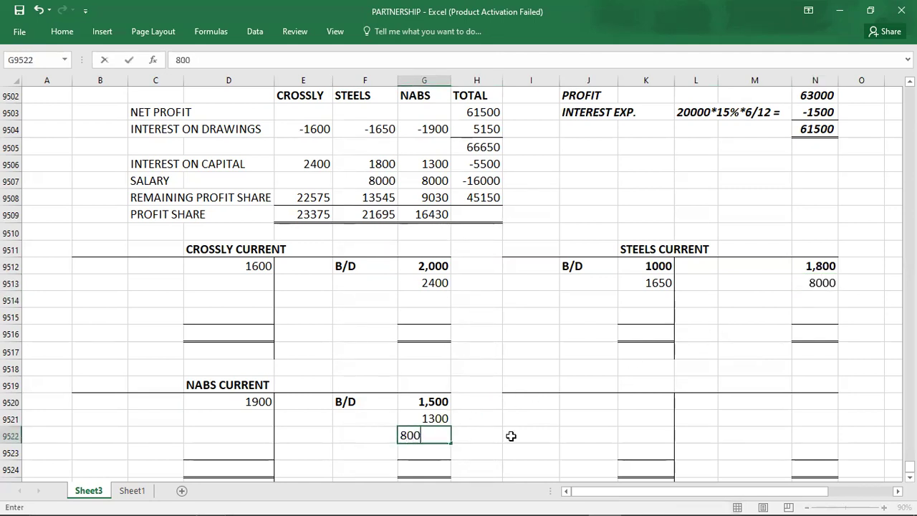
pyautogui.write('0')
pyautogui.press('Return')
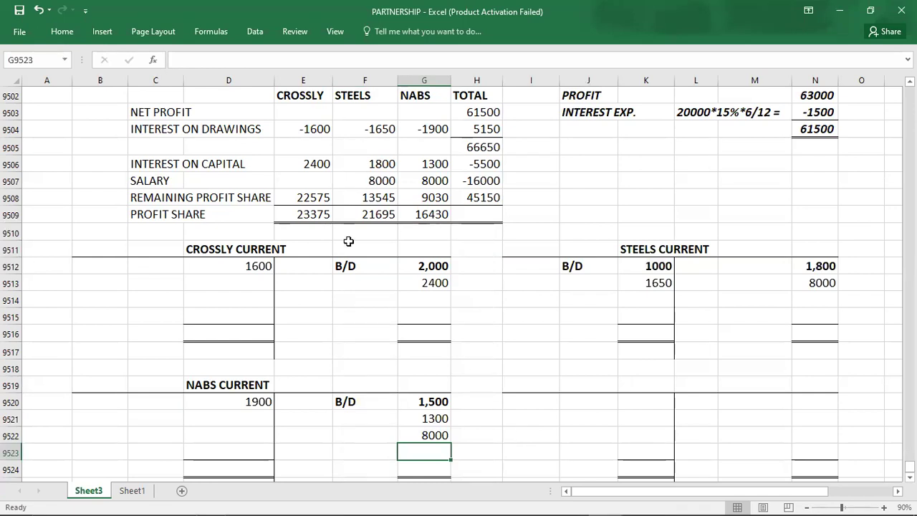
# - Enter the remaining profit shares on the credit sides of the current accounts: 22575 in G9514, 13545 in N9514 and 9030 in G9523
pyautogui.click(415, 296)
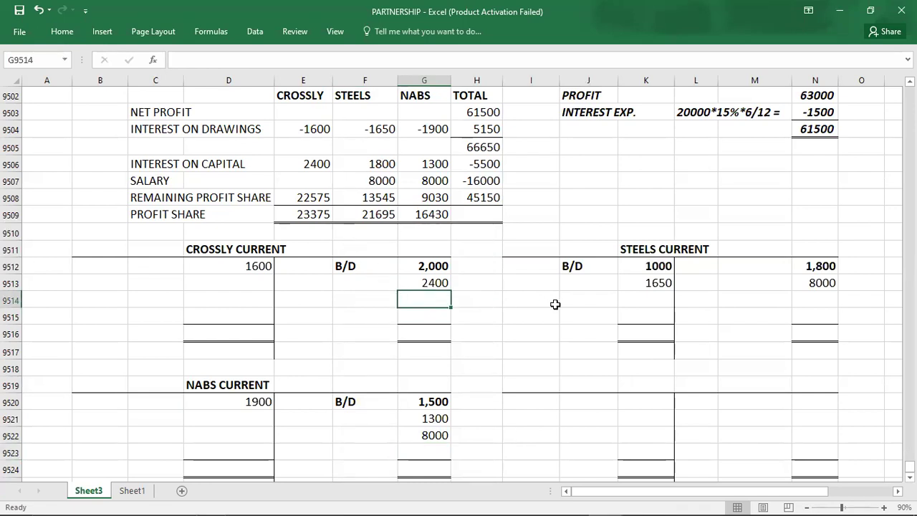
pyautogui.write('22575')
pyautogui.press('Tab')
pyautogui.press('Right')
pyautogui.press('Right')
pyautogui.press('Right')
pyautogui.press('Right')
pyautogui.press('Right')
pyautogui.press('Right')
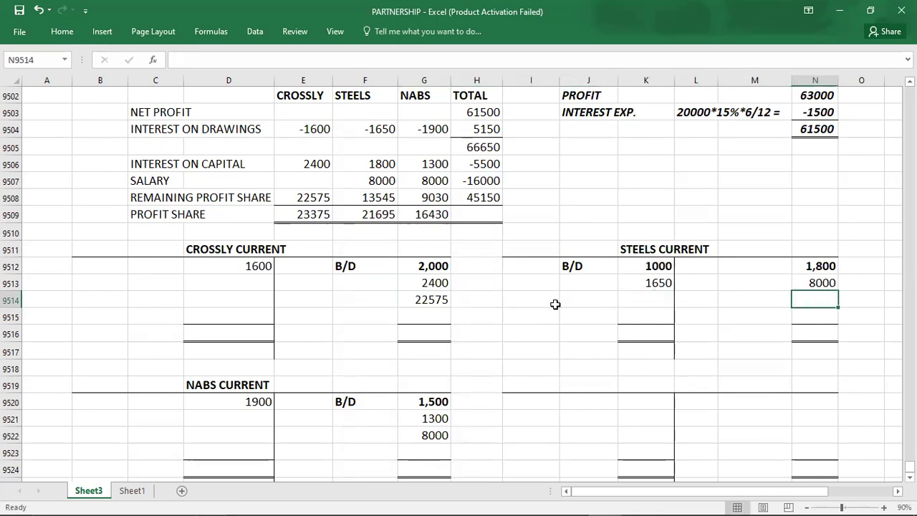
pyautogui.write('13545')
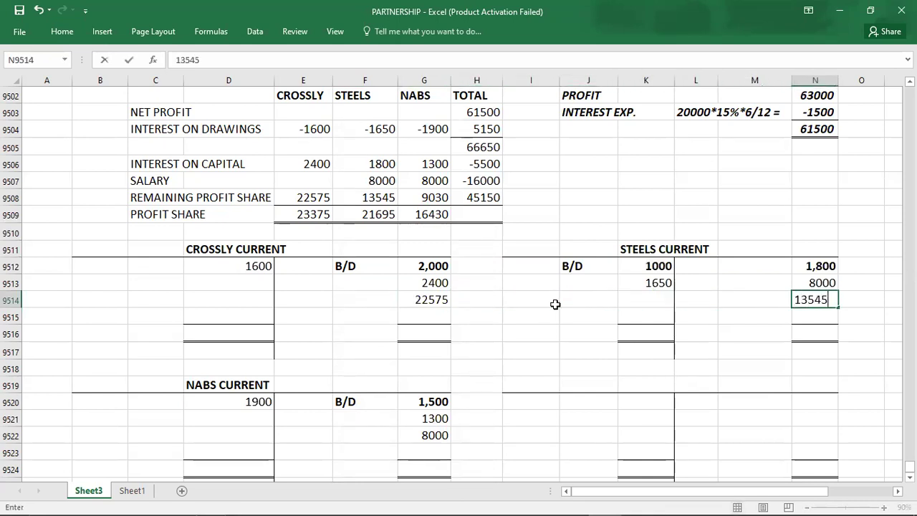
pyautogui.click(428, 453)
pyautogui.write('9030')
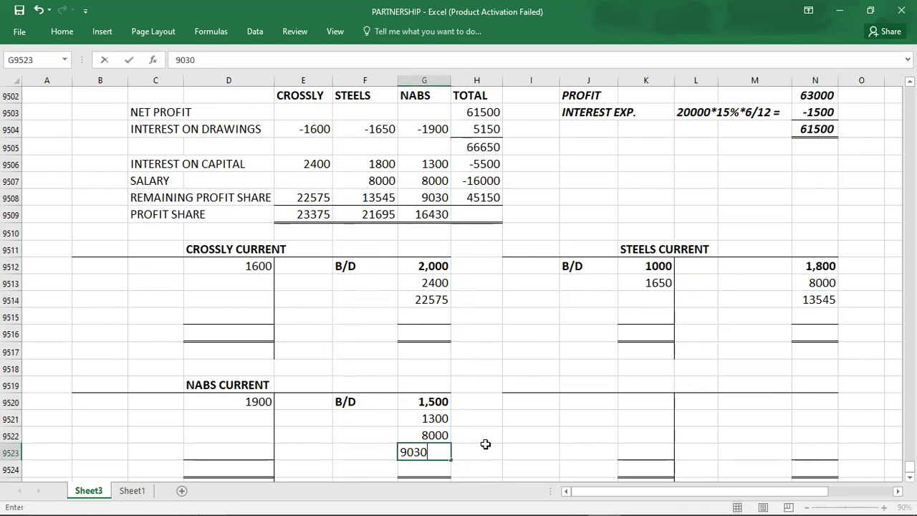
pyautogui.press('Return')
pyautogui.press('Left')
pyautogui.press('Left')
pyautogui.press('Left')
pyautogui.press('Left')
pyautogui.press('Left')
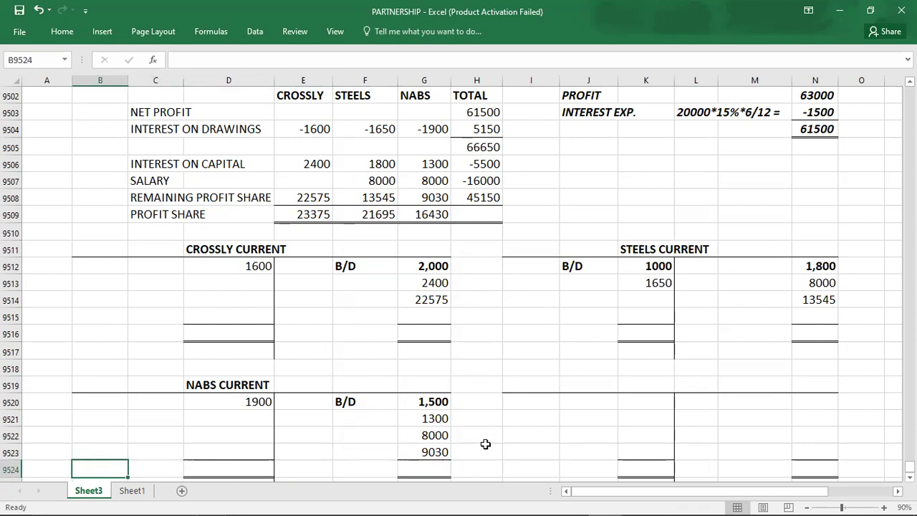
# - Switch to Partnership 2023.pdf and look through its pages for the LOAN FROM PARTNER entries above Q.13
pyautogui.hotkey('alt', 'Tab')
pyautogui.hotkey('alt', 'Tab')
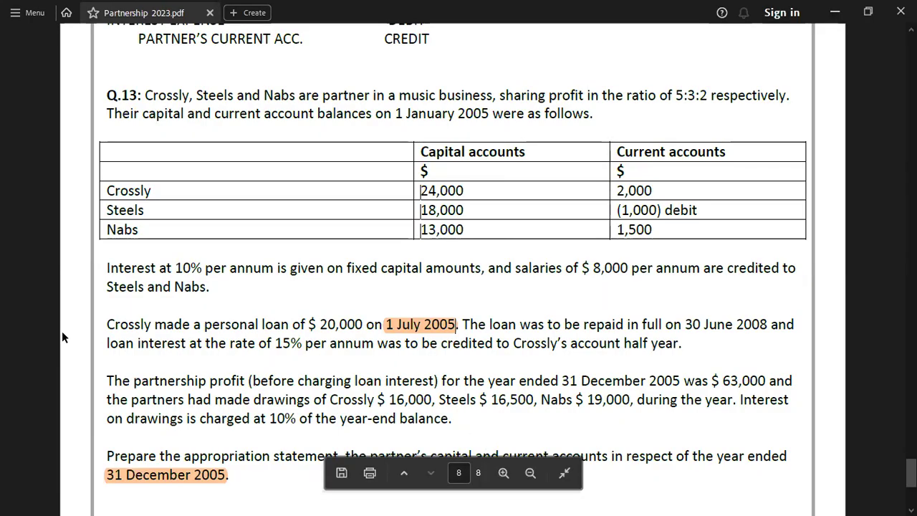
pyautogui.press('pageup')
pyautogui.press('pageup')
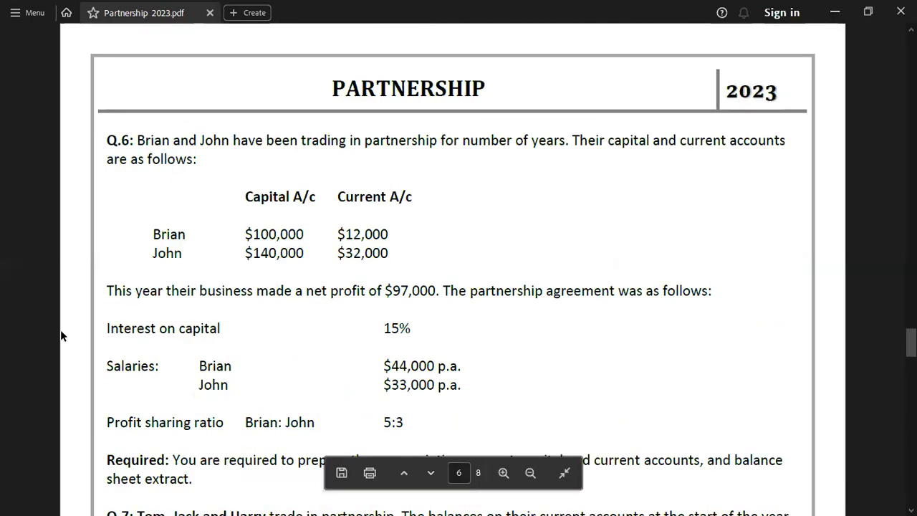
pyautogui.scroll(-1, 46, 325)
pyautogui.scroll(-5, 45, 325)
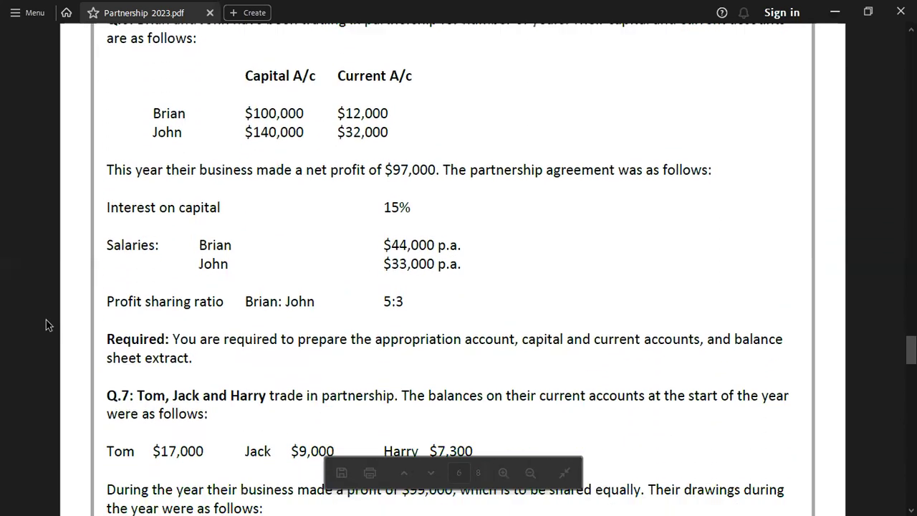
pyautogui.press('pagedown')
pyautogui.press('pagedown')
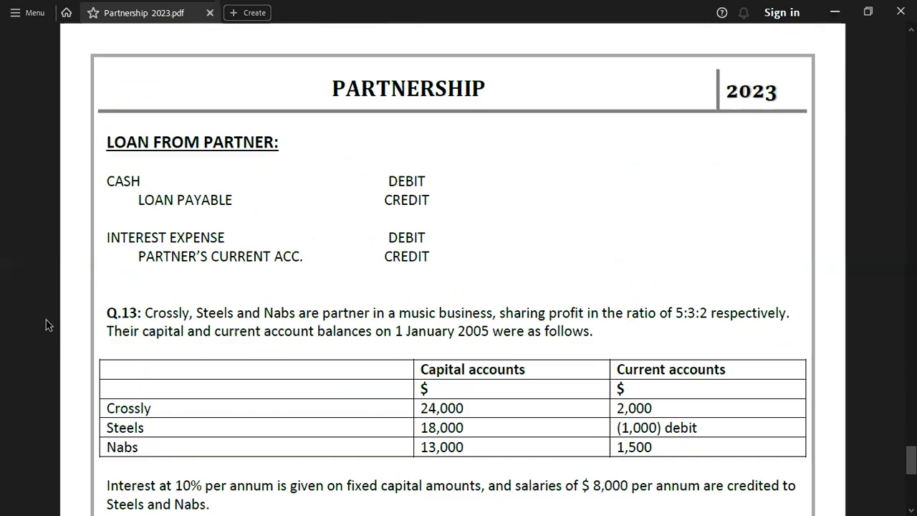
# - Look up the partners' drawings in Q.13, switch to Excel and enter the first partner's 16000 drawings in D9513
pyautogui.scroll(-5, 46, 324)
pyautogui.scroll(-6, 46, 324)
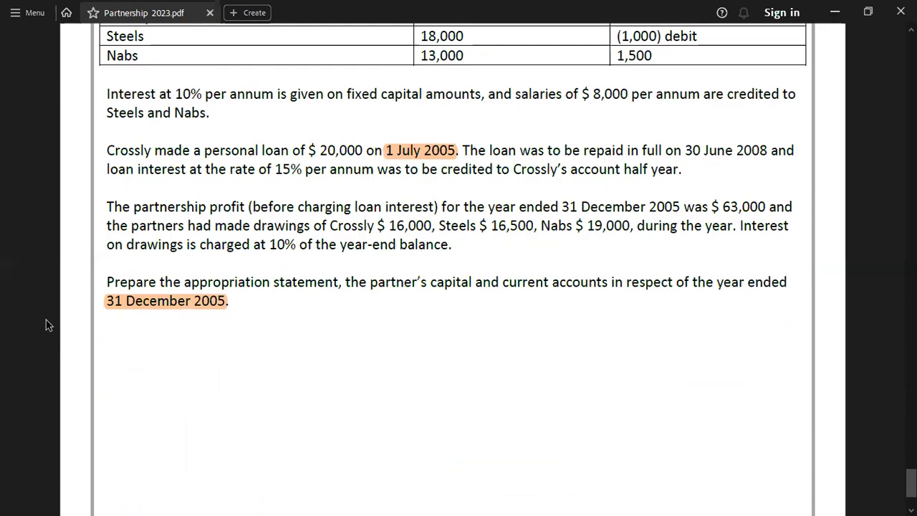
pyautogui.moveTo(387, 228)
pyautogui.mouseDown()
pyautogui.moveTo(627, 231)
pyautogui.moveTo(616, 235)
pyautogui.mouseUp()
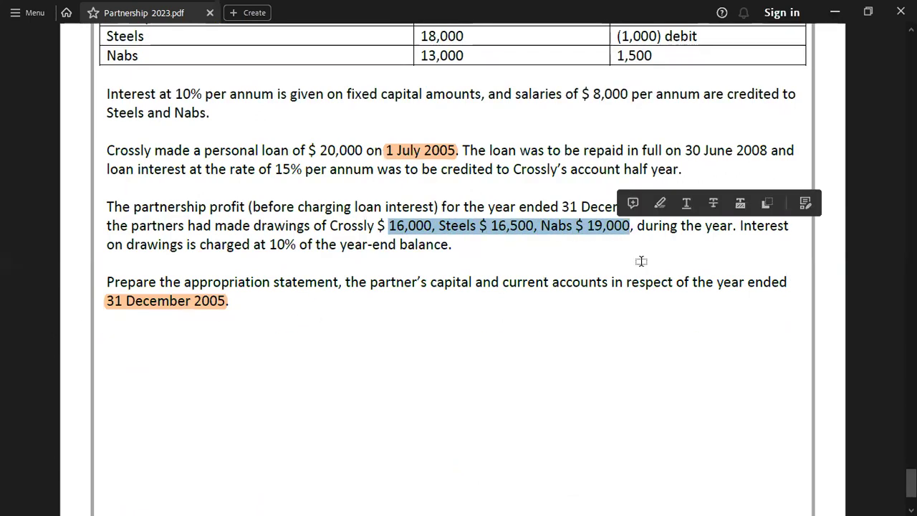
pyautogui.hotkey('alt', 'Tab')
pyautogui.click(219, 290)
pyautogui.write('16000')
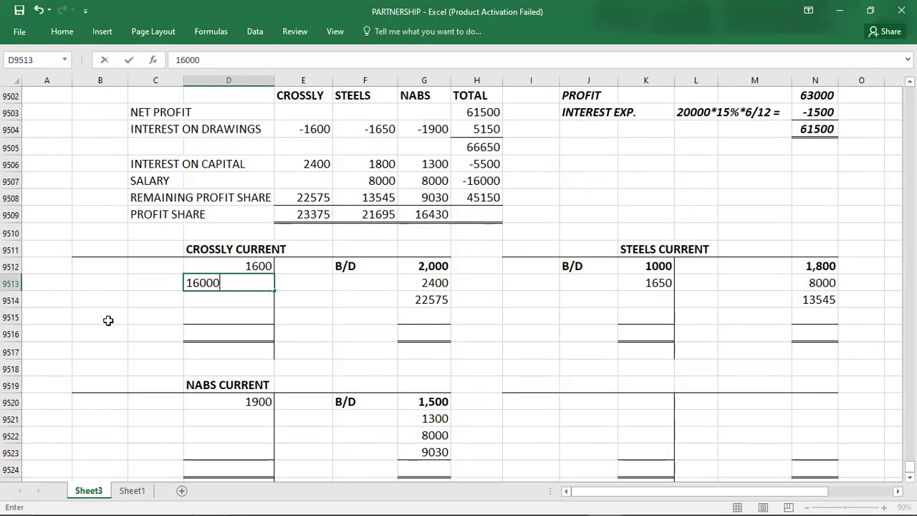
# - Debit the second partner's current account with drawings of 16500 in K9514
pyautogui.press('Right')
pyautogui.press('Right')
pyautogui.press('Right')
pyautogui.press('Right')
pyautogui.press('Right')
pyautogui.press('Right')
pyautogui.press('Right')
pyautogui.press('Down')
pyautogui.write('16500')
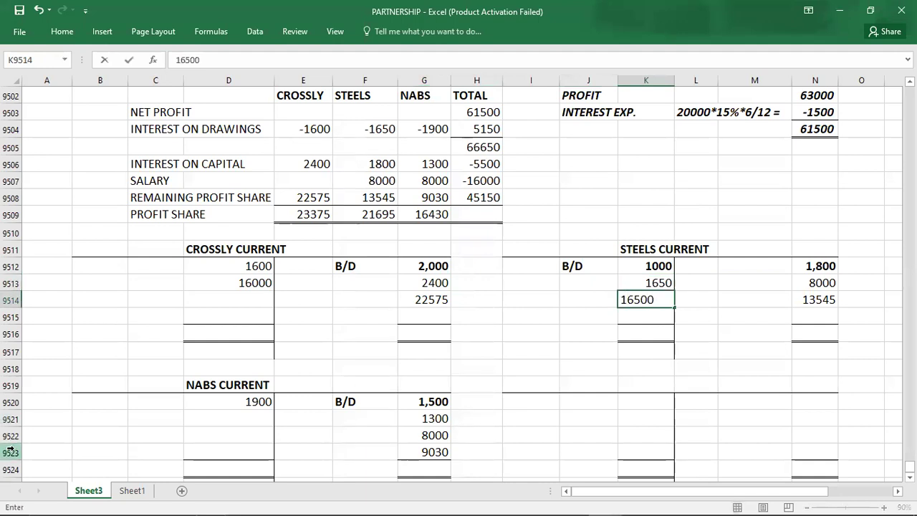
# - Debit the third partner's current account with drawings of 19000 in D9521
pyautogui.click(246, 420)
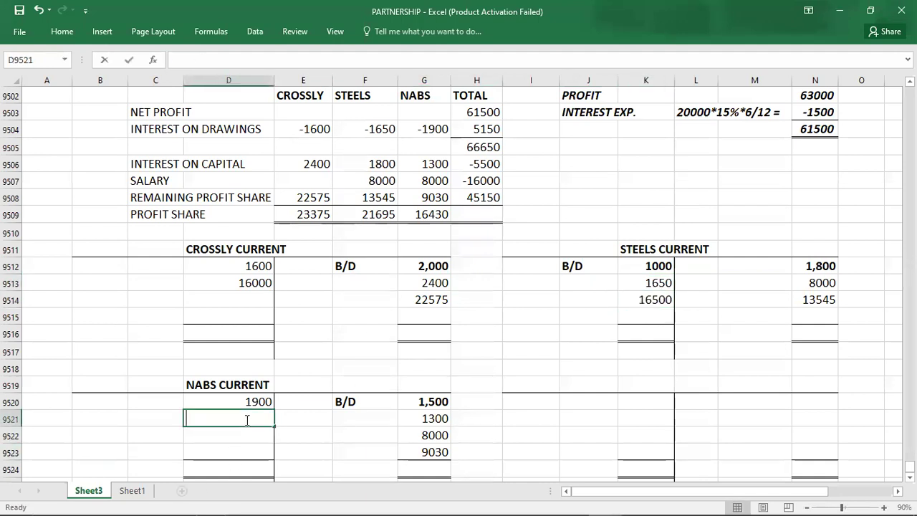
pyautogui.write('19000')
pyautogui.press('Return')
pyautogui.press('Down')
pyautogui.press('Down')
pyautogui.press('Down')
pyautogui.press('Down')
pyautogui.press('Down')
pyautogui.press('Down')
pyautogui.press('Down')
pyautogui.press('Down')
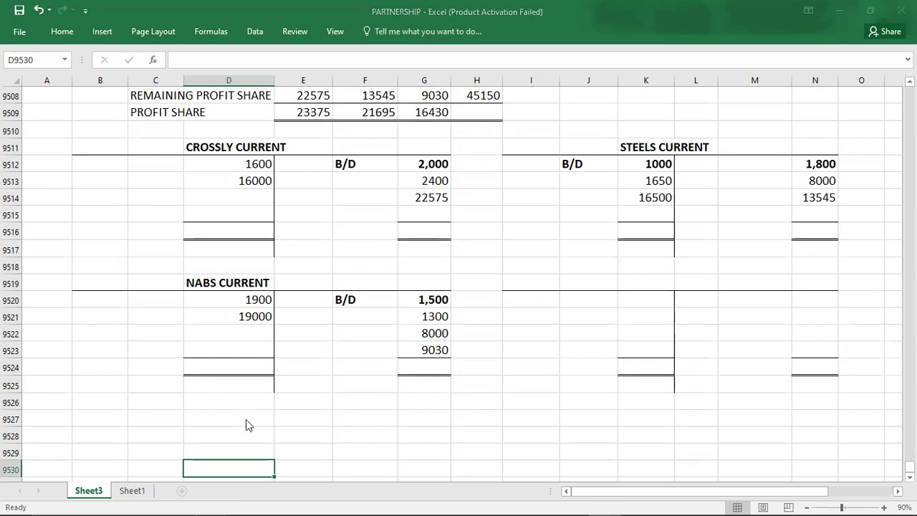
# - Review the LOAN FROM PARTNER entries in Partnership 2023.pdf, then return to Excel and check the interest expense in N9503
pyautogui.hotkey('alt', 'Tab')
pyautogui.click(246, 418)
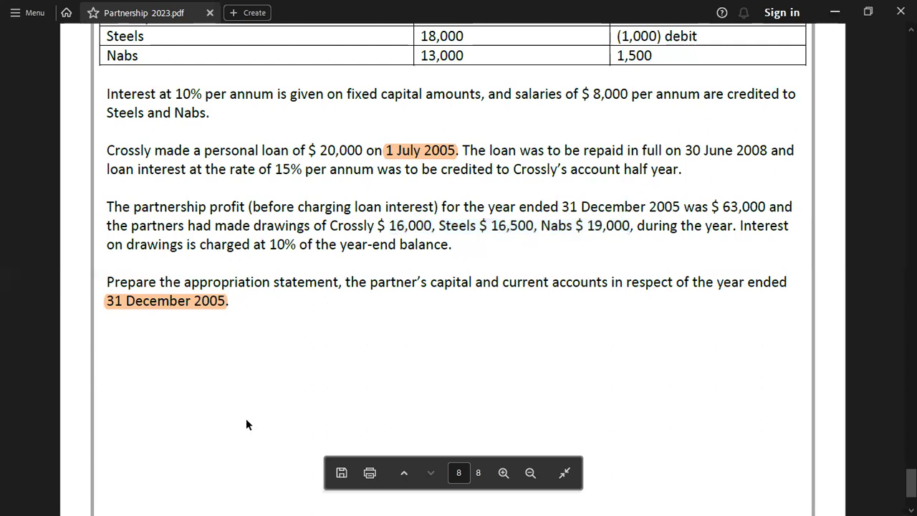
pyautogui.scroll(3, 39, 267)
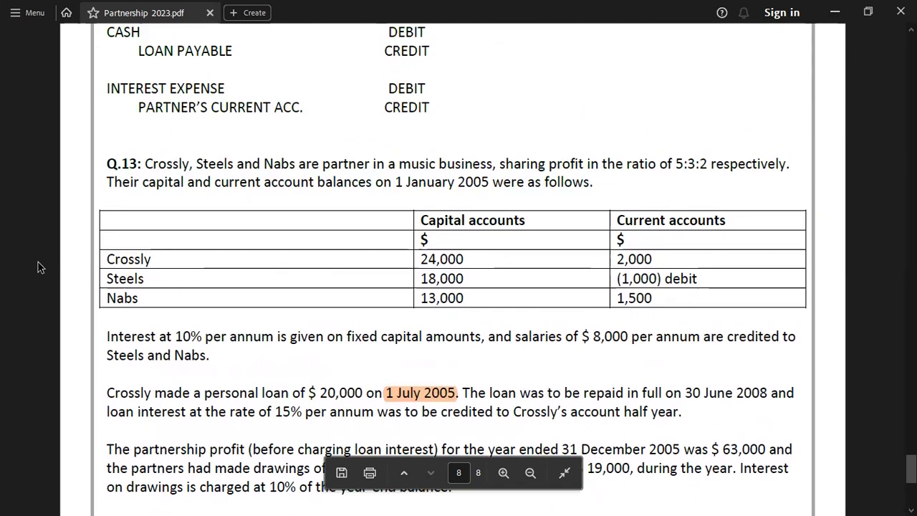
pyautogui.scroll(1, 40, 267)
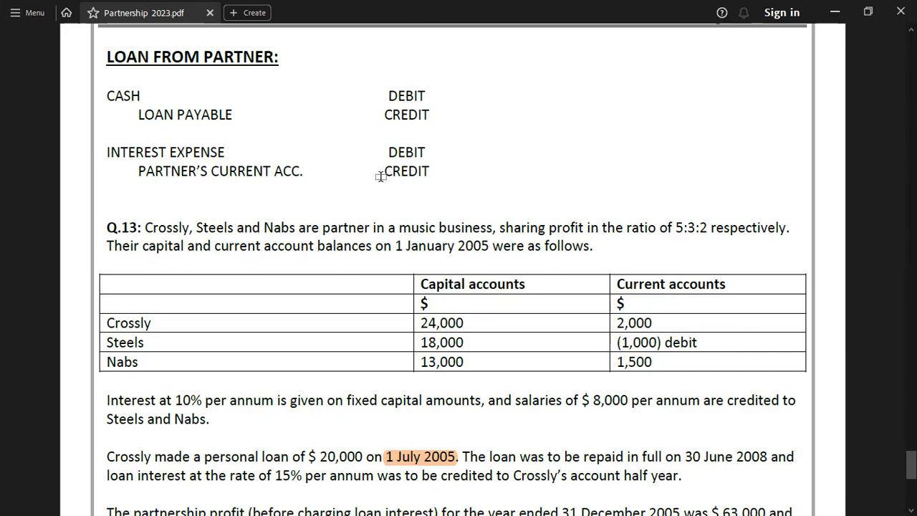
pyautogui.hotkey('alt', 'Tab')
pyautogui.press('Up')
pyautogui.press('Up')
pyautogui.press('Up')
pyautogui.press('Up')
pyautogui.press('Up')
pyautogui.press('Up')
pyautogui.press('Up')
pyautogui.press('Up')
pyautogui.press('Up')
pyautogui.press('Up')
pyautogui.press('Up')
pyautogui.press('Up')
pyautogui.press('Up')
pyautogui.press('Up')
pyautogui.press('Up')
pyautogui.press('Up')
pyautogui.press('Up')
pyautogui.press('Up')
pyautogui.press('Up')
pyautogui.press('Up')
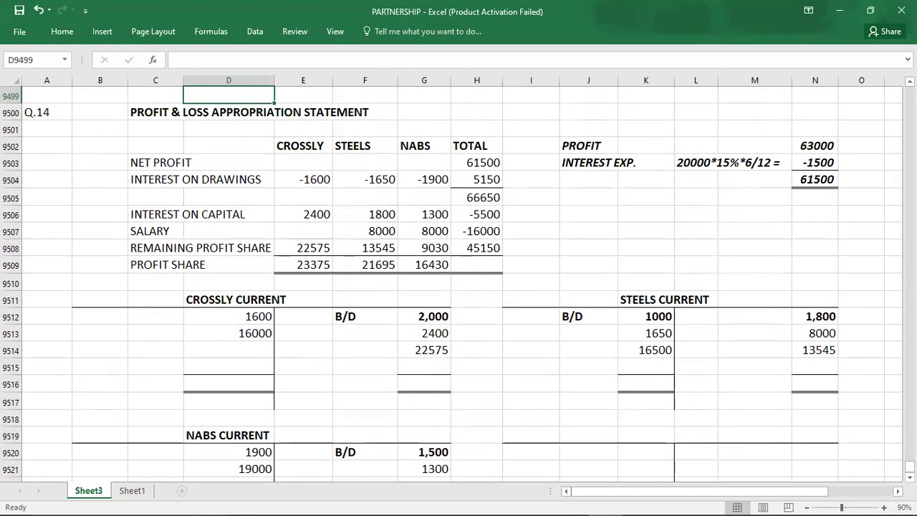
pyautogui.click(805, 165)
# - Recheck the loan terms in the PDF and credit the 1500 loan interest to the first partner's current account in Excel cell G9515
pyautogui.hotkey('alt', 'Tab')
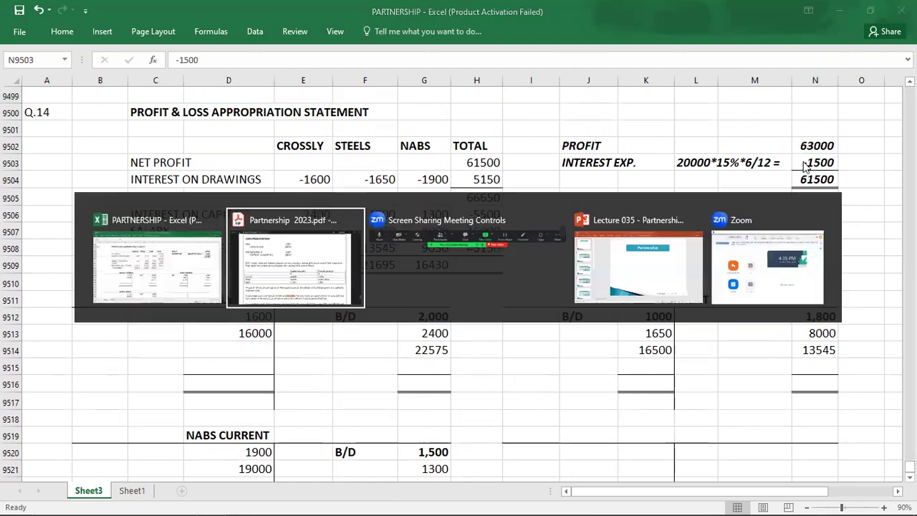
pyautogui.scroll(-2, 258, 301)
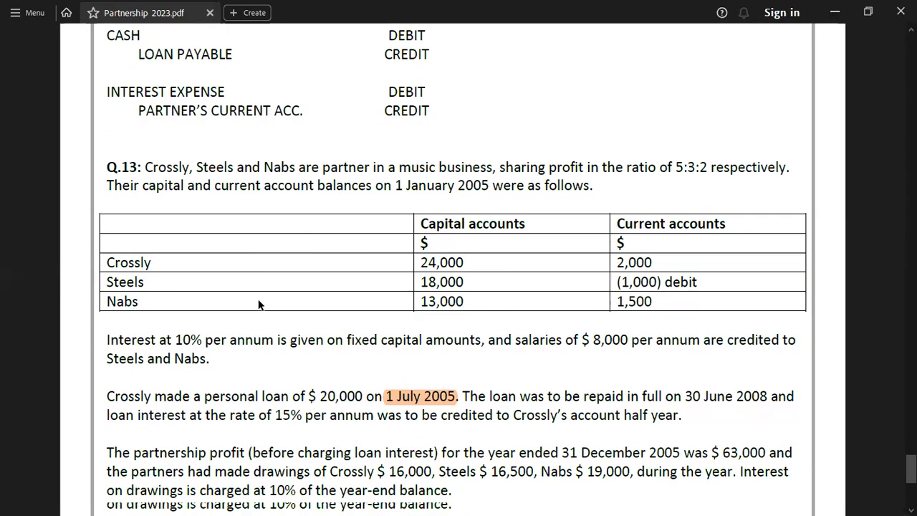
pyautogui.scroll(-2, 258, 304)
pyautogui.hotkey('alt', 'Tab')
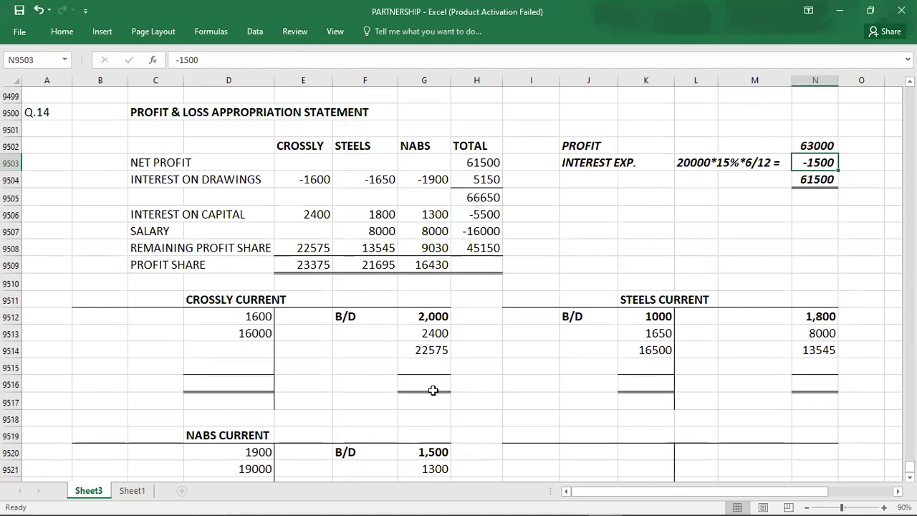
pyautogui.click(432, 368)
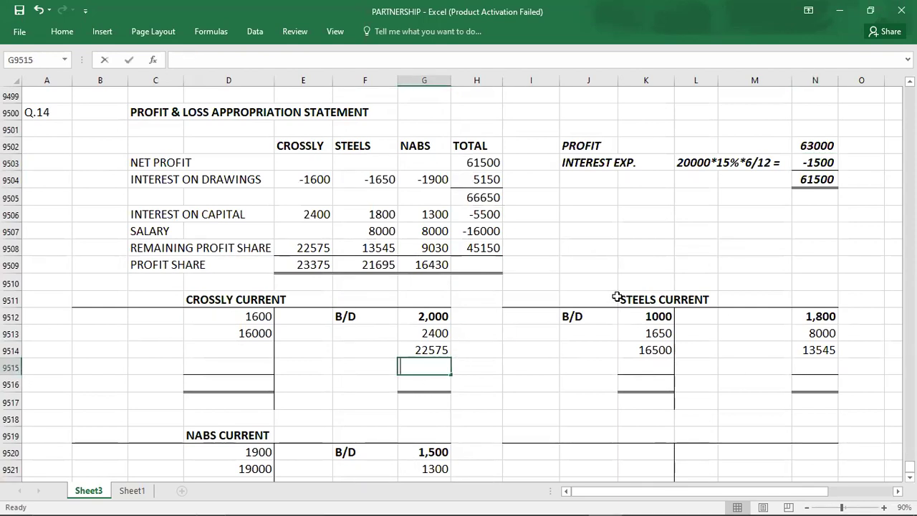
pyautogui.write('1500')
pyautogui.press('Return')
pyautogui.press('Down')
pyautogui.press('Down')
pyautogui.press('Down')
pyautogui.press('Down')
pyautogui.press('Down')
pyautogui.press('Down')
pyautogui.press('Down')
pyautogui.press('Down')
pyautogui.press('Down')
pyautogui.press('Down')
pyautogui.press('Down')
pyautogui.press('Down')
pyautogui.press('Down')
pyautogui.press('Down')
pyautogui.press('Down')
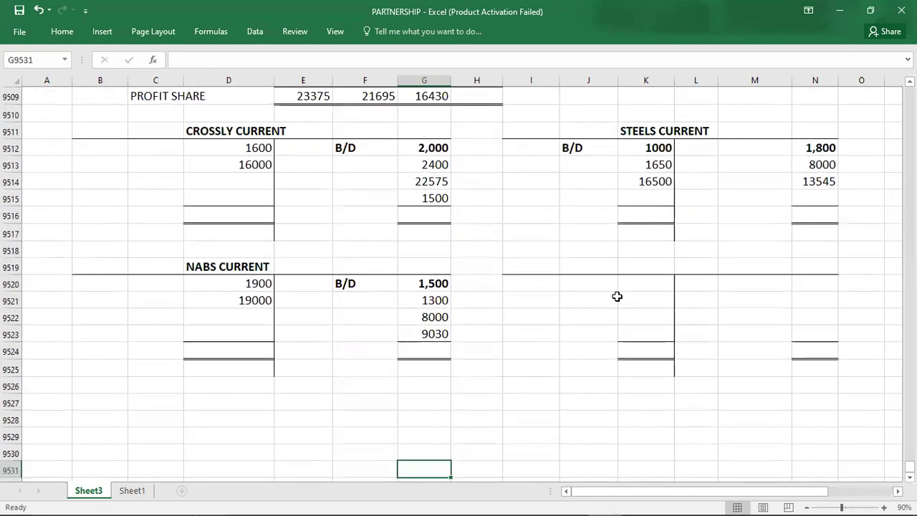
pyautogui.press('Down')
# - Sum the first partner's credit entries G9512:G9515 and enter the total 28475 in G9516 and D9516
pyautogui.click(425, 198)
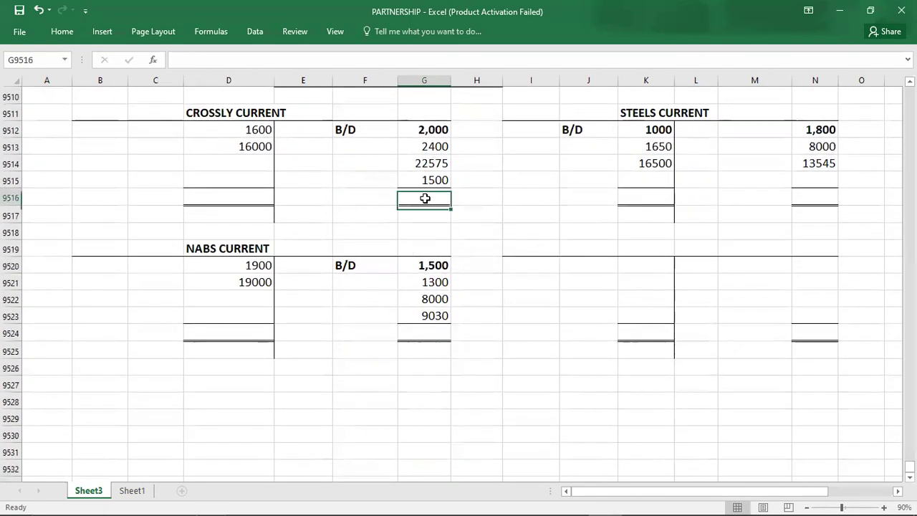
pyautogui.press('Up')
pyautogui.hotkey('shift', 'Up')
pyautogui.hotkey('shift', 'Up')
pyautogui.hotkey('shift', 'Up')
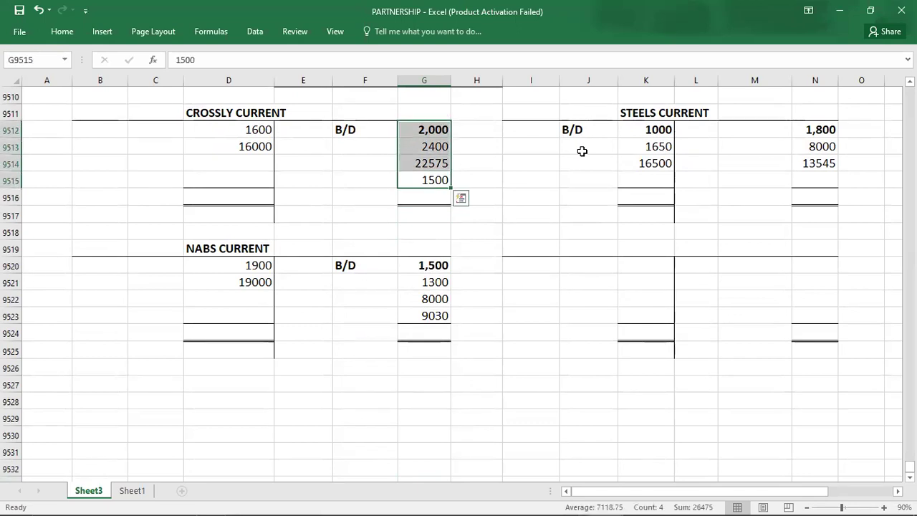
pyautogui.hotkey('shift', 'Down')
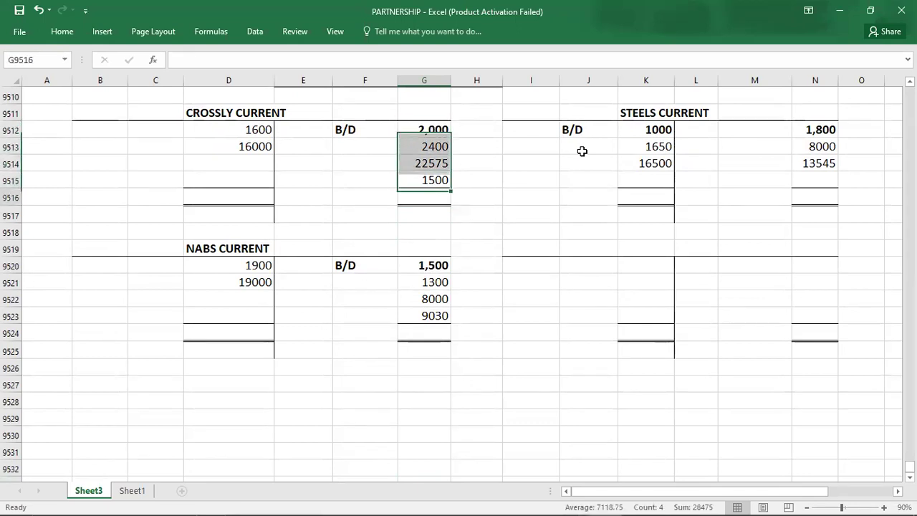
pyautogui.press('Down')
pyautogui.press('Down')
pyautogui.press('Up')
pyautogui.write('28475')
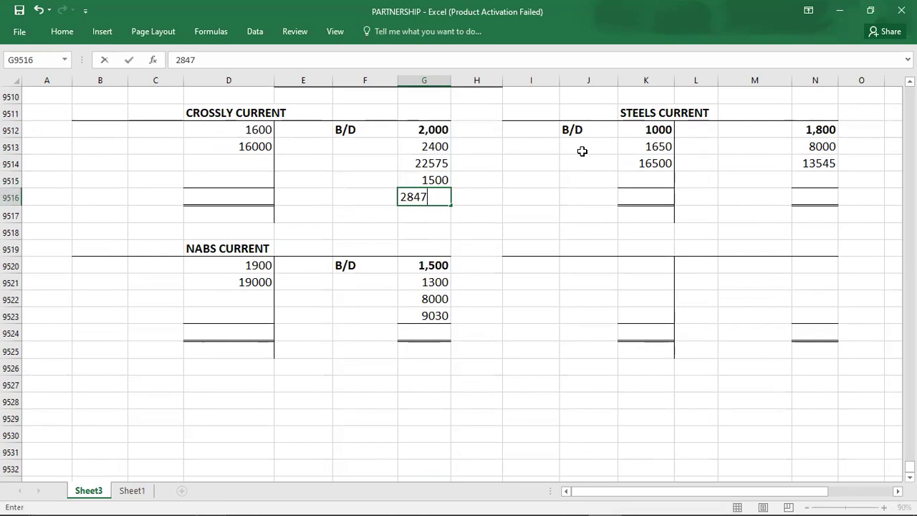
pyautogui.press('Left')
pyautogui.press('Left')
pyautogui.press('Left')
pyautogui.write('28475')
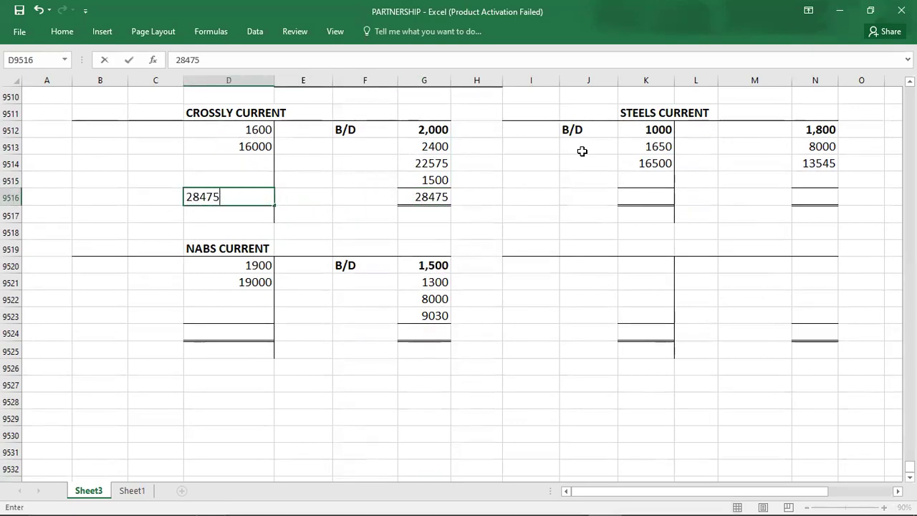
# - Enter the first partner's closing balance with label C/D in C9515 and 10875 in D9515
pyautogui.press('Up')
pyautogui.press('Left')
pyautogui.write('C/D')
pyautogui.press('Right')
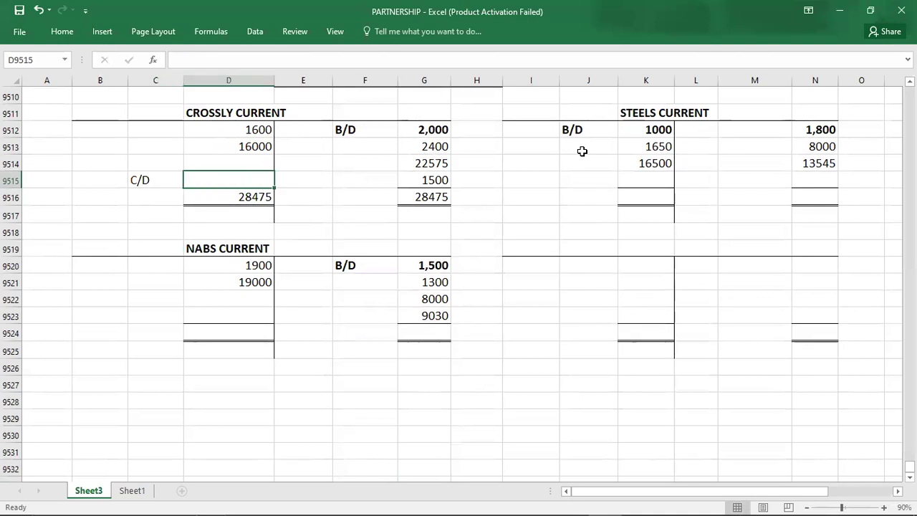
pyautogui.write('10875')
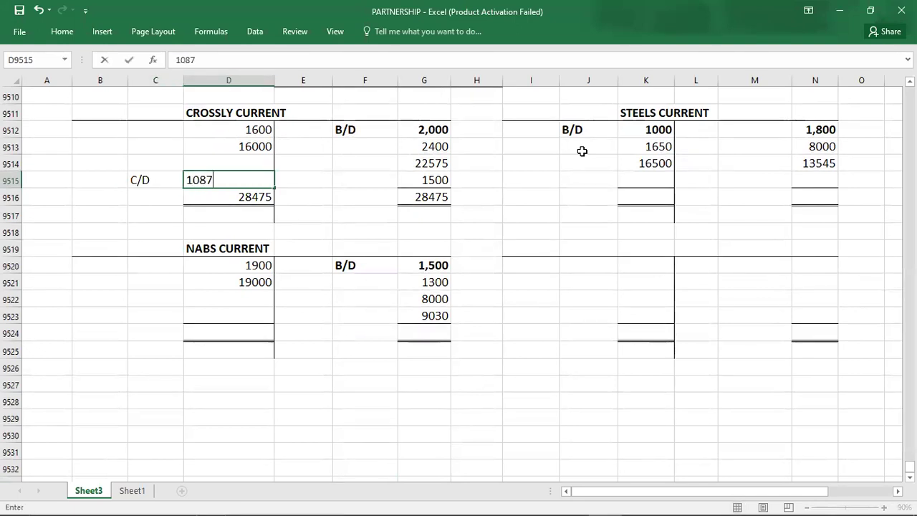
pyautogui.press('Return')
pyautogui.press('Left')
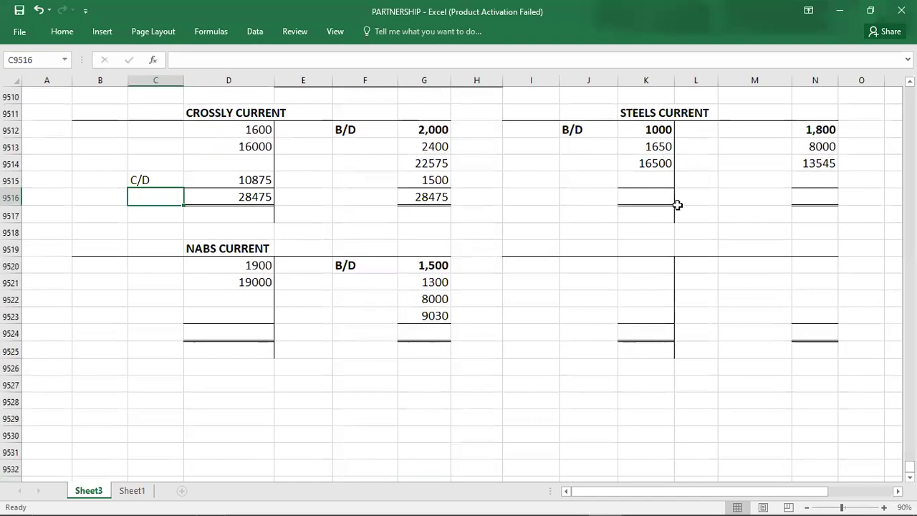
# - Compare the sums of the credit and debit entries in the second partner's current account
pyautogui.click(801, 199)
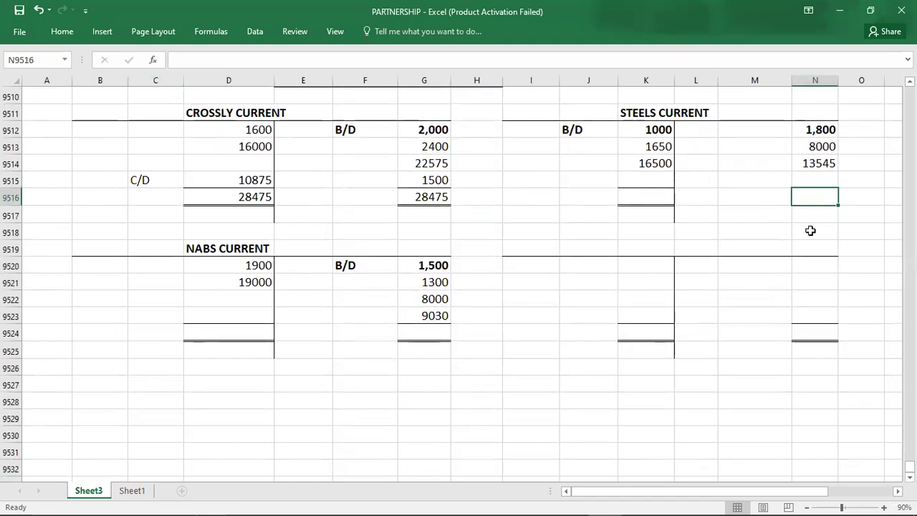
pyautogui.press('Up')
pyautogui.hotkey('shift', 'Up')
pyautogui.hotkey('shift', 'Up')
pyautogui.hotkey('shift', 'Up')
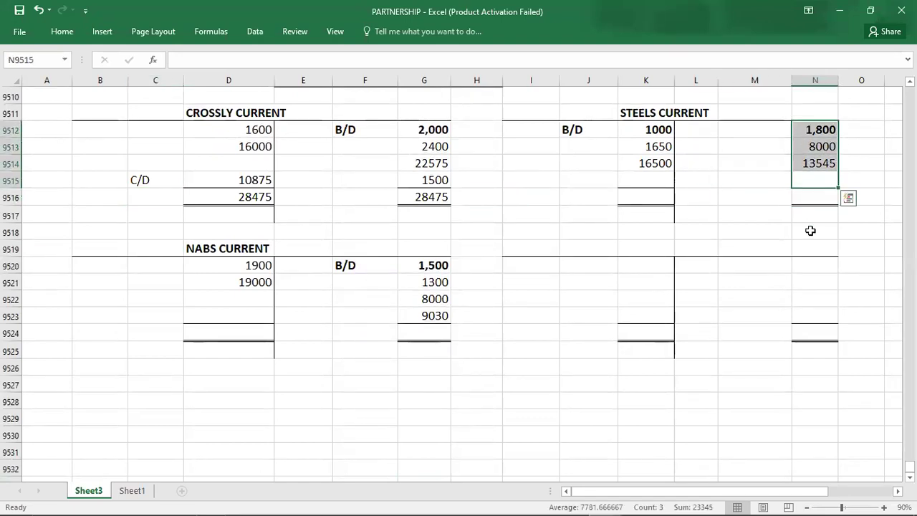
pyautogui.press('Left')
pyautogui.press('Left')
pyautogui.press('Left')
pyautogui.press('Up')
pyautogui.hotkey('shift', 'Up')
pyautogui.hotkey('shift', 'Up')
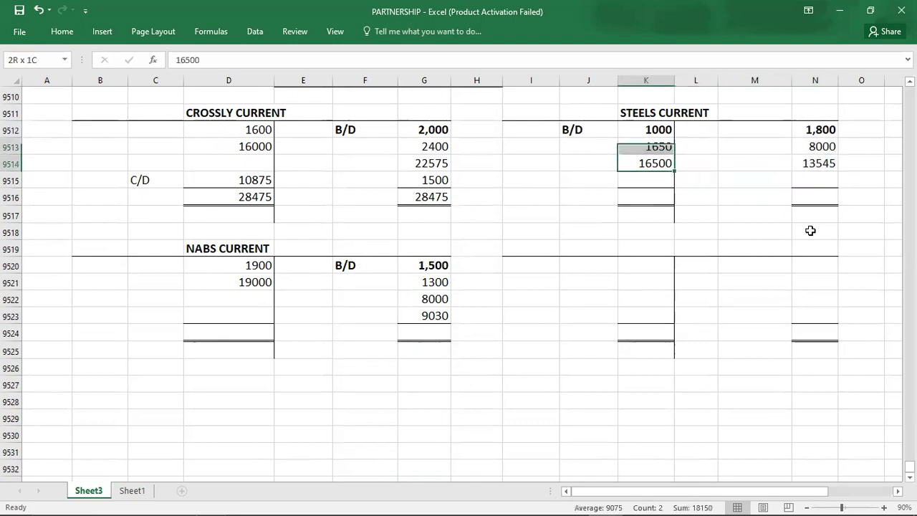
pyautogui.press('Down')
pyautogui.press('Down')
pyautogui.press('Right')
pyautogui.press('Right')
pyautogui.press('Right')
pyautogui.press('Up')
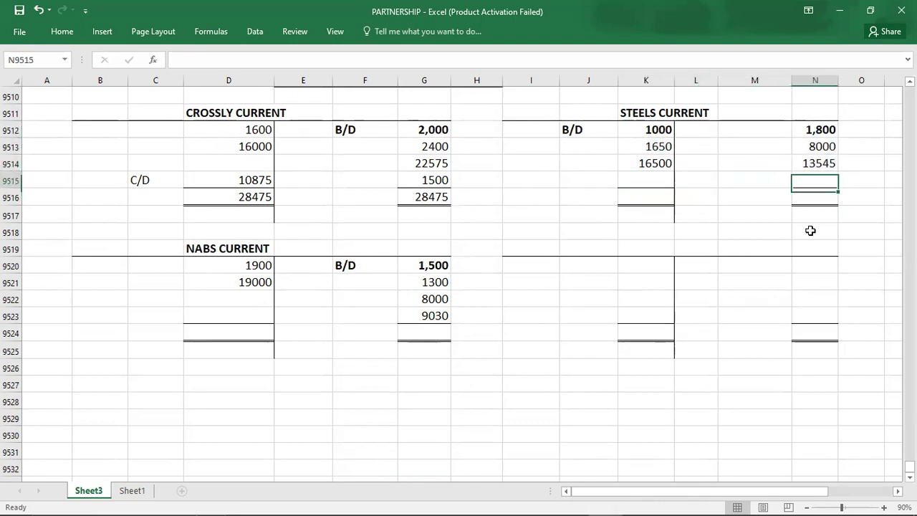
# - Sum the second partner's credit entries N9512:N9514 and enter the total 23345 in N9516 and K9516
pyautogui.press('Up')
pyautogui.hotkey('shift', 'Up')
pyautogui.hotkey('shift', 'Up')
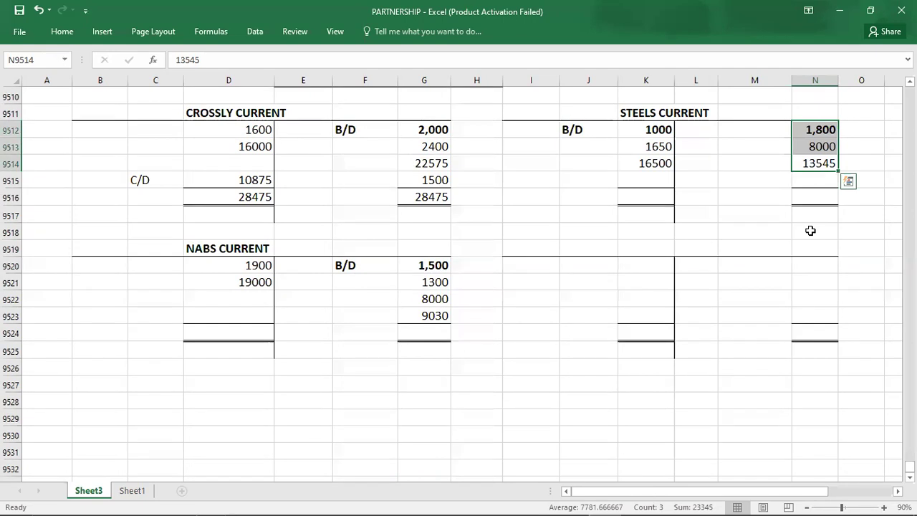
pyautogui.press('Down')
pyautogui.press('Down')
pyautogui.write('23345')
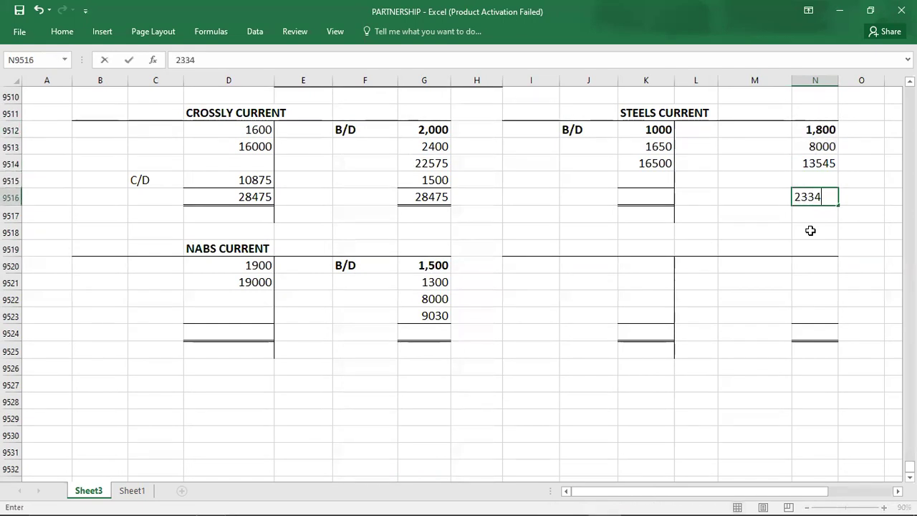
pyautogui.press('Left')
pyautogui.press('Left')
pyautogui.press('Left')
pyautogui.write('23345')
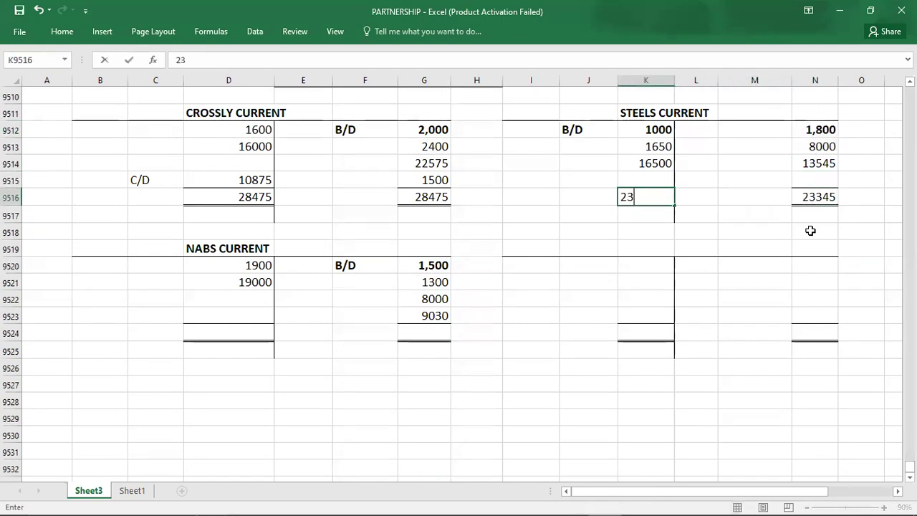
# - Enter the second partner's closing balance with label C/D in J9515 and 4195 in K9515
pyautogui.press('Up')
pyautogui.press('Left')
pyautogui.write('C/D')
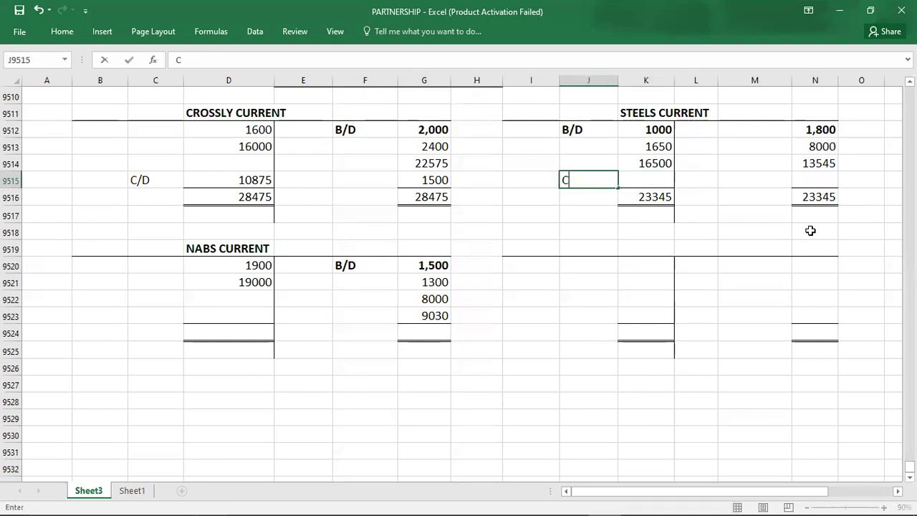
pyautogui.press('Right')
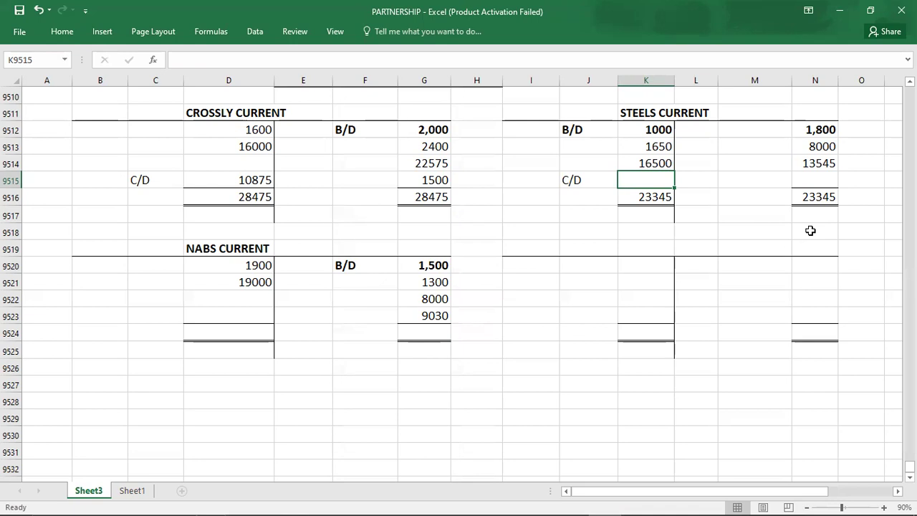
pyautogui.write('4195')
pyautogui.press('Return')
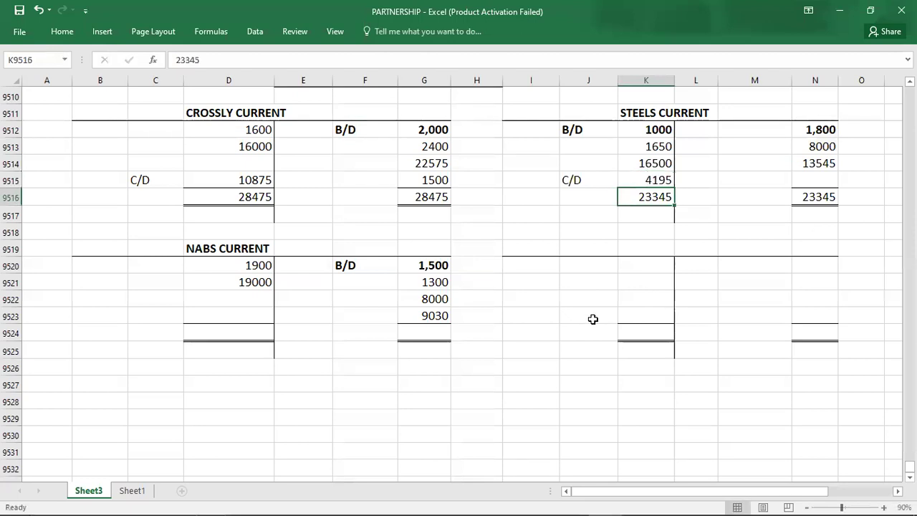
# - Sum the third partner's credit entries G9520:G9523 and enter the total 19830 in G9524 and D9524
pyautogui.doubleClick(439, 320)
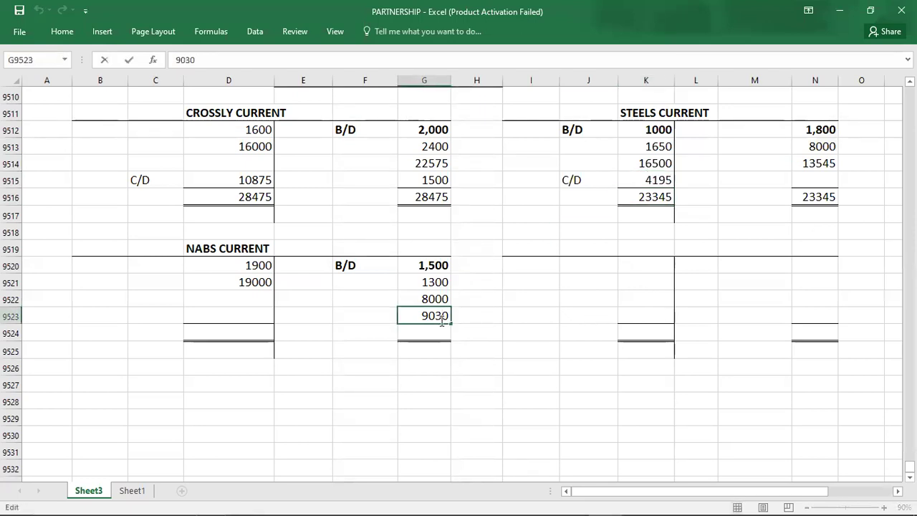
pyautogui.press('Return')
pyautogui.press('Up')
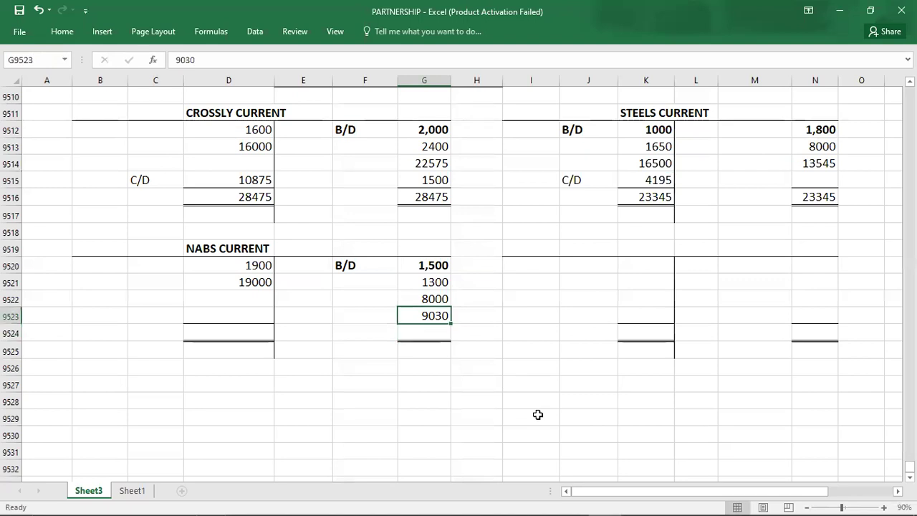
pyautogui.hotkey('shift', 'Up')
pyautogui.hotkey('shift', 'Up')
pyautogui.hotkey('shift', 'Up')
pyautogui.press('Down')
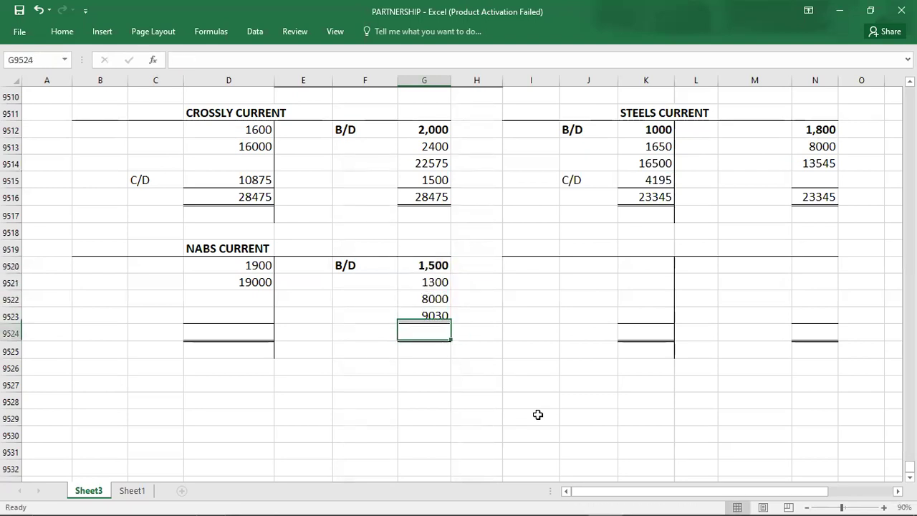
pyautogui.write('19830')
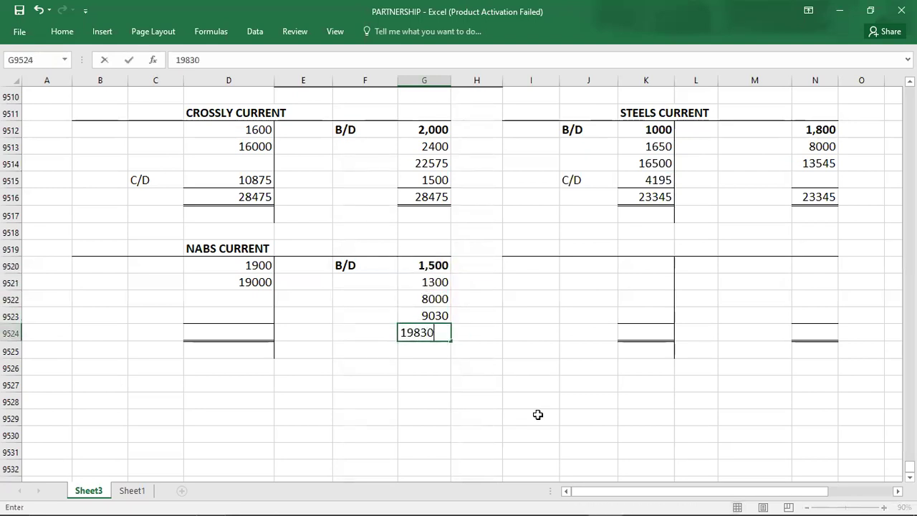
pyautogui.press('Left')
pyautogui.press('Left')
pyautogui.press('Left')
pyautogui.write('19830')
# - Enter the third partner's closing balance with label C/D in C9523 and 1070 in D9523
pyautogui.press('Up')
pyautogui.press('Left')
pyautogui.write('C/')
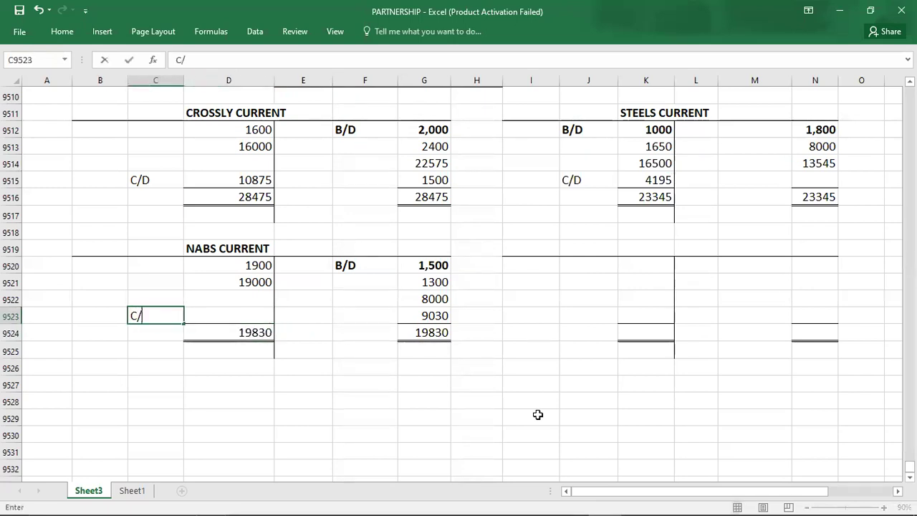
pyautogui.write('D')
pyautogui.press('Right')
pyautogui.write('107')
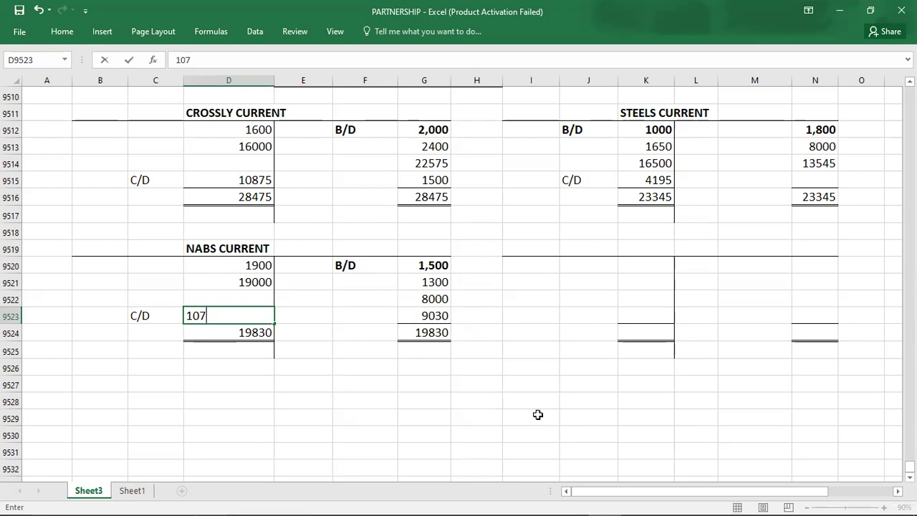
pyautogui.press('Left')
pyautogui.press('Down')
pyautogui.press('Down')
pyautogui.press('Down')
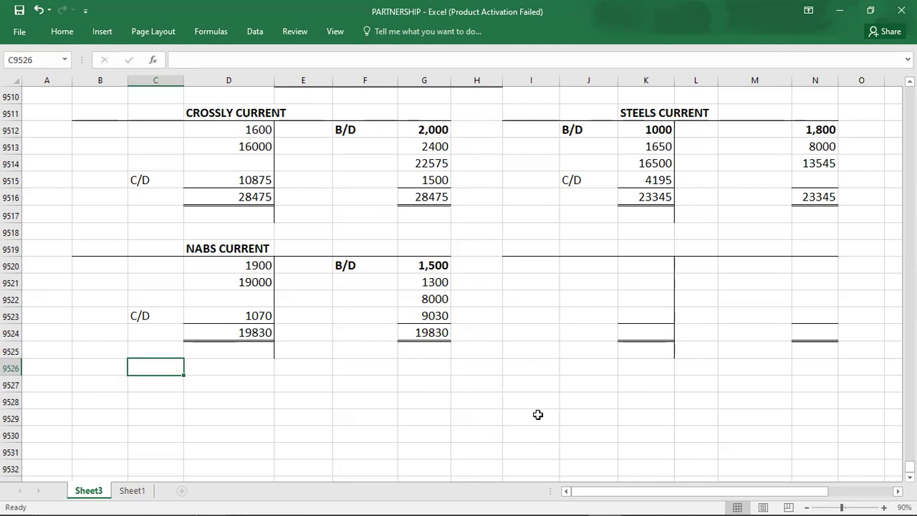
# - Start the balance sheet below the current accounts with the headings BALANCE SHEET in B9527 and EQUITY in B9528
pyautogui.hotkey('alt', 'Tab')
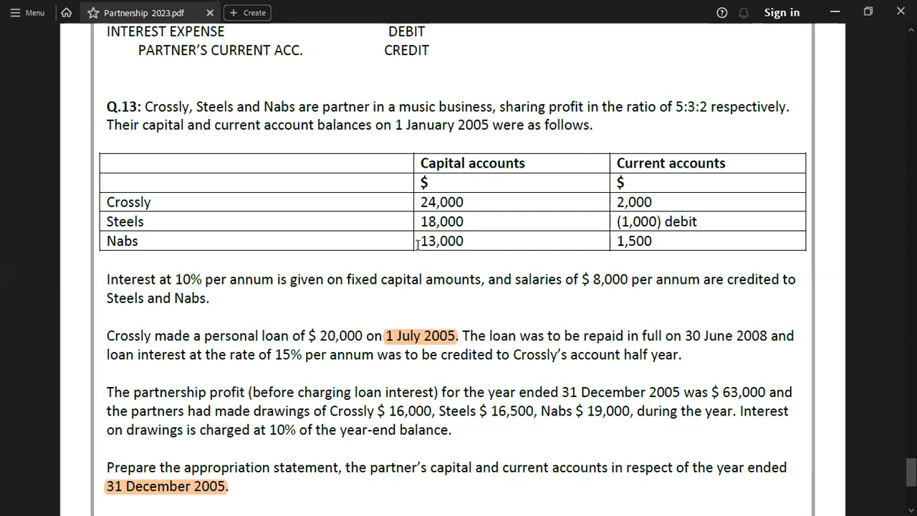
pyautogui.hotkey('alt', 'Tab')
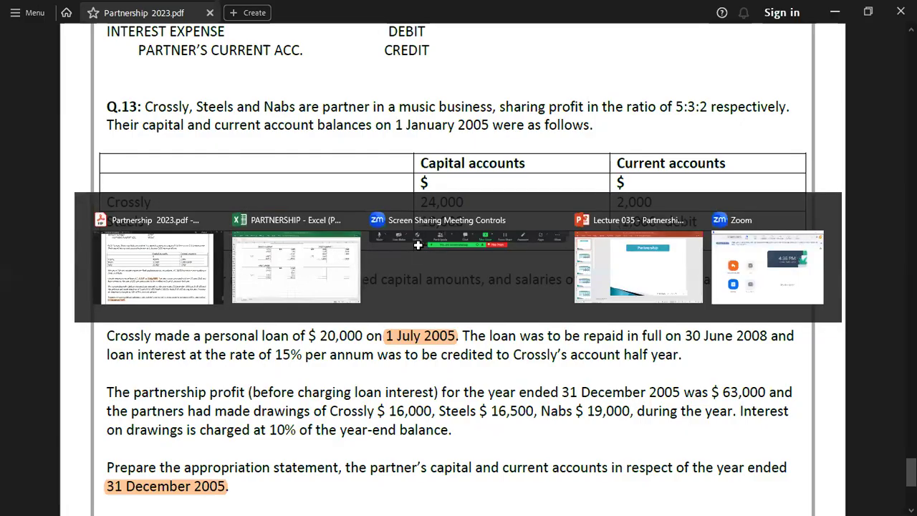
pyautogui.press('Down')
pyautogui.press('Down')
pyautogui.press('Down')
pyautogui.press('Down')
pyautogui.press('Down')
pyautogui.press('Down')
pyautogui.press('Down')
pyautogui.press('Down')
pyautogui.press('Down')
pyautogui.press('Down')
pyautogui.press('Down')
pyautogui.press('Down')
pyautogui.press('Down')
pyautogui.press('Down')
pyautogui.press('Down')
pyautogui.press('Down')
pyautogui.press('Down')
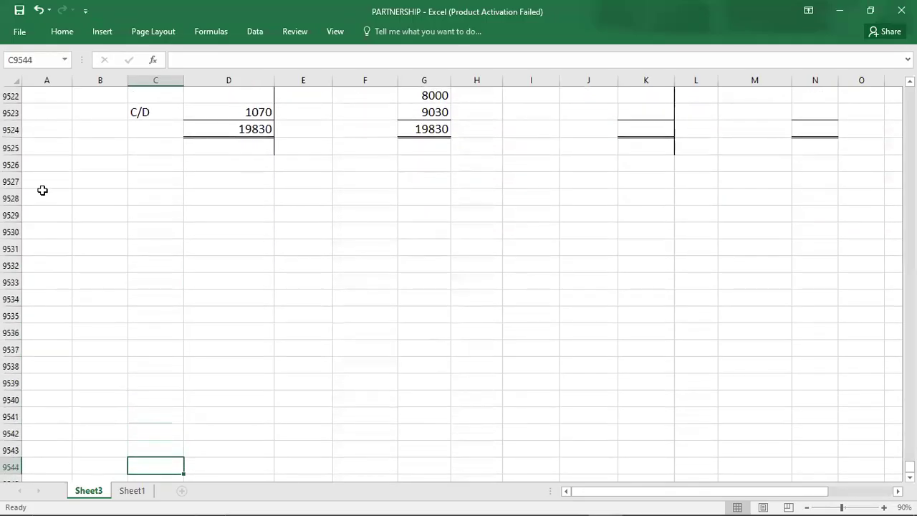
pyautogui.click(94, 185)
pyautogui.write('BAL')
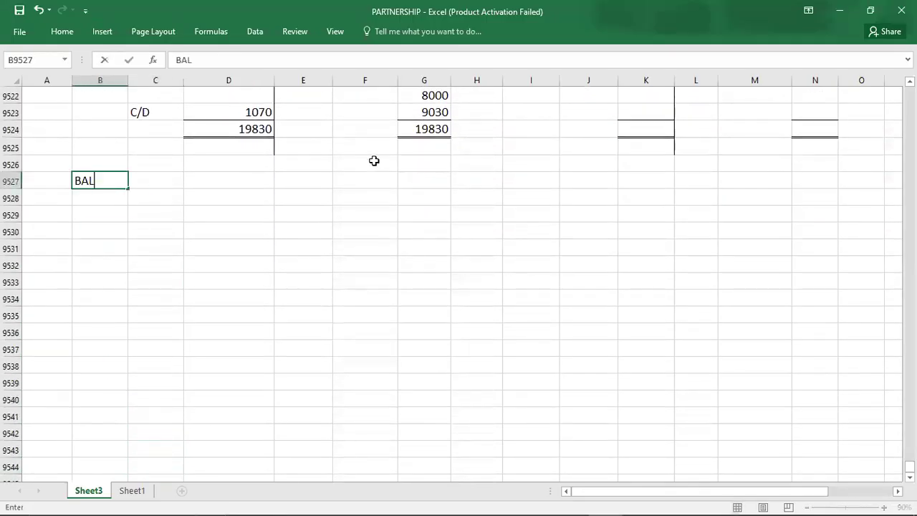
pyautogui.write('ANCE SHEET')
pyautogui.press('Return')
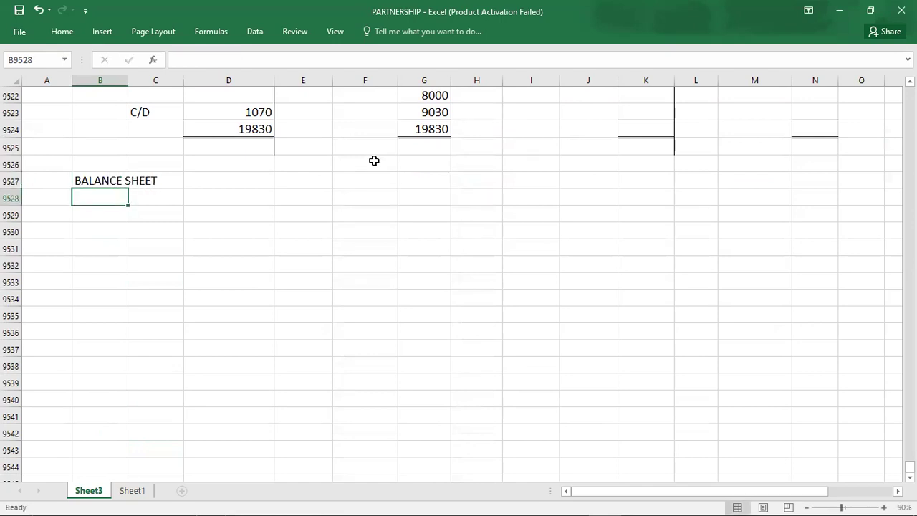
pyautogui.write('EQU')
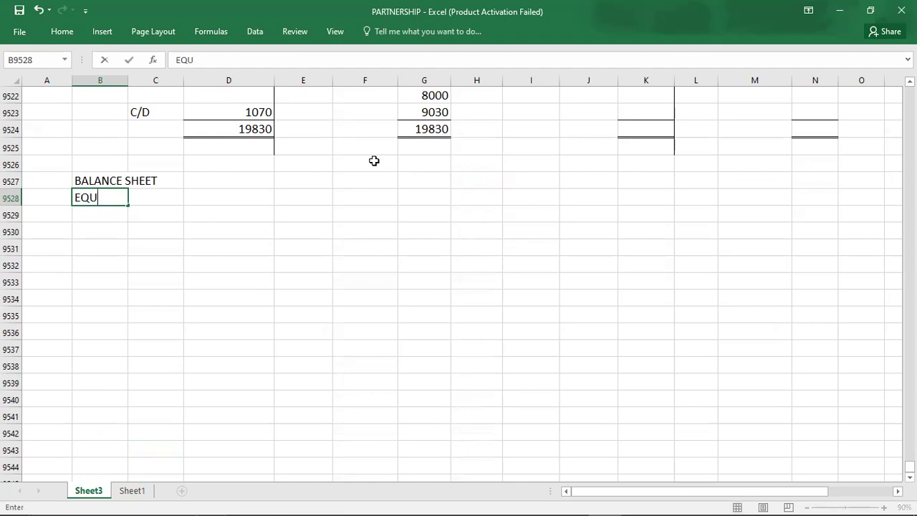
pyautogui.write('ITY')
pyautogui.press('Return')
pyautogui.press('Return')
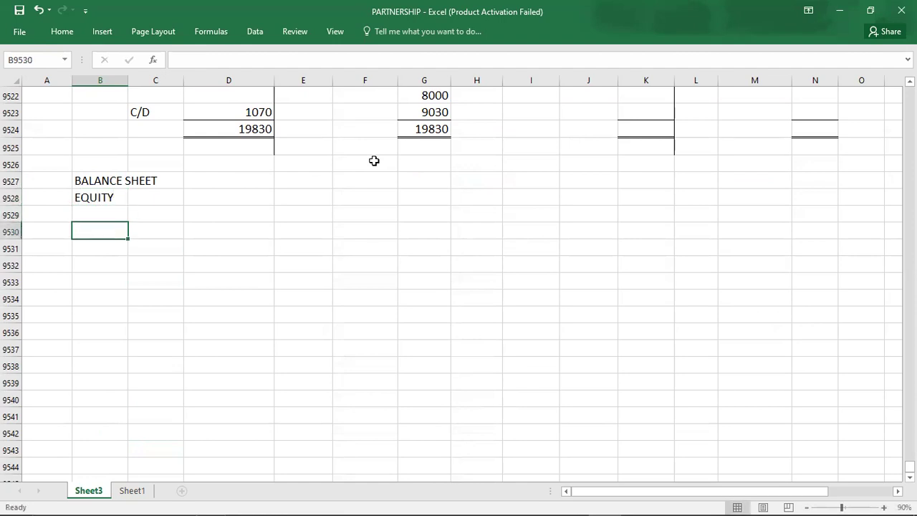
# - Label B9530 as the first partner's capital and enter 24000 from the question PDF in D9530
pyautogui.hotkey('alt', 'Tab')
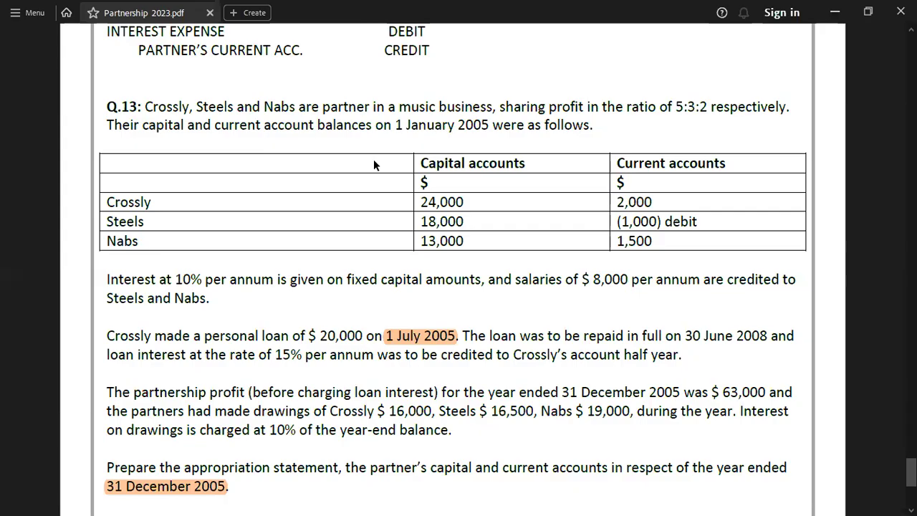
pyautogui.hotkey('alt', 'Tab')
pyautogui.write('CROSSL')
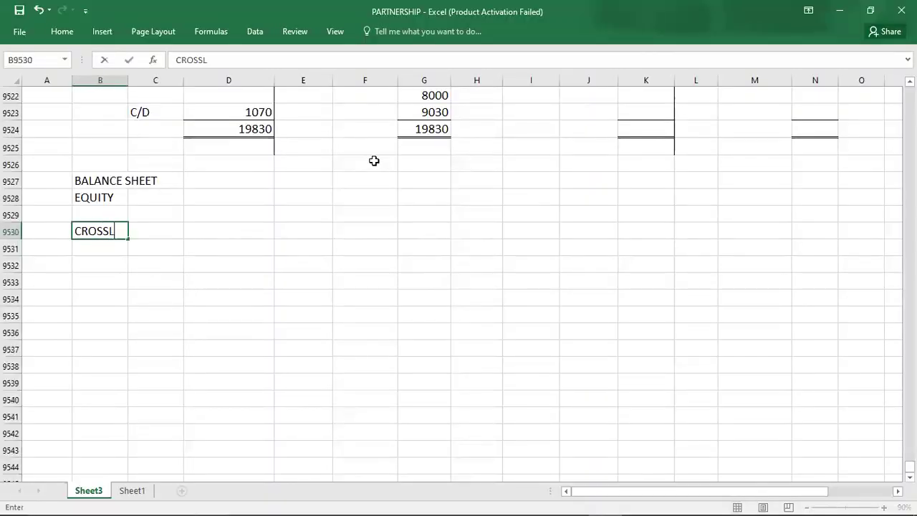
pyautogui.write('Y CAPITA')
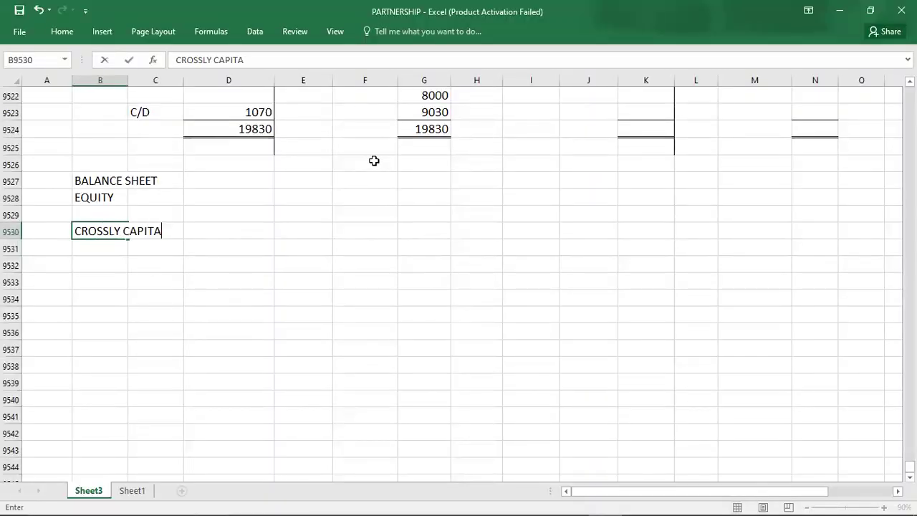
pyautogui.write('L')
pyautogui.press('Tab')
pyautogui.press('Tab')
pyautogui.hotkey('alt', 'Tab')
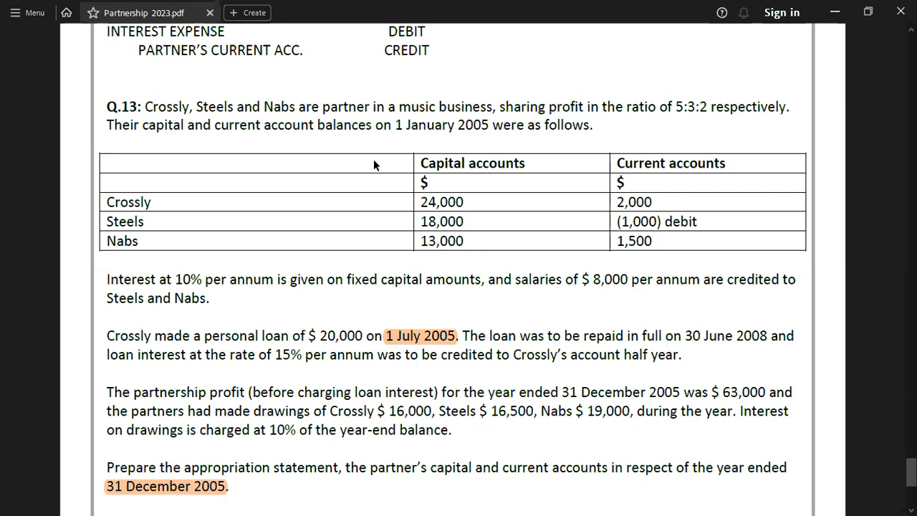
pyautogui.hotkey('alt', 'Tab')
pyautogui.write('2400')
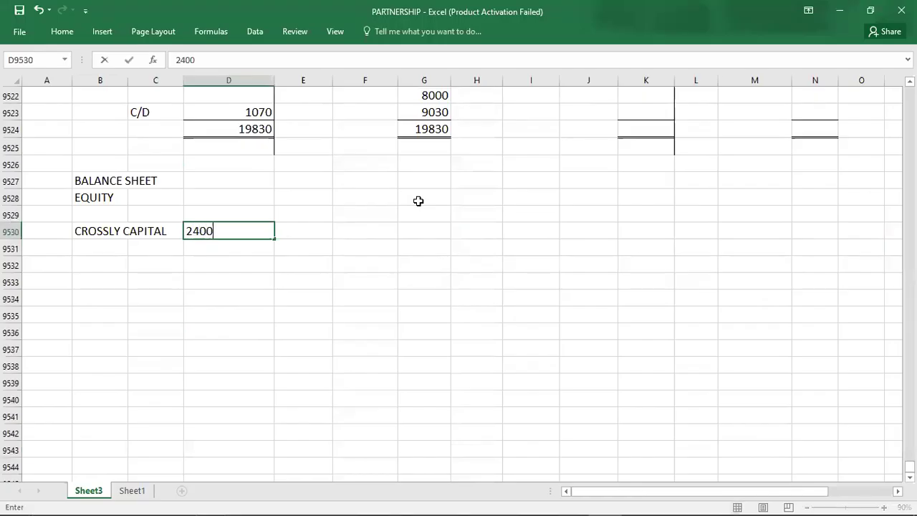
pyautogui.write('0')
pyautogui.press('Return')
# - Label B9531 as the first partner's current account and enter its closing balance 10875 in D9531
pyautogui.write('CROSSLY C')
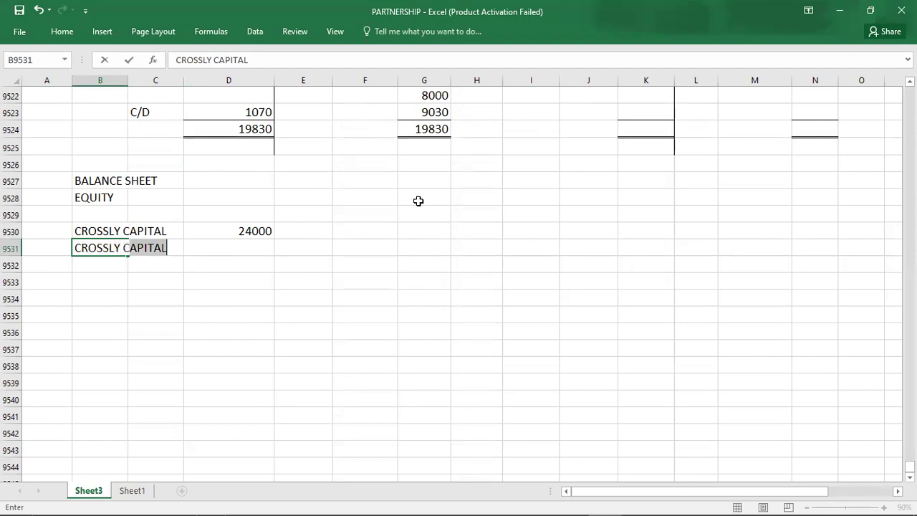
pyautogui.write('Y')
pyautogui.write('URRENT')
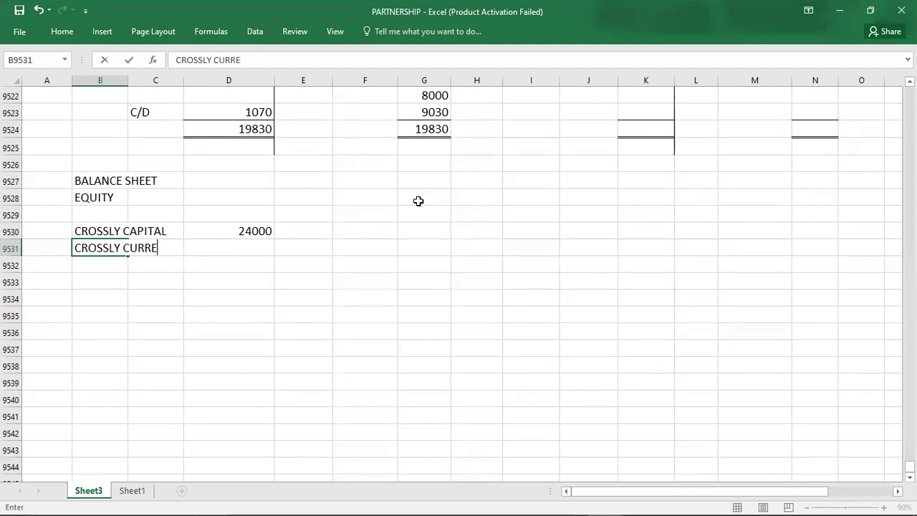
pyautogui.press('Tab')
pyautogui.press('Right')
pyautogui.press('Up')
pyautogui.press('Up')
pyautogui.press('Up')
pyautogui.press('Up')
pyautogui.press('Up')
pyautogui.press('Up')
pyautogui.press('Up')
pyautogui.press('Up')
pyautogui.press('Up')
pyautogui.press('Up')
pyautogui.press('Up')
pyautogui.press('Up')
pyautogui.press('Up')
pyautogui.press('Up')
pyautogui.press('Up')
pyautogui.press('Up')
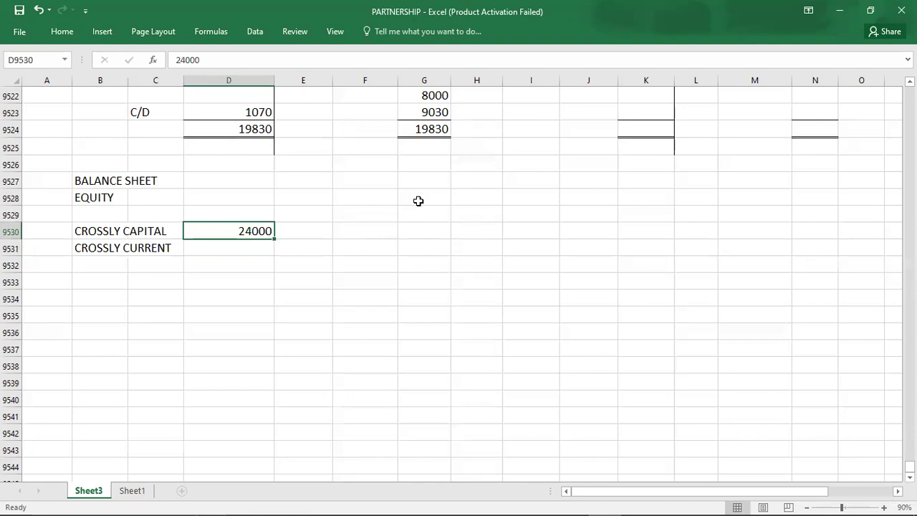
pyautogui.press('Up')
pyautogui.press('Up')
pyautogui.press('Up')
pyautogui.press('Up')
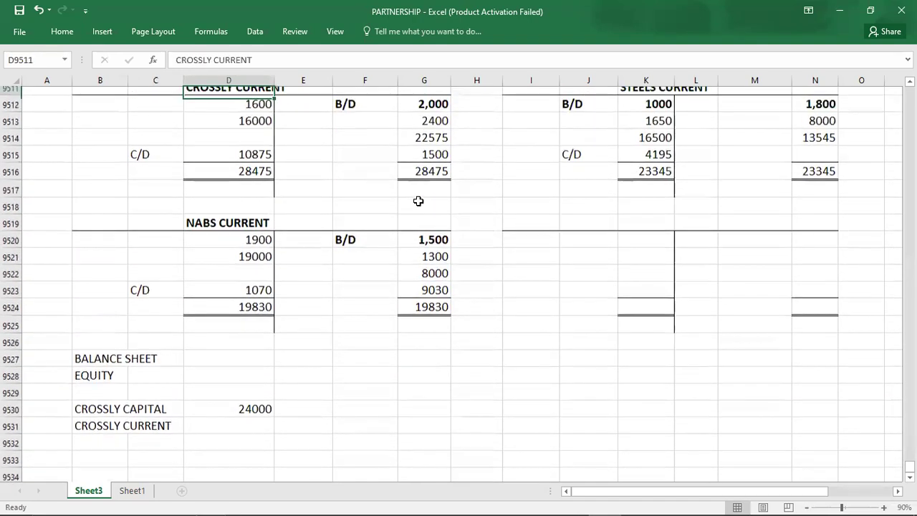
pyautogui.press('Down')
pyautogui.press('Down')
pyautogui.press('Down')
pyautogui.press('Down')
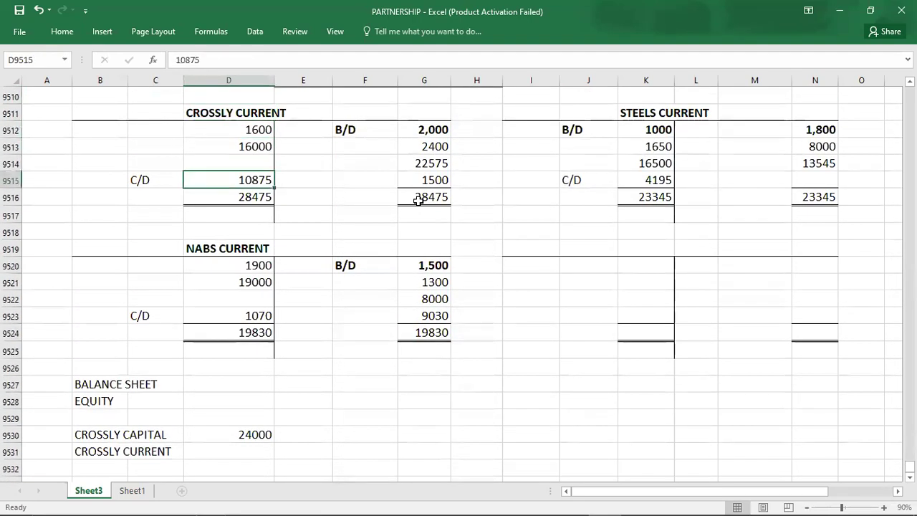
pyautogui.click(248, 449)
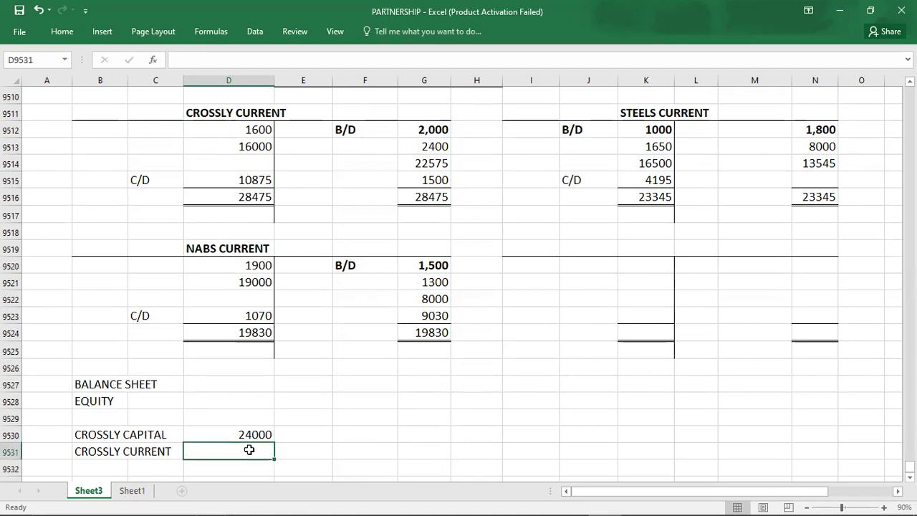
pyautogui.write('10875')
pyautogui.press('Return')
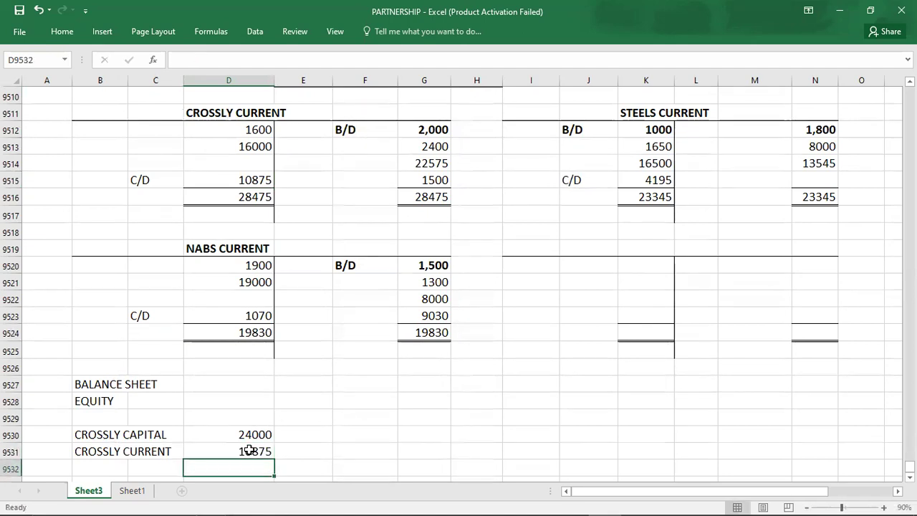
# - Add a bottom border to D9531 beneath the first partner's current account balance
pyautogui.press('Down')
pyautogui.press('Down')
pyautogui.press('Down')
pyautogui.press('Down')
pyautogui.press('Down')
pyautogui.press('Down')
pyautogui.press('Down')
pyautogui.press('Down')
pyautogui.press('Down')
pyautogui.press('Down')
pyautogui.press('Down')
pyautogui.press('Down')
pyautogui.click(223, 250)
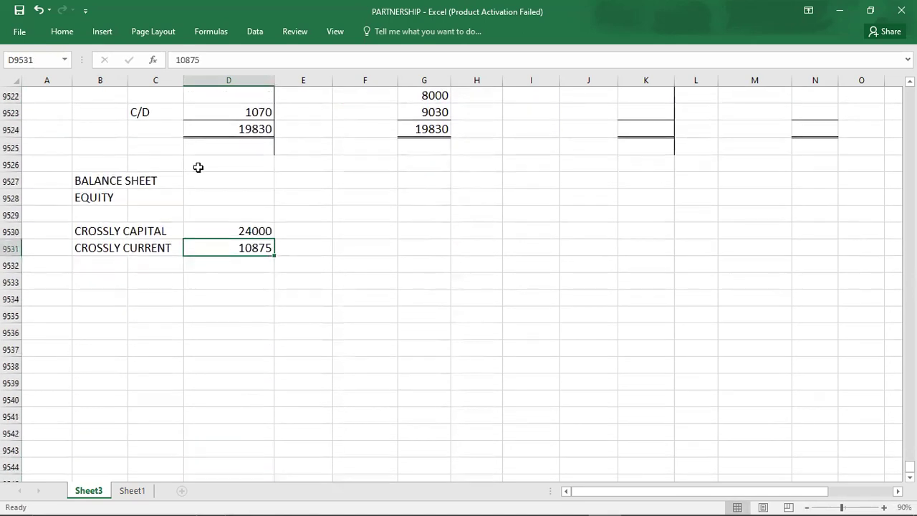
pyautogui.click(64, 31)
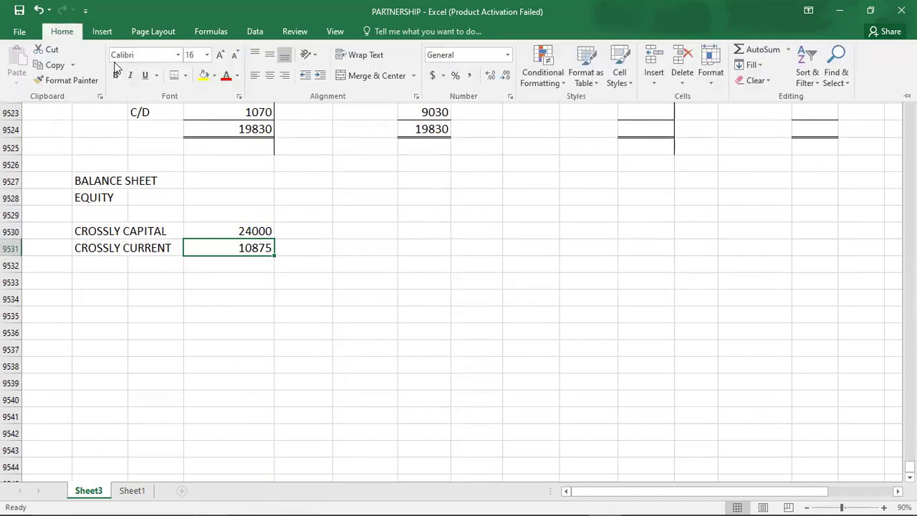
pyautogui.click(184, 76)
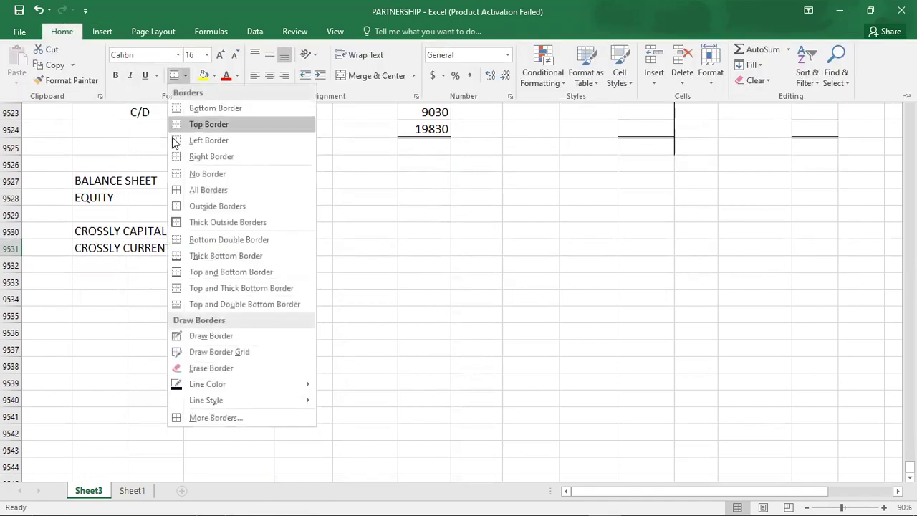
pyautogui.click(208, 108)
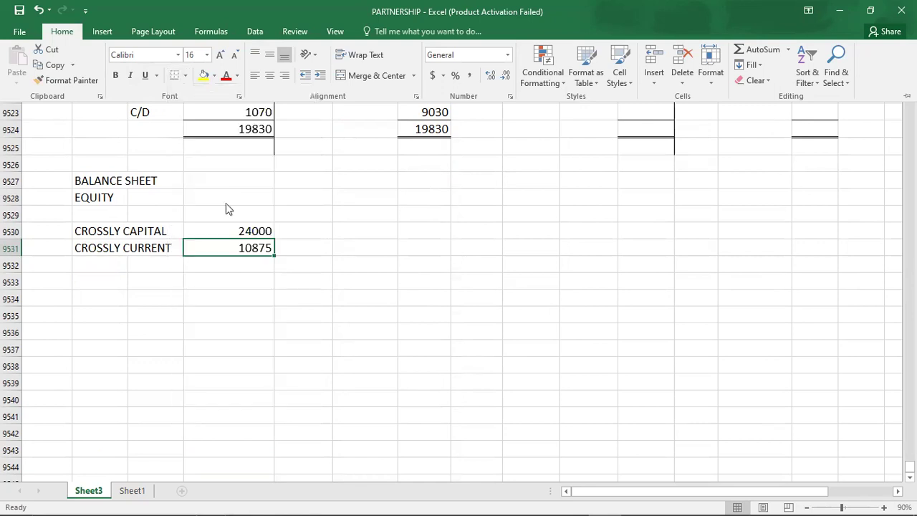
# - Sum the first partner's capital and current balances D9530:D9531 and enter the total 34875 in E9532
pyautogui.click(228, 231)
pyautogui.hotkey('shift', 'Down')
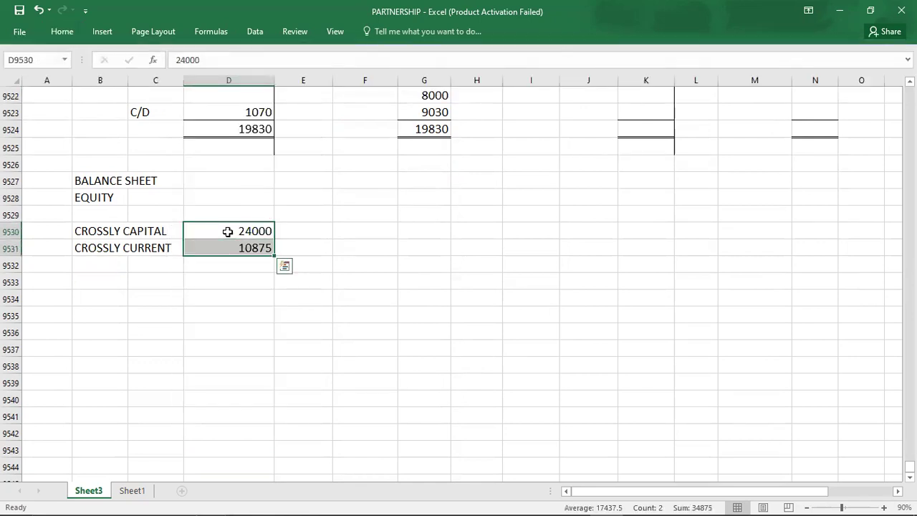
pyautogui.press('Right')
pyautogui.press('Right')
pyautogui.press('Down')
pyautogui.press('Left')
pyautogui.press('Down')
pyautogui.write('34875')
pyautogui.press('Return')
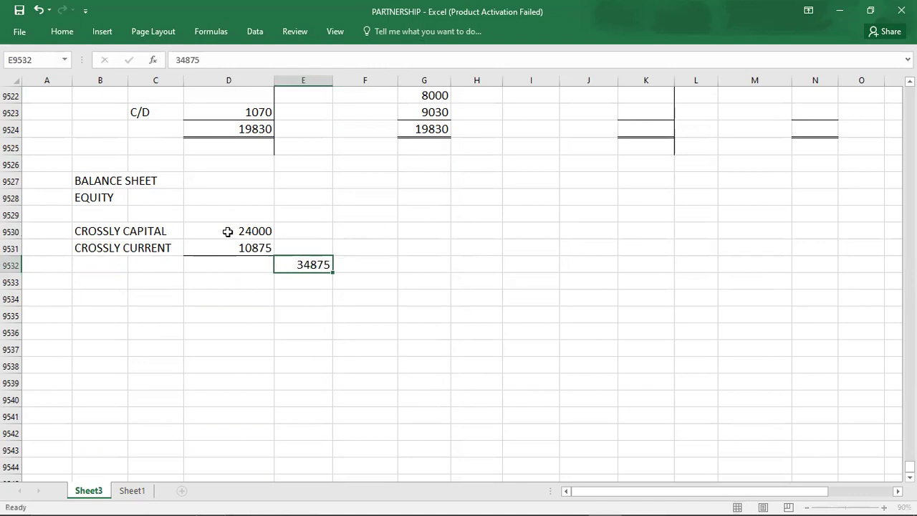
# - Label B9534 as the second partner's capital and enter 13000 from the question PDF in D9534
pyautogui.press('Left')
pyautogui.press('Left')
pyautogui.press('Left')
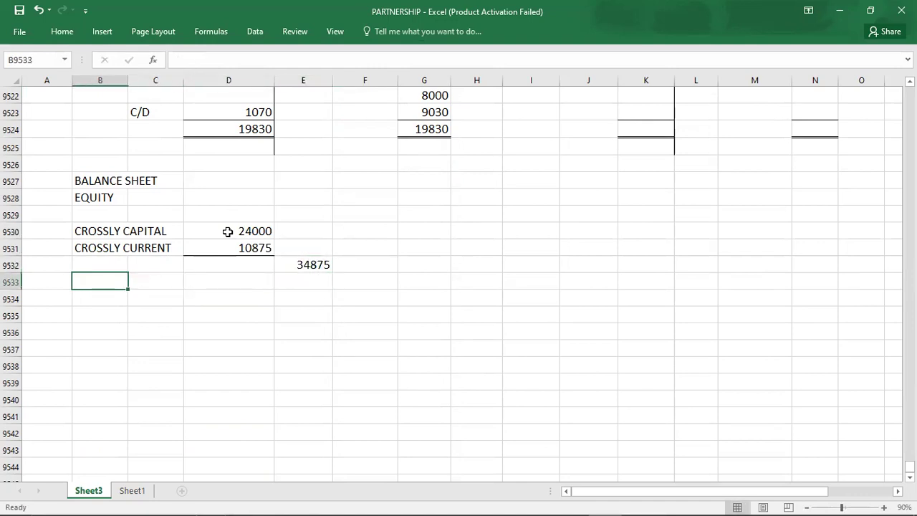
pyautogui.press('Down')
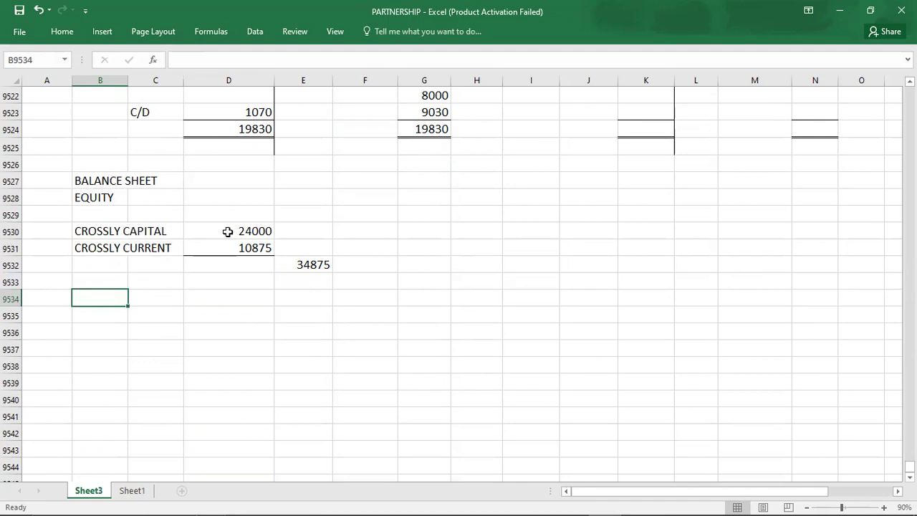
pyautogui.write('NABS CAPITAL')
pyautogui.press('Tab')
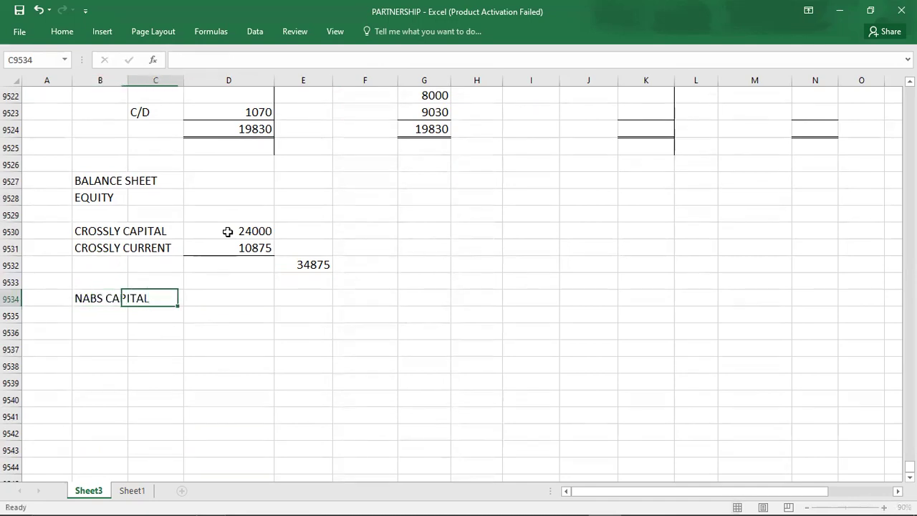
pyautogui.hotkey('alt', 'Tab')
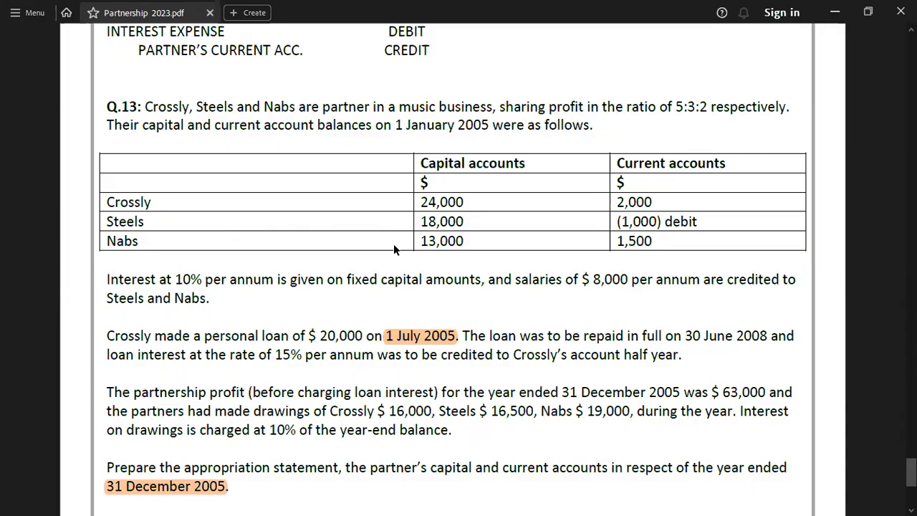
pyautogui.hotkey('alt', 'Tab')
pyautogui.write('1')
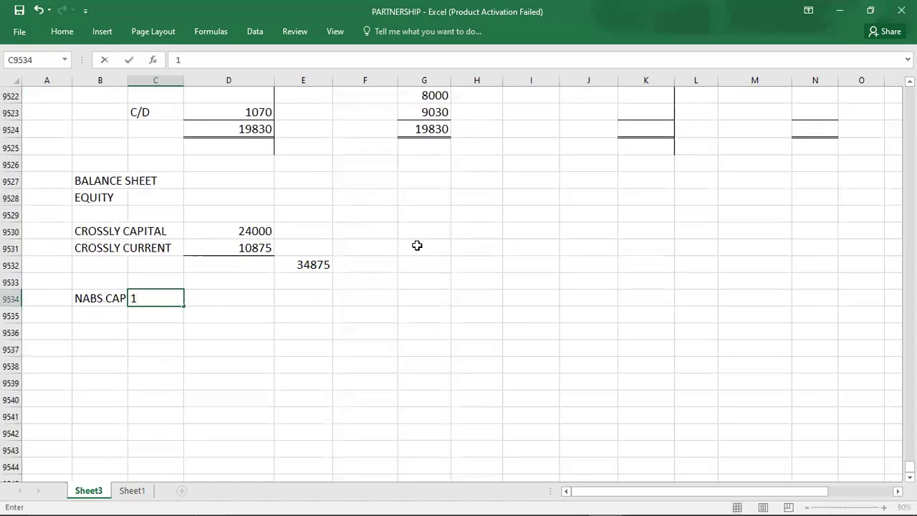
pyautogui.press('BackSpace')
pyautogui.press('Tab')
pyautogui.write('13000')
pyautogui.press('Return')
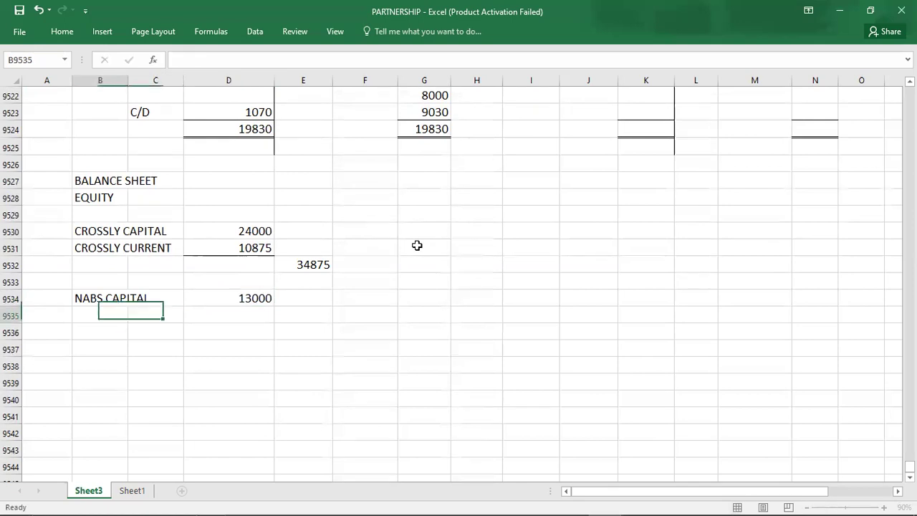
# - Label B9535 as the second partner's current account and enter its closing balance 1070 in D9535
pyautogui.press('Up')
pyautogui.press('Up')
pyautogui.press('Up')
pyautogui.press('Up')
pyautogui.press('Up')
pyautogui.press('Up')
pyautogui.press('Up')
pyautogui.press('Up')
pyautogui.press('Up')
pyautogui.press('Up')
pyautogui.press('Up')
pyautogui.press('Up')
pyautogui.press('Up')
pyautogui.press('Up')
pyautogui.press('Up')
pyautogui.press('Up')
pyautogui.press('Up')
pyautogui.press('Down')
pyautogui.press('Down')
pyautogui.press('Down')
pyautogui.press('Right')
pyautogui.press('Right')
pyautogui.press('Down')
pyautogui.press('Down')
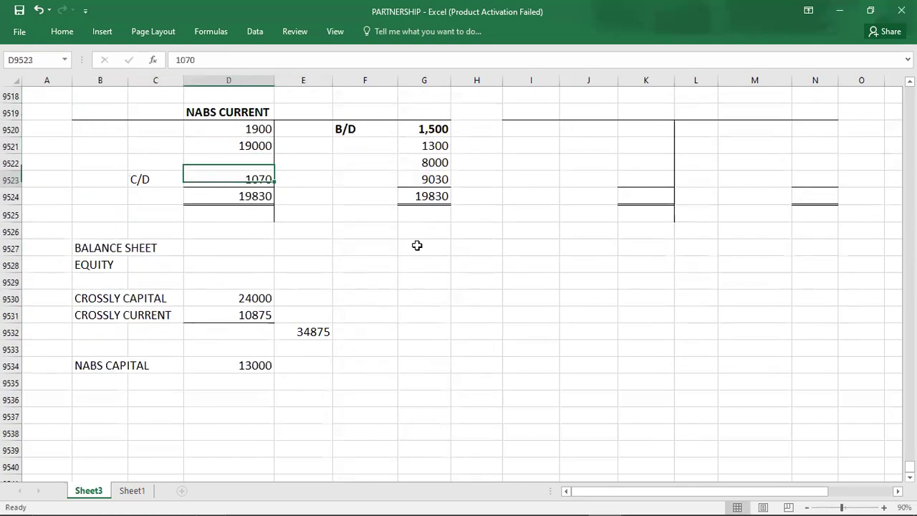
pyautogui.click(94, 384)
pyautogui.write('B')
pyautogui.press('BackSpace')
pyautogui.write('NABS')
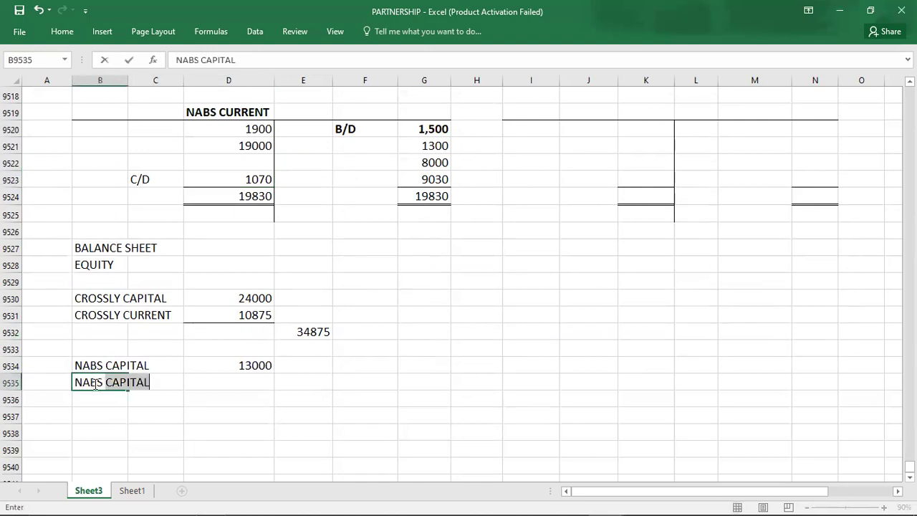
pyautogui.write(' CURRENT')
pyautogui.press('Tab')
pyautogui.press('Tab')
pyautogui.write('1070')
pyautogui.press('Return')
# - Add a bottom border to D9535 beneath the second partner's current account balance
pyautogui.press('Up')
pyautogui.press('Right')
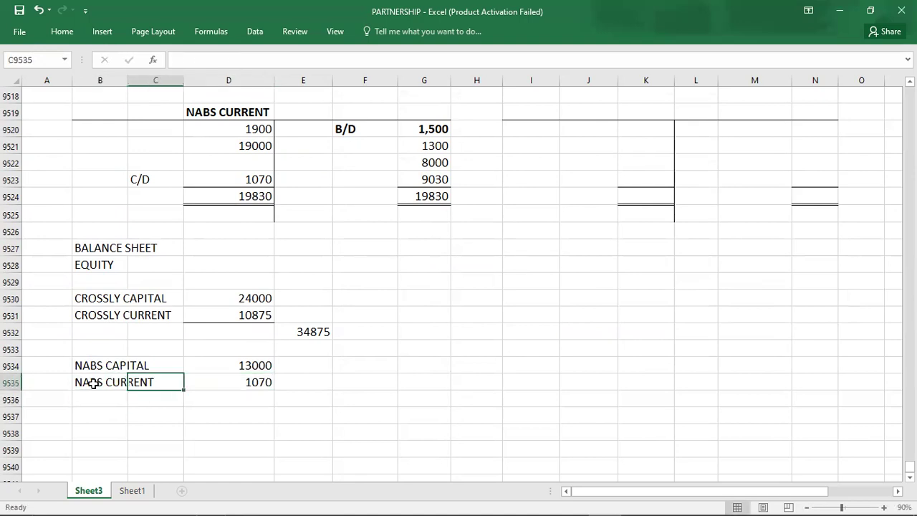
pyautogui.press('Right')
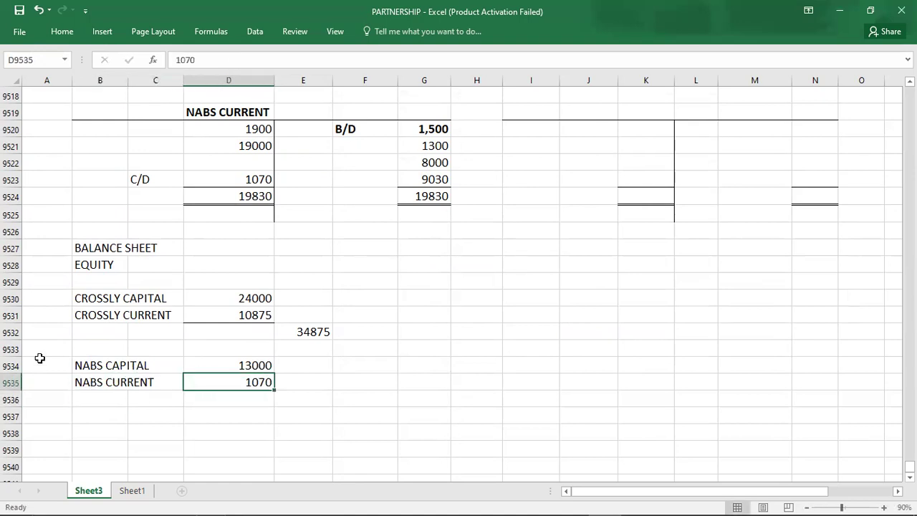
pyautogui.click(63, 31)
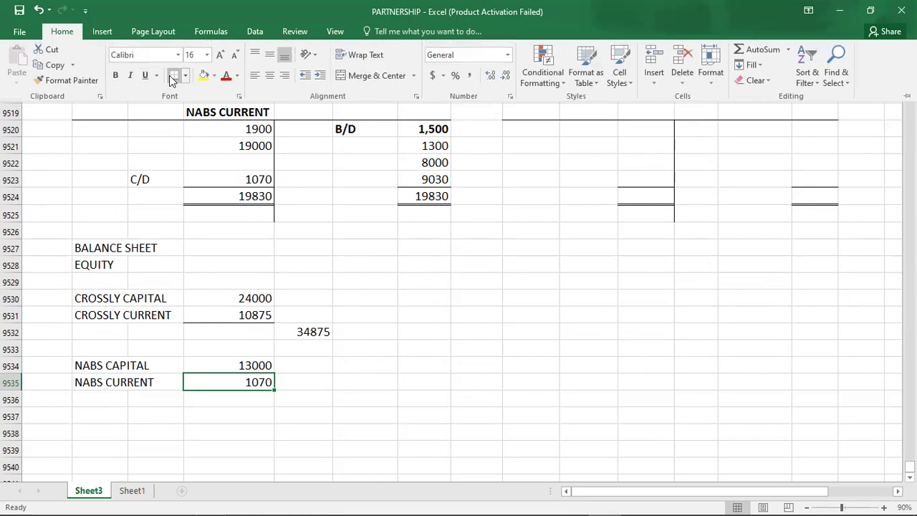
pyautogui.click(308, 403)
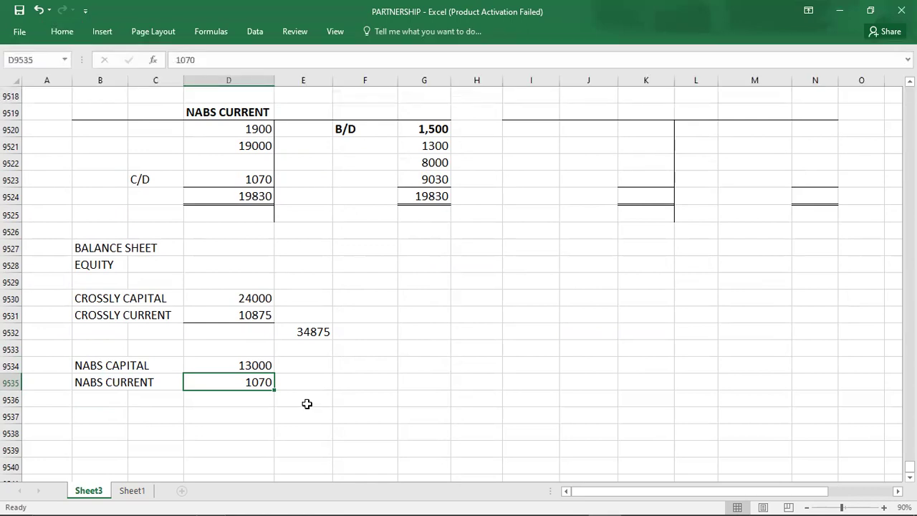
# - Enter 11930 in E9536 as the second partner's combined capital and current balance
pyautogui.click(308, 404)
pyautogui.write('11930')
pyautogui.press('Return')
pyautogui.press('Return')
pyautogui.press('Return')
pyautogui.press('Return')
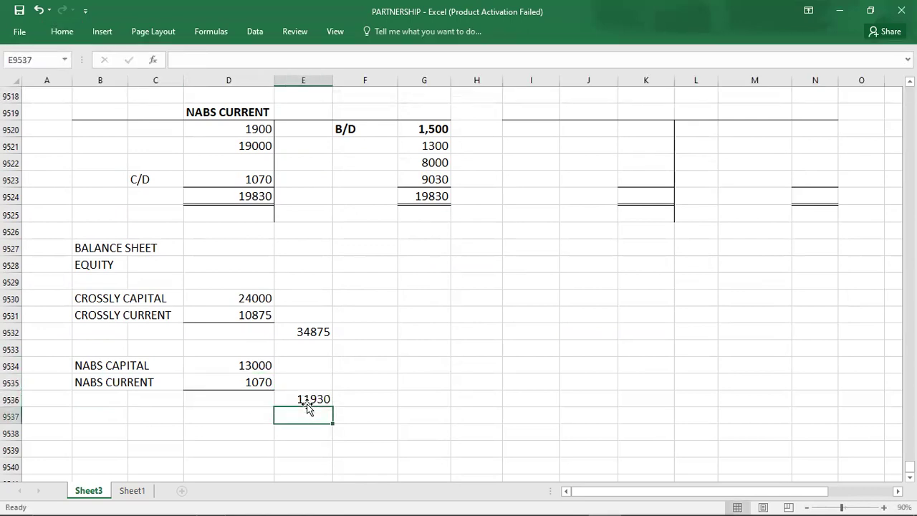
pyautogui.press('Return')
pyautogui.press('Return')
pyautogui.press('Return')
pyautogui.press('Return')
pyautogui.press('Return')
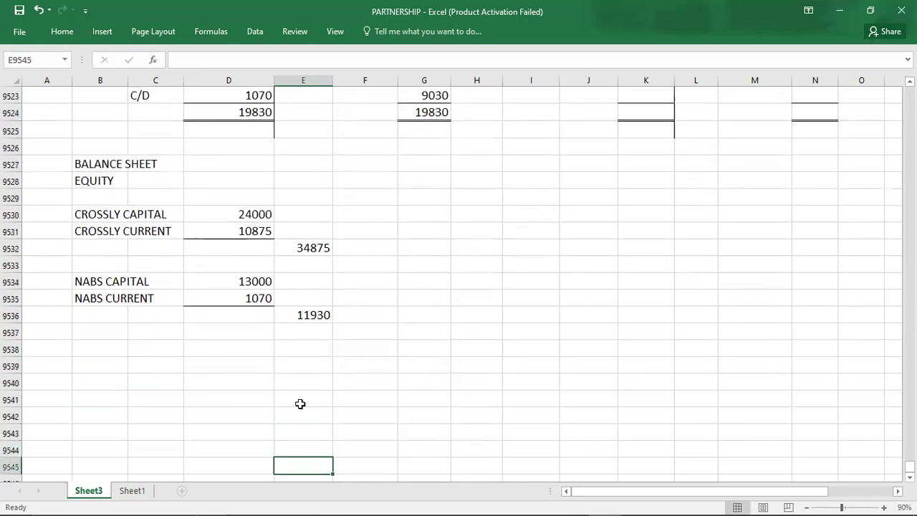
# - Label B9538 as the third partner's capital and enter 18000 from the question PDF in D9538
pyautogui.click(94, 347)
pyautogui.write('STEE')
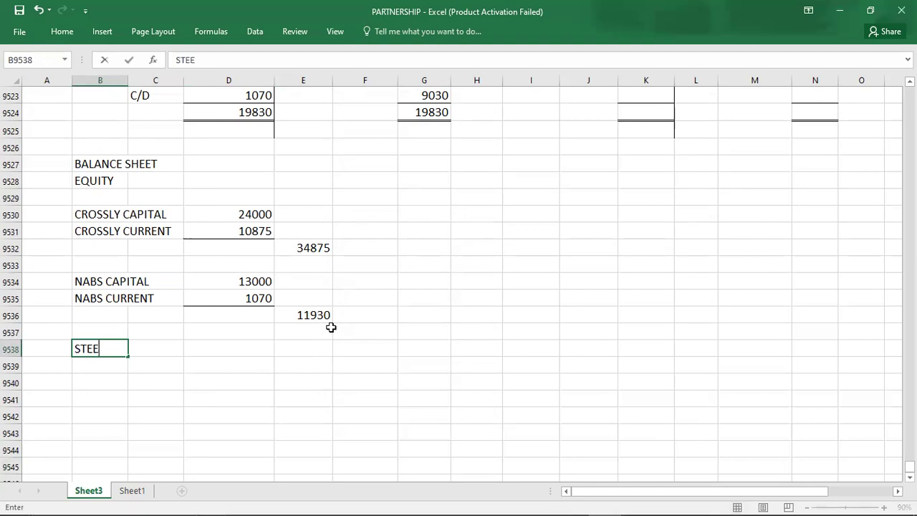
pyautogui.write('L CAPITAL')
pyautogui.press('Tab')
pyautogui.press('Tab')
pyautogui.hotkey('alt', 'Tab')
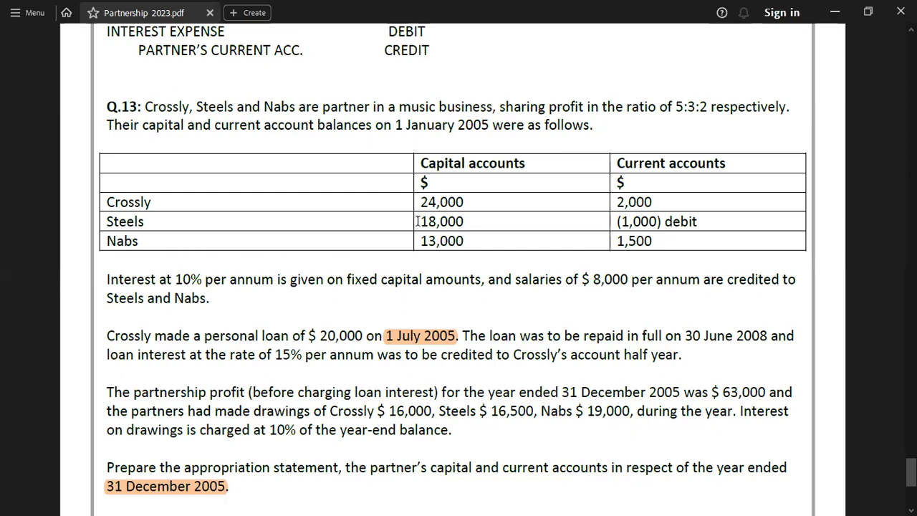
pyautogui.hotkey('alt', 'Tab')
pyautogui.write('18000')
pyautogui.press('Return')
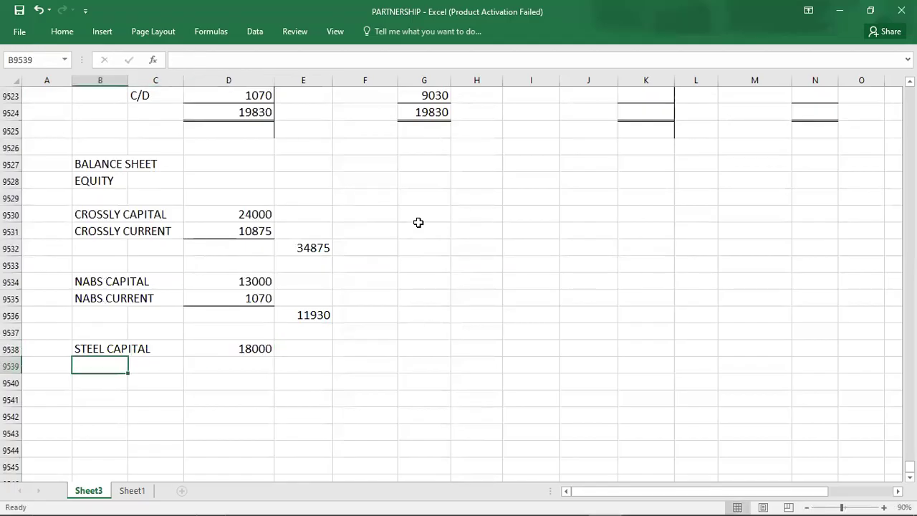
# - Label B9539 as the third partner's current account and enter its closing balance 4195 from K9515 in D9539
pyautogui.write('STEEL CURRENT')
pyautogui.press('Right')
pyautogui.press('Right')
pyautogui.press('Up')
pyautogui.press('Up')
pyautogui.press('Up')
pyautogui.press('Up')
pyautogui.press('Up')
pyautogui.press('Up')
pyautogui.press('Up')
pyautogui.press('Up')
pyautogui.press('Up')
pyautogui.press('Up')
pyautogui.press('Up')
pyautogui.press('Up')
pyautogui.press('Up')
pyautogui.press('Up')
pyautogui.press('Up')
pyautogui.press('Up')
pyautogui.press('Up')
pyautogui.press('Up')
pyautogui.press('Up')
pyautogui.press('Up')
pyautogui.press('Up')
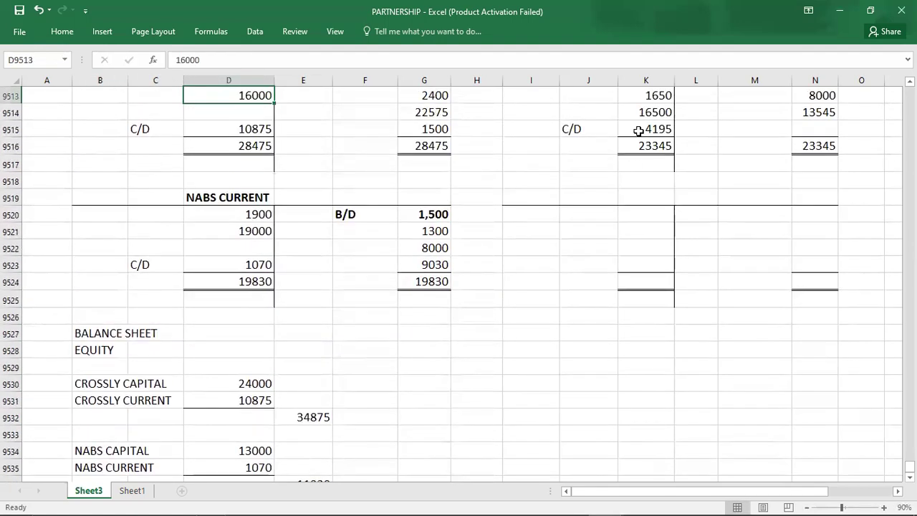
pyautogui.click(638, 131)
pyautogui.press('Up')
pyautogui.press('Up')
pyautogui.press('Up')
pyautogui.press('Up')
pyautogui.press('Down')
pyautogui.press('Down')
pyautogui.press('Down')
pyautogui.press('Down')
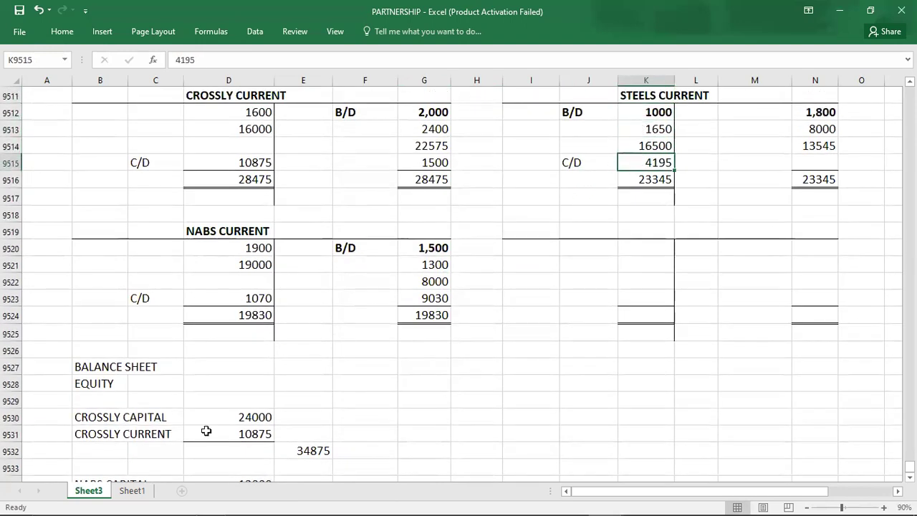
pyautogui.press('Down')
pyautogui.press('Down')
pyautogui.press('Down')
pyautogui.press('Down')
pyautogui.press('Down')
pyautogui.press('Down')
pyautogui.press('Down')
pyautogui.press('Down')
pyautogui.press('Down')
pyautogui.press('Down')
pyautogui.press('Down')
pyautogui.press('Down')
pyautogui.press('Down')
pyautogui.press('Down')
pyautogui.press('Down')
pyautogui.press('Down')
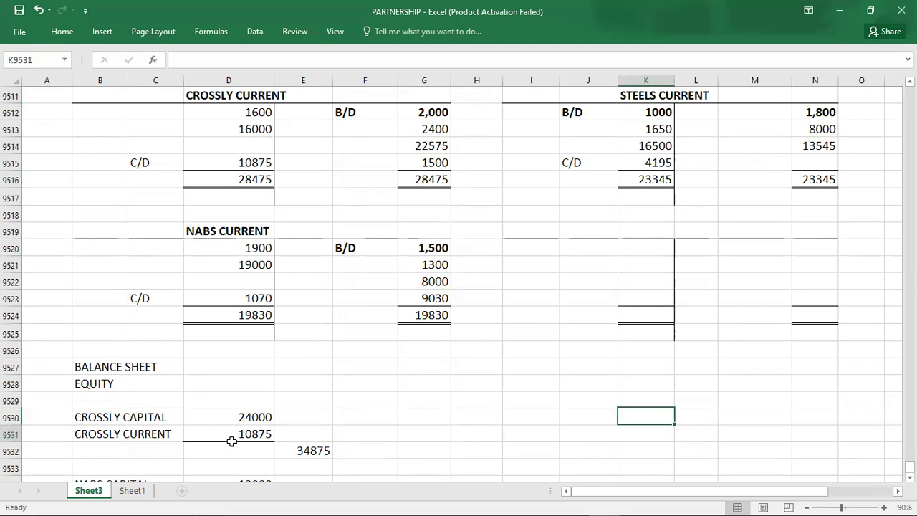
pyautogui.press('Down')
pyautogui.press('Down')
pyautogui.press('Down')
pyautogui.press('Down')
pyautogui.press('Down')
pyautogui.press('Down')
pyautogui.press('Down')
pyautogui.press('Down')
pyautogui.press('Down')
pyautogui.press('Down')
pyautogui.press('Down')
pyautogui.press('Down')
pyautogui.press('Down')
pyautogui.press('Down')
pyautogui.press('Down')
pyautogui.click(243, 351)
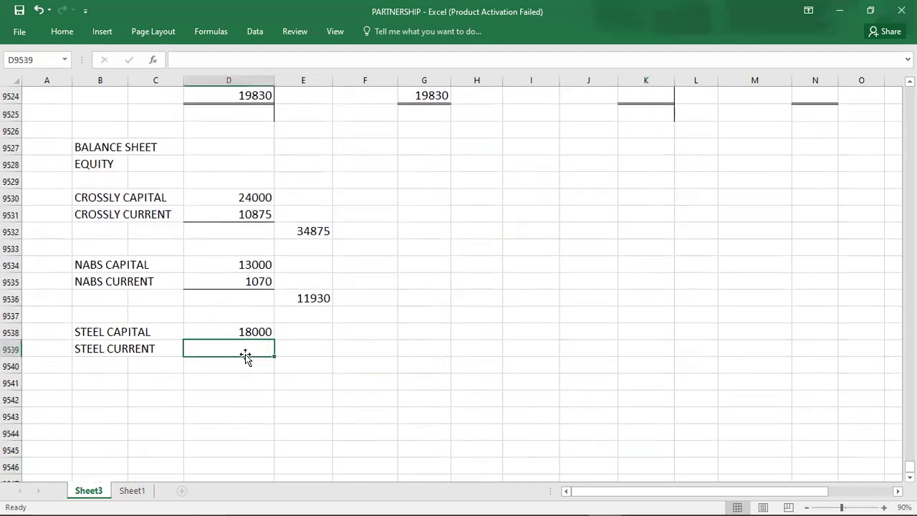
pyautogui.write('4195')
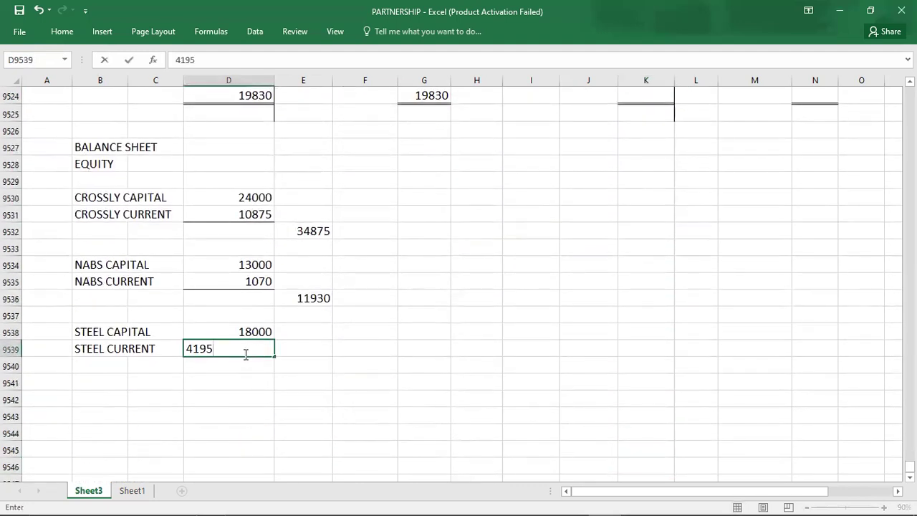
pyautogui.press('Return')
# - Add a bottom border to D9539 beneath the third partner's current account balance
pyautogui.press('Right')
pyautogui.click(245, 351)
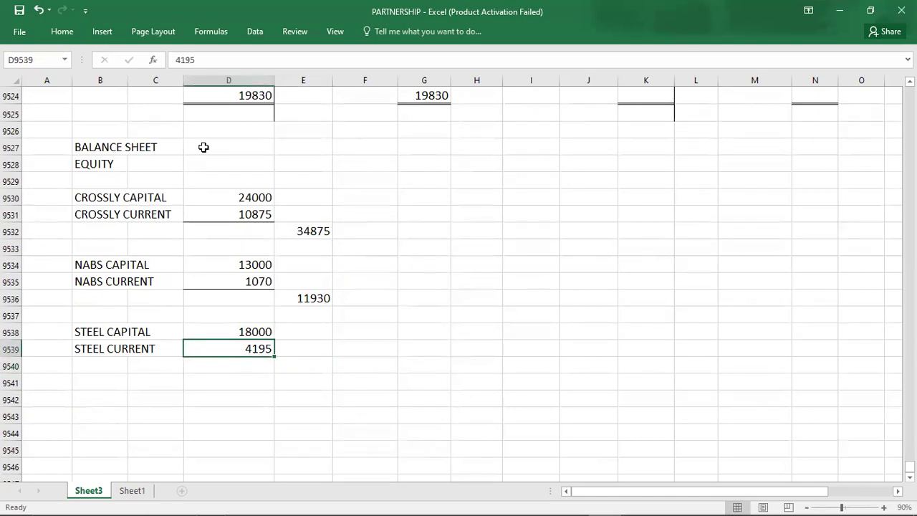
pyautogui.click(66, 32)
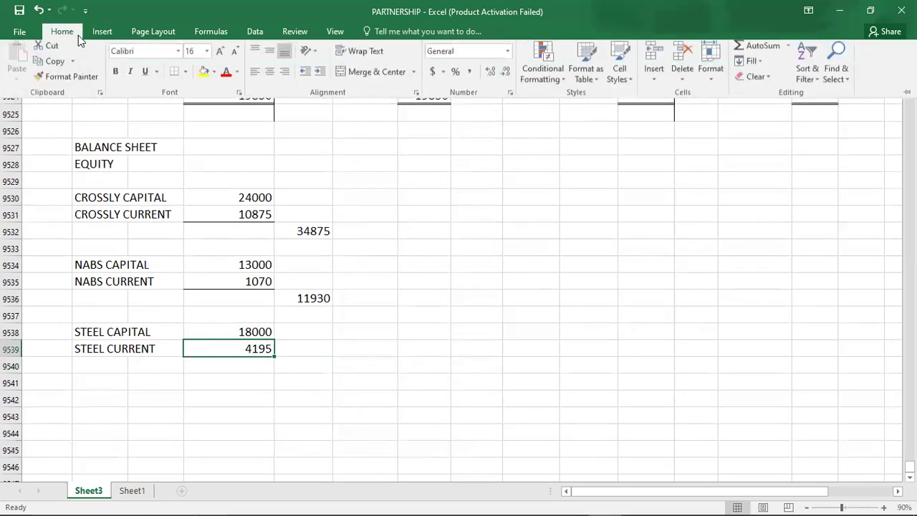
pyautogui.click(310, 366)
# - Enter the third partner's combined capital and current total 22195 in E9540
pyautogui.click(310, 365)
pyautogui.write('2')
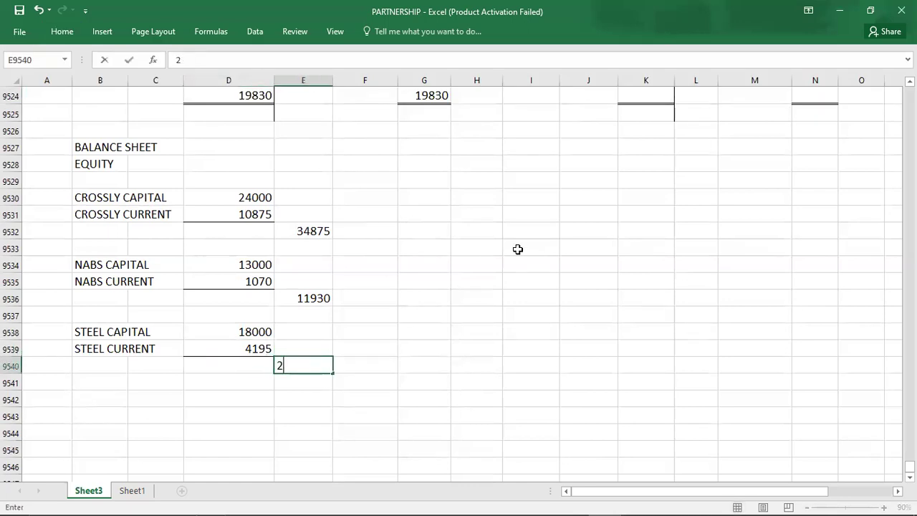
pyautogui.write('2195')
# - Recheck the second partner's balances in D9534:D9535 and correct the total in E9536 to 14070
pyautogui.click(228, 265)
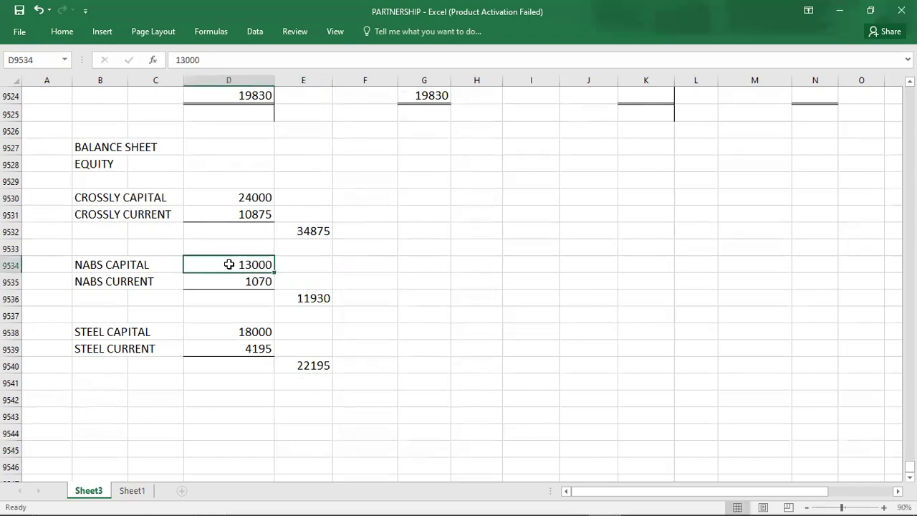
pyautogui.hotkey('shift', 'Down')
pyautogui.press('Down')
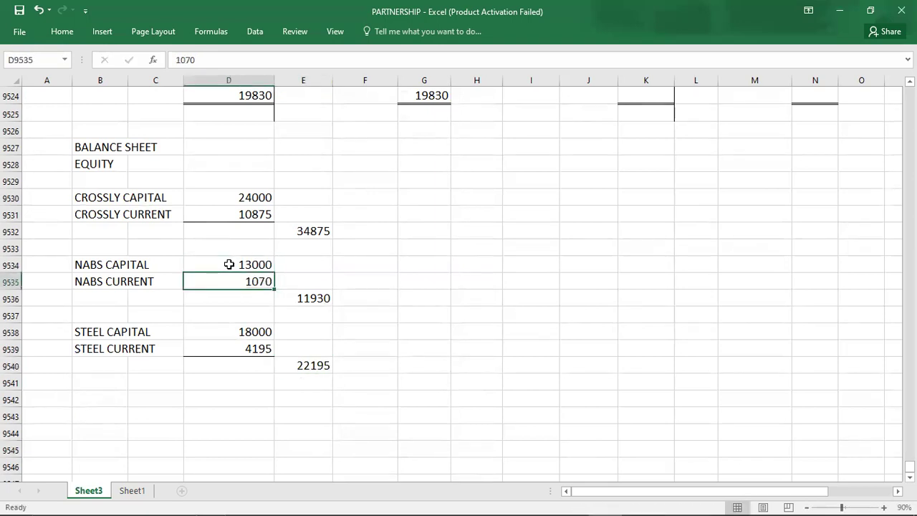
pyautogui.press('Right')
pyautogui.press('Down')
pyautogui.write('14070')
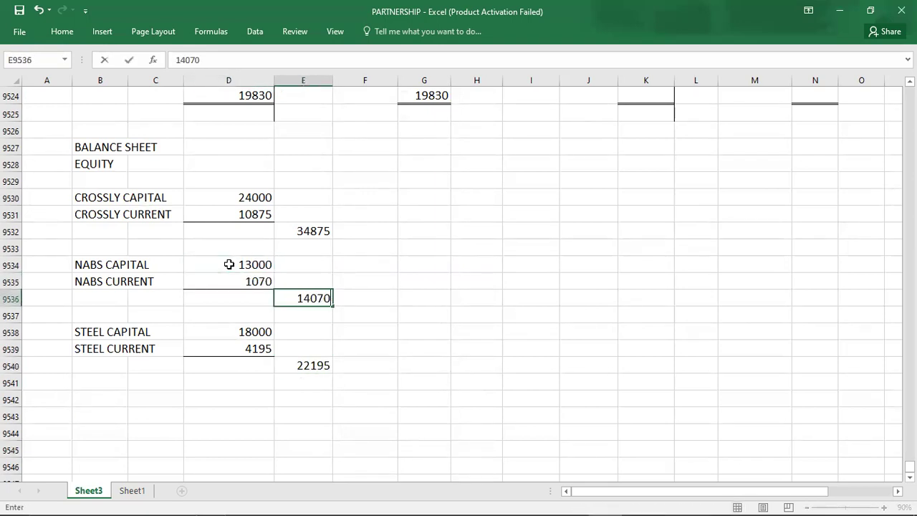
pyautogui.press('Return')
pyautogui.press('Left')
pyautogui.press('Left')
pyautogui.press('Left')
pyautogui.press('Left')
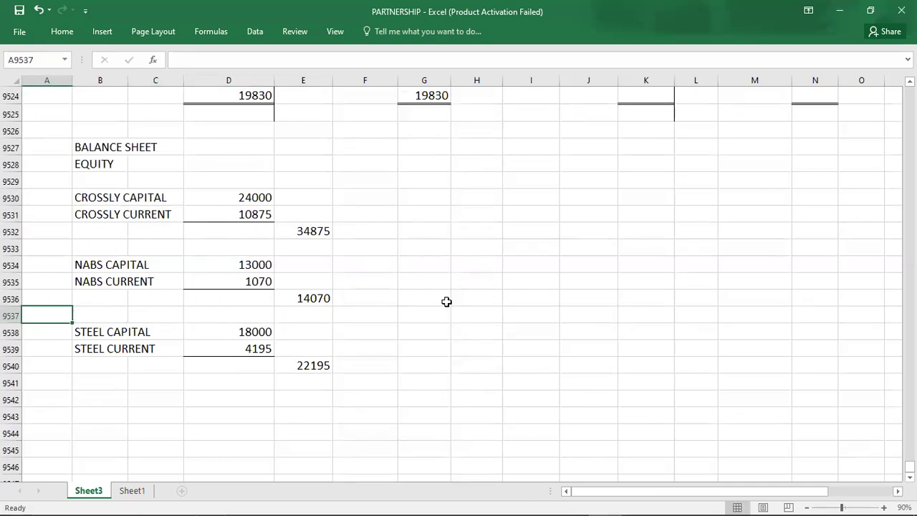
# - Make the BALANCE SHEET and EQUITY headings in B9527:B9528 bold
pyautogui.press('Up')
pyautogui.press('Up')
pyautogui.press('Up')
pyautogui.press('Up')
pyautogui.press('Up')
pyautogui.press('Up')
pyautogui.press('Up')
pyautogui.press('Up')
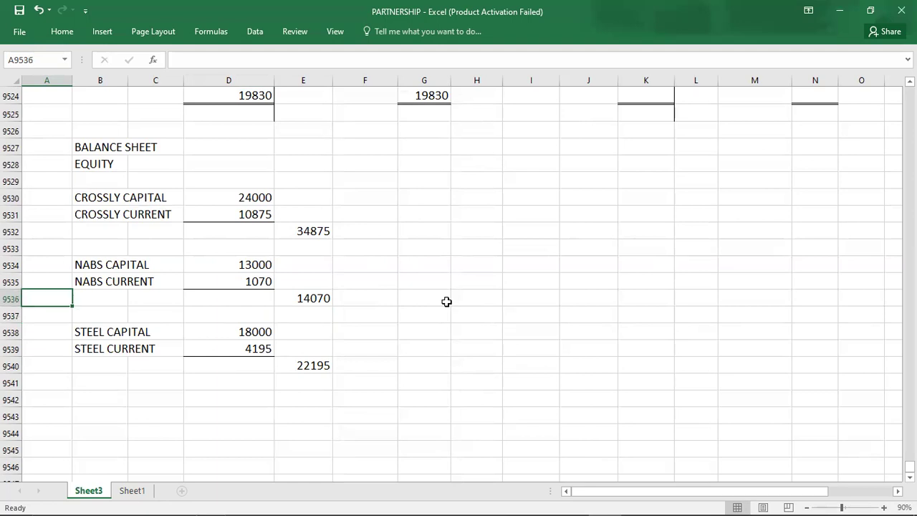
pyautogui.press('Right')
pyautogui.press('Up')
pyautogui.press('Up')
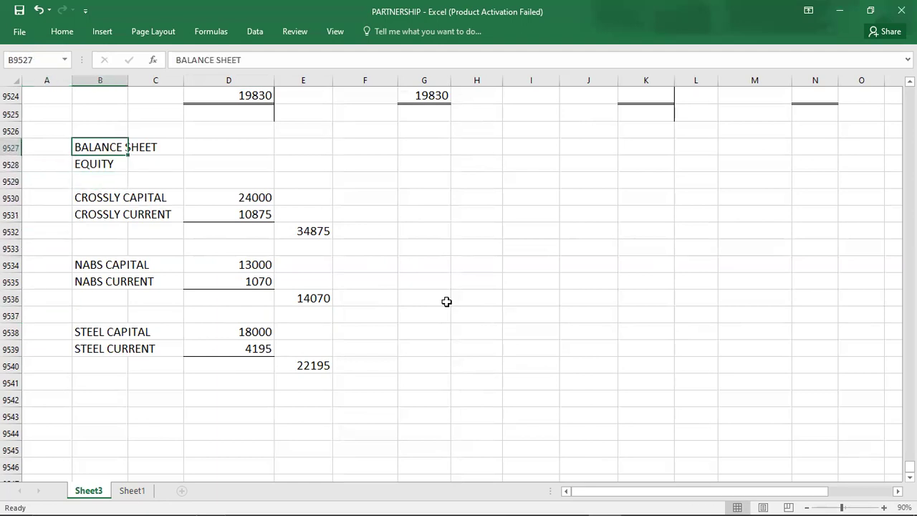
pyautogui.hotkey('shift', 'Down')
pyautogui.hotkey('ctrl', 'b')
pyautogui.press('Left')
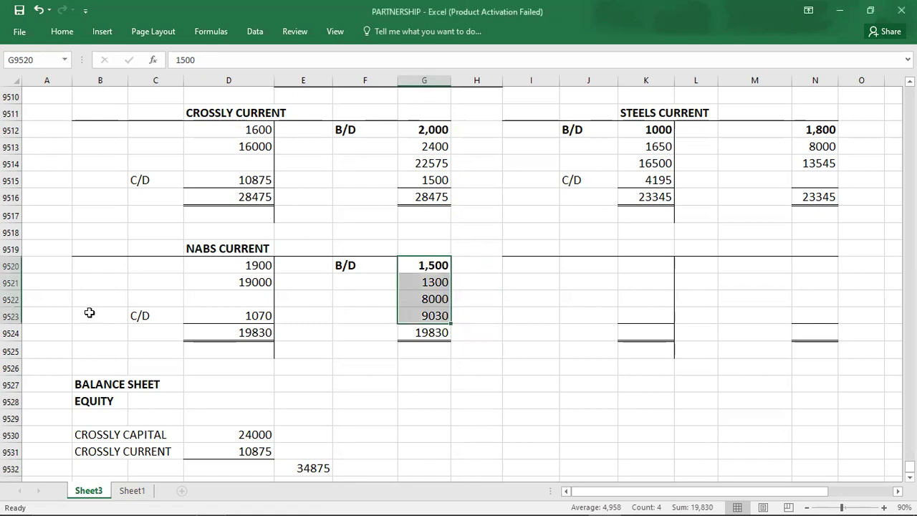
# - Insert an entire row at row 9523, above the C/D line of the second partner's current account
pyautogui.click(54, 316)
pyautogui.rightClick(55, 315)
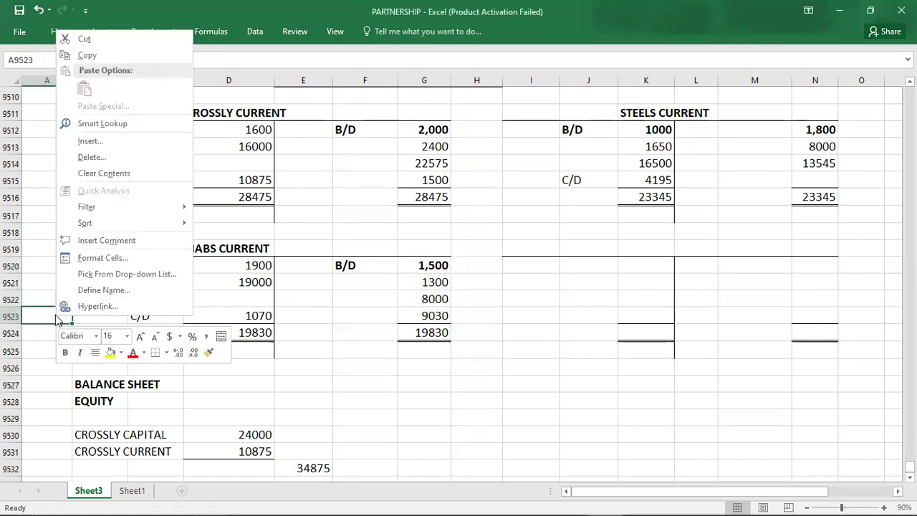
pyautogui.click(93, 141)
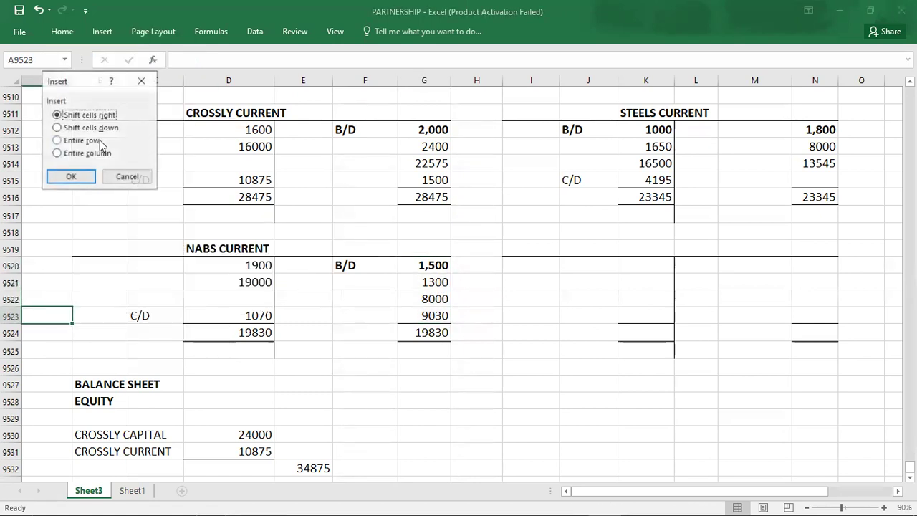
pyautogui.click(71, 176)
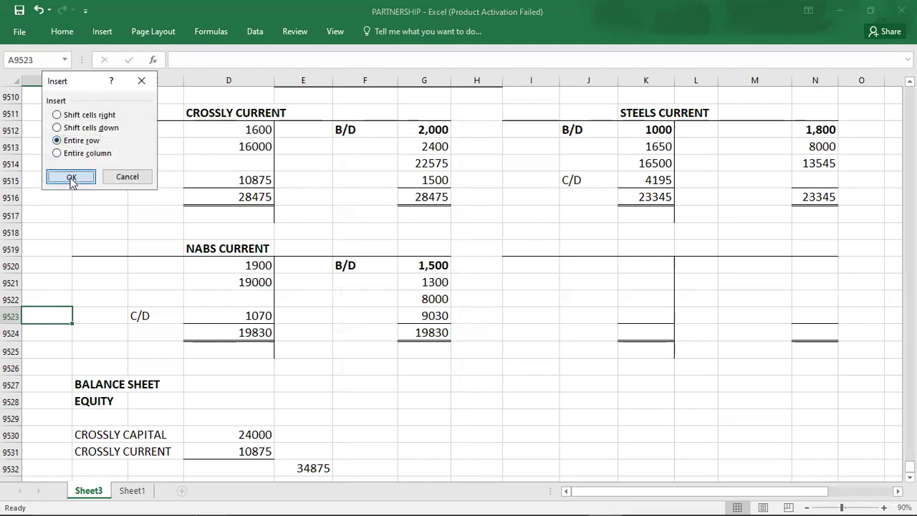
# - Clear the C/D label and its amount from C9524:D9524 on the debit side of the second partner's current account
pyautogui.press('Right')
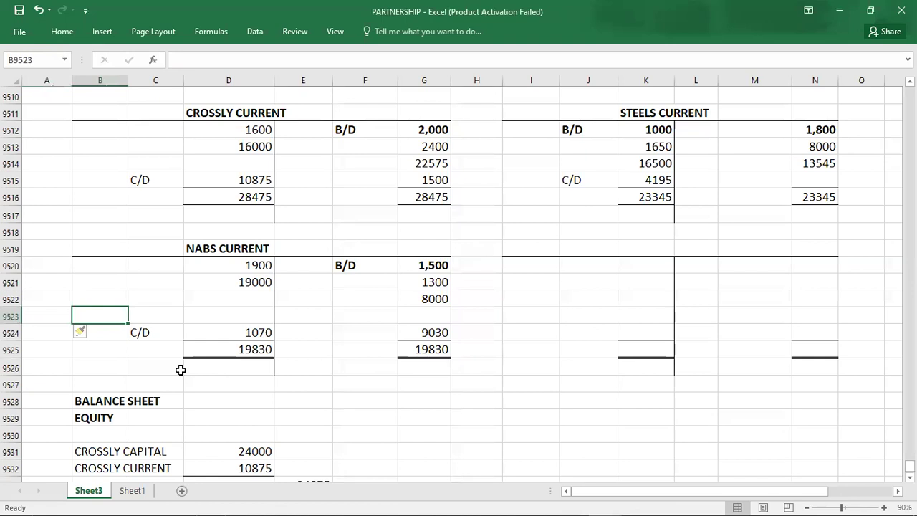
pyautogui.press('Down')
pyautogui.press('Right')
pyautogui.hotkey('shift', 'Right')
pyautogui.hotkey('shift', 'Right')
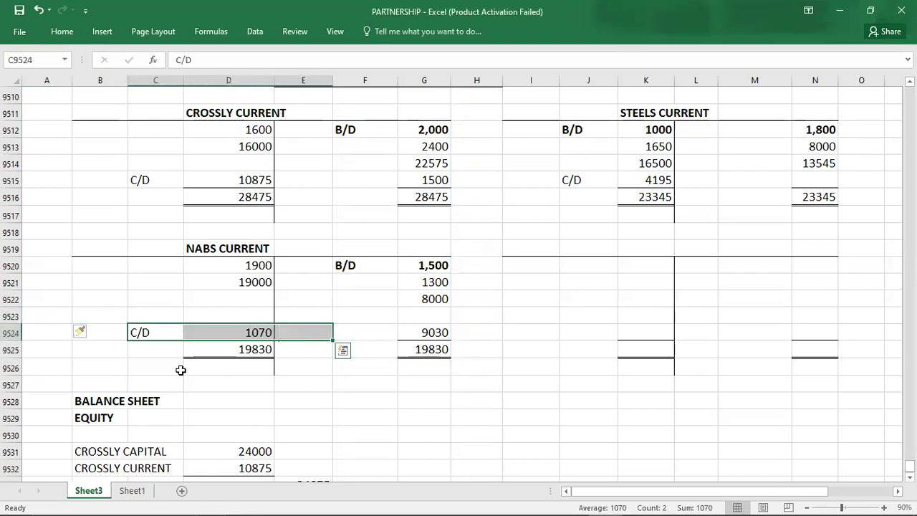
pyautogui.press('Delete')
# - Enter 9030 in G9523 and clear the same amount from G9524 in the second partner's current account
pyautogui.press('Right')
pyautogui.press('Right')
pyautogui.press('Right')
pyautogui.press('Right')
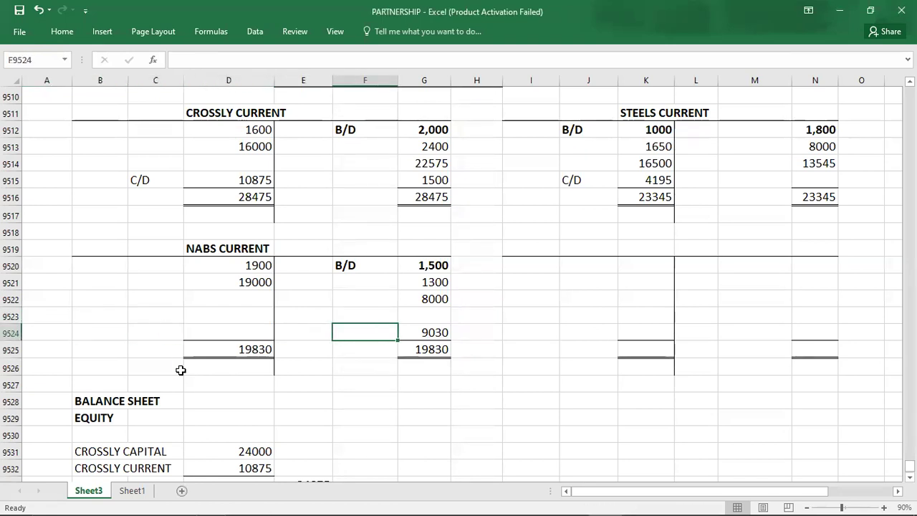
pyautogui.press('Up')
pyautogui.write('*')
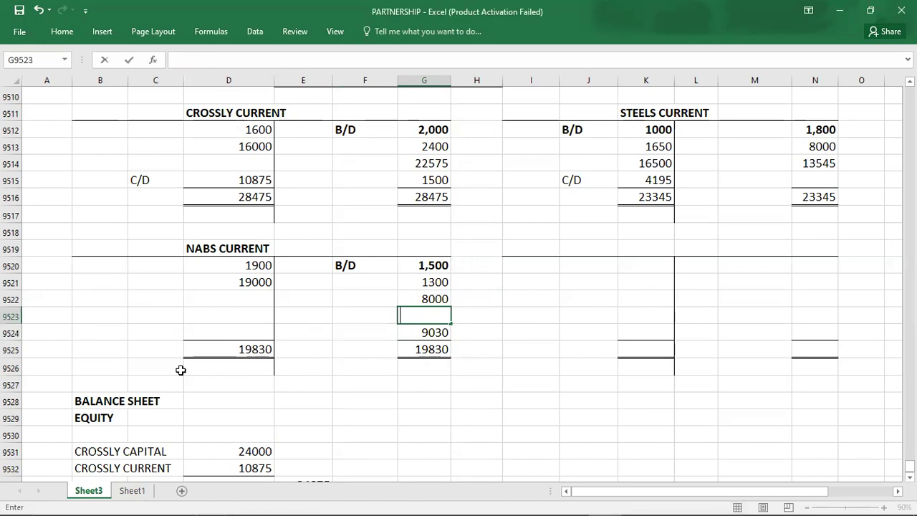
pyautogui.write('030')
pyautogui.press('Return')
pyautogui.press('Delete')
# - Replace both totals of the second partner's current account, in D9525 and G9525, with 20900
pyautogui.press('Down')
pyautogui.press('Delete')
pyautogui.press('Left')
pyautogui.press('Left')
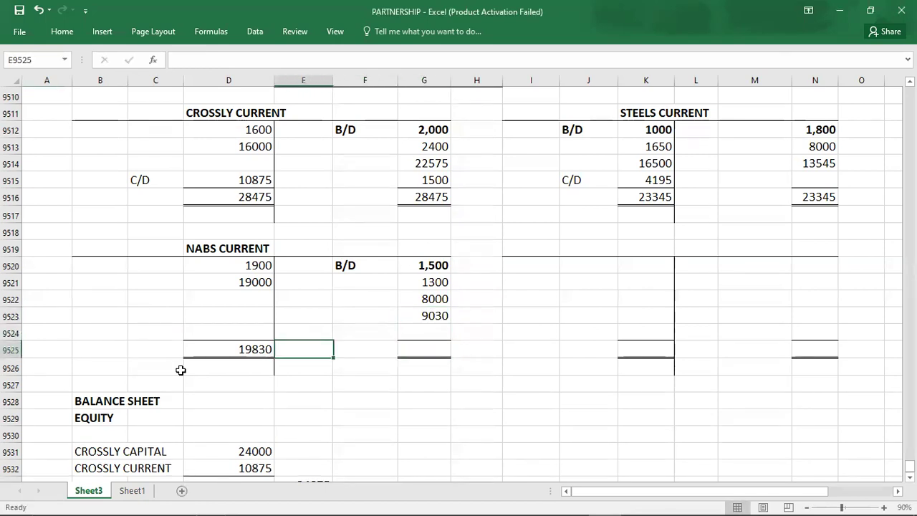
pyautogui.press('Left')
pyautogui.press('Delete')
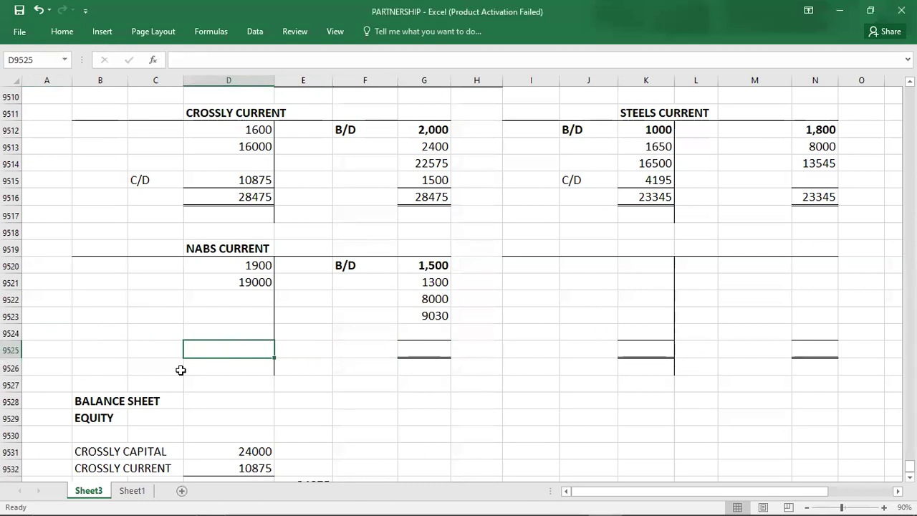
pyautogui.write('20900')
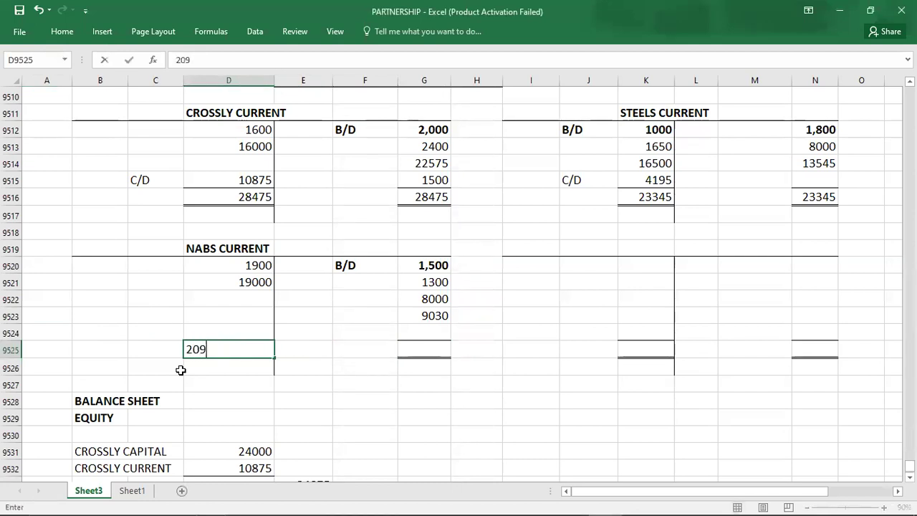
pyautogui.press('Right')
pyautogui.press('Right')
pyautogui.press('Right')
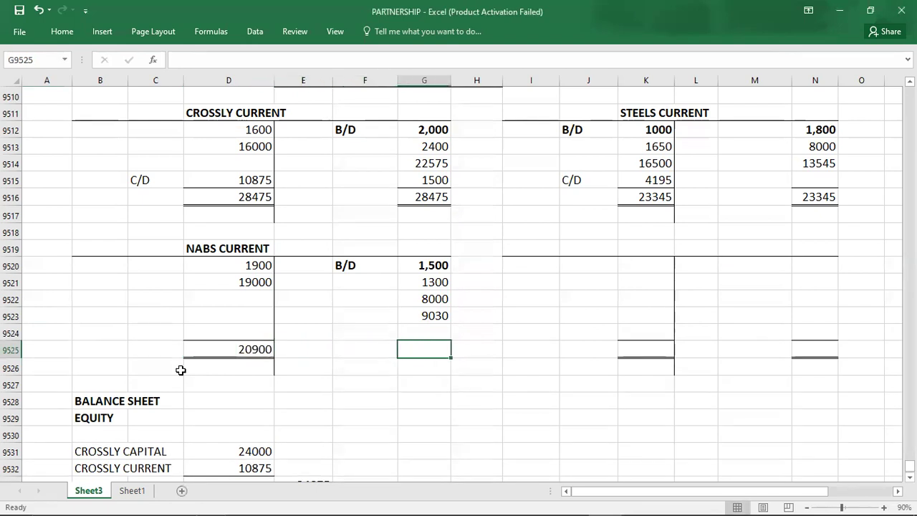
pyautogui.write('20900')
# - Label F9524 as C/D and enter the balance carried down 1070 in G9524
pyautogui.press('Up')
pyautogui.press('Left')
pyautogui.write('C/D')
pyautogui.press('Right')
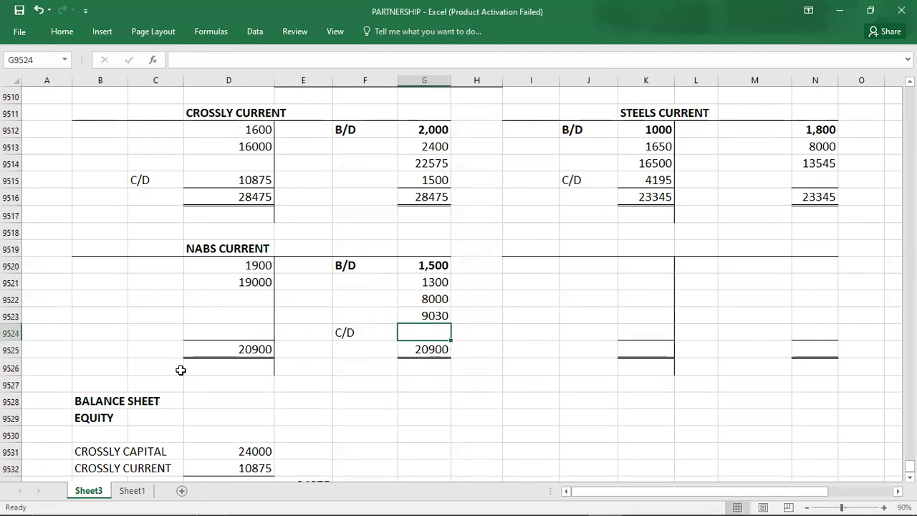
pyautogui.write('1070')
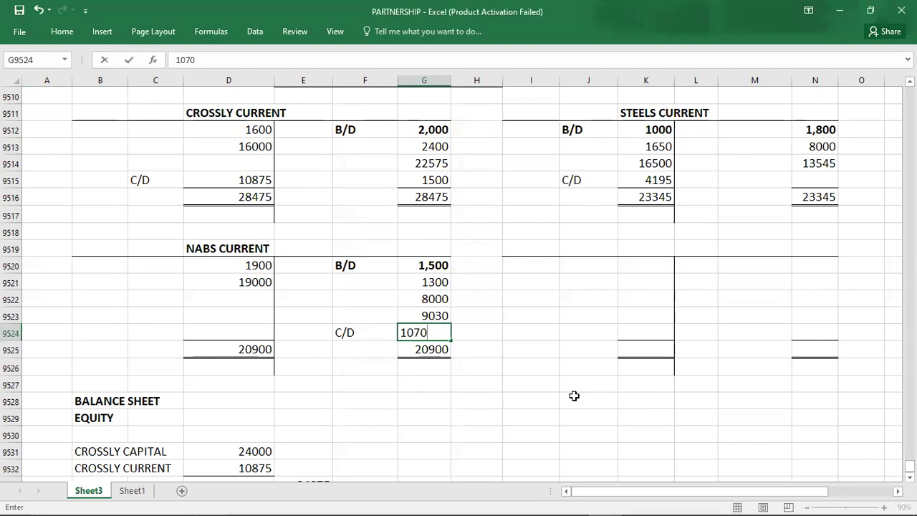
# - Label C9526 as B/D and enter the balance brought down 1070 in D9526
pyautogui.press('Down')
pyautogui.press('Left')
pyautogui.press('Left')
pyautogui.press('Left')
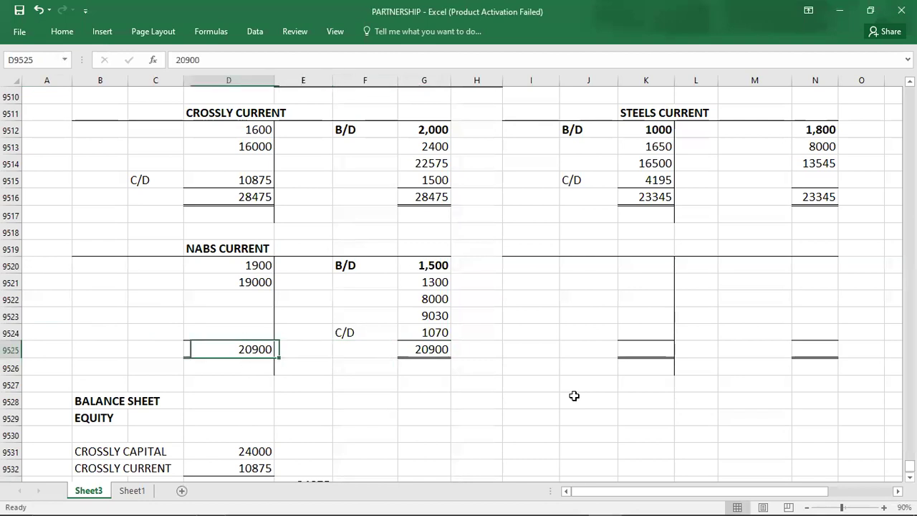
pyautogui.press('Left')
pyautogui.press('Down')
pyautogui.write('B/D')
pyautogui.press('Right')
pyautogui.write('109')
pyautogui.write('70')
pyautogui.press('Left')
# - Change the second partner's current account balance in D9536 of the equity section to -1070
pyautogui.press('Down')
pyautogui.press('Down')
pyautogui.press('Down')
pyautogui.press('Down')
pyautogui.press('Down')
pyautogui.press('Down')
pyautogui.press('Down')
pyautogui.press('Down')
pyautogui.press('Down')
pyautogui.press('Down')
pyautogui.press('Down')
pyautogui.press('Down')
pyautogui.press('Down')
pyautogui.press('Down')
pyautogui.press('Down')
pyautogui.press('Down')
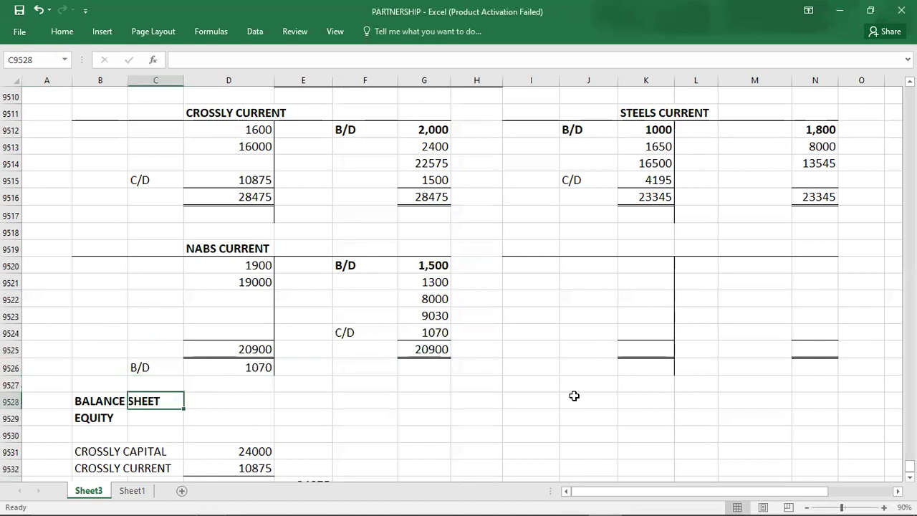
pyautogui.press('Down')
pyautogui.press('Down')
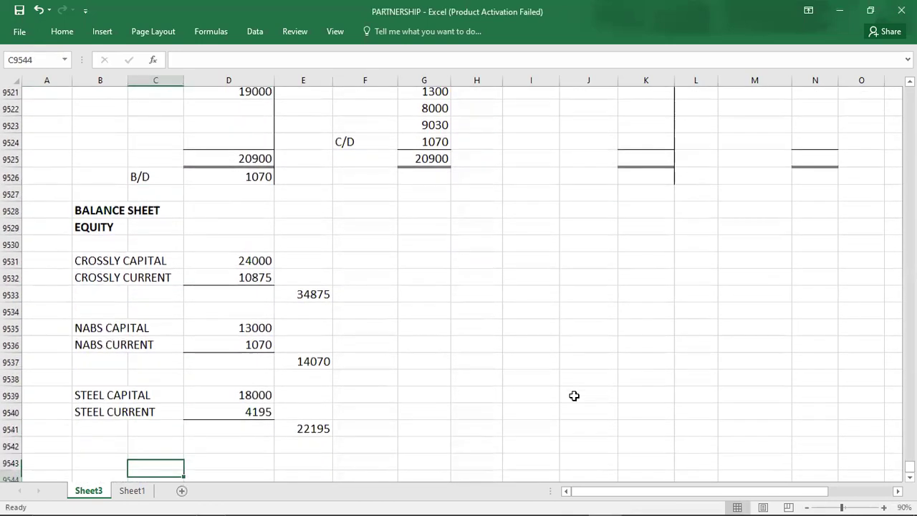
pyautogui.doubleClick(247, 335)
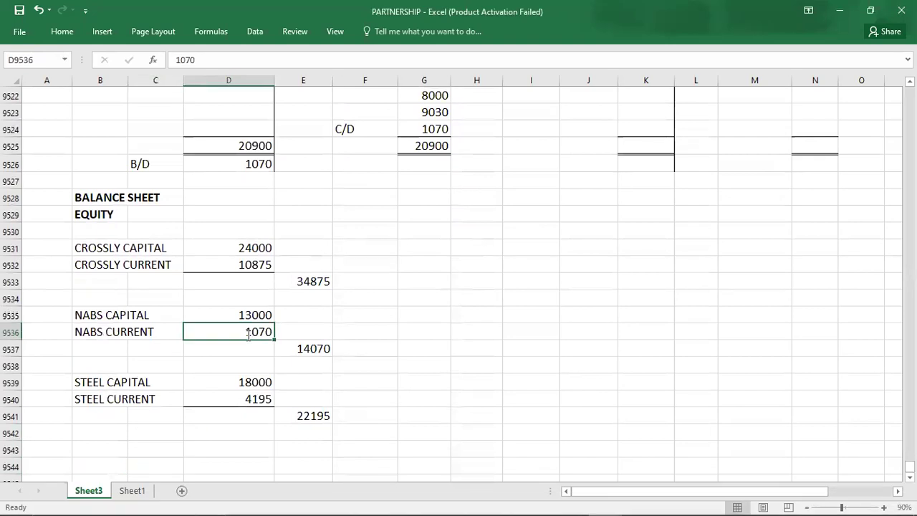
pyautogui.write('-')
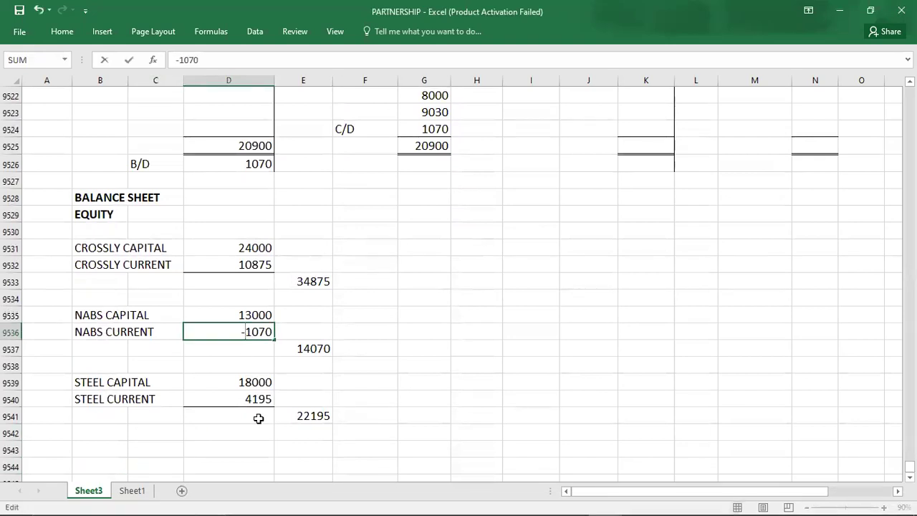
# - Correct the second partner's combined capital and current total in E9537 to 11930
pyautogui.click(303, 348)
pyautogui.press('BackSpace')
pyautogui.press('BackSpace')
pyautogui.press('BackSpace')
pyautogui.press('BackSpace')
pyautogui.press('BackSpace')
pyautogui.press('Return')
pyautogui.click(309, 351)
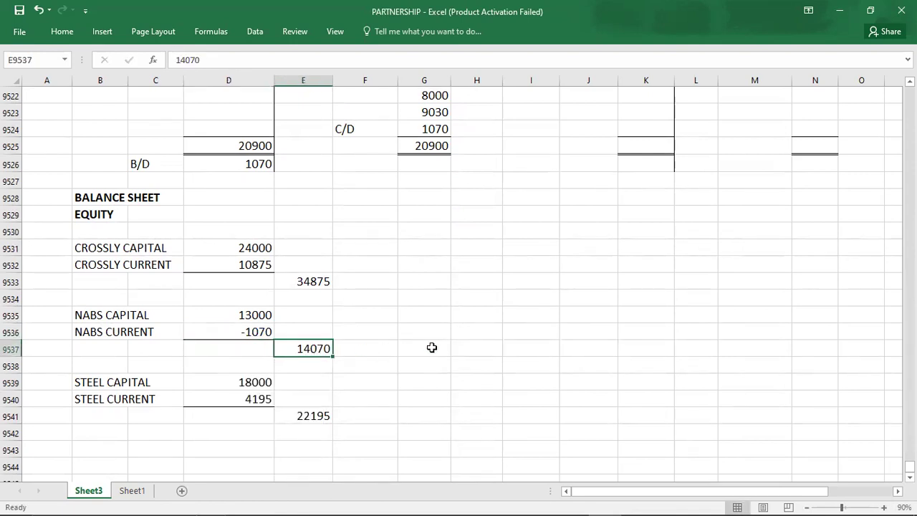
pyautogui.write('11930')
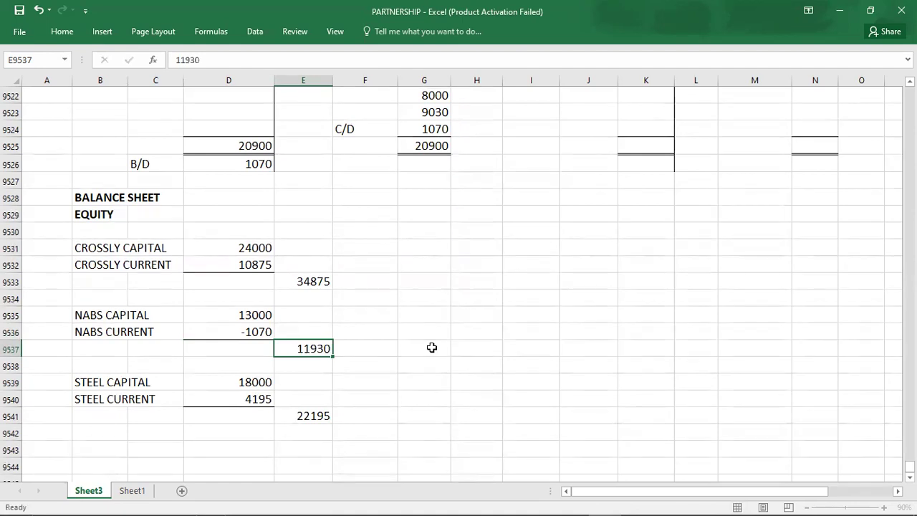